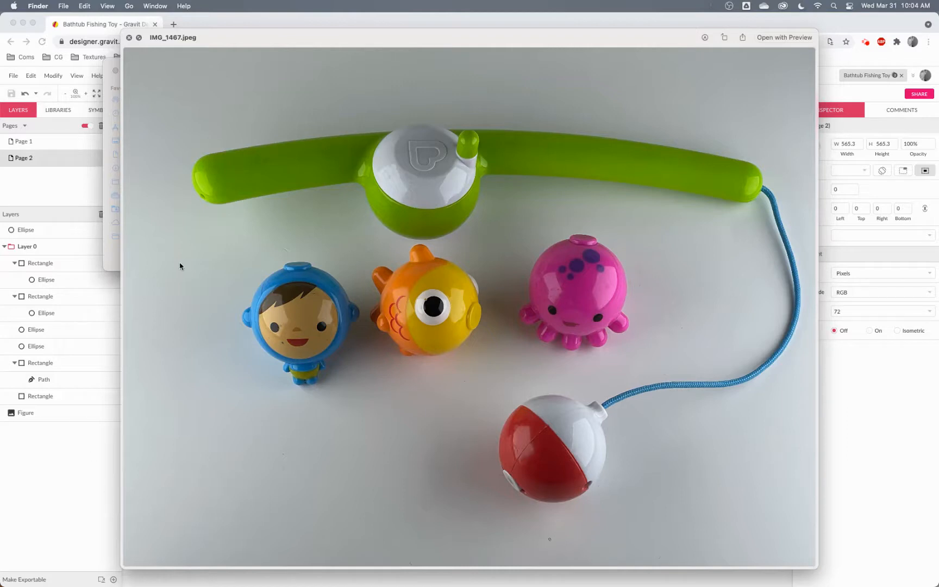
Close the IMG_1467.jpeg preview and go up to the Fishing Toy folder
{"action": "key", "text": "space"}
{"action": "key", "text": "super+Up"}
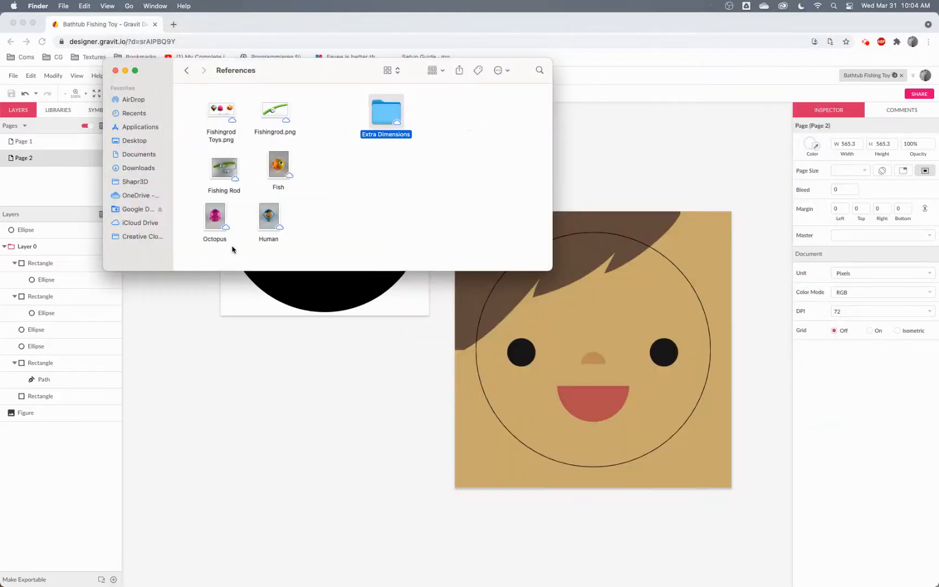
{"action": "key", "text": "super+Up"}
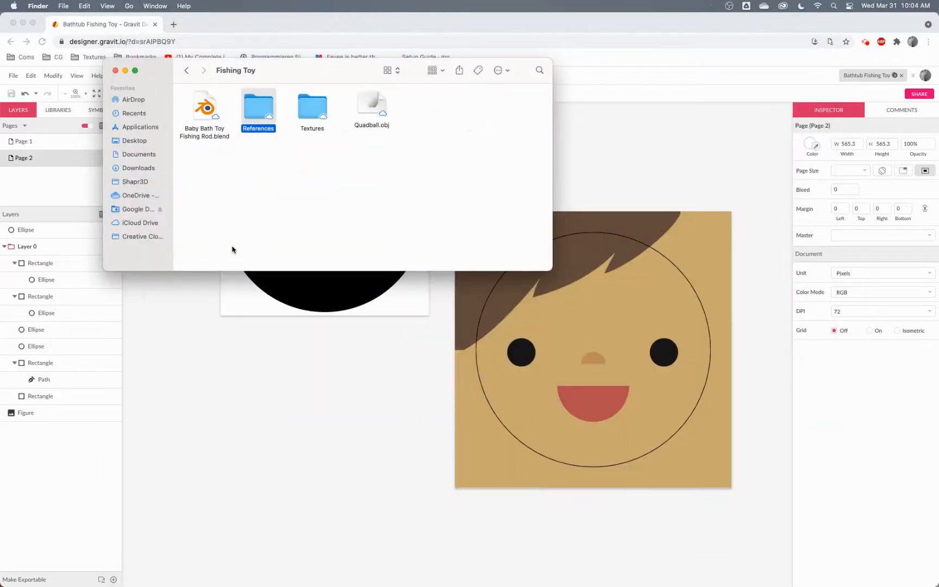
Preview the annotated toy photos in the References folder, including Fishing Rod, Octopus and Human
{"action": "key", "text": "super+Down"}
{"action": "key", "text": "Right"}
{"action": "key", "text": "Left"}
{"action": "key", "text": "space"}
{"action": "key", "text": "Right"}
{"action": "key", "text": "Left"}
{"action": "key", "text": "Right"}
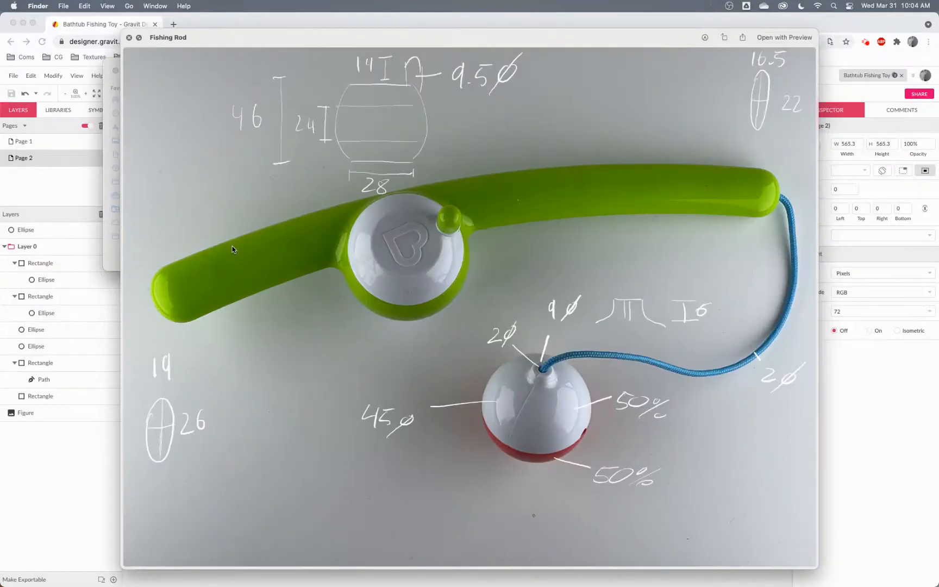
{"action": "key", "text": "Down"}
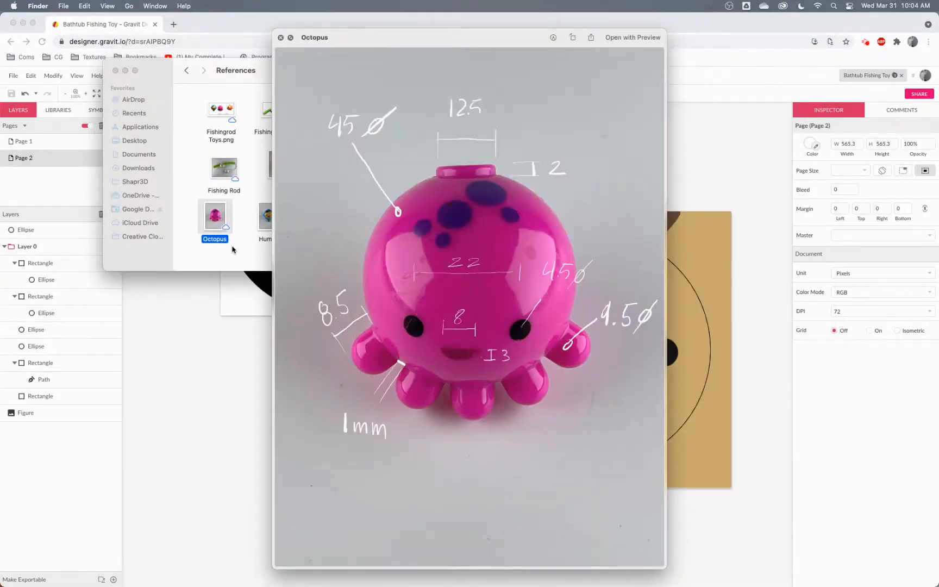
{"action": "key", "text": "Right"}
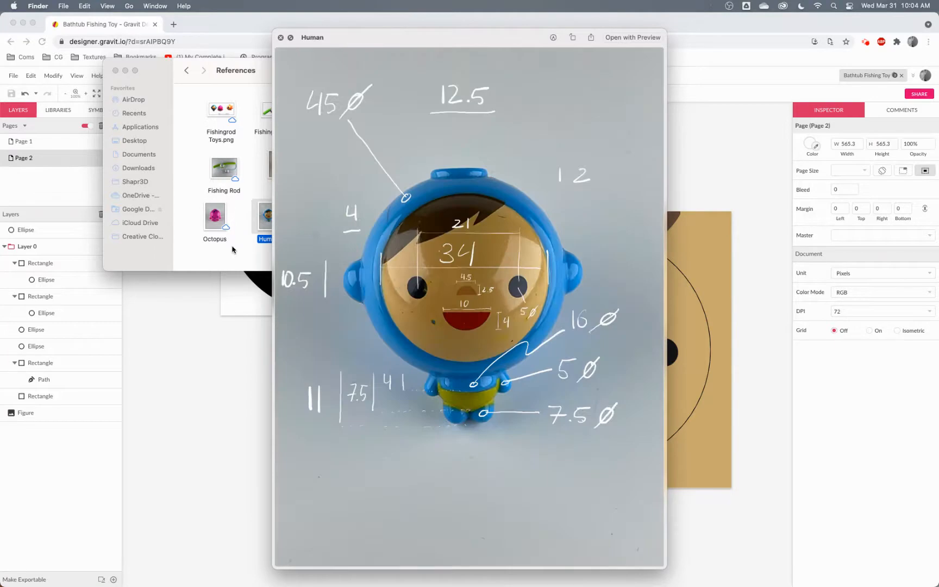
{"action": "key", "text": "space"}
Check the Extra Dimensions folder inside References and return to the Fishing Toy folder
{"action": "key", "text": "Up"}
{"action": "key", "text": "Up"}
{"action": "key", "text": "Right"}
{"action": "key", "text": "super+Down"}
{"action": "key", "text": "super+Up"}
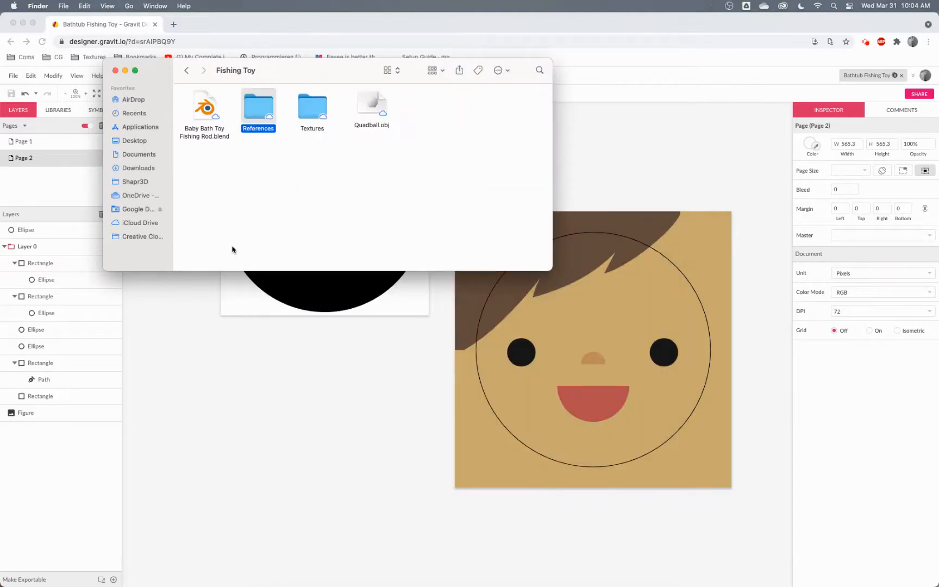
Preview the images in the Textures folder, including Face.png, and return to the Fishing Toy folder
{"action": "key", "text": "Right"}
{"action": "key", "text": "super+Down"}
{"action": "key", "text": "Right"}
{"action": "key", "text": "space"}
{"action": "key", "text": "Right"}
{"action": "key", "text": "Right"}
{"action": "key", "text": "Left"}
{"action": "key", "text": "Left"}
{"action": "key", "text": "Down"}
{"action": "key", "text": "Down"}
{"action": "key", "text": "Up"}
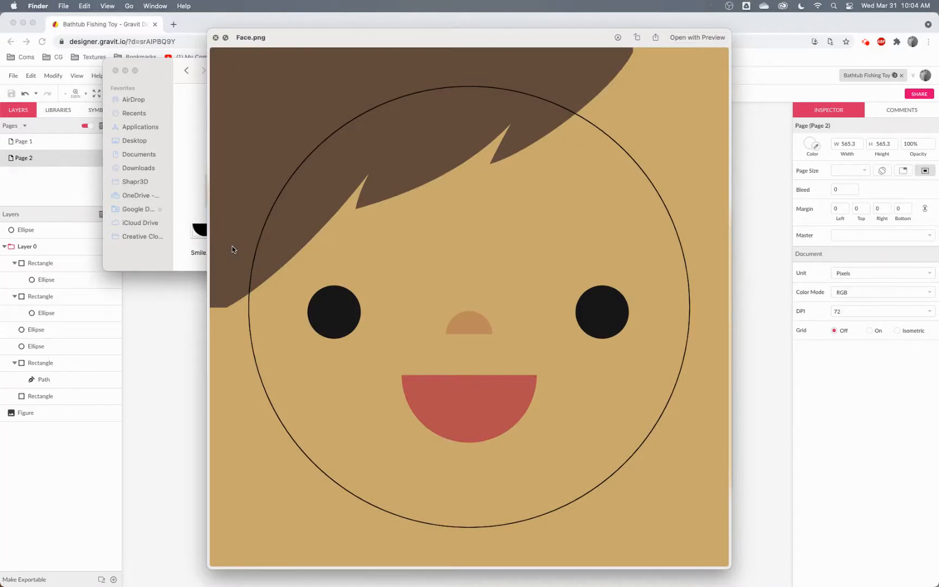
{"action": "key", "text": "space"}
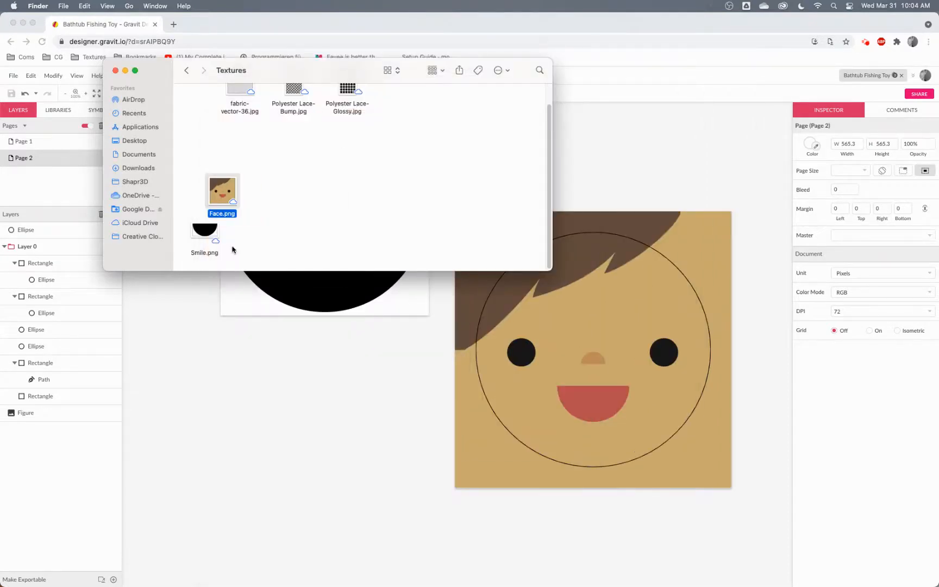
{"action": "key", "text": "super+Up"}
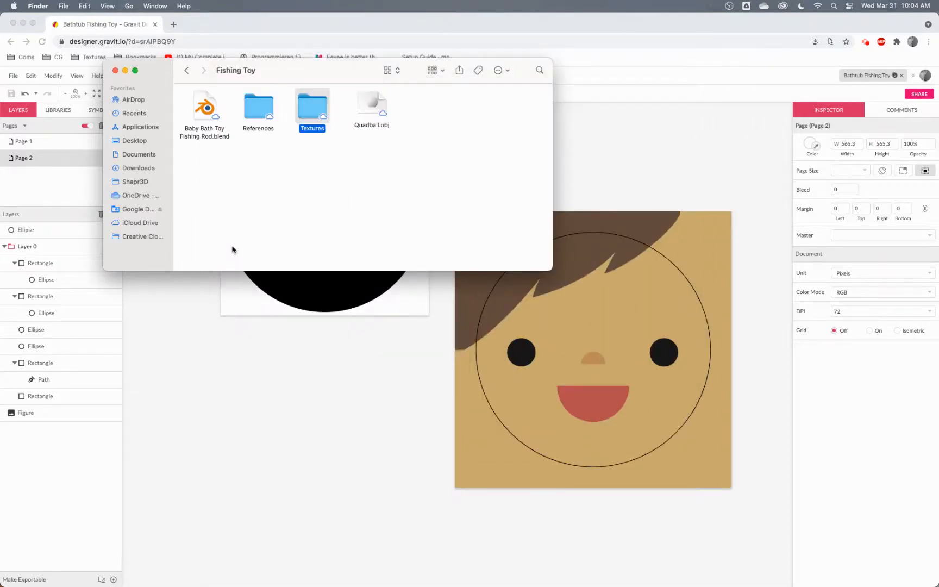
Preview the Quadball.obj model, rotate it to inspect its shape, and close the preview
{"action": "key", "text": "Right"}
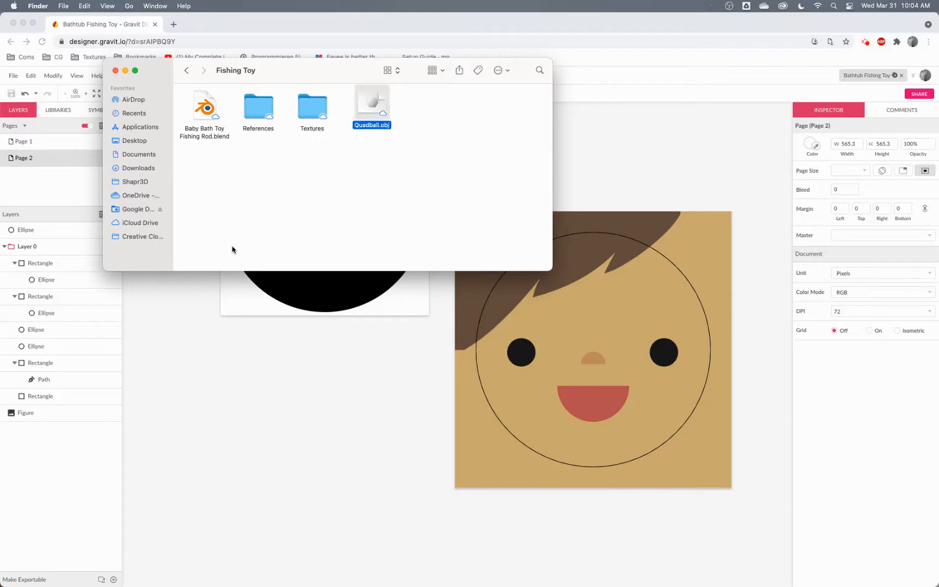
{"action": "key", "text": "space"}
{"action": "left_click_drag", "start_coordinate": [391, 282], "coordinate": [495, 311]}
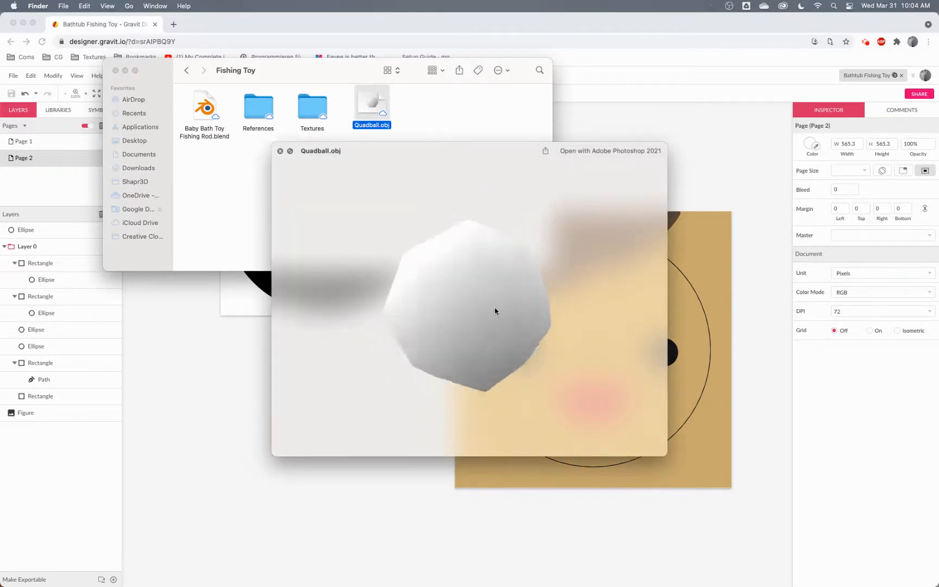
{"action": "key", "text": "space"}
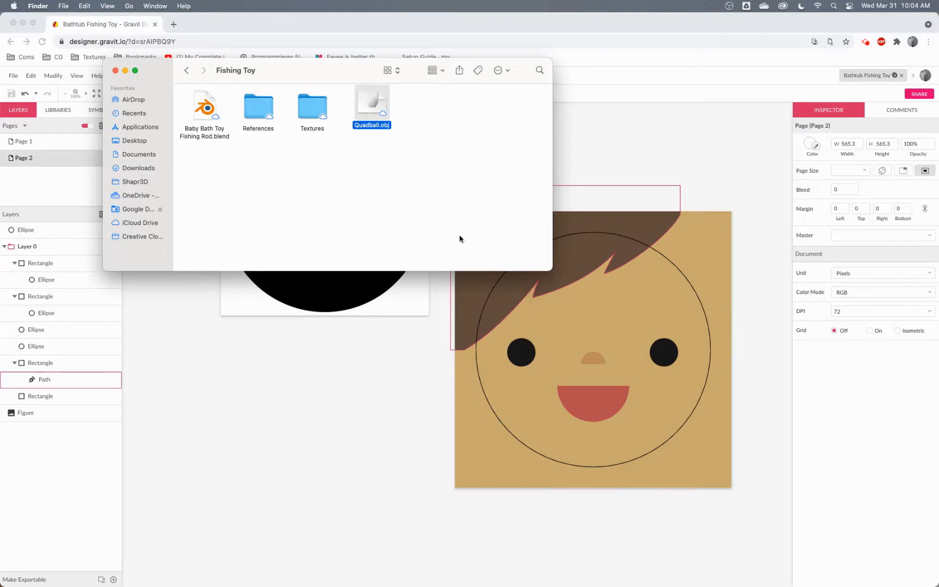
Switch to the Gravit Designer document, collapse Layer 0 and hide the guide ellipse around the face
{"action": "left_click", "coordinate": [593, 115]}
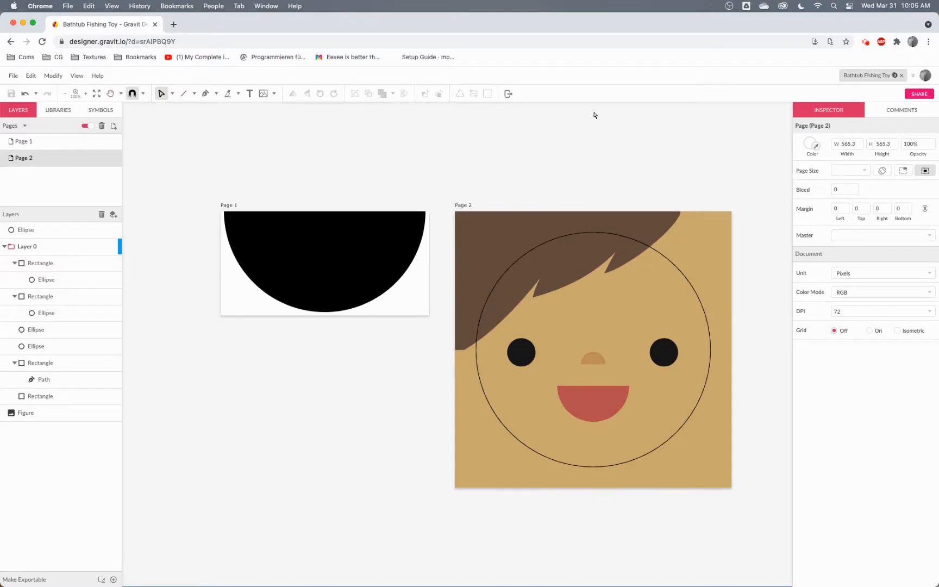
{"action": "left_click", "coordinate": [5, 246]}
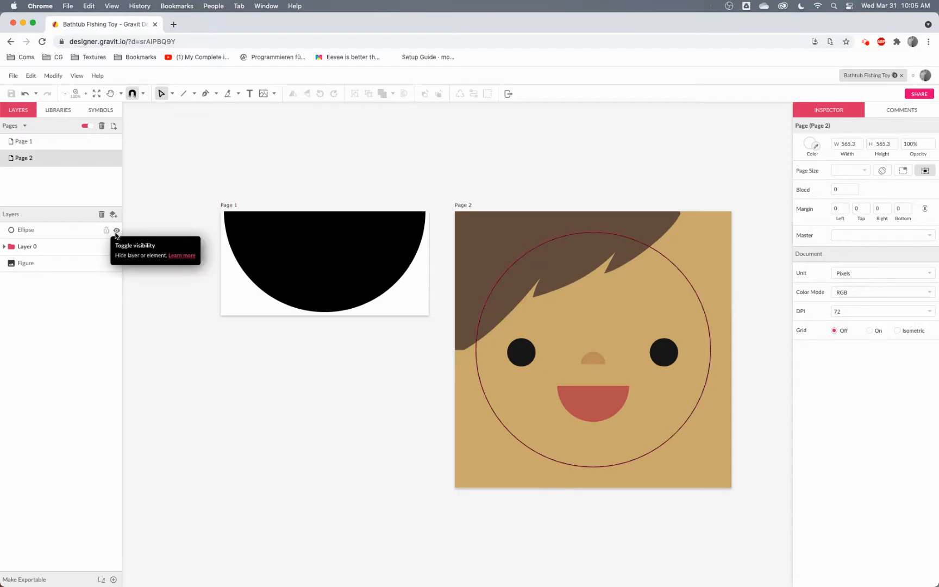
{"action": "left_click", "coordinate": [115, 230]}
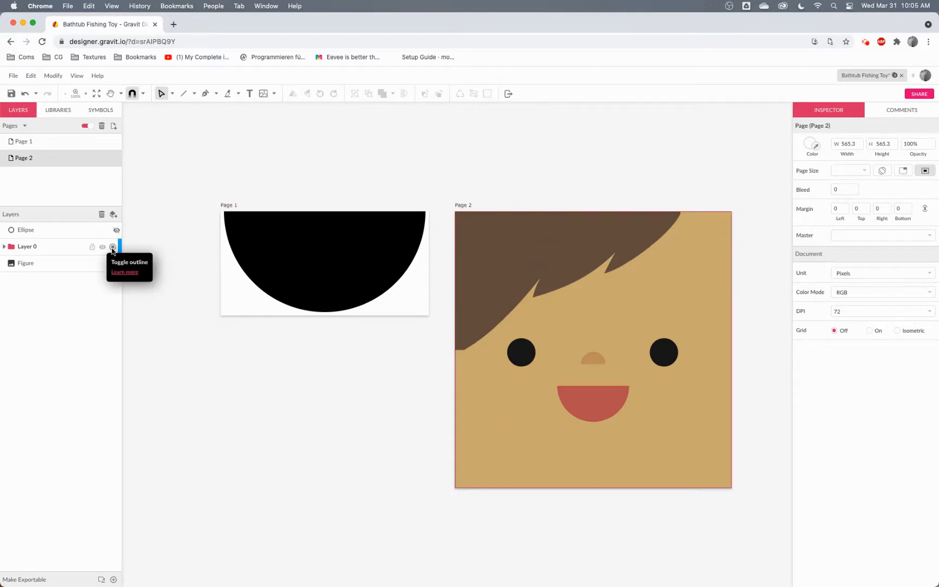
Toggle the outline display of Layer 0 on and off to compare the drawn face with the reference photo beneath
{"action": "left_click", "coordinate": [113, 248]}
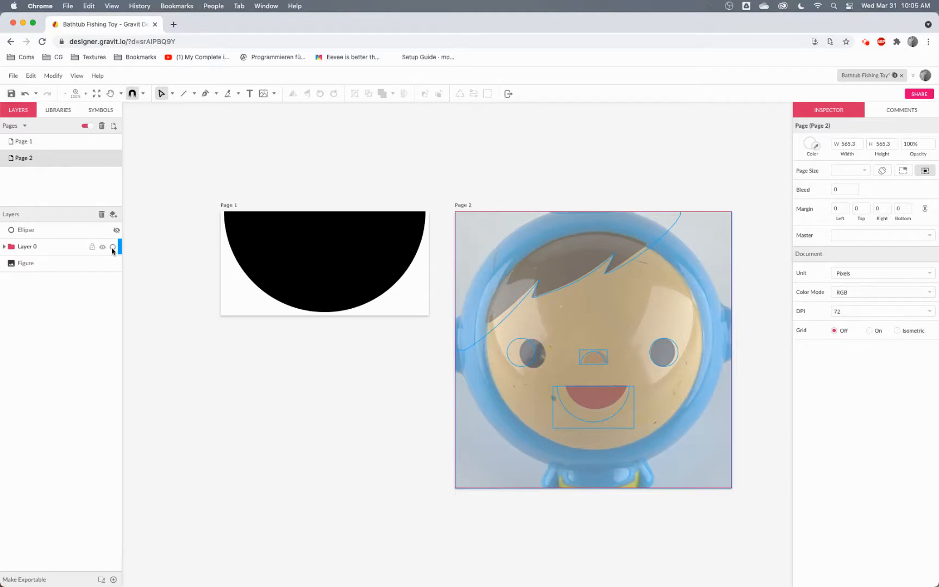
{"action": "left_click", "coordinate": [112, 247]}
{"action": "left_click", "coordinate": [113, 248]}
{"action": "left_click", "coordinate": [112, 248]}
{"action": "left_click", "coordinate": [112, 248]}
{"action": "left_click", "coordinate": [112, 248]}
{"action": "left_click", "coordinate": [113, 248]}
{"action": "left_click", "coordinate": [112, 247]}
{"action": "left_click", "coordinate": [113, 247]}
{"action": "left_click", "coordinate": [112, 248]}
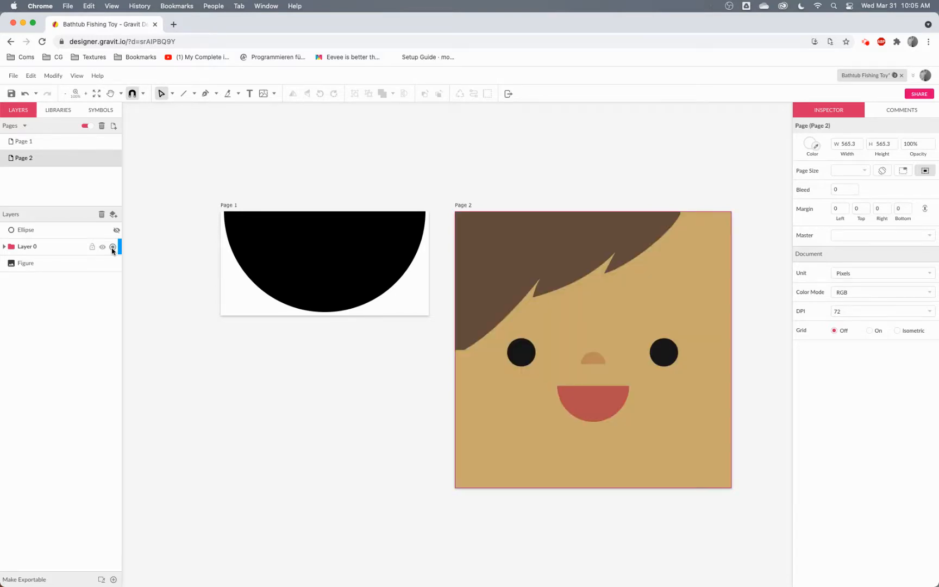
Switch to Blender, delete all default scene objects and make the window full screen
{"action": "key", "text": "super+Tab"}
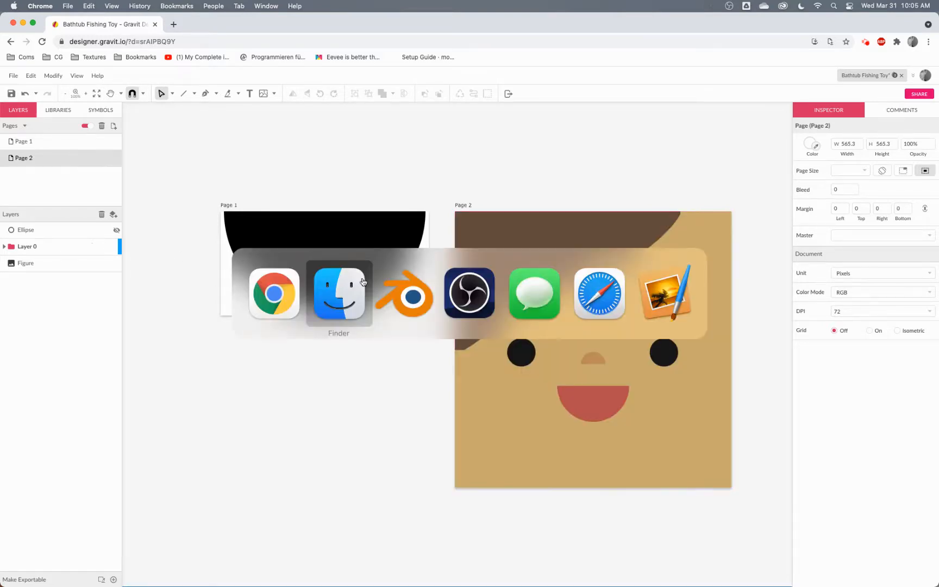
{"action": "left_click", "coordinate": [429, 295]}
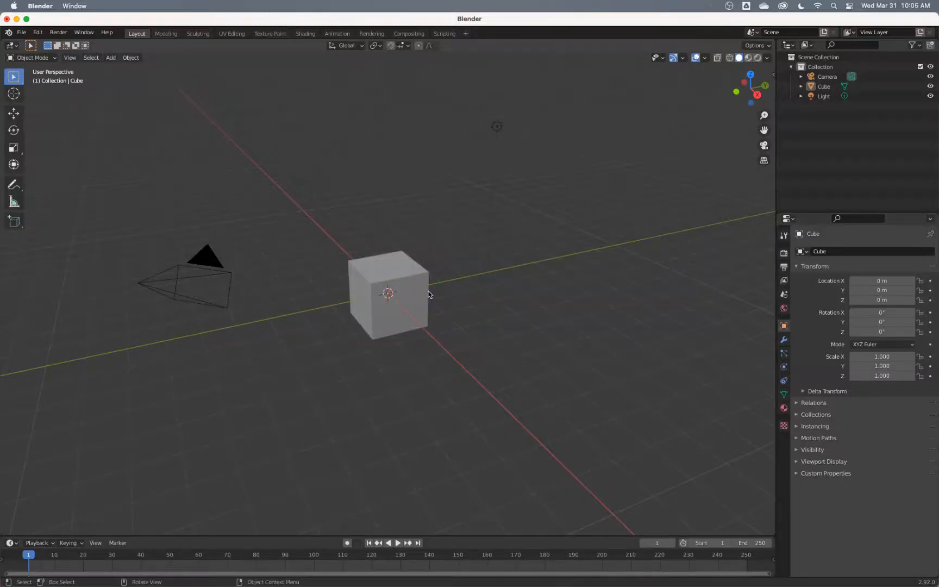
{"action": "key", "text": "a"}
{"action": "key", "text": "Delete"}
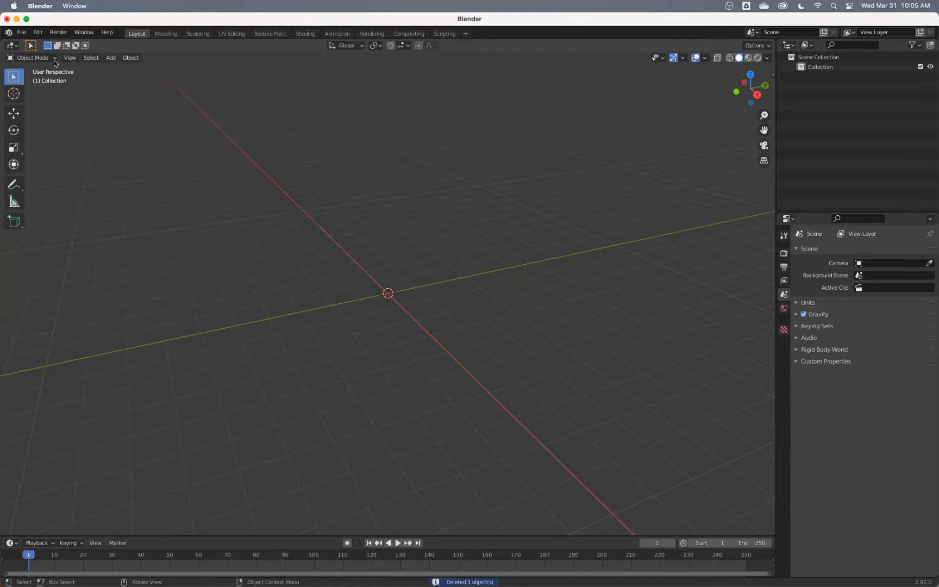
{"action": "left_click", "coordinate": [26, 20]}
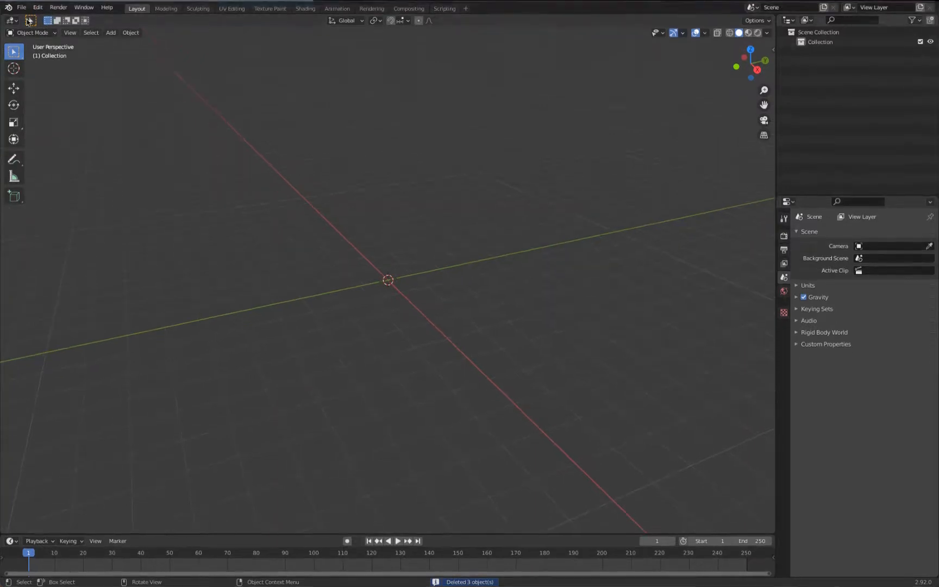
Start a Wavefront (.obj) import and browse to My Drive on Google Drive
{"action": "left_click", "coordinate": [21, 6]}
{"action": "mouse_move", "coordinate": [40, 140]}
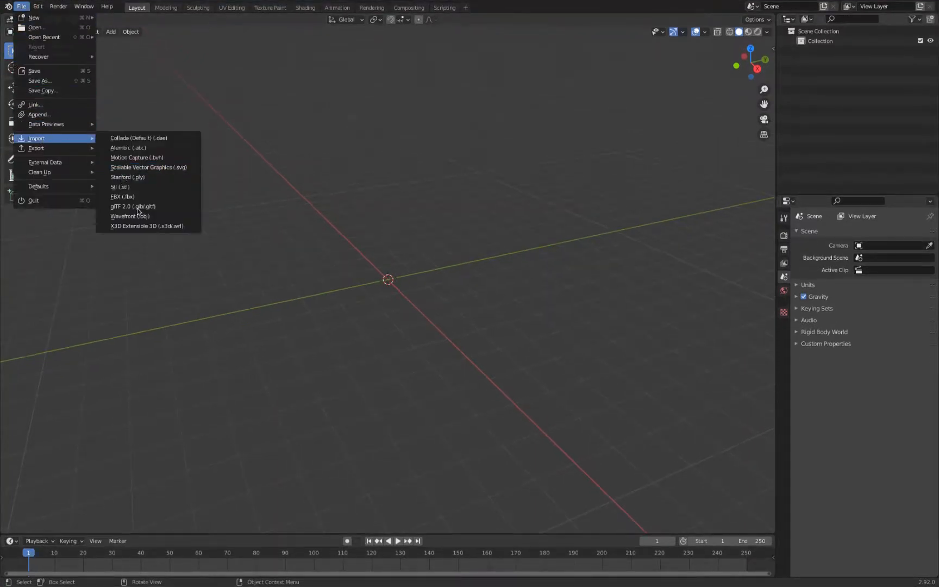
{"action": "left_click", "coordinate": [151, 220]}
{"action": "left_click", "coordinate": [263, 243]}
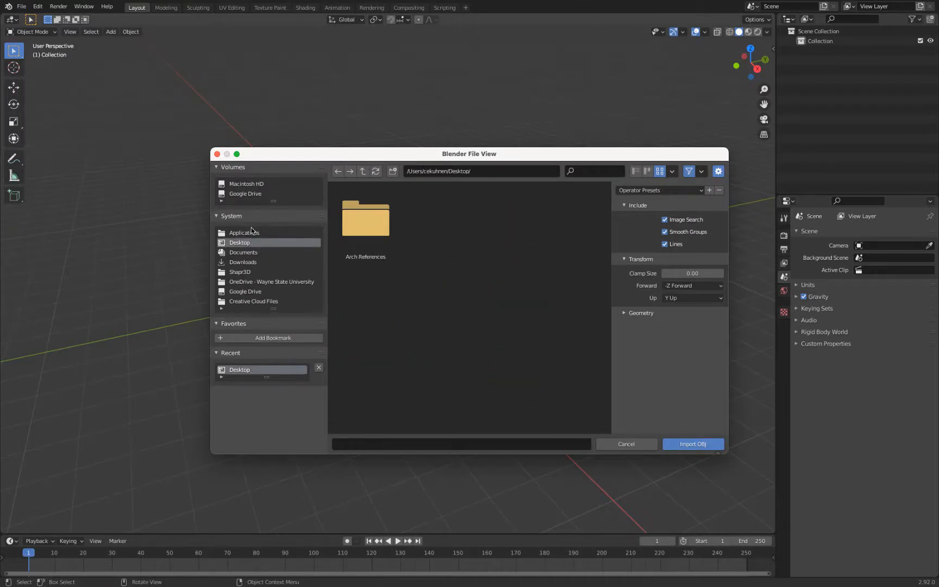
{"action": "left_click", "coordinate": [259, 293]}
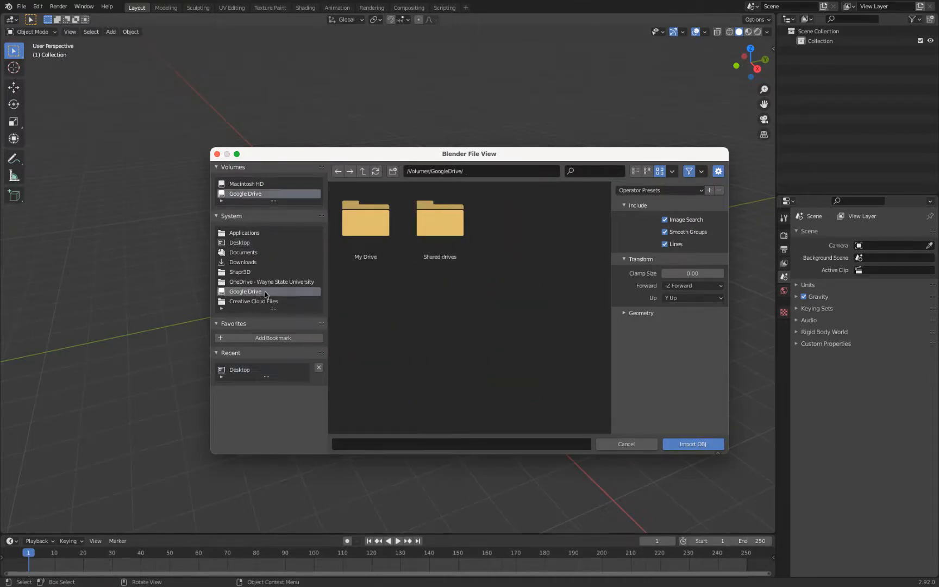
{"action": "double_click", "coordinate": [375, 223]}
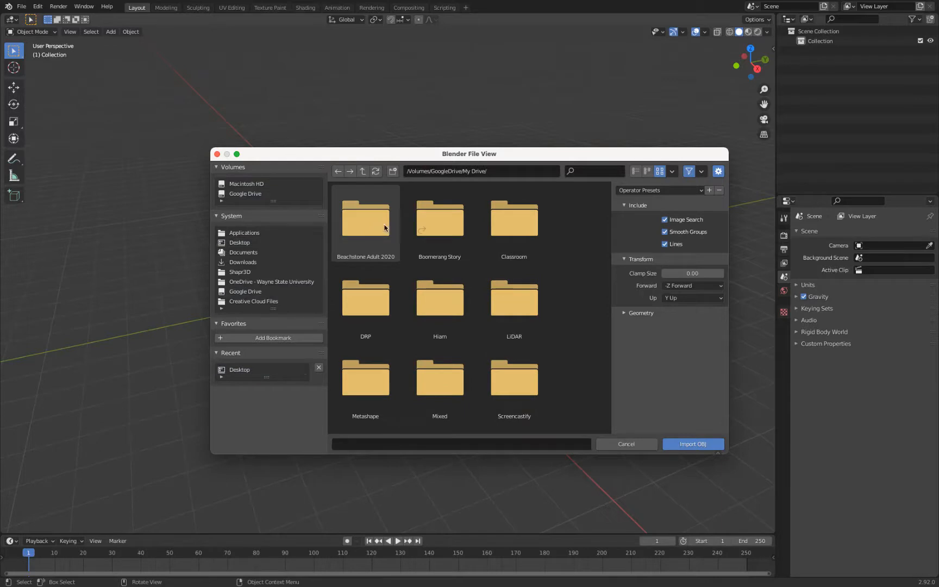
Browse through Work Wayne, Lecture Resources and Off-line to the Assignments folder
{"action": "scroll", "coordinate": [540, 330], "scroll_direction": "down", "scroll_amount": 5}
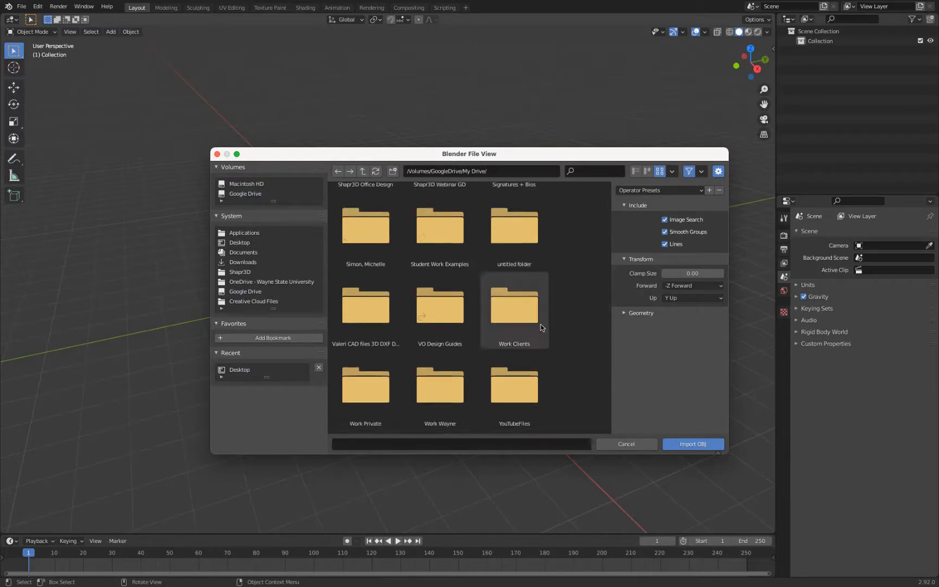
{"action": "double_click", "coordinate": [441, 387]}
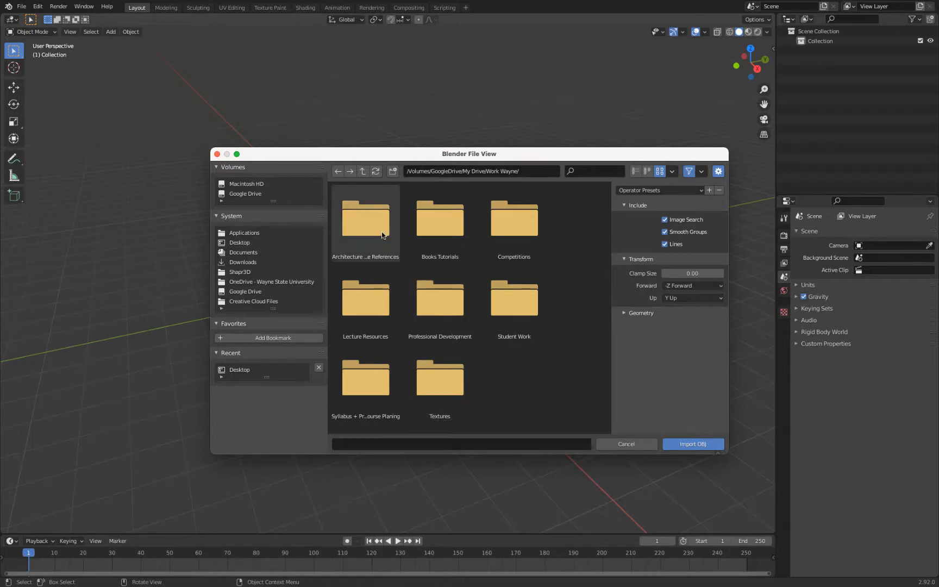
{"action": "double_click", "coordinate": [377, 306]}
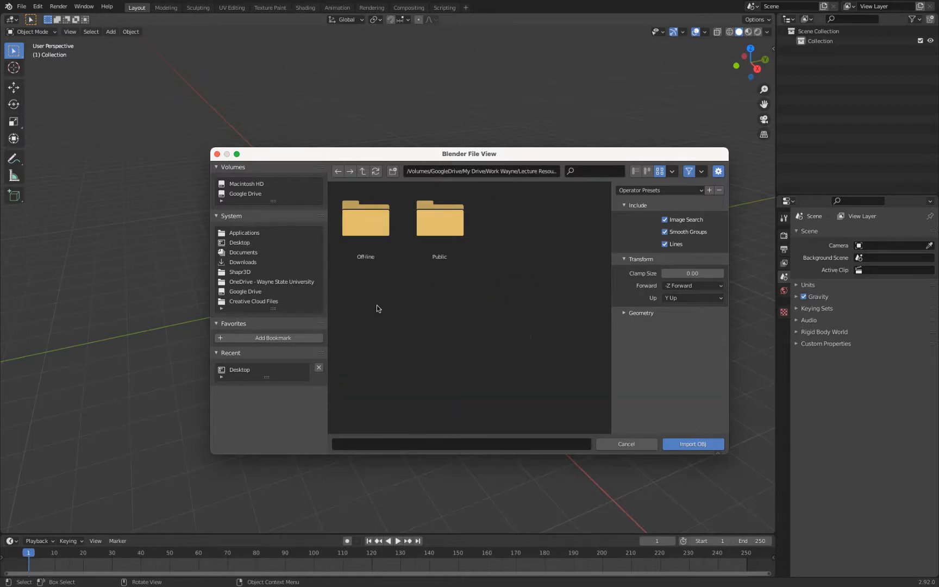
{"action": "double_click", "coordinate": [370, 228]}
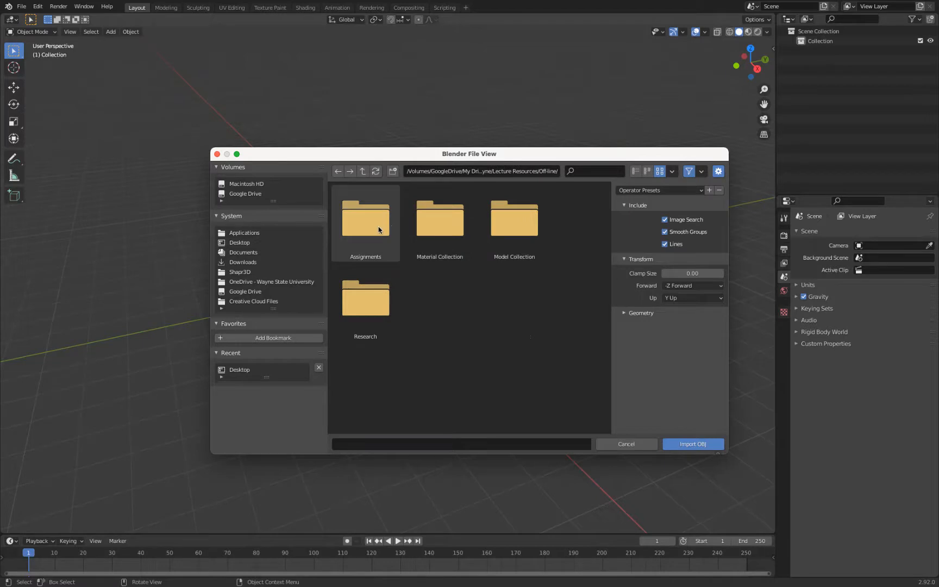
{"action": "double_click", "coordinate": [389, 242]}
Import Quadball.obj from the Toys > Bathtub Toys > Fishing Toy folder inside Assignments
{"action": "scroll", "coordinate": [430, 287], "scroll_direction": "down", "scroll_amount": 10}
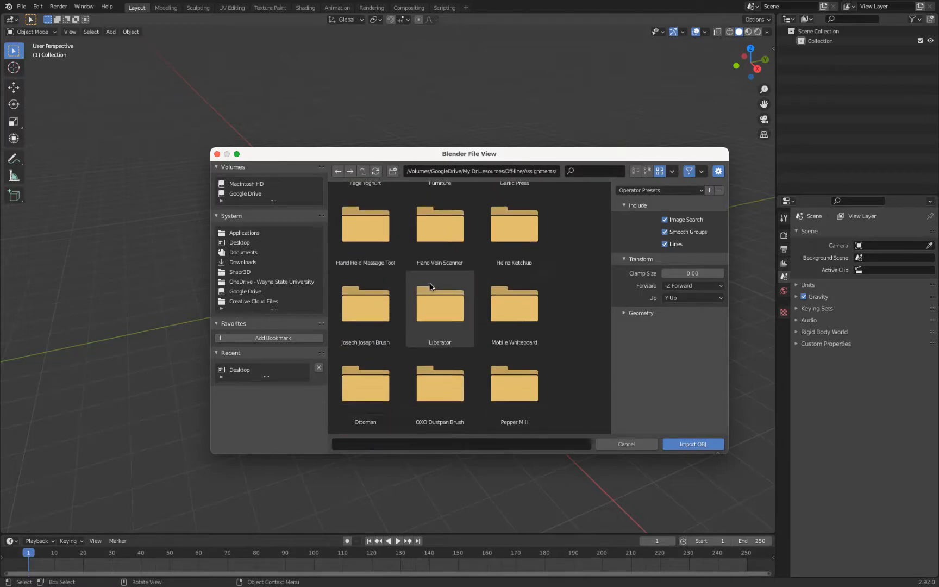
{"action": "scroll", "coordinate": [430, 287], "scroll_direction": "down", "scroll_amount": 8}
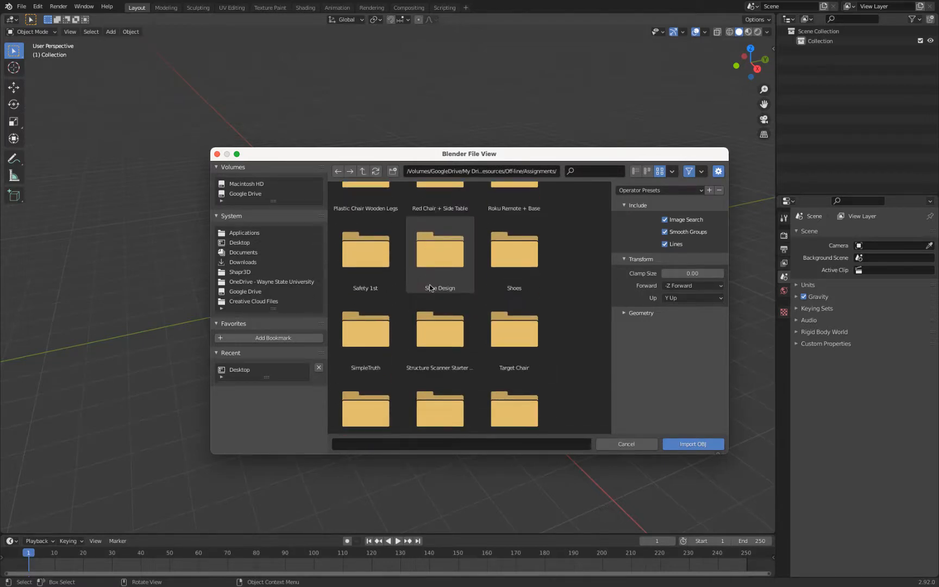
{"action": "double_click", "coordinate": [432, 351]}
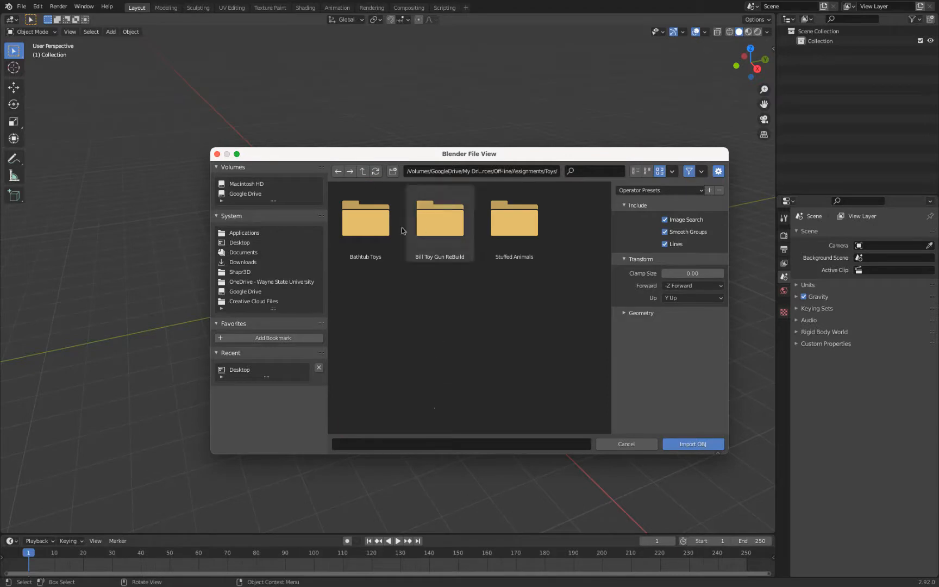
{"action": "double_click", "coordinate": [373, 231]}
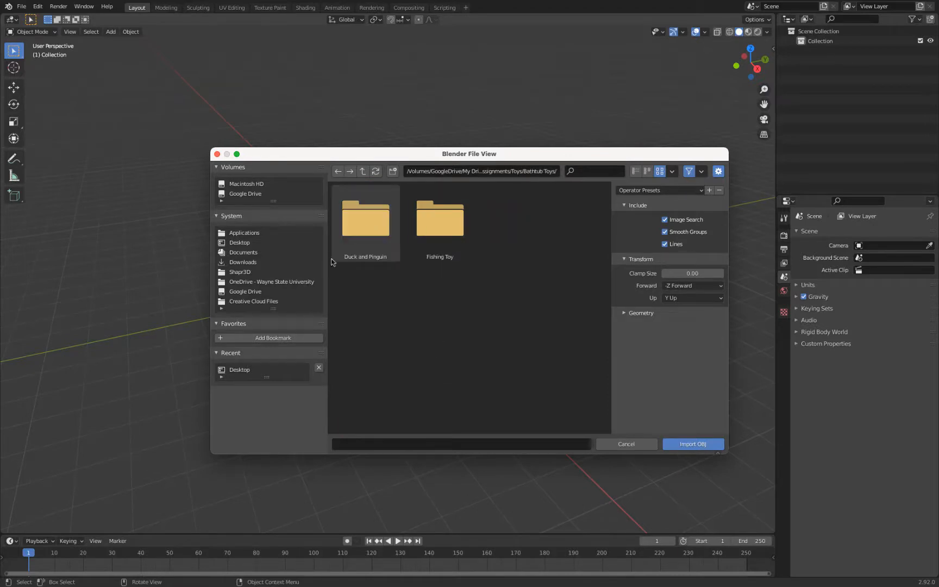
{"action": "double_click", "coordinate": [431, 220]}
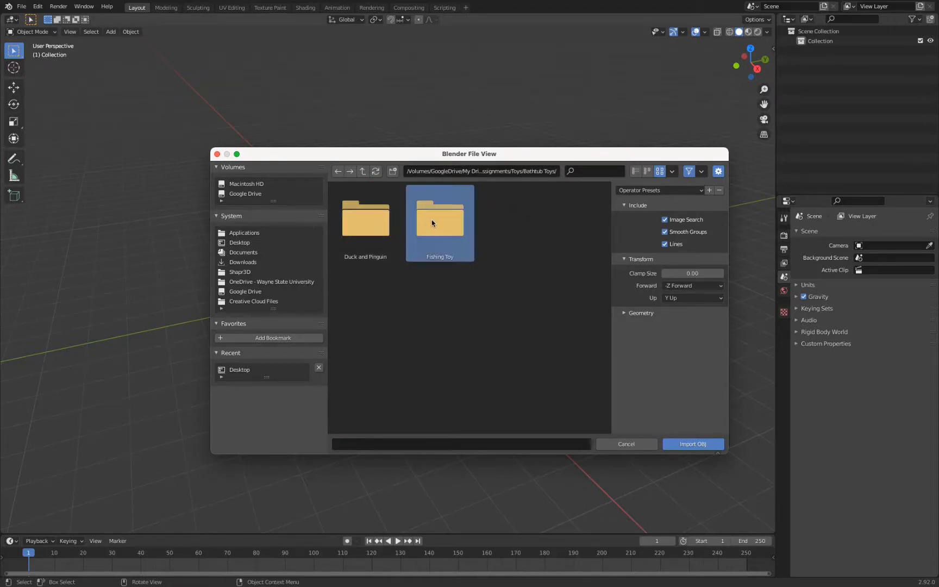
{"action": "left_click", "coordinate": [541, 255]}
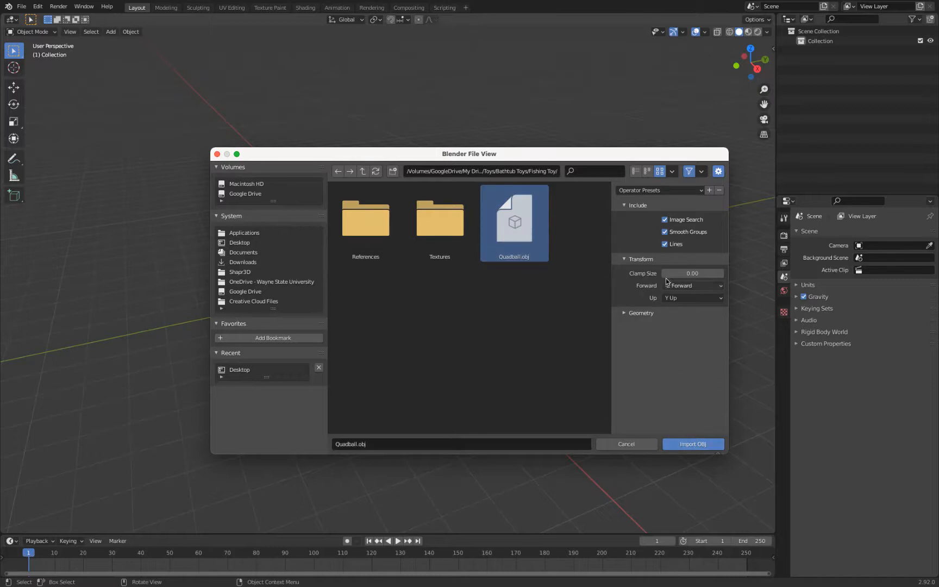
{"action": "left_click", "coordinate": [704, 444]}
{"action": "scroll", "coordinate": [475, 329], "scroll_direction": "down", "scroll_amount": 8}
{"action": "middle_click_drag", "start_coordinate": [464, 320], "coordinate": [498, 289]}
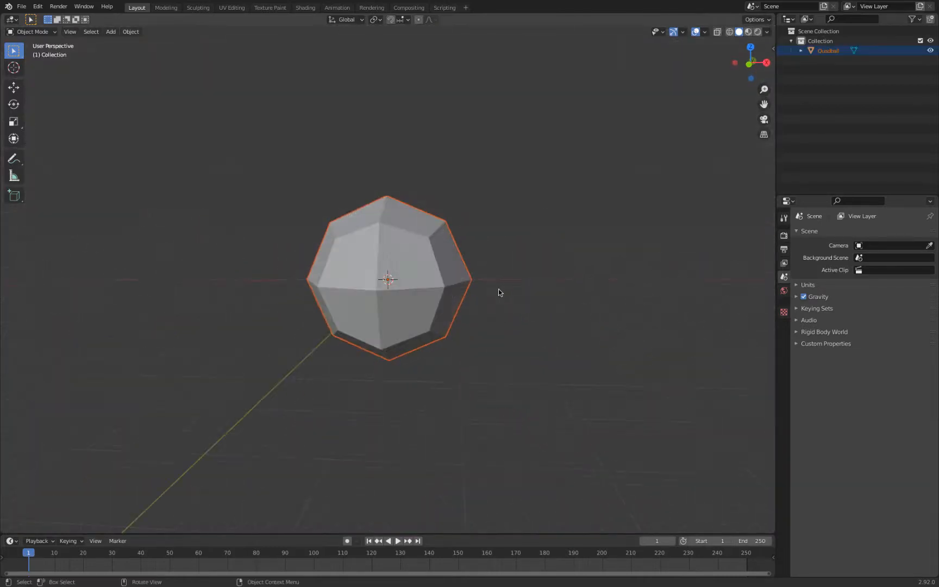
In the front orthographic view, add Octopus.jpg from the Fishing Toy folder's References subfolder as a reference image
{"action": "key", "text": "KP_1"}
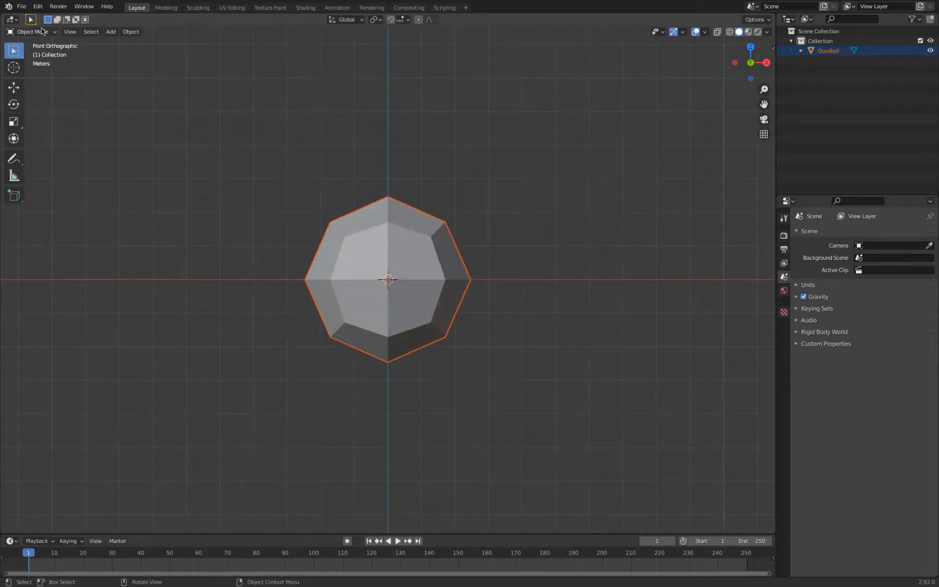
{"action": "left_click", "coordinate": [151, 78]}
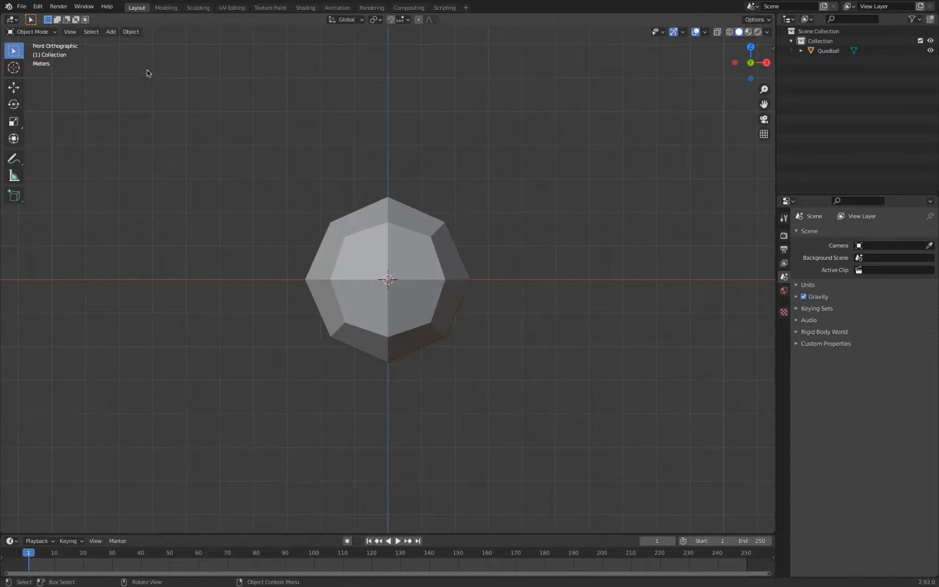
{"action": "left_click", "coordinate": [130, 32]}
{"action": "mouse_move", "coordinate": [112, 33]}
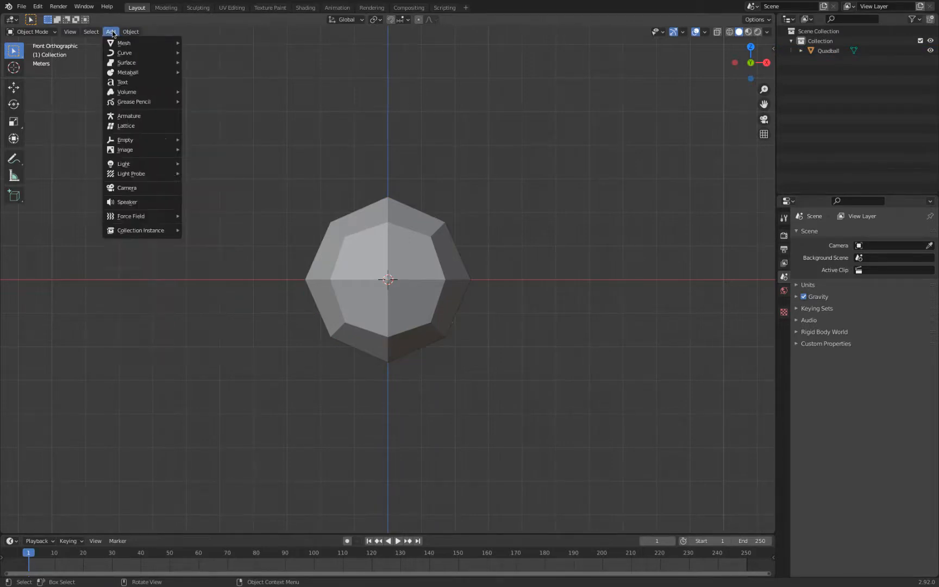
{"action": "mouse_move", "coordinate": [155, 148]}
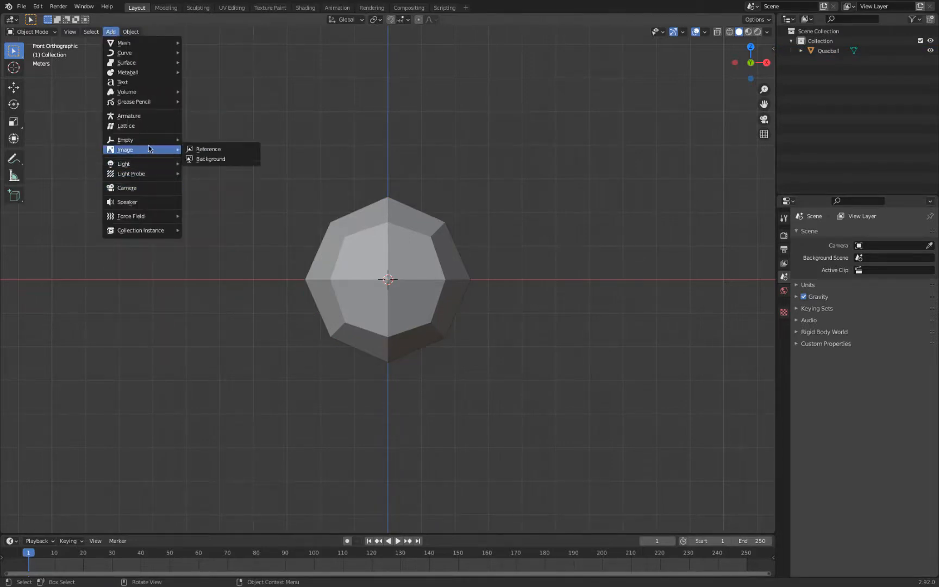
{"action": "left_click", "coordinate": [212, 149]}
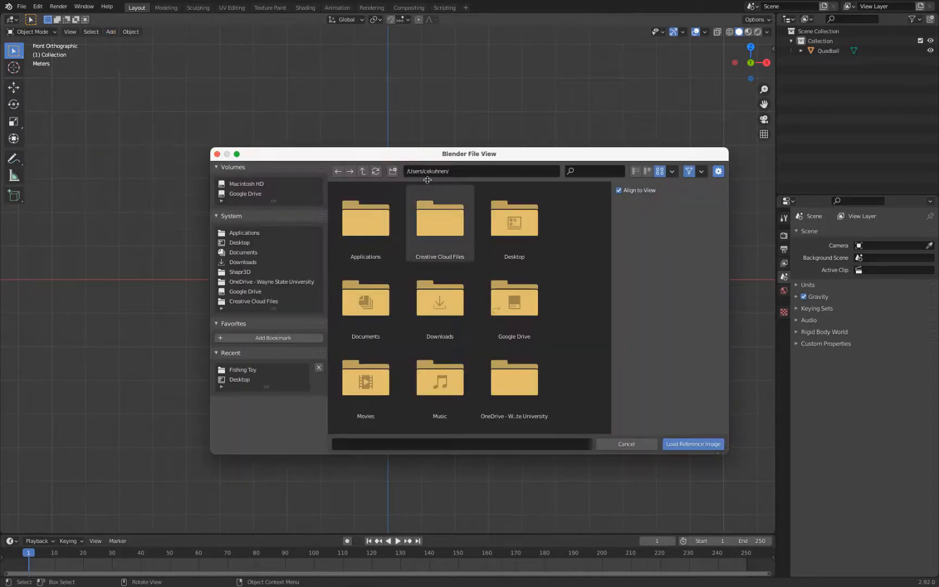
{"action": "left_click", "coordinate": [243, 371]}
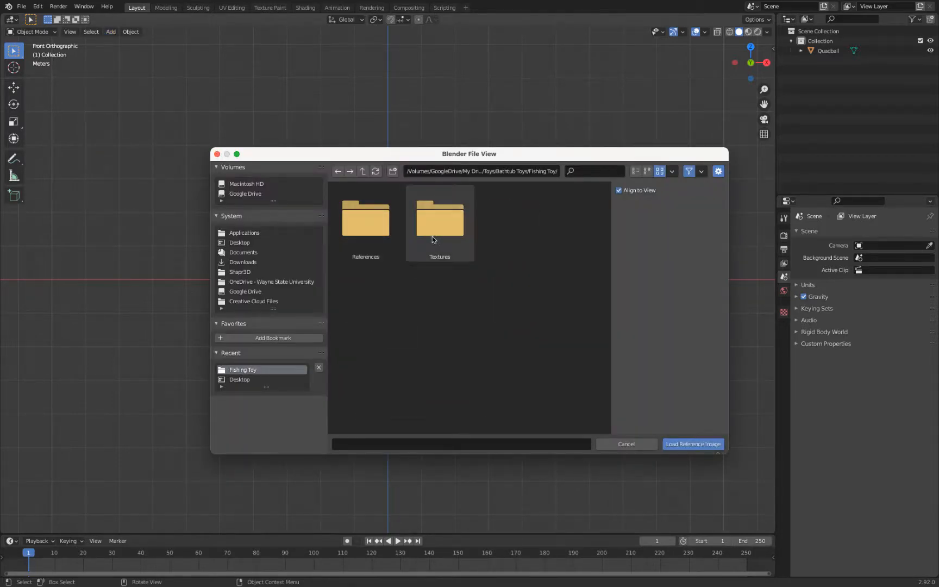
{"action": "double_click", "coordinate": [365, 220]}
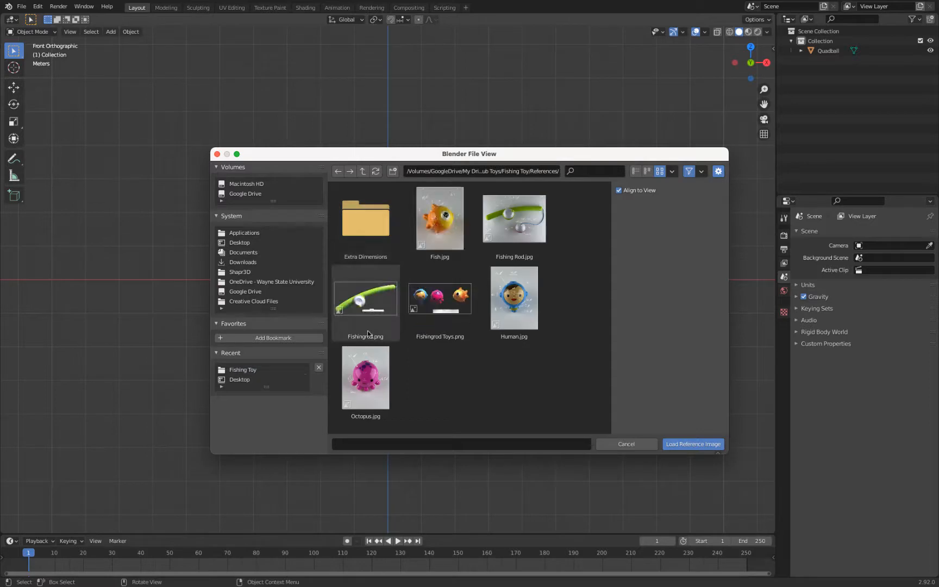
{"action": "left_click", "coordinate": [365, 380]}
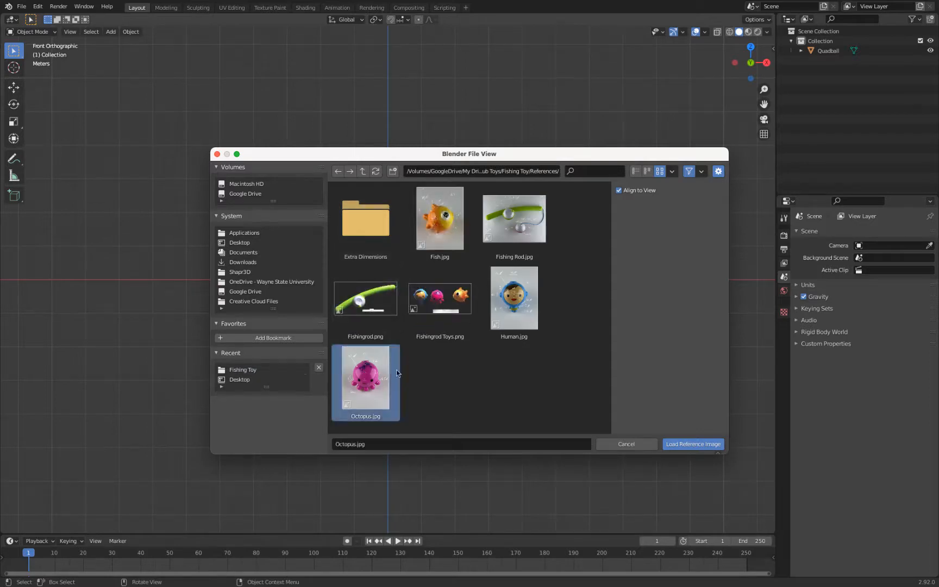
{"action": "left_click", "coordinate": [702, 444]}
Switch the viewport to wireframe shading to reveal the octopus reference image inside the Quadball
{"action": "scroll", "coordinate": [386, 254], "scroll_direction": "down", "scroll_amount": 5}
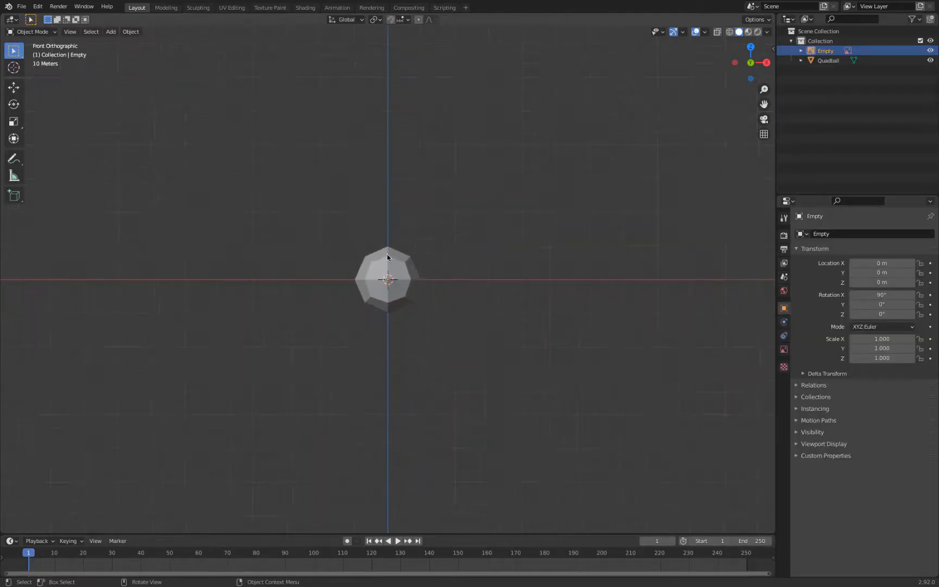
{"action": "scroll", "coordinate": [388, 257], "scroll_direction": "up", "scroll_amount": 7}
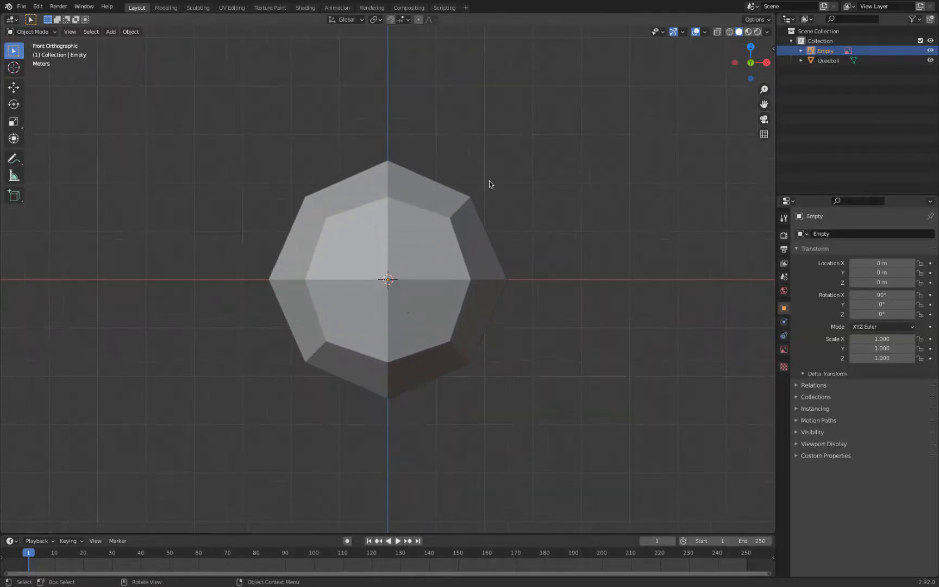
{"action": "key", "text": "z"}
{"action": "left_click", "coordinate": [300, 267]}
{"action": "scroll", "coordinate": [390, 278], "scroll_direction": "up", "scroll_amount": 4}
{"action": "scroll", "coordinate": [389, 278], "scroll_direction": "down", "scroll_amount": 5}
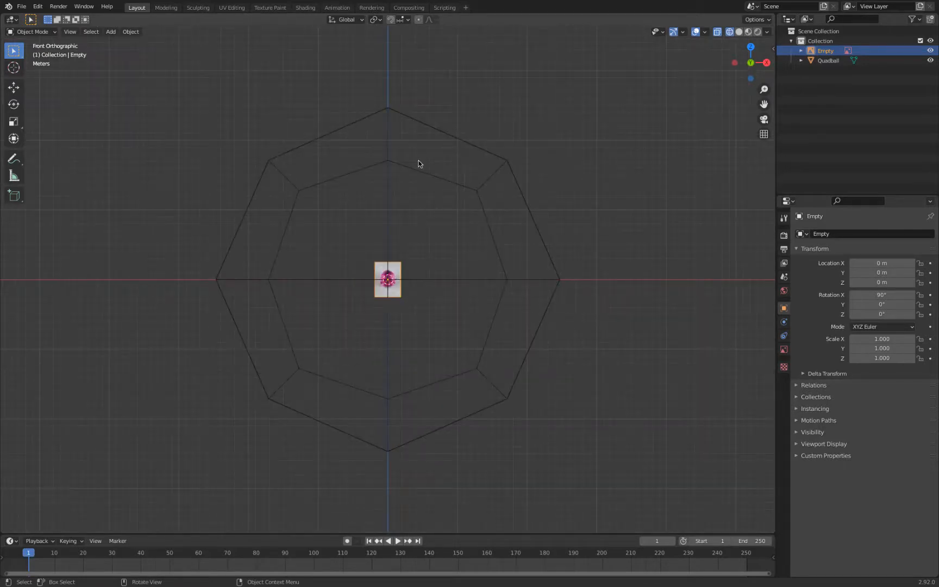
Set the Quadball's X, Y and Z dimensions to 45 mm each
{"action": "left_click", "coordinate": [473, 193]}
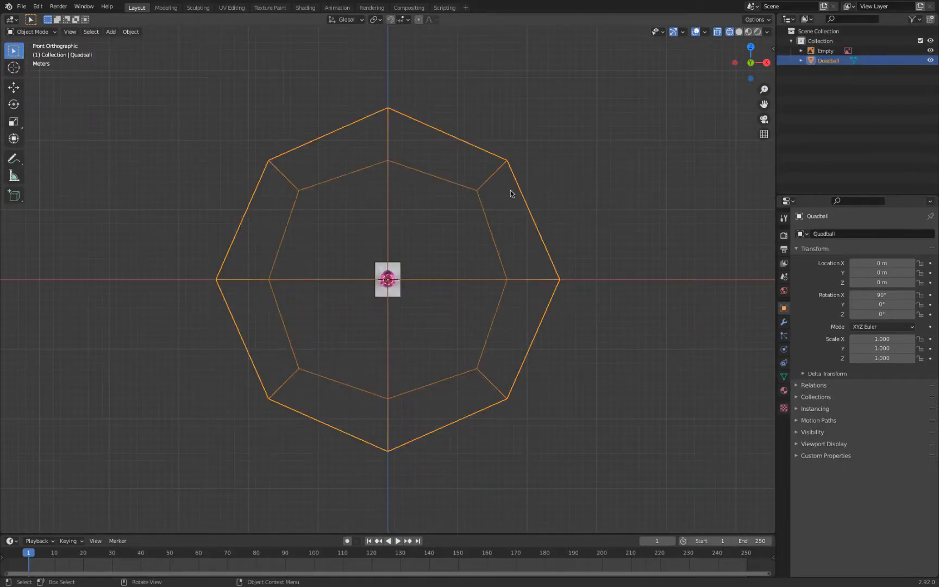
{"action": "key", "text": "n"}
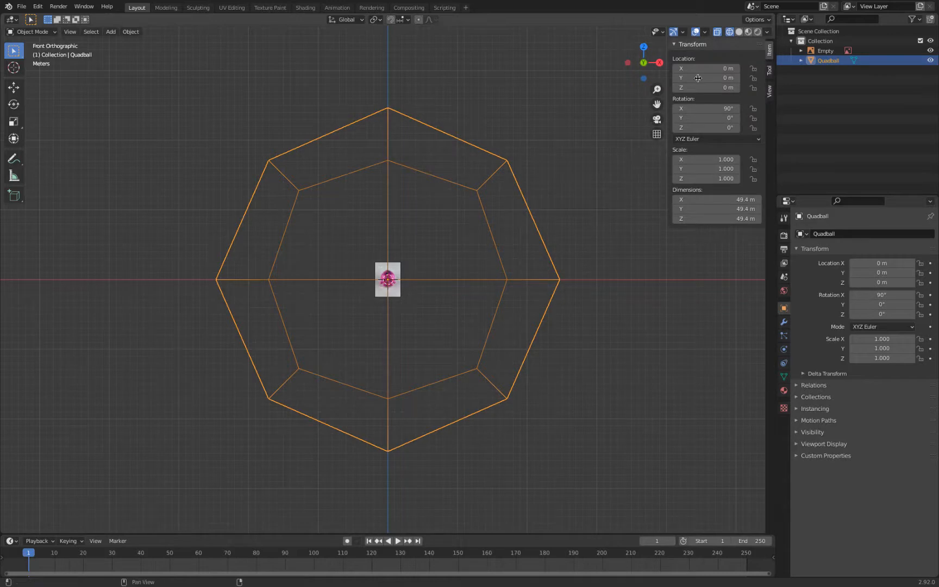
{"action": "left_click", "coordinate": [722, 200]}
{"action": "type", "text": "45mm"}
{"action": "key", "text": "Tab"}
{"action": "type", "text": "45mm"}
{"action": "key", "text": "Tab"}
{"action": "type", "text": "45mm"}
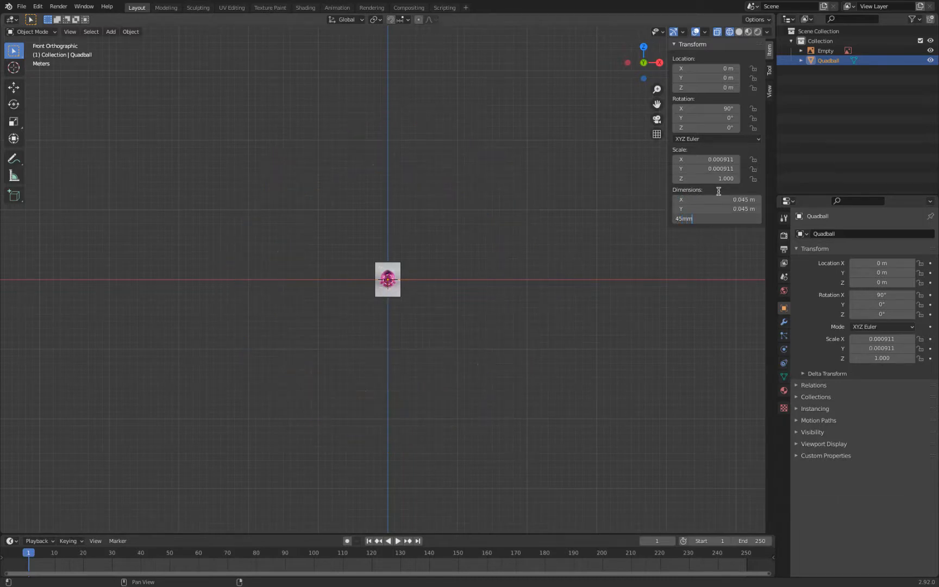
{"action": "key", "text": "Return"}
{"action": "scroll", "coordinate": [386, 264], "scroll_direction": "up", "scroll_amount": 10}
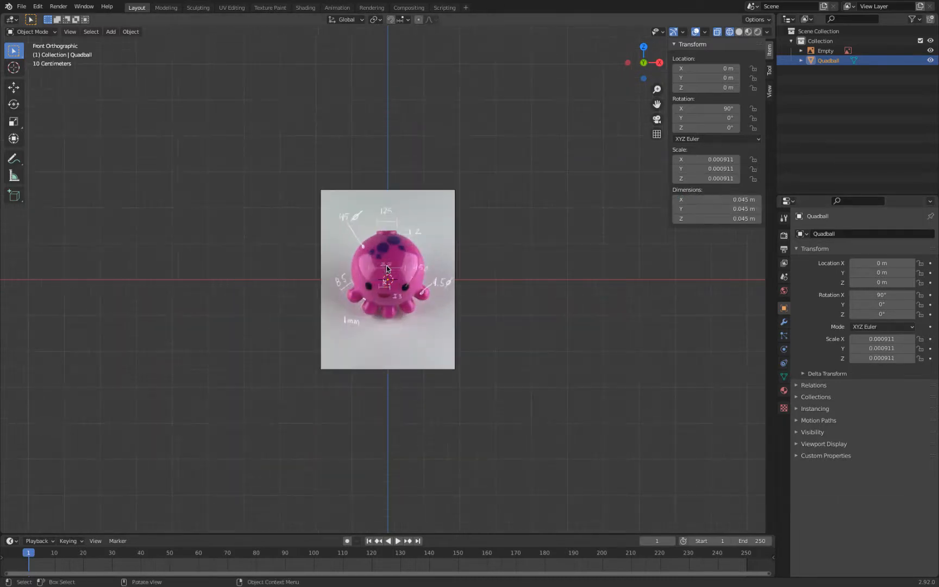
Try to resize and reposition the octopus reference image freehand in the front view
{"action": "scroll", "coordinate": [386, 295], "scroll_direction": "down", "scroll_amount": 7}
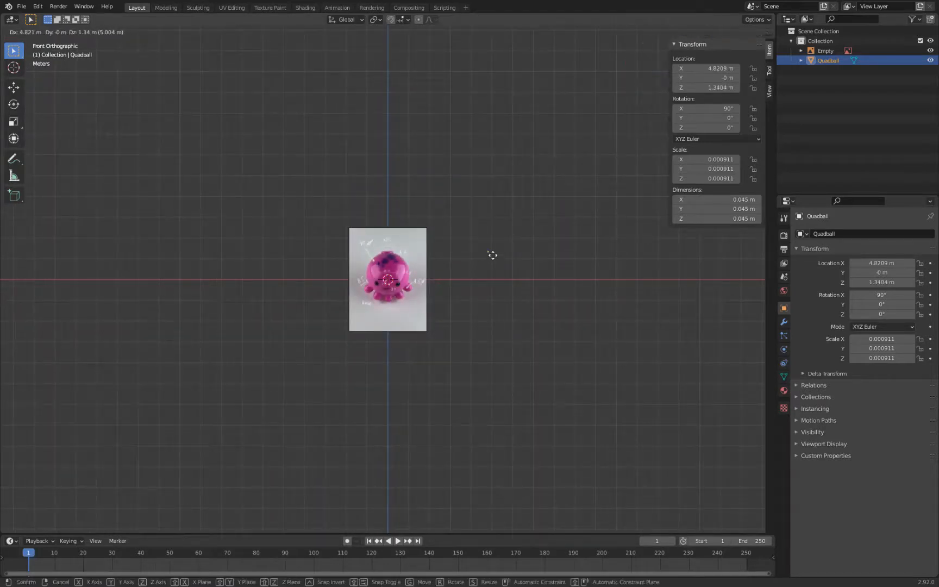
{"action": "left_click", "coordinate": [425, 234]}
{"action": "left_click_drag", "start_coordinate": [427, 227], "coordinate": [356, 330]}
{"action": "scroll", "coordinate": [356, 330], "scroll_direction": "up", "scroll_amount": 4}
{"action": "scroll", "coordinate": [356, 327], "scroll_direction": "up", "scroll_amount": 3}
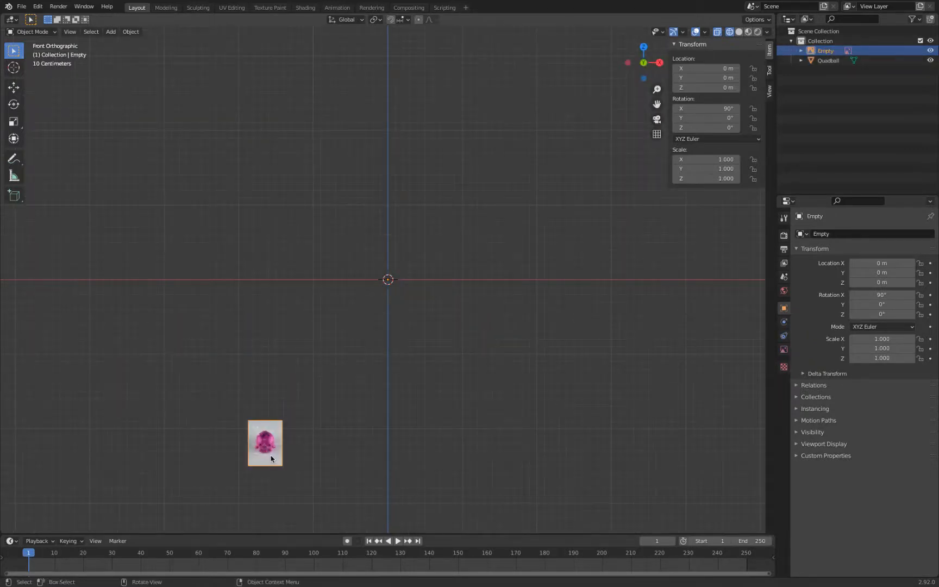
{"action": "left_click_drag", "start_coordinate": [285, 451], "coordinate": [326, 364]}
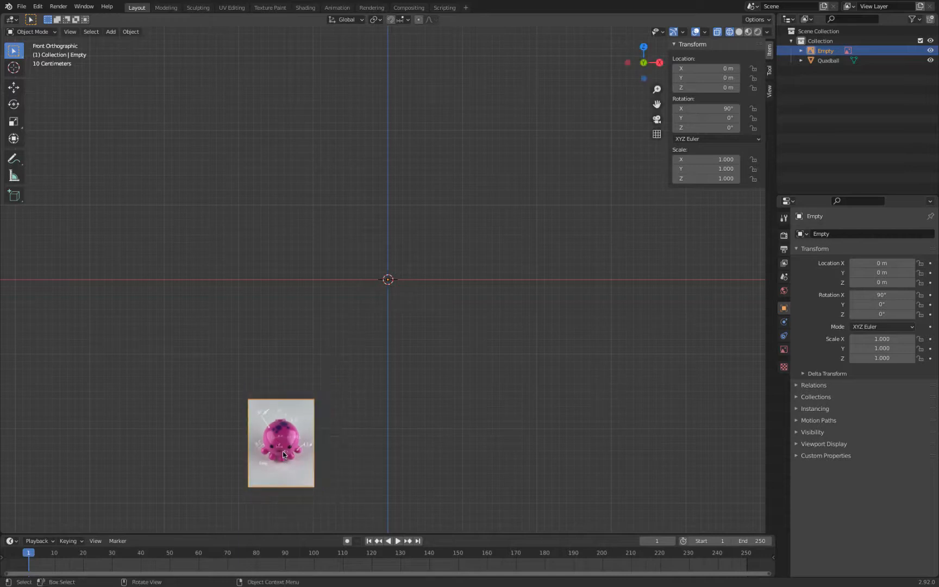
{"action": "key", "text": "g"}
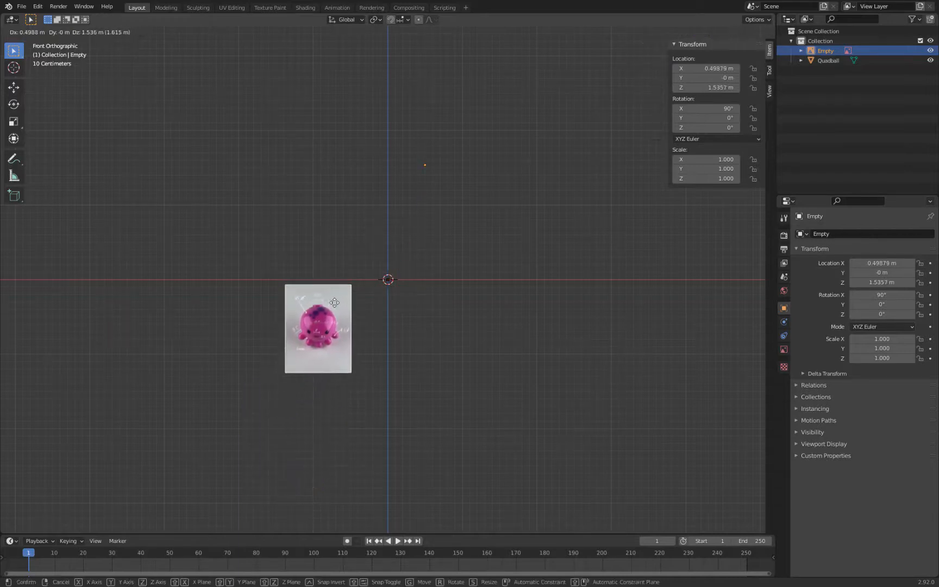
{"action": "right_click", "coordinate": [328, 312]}
{"action": "left_click", "coordinate": [352, 399]}
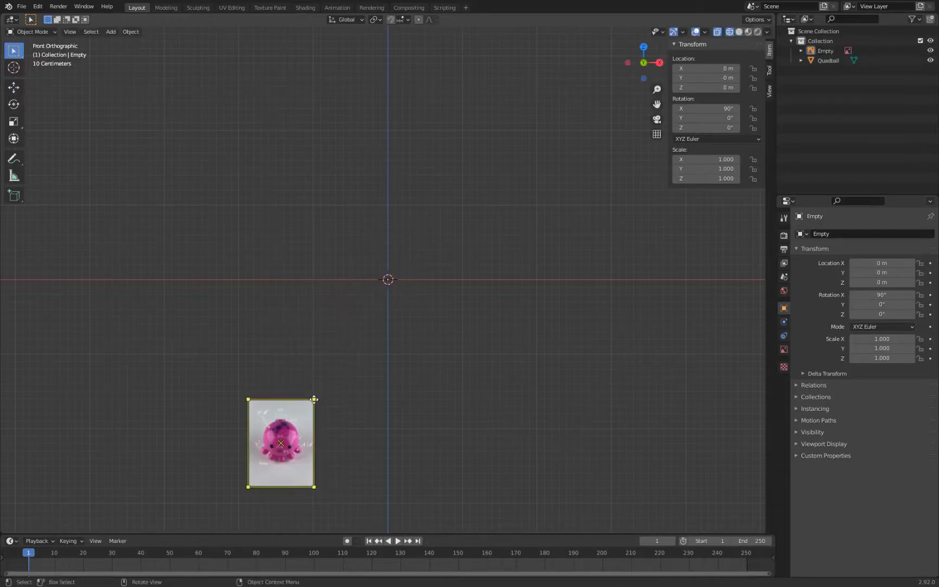
{"action": "left_click_drag", "start_coordinate": [313, 400], "coordinate": [460, 242]}
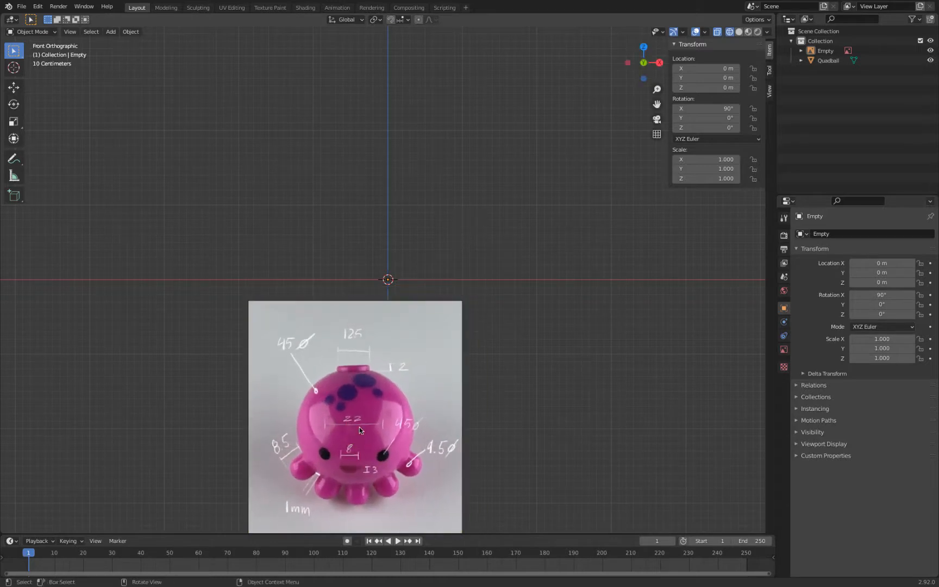
Set the octopus reference image's X and Y offsets to 0 and its size to 0.05 m
{"action": "left_click", "coordinate": [388, 346]}
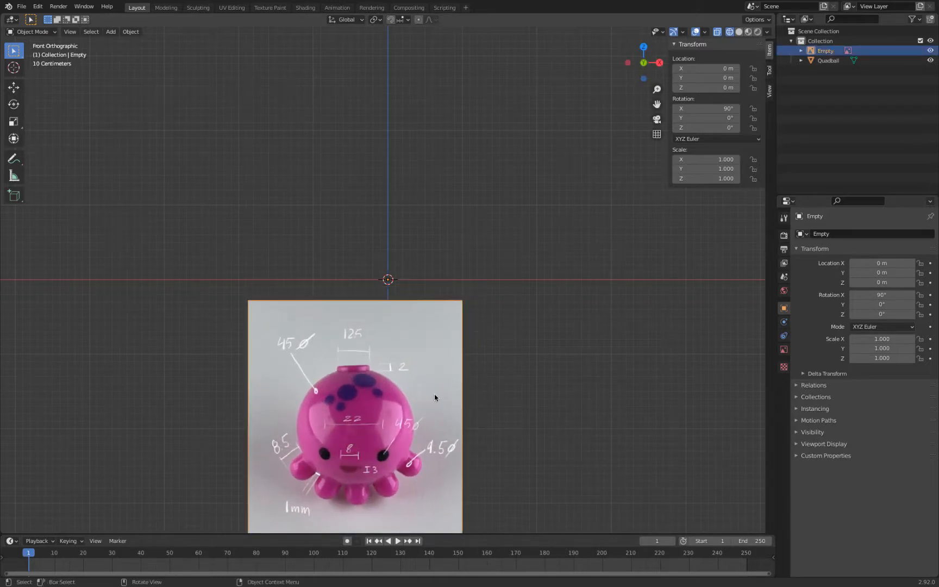
{"action": "left_click", "coordinate": [783, 349]}
{"action": "left_click", "coordinate": [887, 270]}
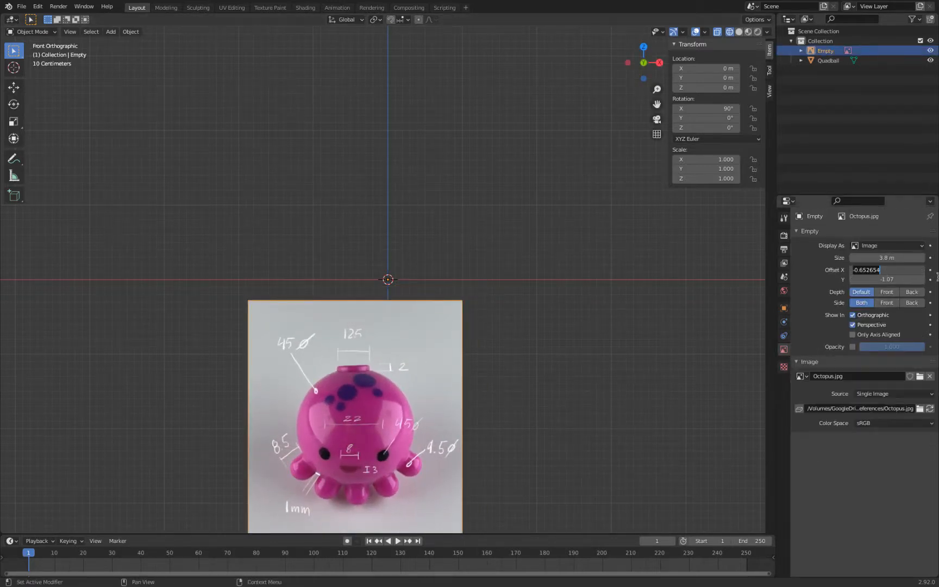
{"action": "type", "text": "0"}
{"action": "key", "text": "Tab"}
{"action": "type", "text": "0"}
{"action": "key", "text": "Tab"}
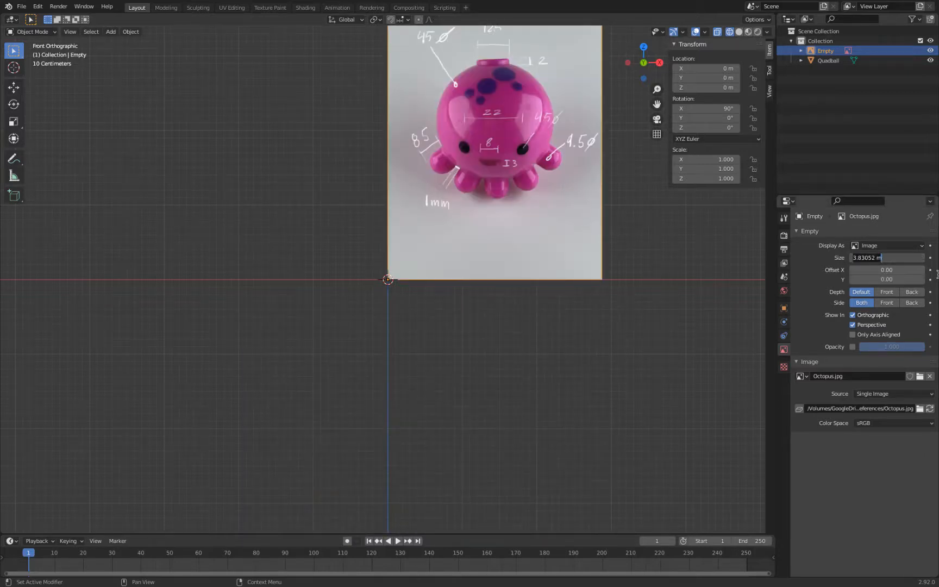
{"action": "type", "text": "0.05"}
{"action": "key", "text": "Return"}
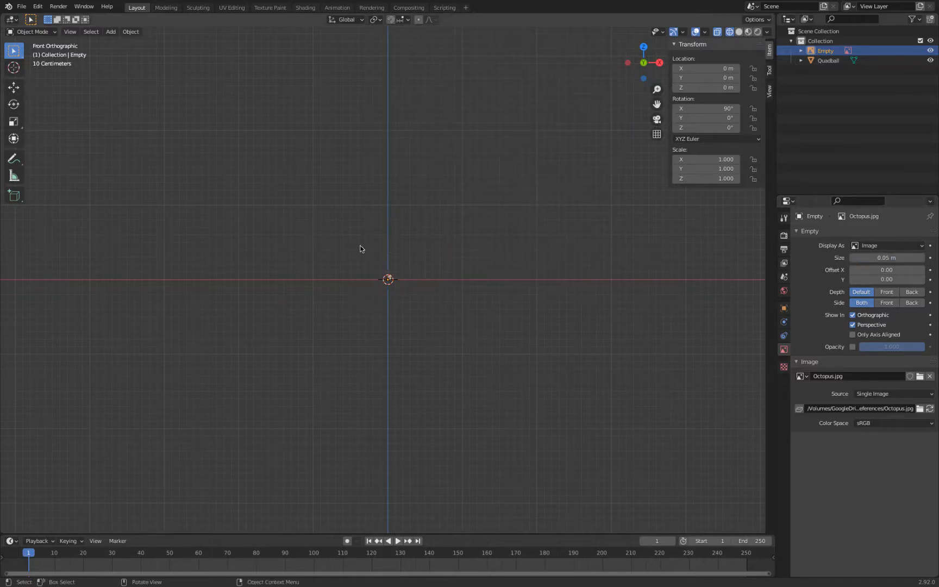
Move the octopus reference image beside the Quadball, to about X -0.0875 m and Z -0.0269 m
{"action": "scroll", "coordinate": [415, 270], "scroll_direction": "up", "scroll_amount": 12}
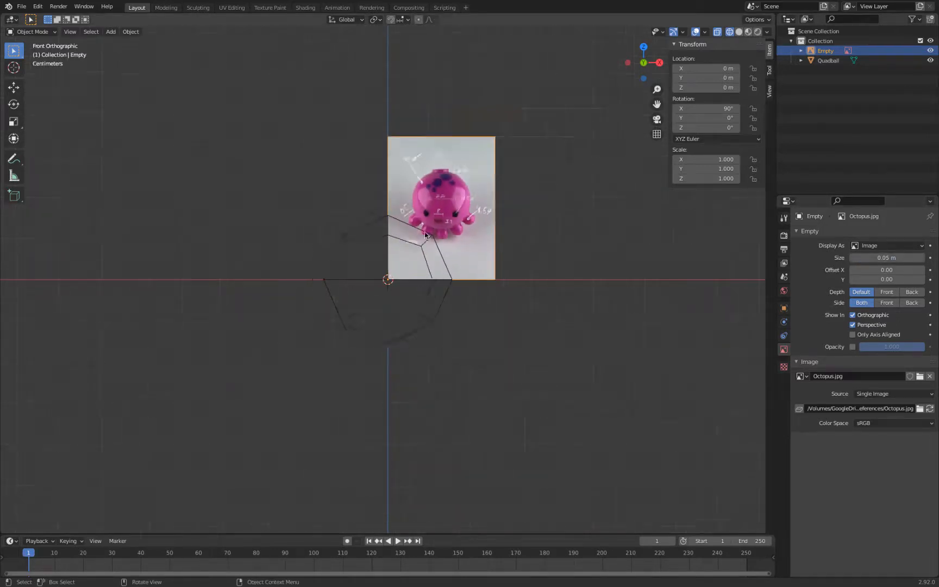
{"action": "left_click_drag", "start_coordinate": [477, 197], "coordinate": [274, 257]}
{"action": "scroll", "coordinate": [277, 243], "scroll_direction": "up", "scroll_amount": 4}
{"action": "middle_click_drag", "start_coordinate": [269, 239], "coordinate": [433, 189], "text": "shift"}
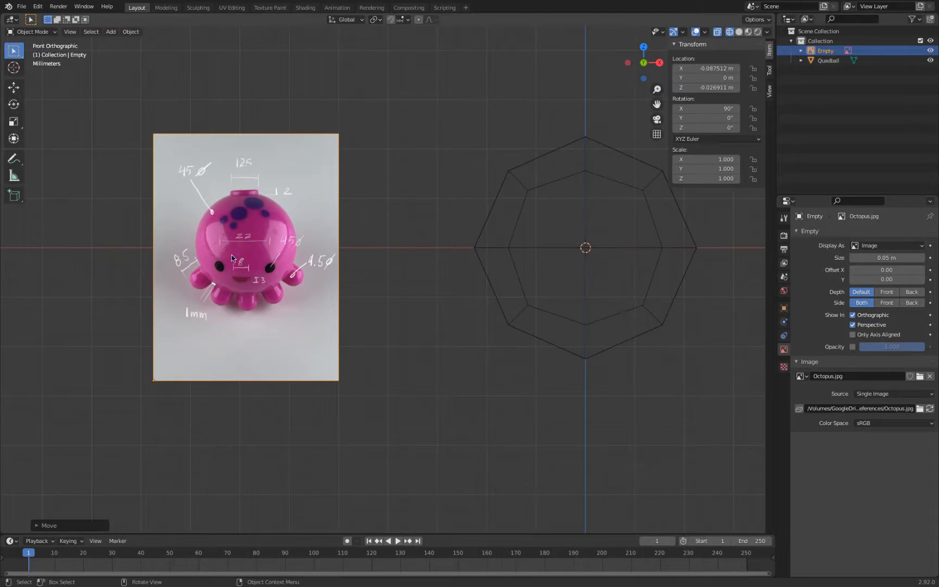
{"action": "scroll", "coordinate": [239, 257], "scroll_direction": "down", "scroll_amount": 3}
{"action": "middle_click_drag", "start_coordinate": [362, 230], "coordinate": [216, 201], "text": "shift"}
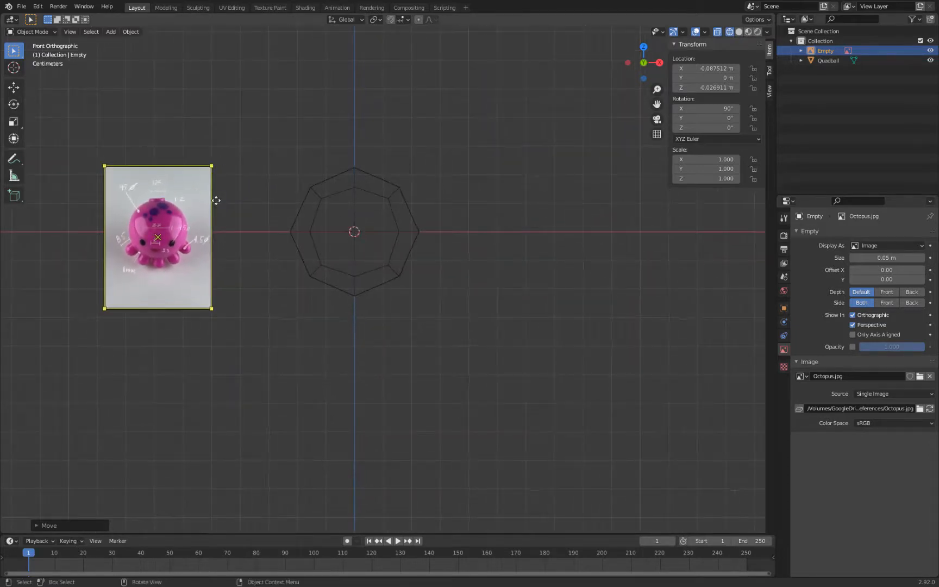
Select the Quadball and switch the viewport to solid shading
{"action": "left_click", "coordinate": [361, 190]}
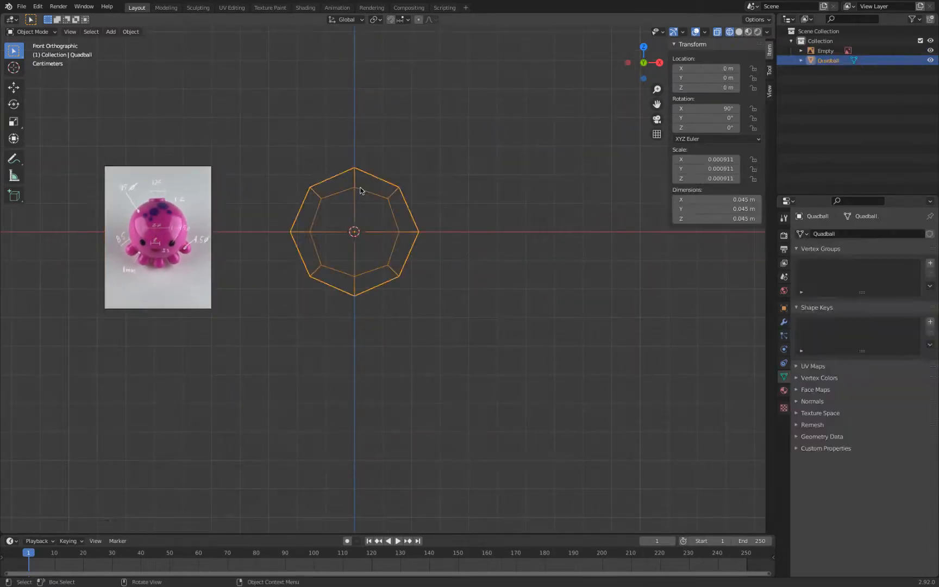
{"action": "key", "text": "z"}
{"action": "left_click", "coordinate": [487, 188]}
{"action": "key", "text": "Tab"}
{"action": "key", "text": "Tab"}
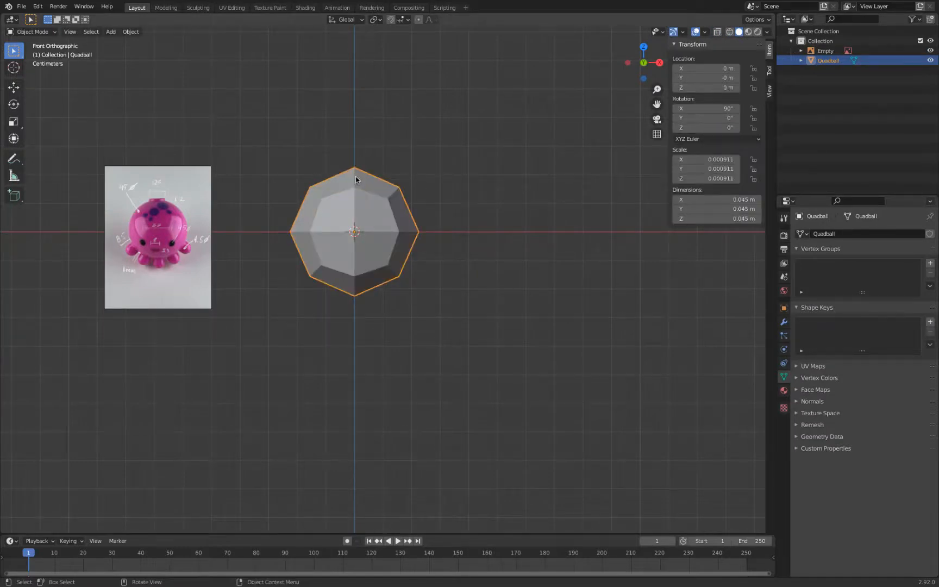
Add a UV sphere at the world origin
{"action": "key", "text": "shift+a"}
{"action": "mouse_move", "coordinate": [356, 178]}
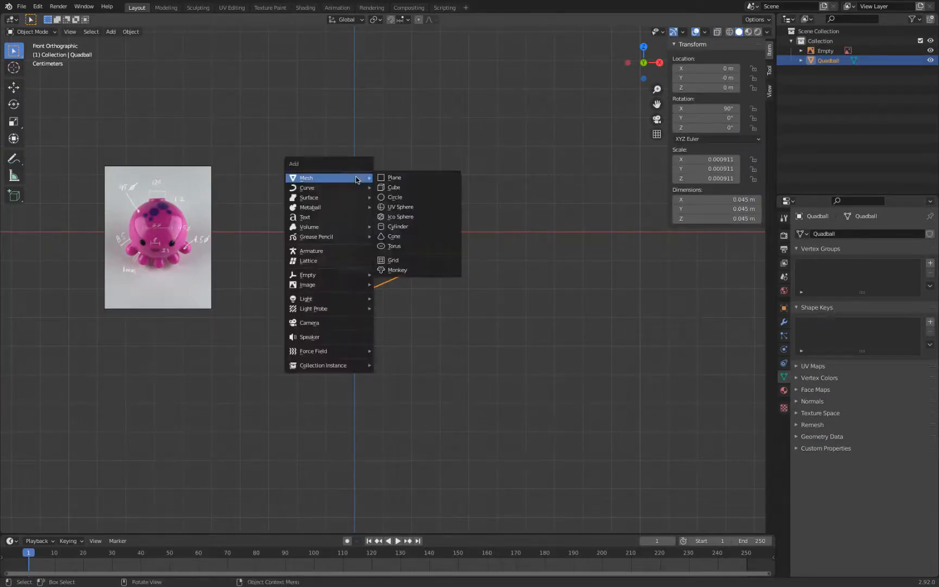
{"action": "left_click", "coordinate": [417, 207]}
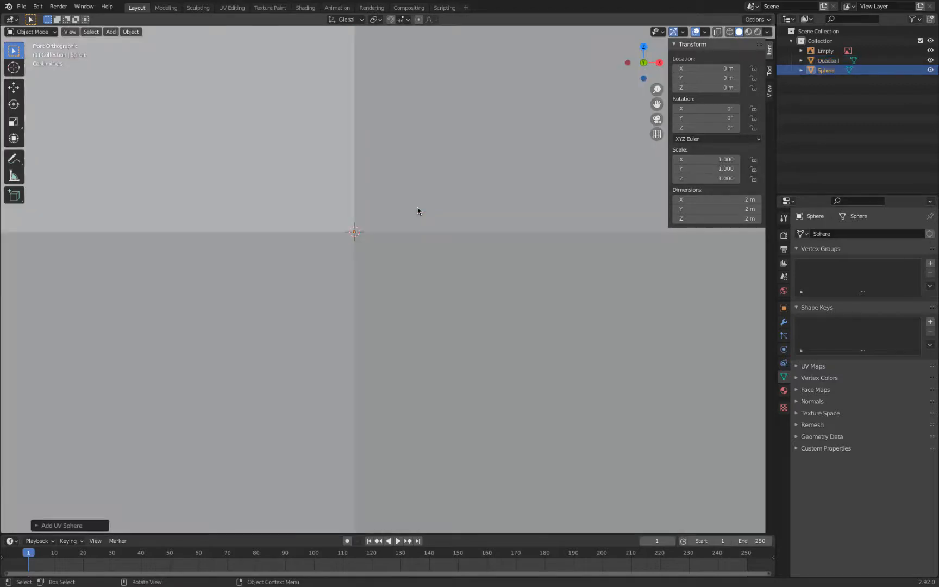
Set the UV sphere's X, Y and Z dimensions to 45 mm each
{"action": "left_click", "coordinate": [685, 200]}
{"action": "type", "text": "45"}
{"action": "key", "text": "Tab"}
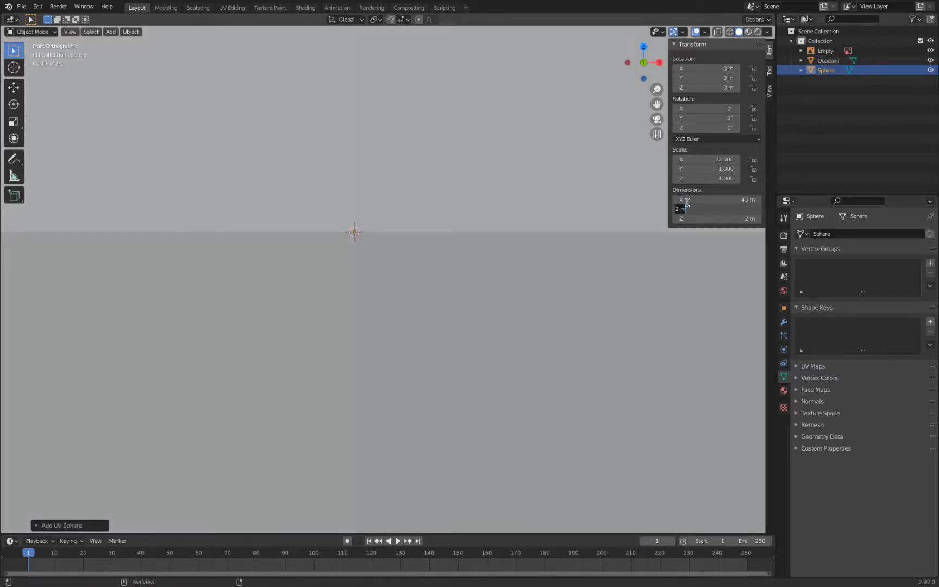
{"action": "left_click", "coordinate": [724, 199]}
{"action": "type", "text": "45"}
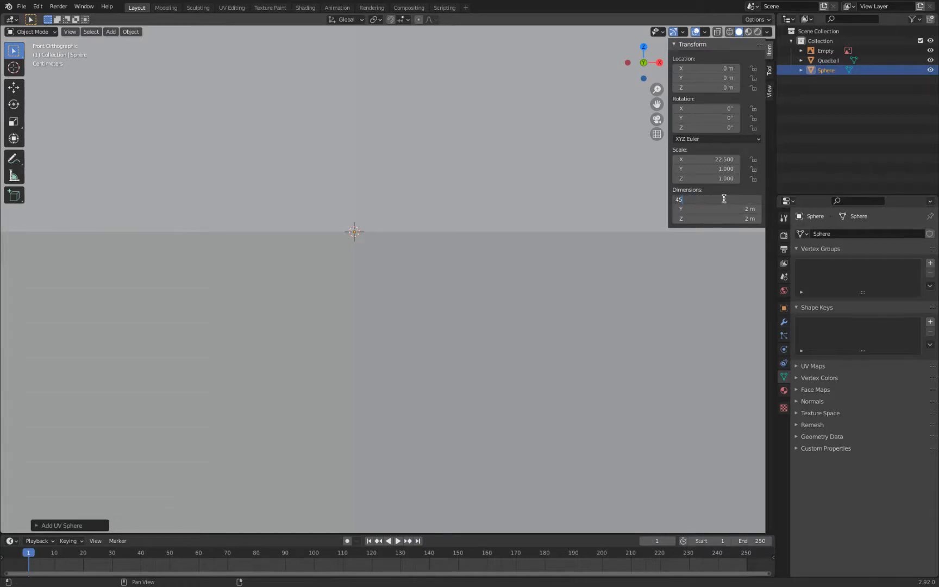
{"action": "type", "text": "mm"}
{"action": "key", "text": "Tab"}
{"action": "type", "text": "45mm"}
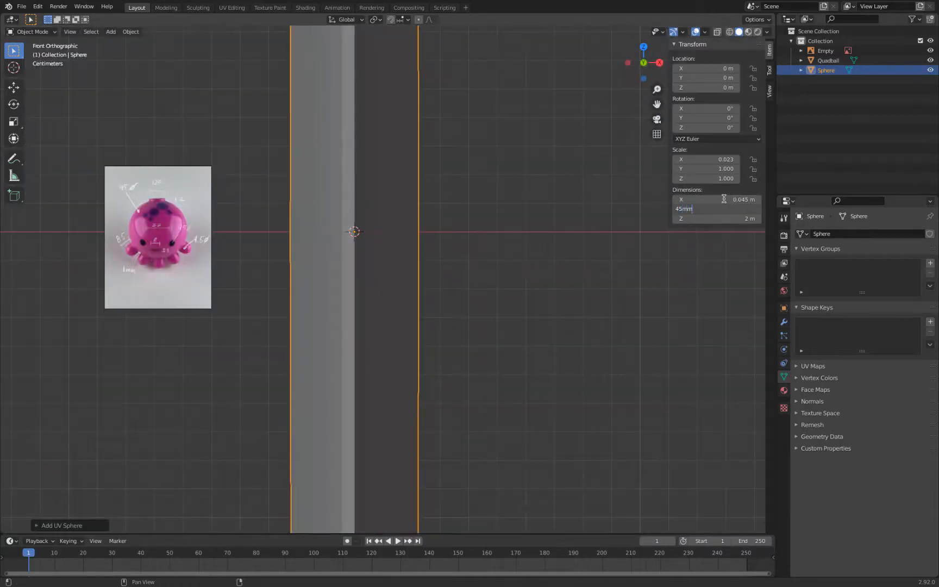
{"action": "key", "text": "Tab"}
{"action": "type", "text": "45mm"}
{"action": "key", "text": "Return"}
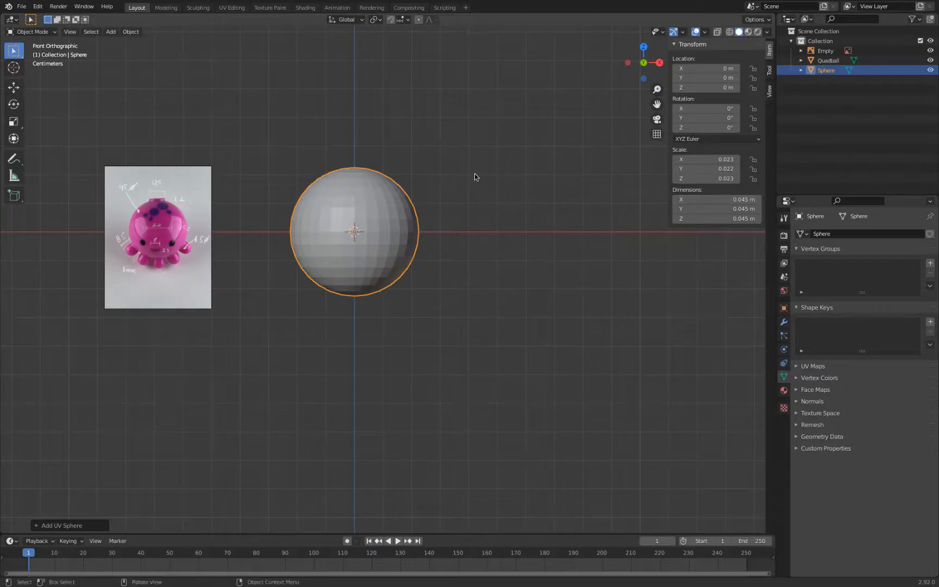
Add a Subdivision Surface modifier to the Quadball with viewport levels set to 3, working in wireframe display
{"action": "key", "text": "shift+z"}
{"action": "scroll", "coordinate": [348, 190], "scroll_direction": "up", "scroll_amount": 5}
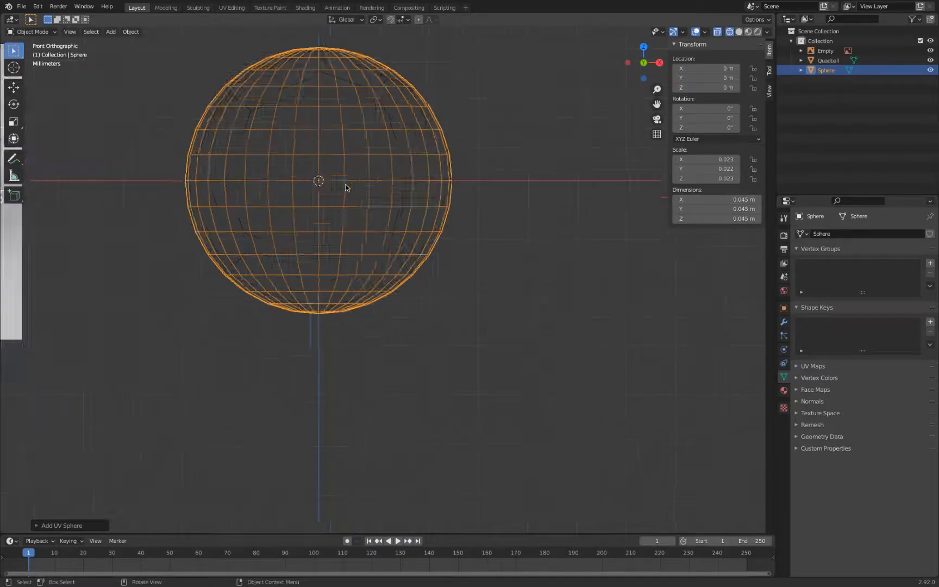
{"action": "left_click", "coordinate": [410, 151]}
{"action": "scroll", "coordinate": [412, 150], "scroll_direction": "down", "scroll_amount": 2}
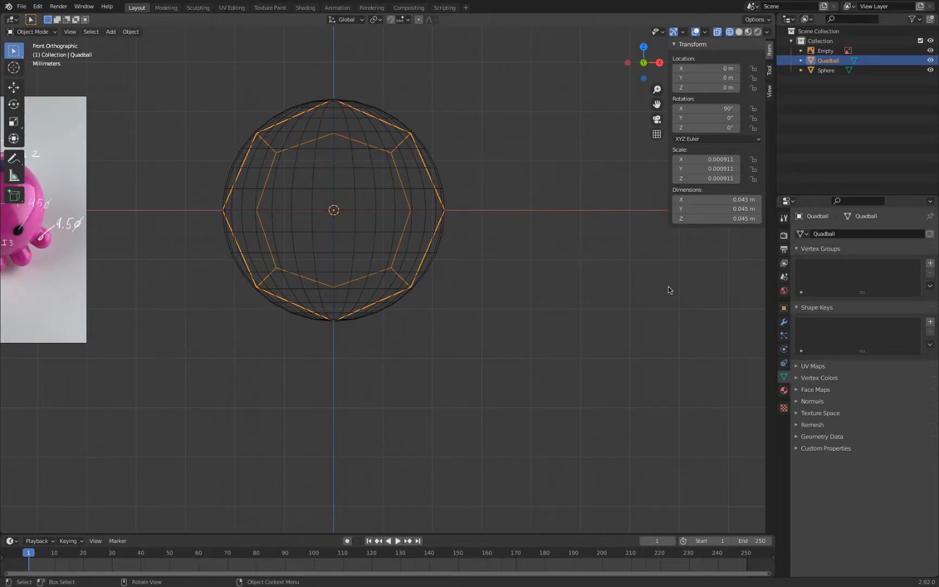
{"action": "left_click", "coordinate": [784, 323]}
{"action": "left_click", "coordinate": [853, 234]}
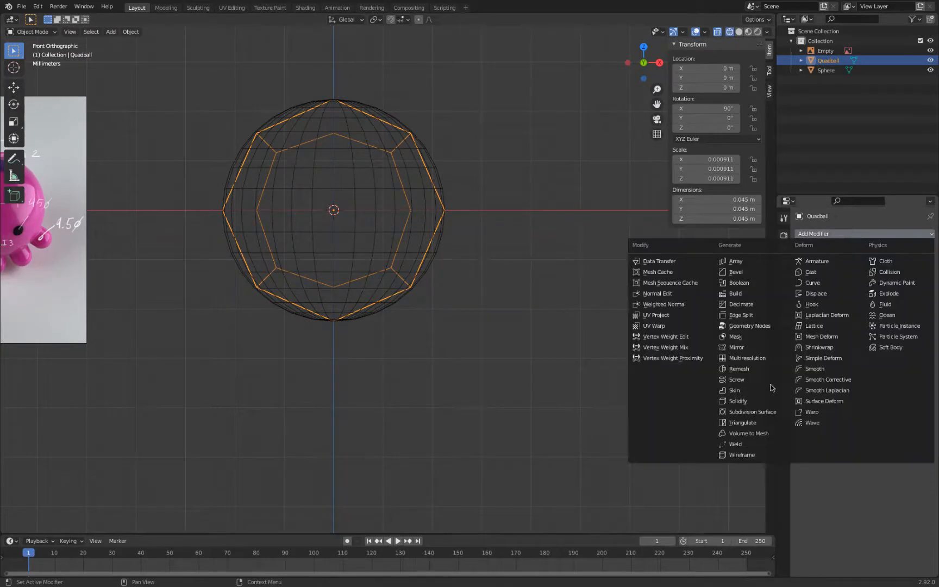
{"action": "left_click", "coordinate": [771, 412]}
{"action": "left_click", "coordinate": [918, 277]}
{"action": "left_click", "coordinate": [918, 277]}
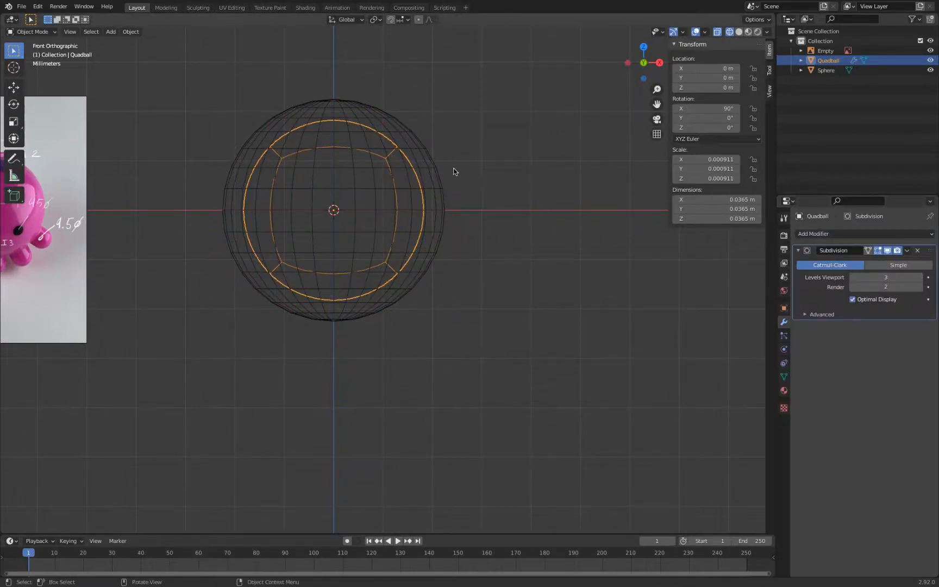
Scale the Quadball up to about 0.0446 m to match the UV sphere's outline and return to solid shading
{"action": "key", "text": "s"}
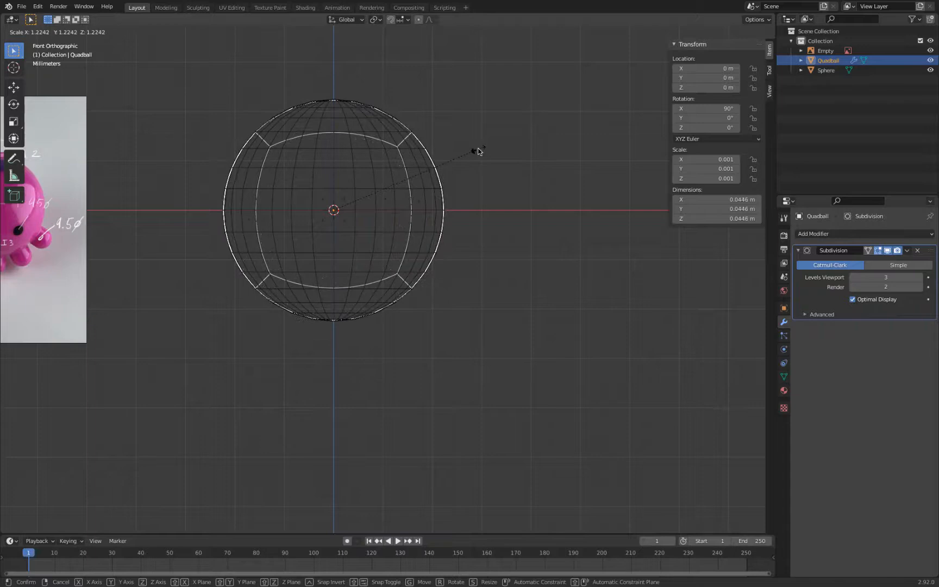
{"action": "left_click", "coordinate": [478, 152]}
{"action": "key", "text": "shift+z"}
{"action": "scroll", "coordinate": [478, 182], "scroll_direction": "down", "scroll_amount": 3}
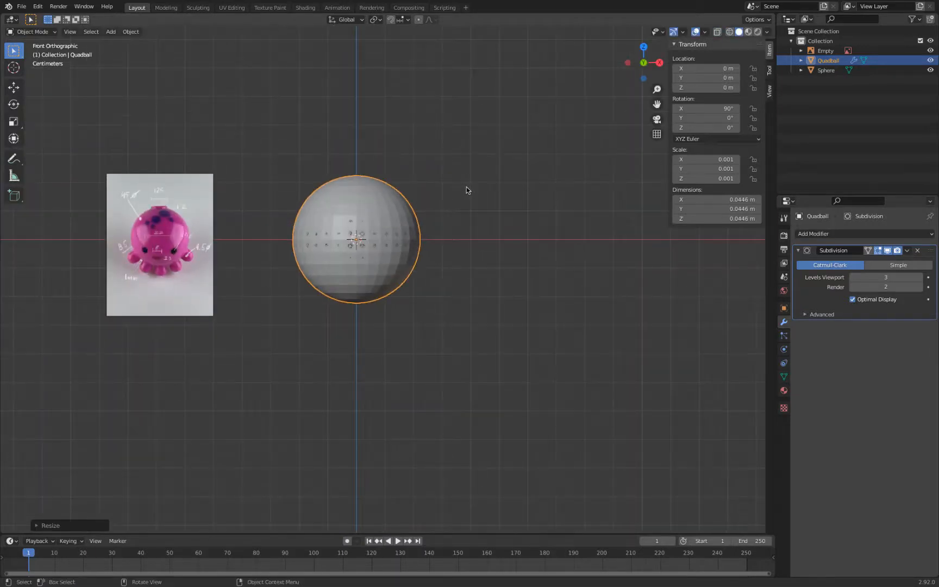
Move the Quadball along the X axis to about 0.0541 m, beside the UV sphere
{"action": "key", "text": "shift+d"}
{"action": "key", "text": "x"}
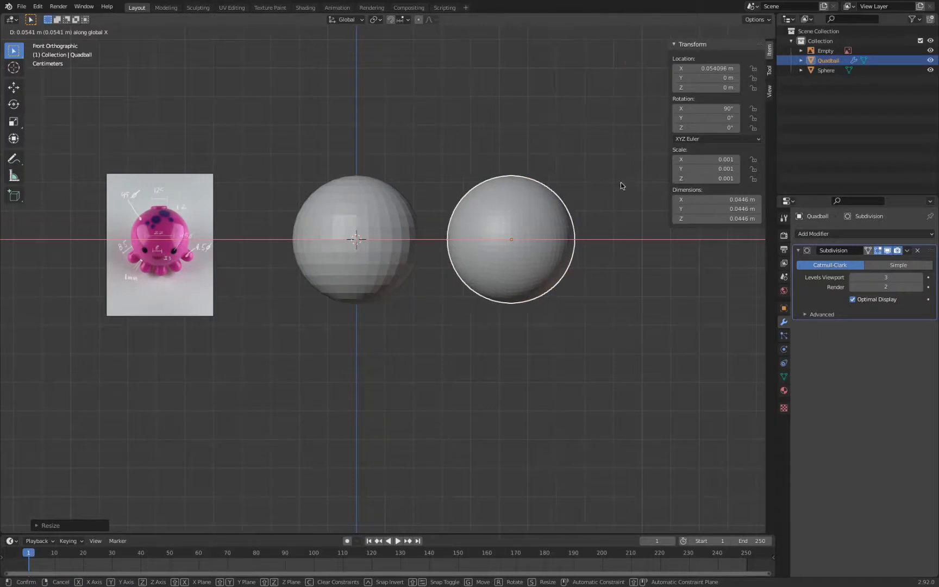
{"action": "left_click", "coordinate": [617, 183]}
Compare the Quadball's base mesh with its smoothed shape in Edit Mode by toggling the subdivision's viewport display off and back on
{"action": "key", "text": "Tab"}
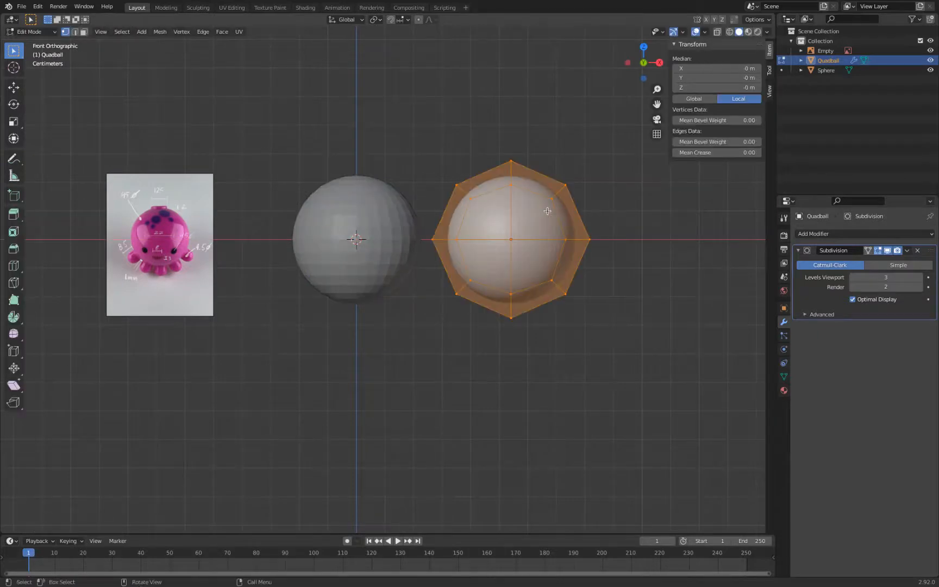
{"action": "left_click", "coordinate": [888, 250]}
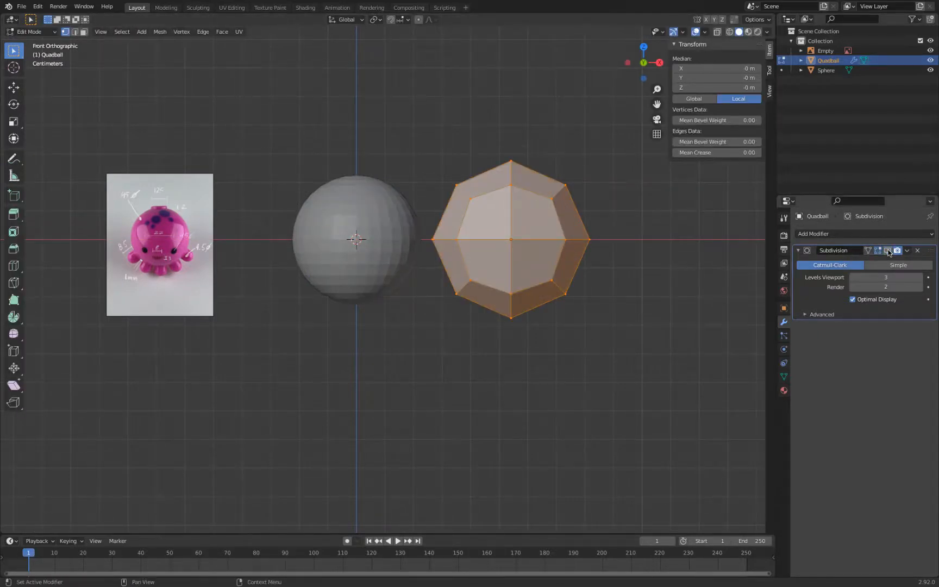
{"action": "left_click", "coordinate": [887, 250]}
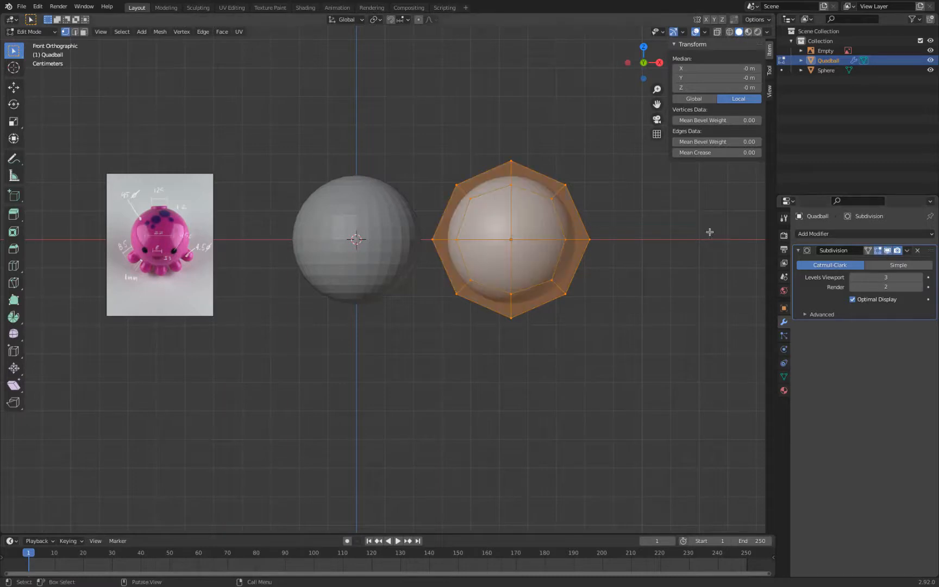
{"action": "key", "text": "Tab"}
{"action": "key", "text": "KP_7"}
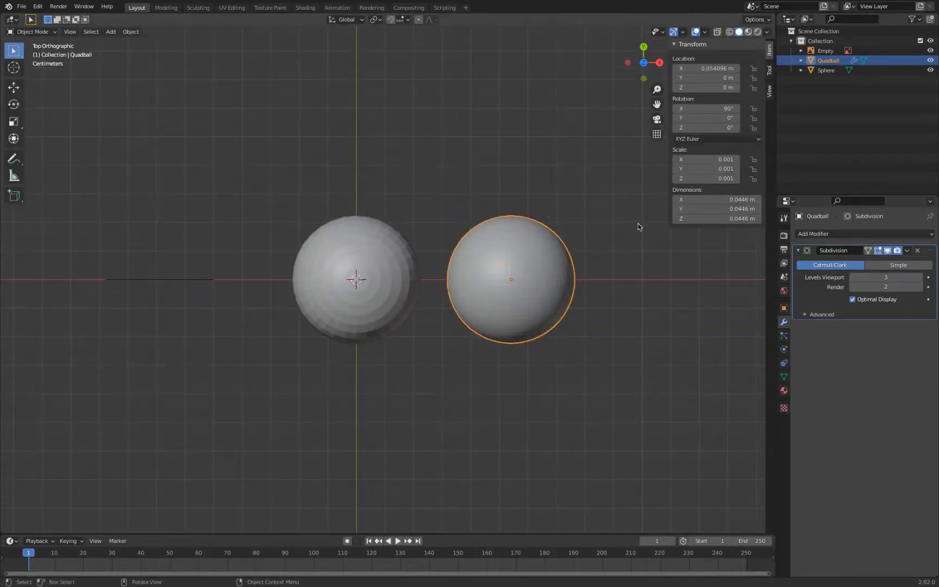
{"action": "key", "text": "g"}
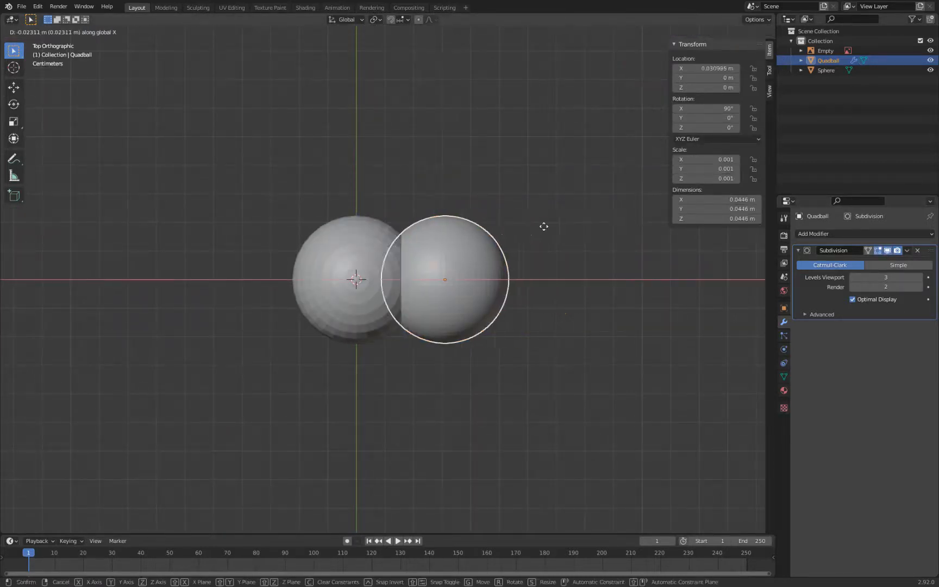
{"action": "key", "text": "x"}
{"action": "right_click", "coordinate": [484, 235]}
{"action": "middle_click_drag", "start_coordinate": [508, 268], "coordinate": [489, 263], "text": "shift"}
{"action": "key", "text": "KP_1"}
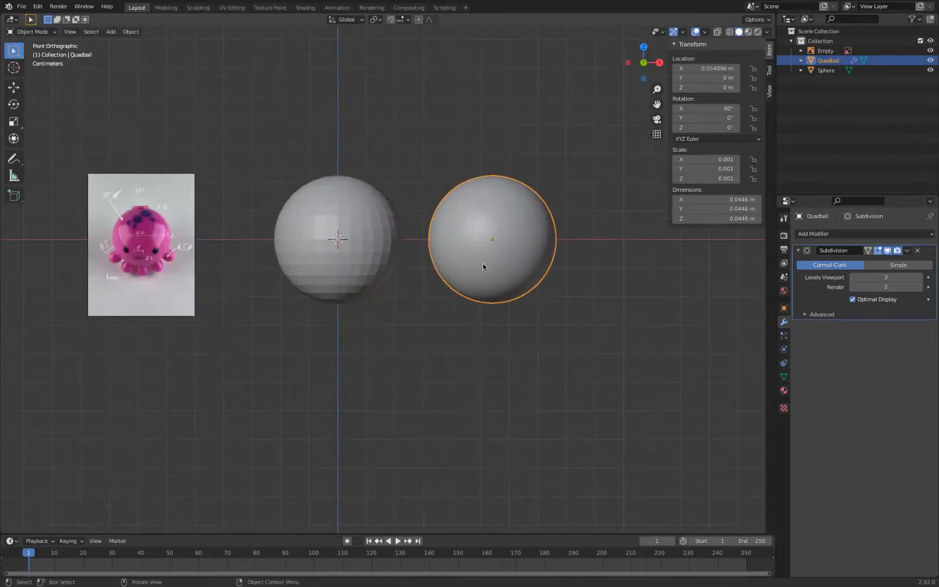
Add a cube at the origin and set its X, Y and Z dimensions to 45 mm each
{"action": "key", "text": "shift+a"}
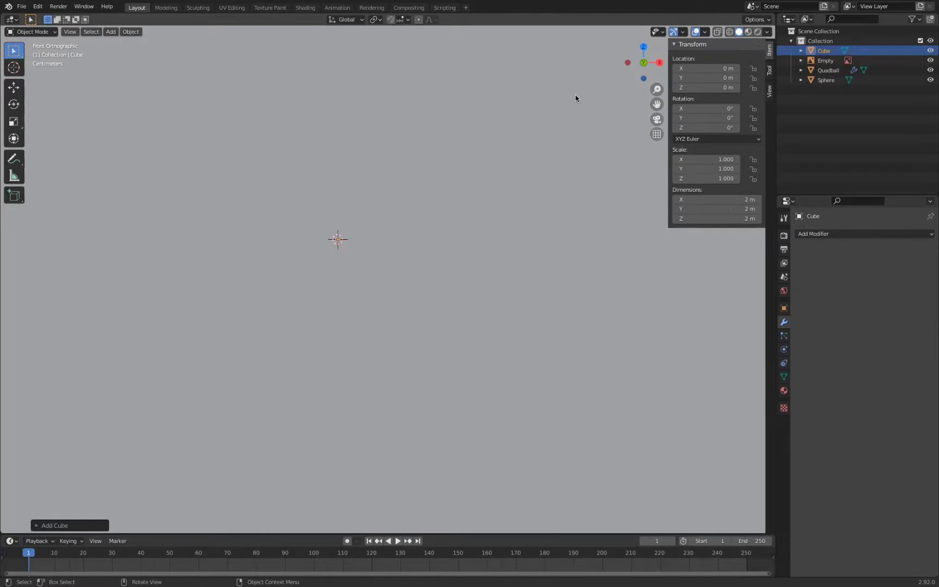
{"action": "left_click", "coordinate": [728, 197]}
{"action": "type", "text": "45mm"}
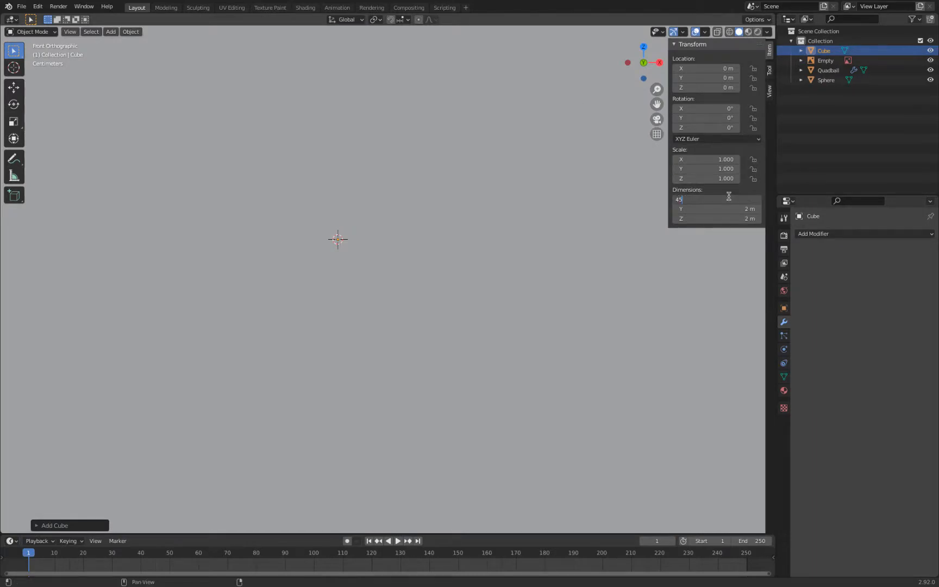
{"action": "key", "text": "Tab"}
{"action": "type", "text": "45mm"}
{"action": "key", "text": "Tab"}
{"action": "type", "text": "45mm"}
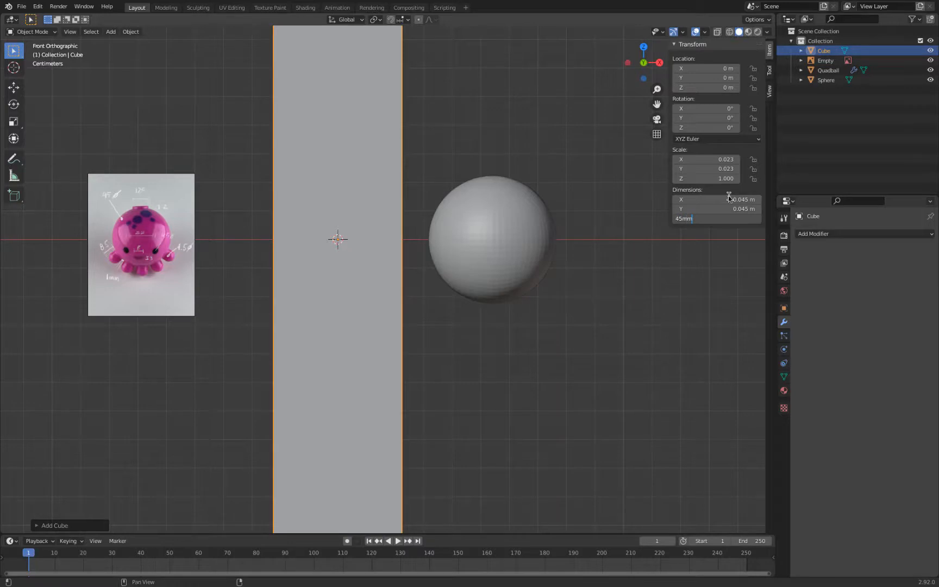
{"action": "key", "text": "Return"}
Add a Subdivision Surface modifier to the cube with viewport levels set to 3
{"action": "left_click", "coordinate": [827, 234]}
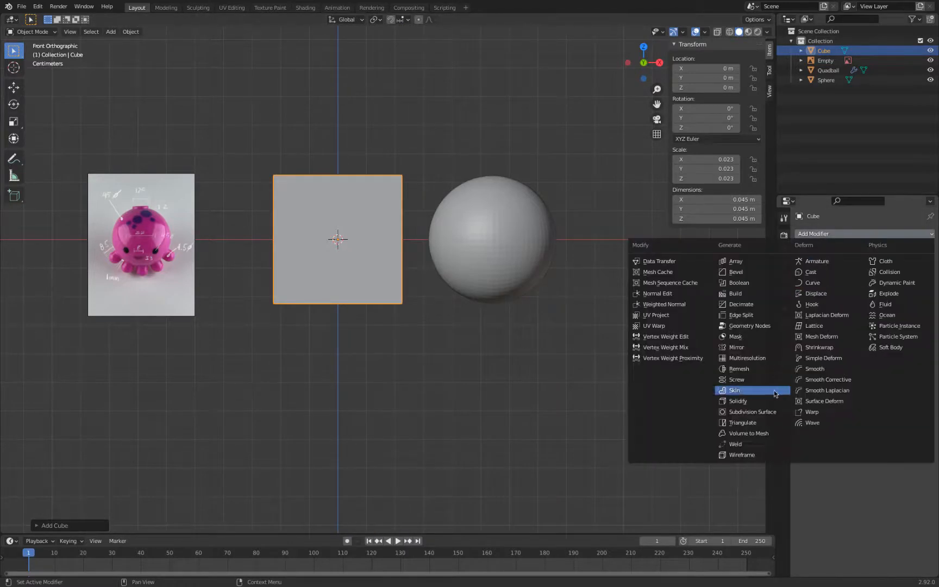
{"action": "left_click", "coordinate": [769, 412]}
{"action": "left_click", "coordinate": [918, 278]}
{"action": "left_click", "coordinate": [918, 278]}
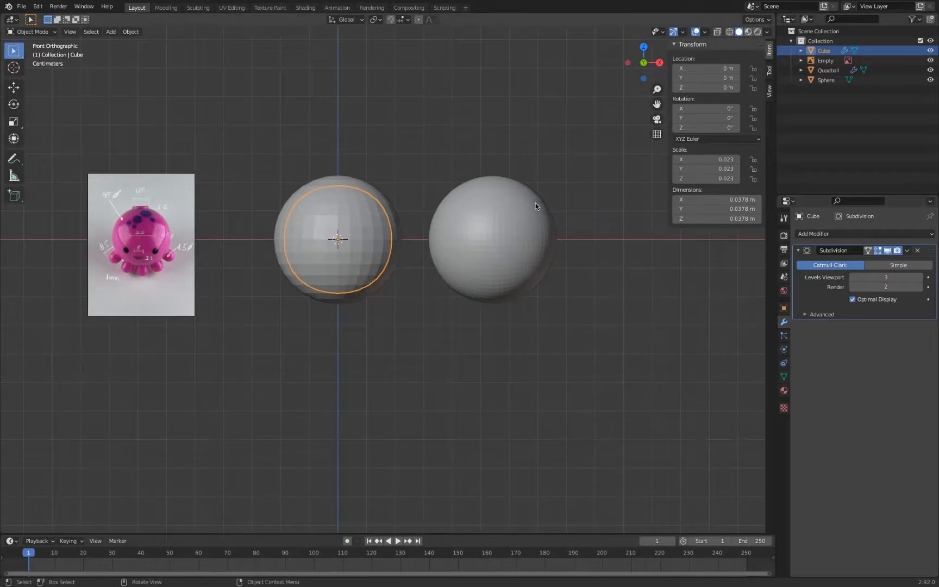
Scale the subdivided cube up to about 0.0441 m to compare its roundness with the UV sphere
{"action": "key", "text": "s"}
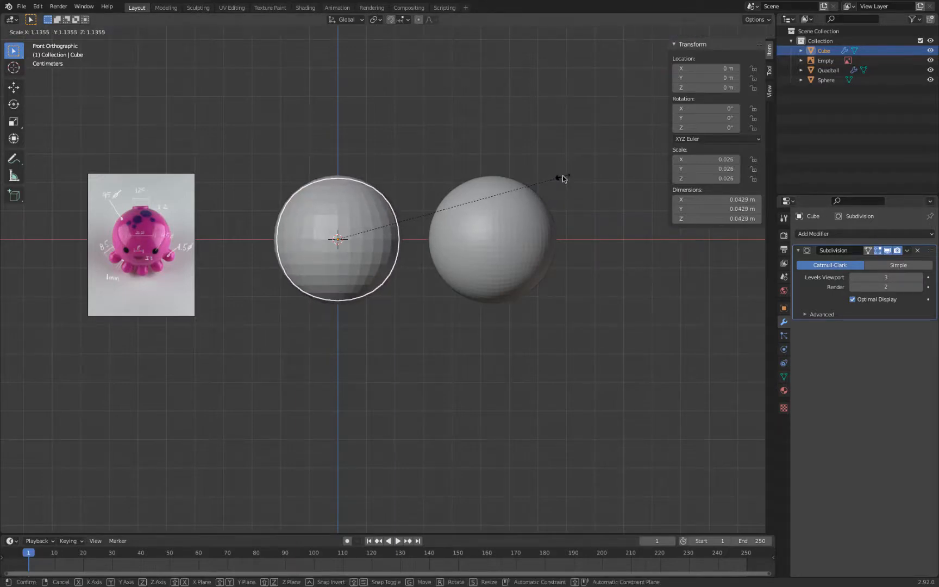
{"action": "left_click", "coordinate": [562, 177]}
{"action": "scroll", "coordinate": [396, 173], "scroll_direction": "up", "scroll_amount": 4}
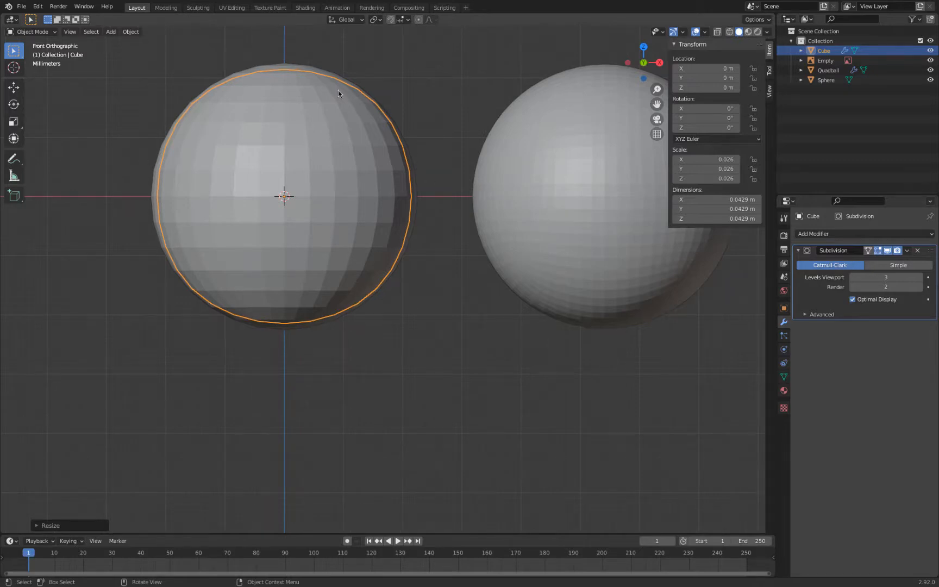
{"action": "key", "text": "Tab"}
{"action": "key", "text": "Tab"}
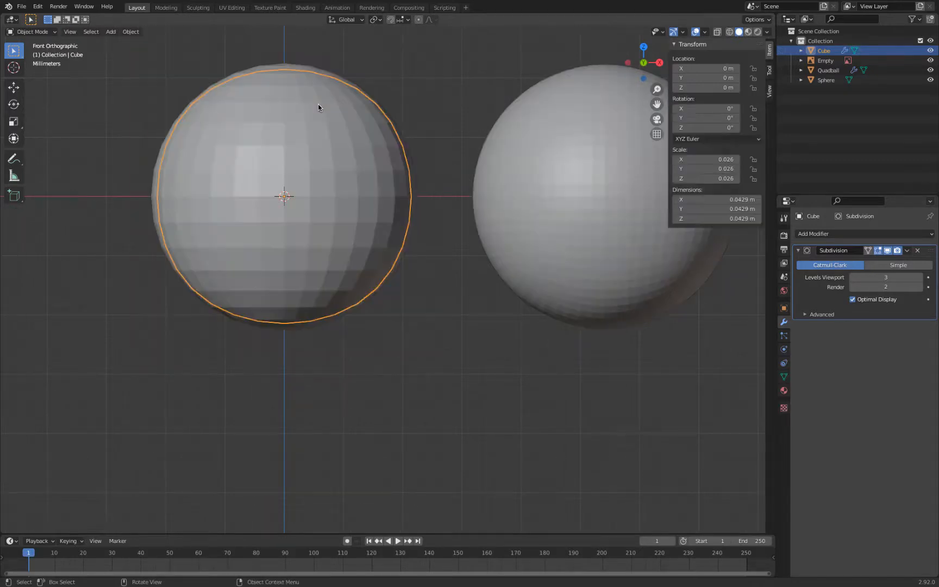
{"action": "scroll", "coordinate": [422, 162], "scroll_direction": "down", "scroll_amount": 3}
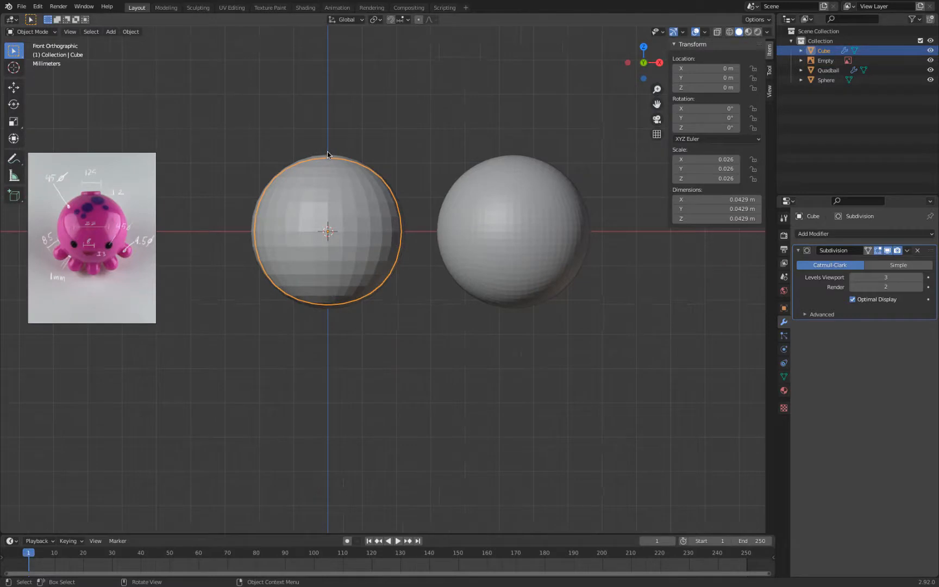
{"action": "key", "text": "s"}
{"action": "left_click", "coordinate": [404, 163]}
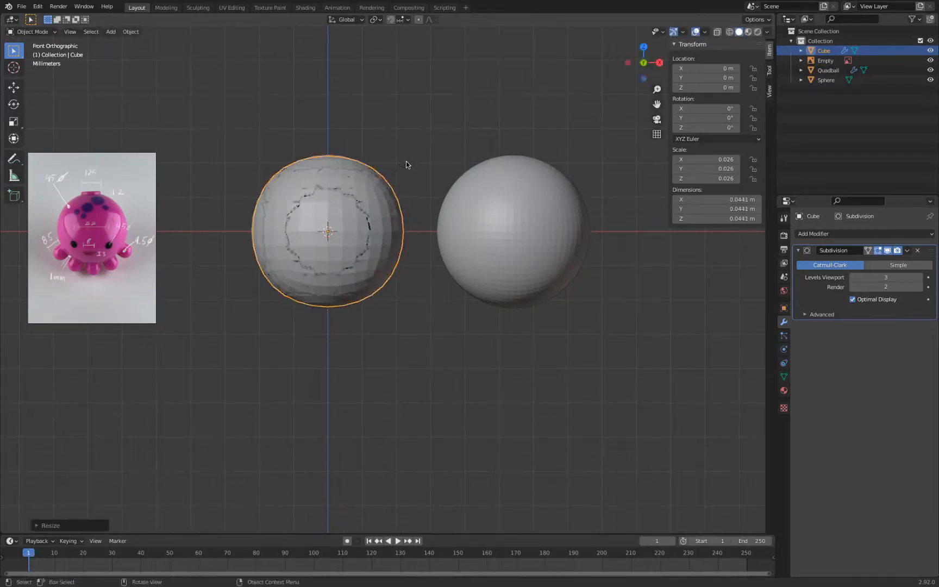
Delete the subdivided cube
{"action": "key", "text": "x"}
{"action": "left_click", "coordinate": [430, 164]}
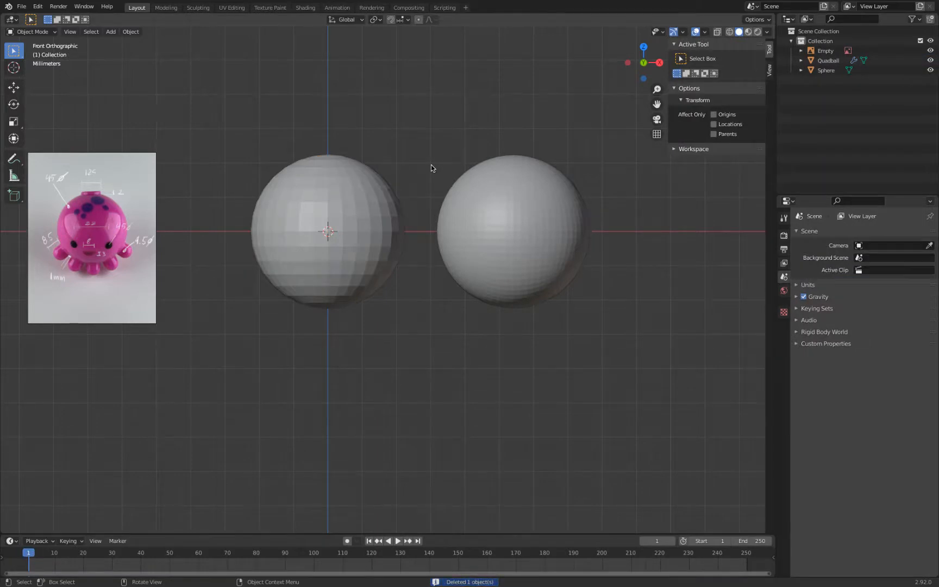
Select the Quadball and examine the tentacle and face dimensions written on the octopus reference image
{"action": "left_click", "coordinate": [507, 186]}
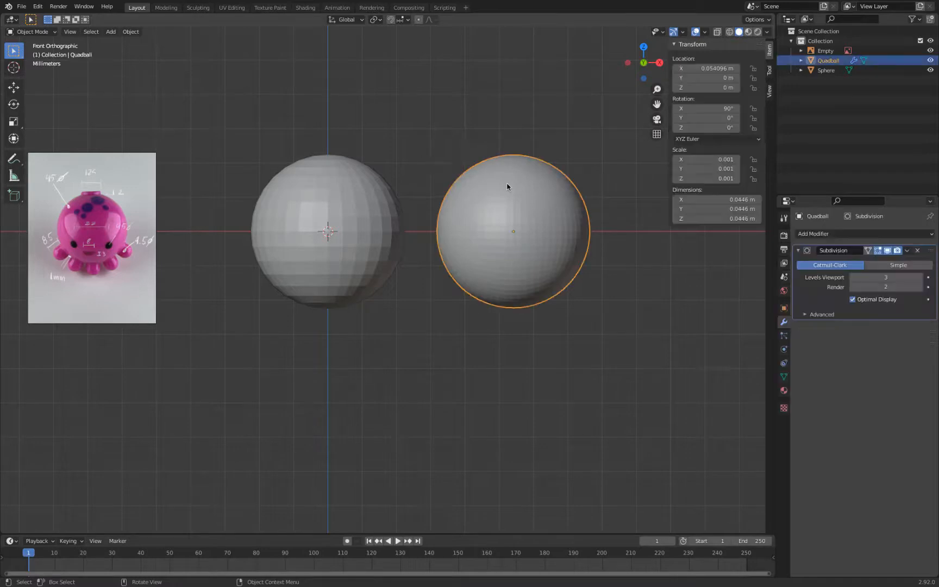
{"action": "scroll", "coordinate": [166, 244], "scroll_direction": "up", "scroll_amount": 3}
{"action": "middle_click_drag", "start_coordinate": [35, 248], "coordinate": [337, 250], "text": "shift"}
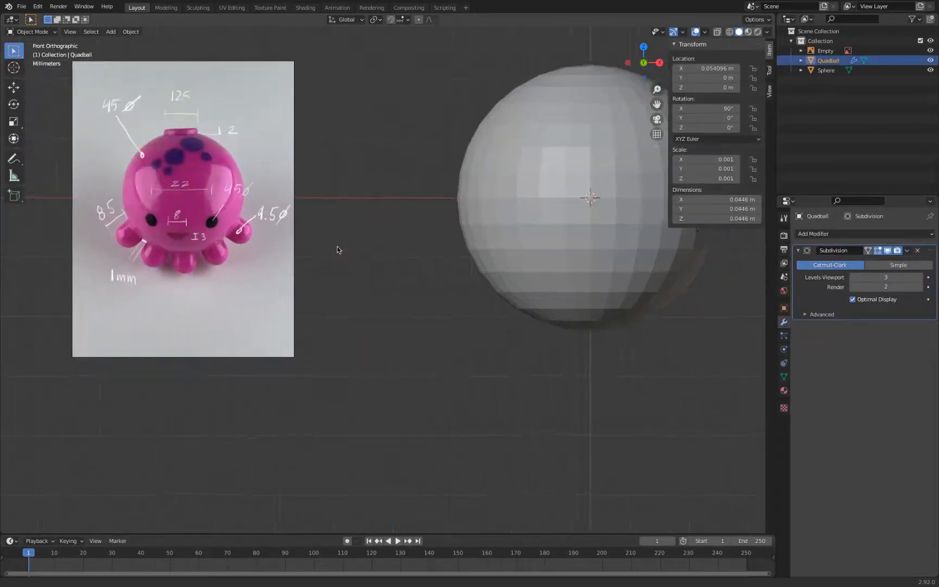
{"action": "scroll", "coordinate": [338, 249], "scroll_direction": "up", "scroll_amount": 4}
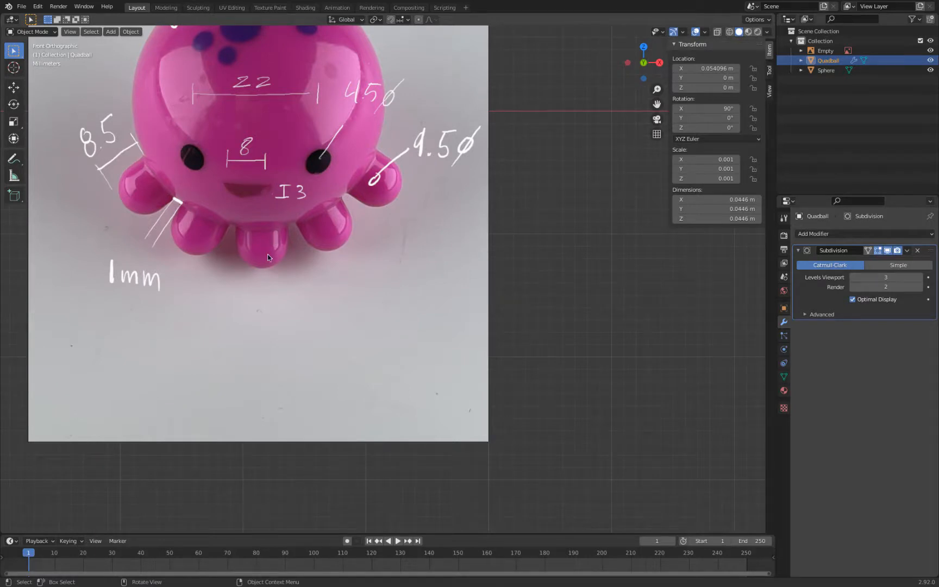
Move the UV sphere and the Quadball together about 0.0664 m along the positive X axis
{"action": "scroll", "coordinate": [385, 265], "scroll_direction": "down", "scroll_amount": 6}
{"action": "middle_click_drag", "start_coordinate": [472, 244], "coordinate": [293, 252], "text": "shift"}
{"action": "left_click", "coordinate": [400, 256]}
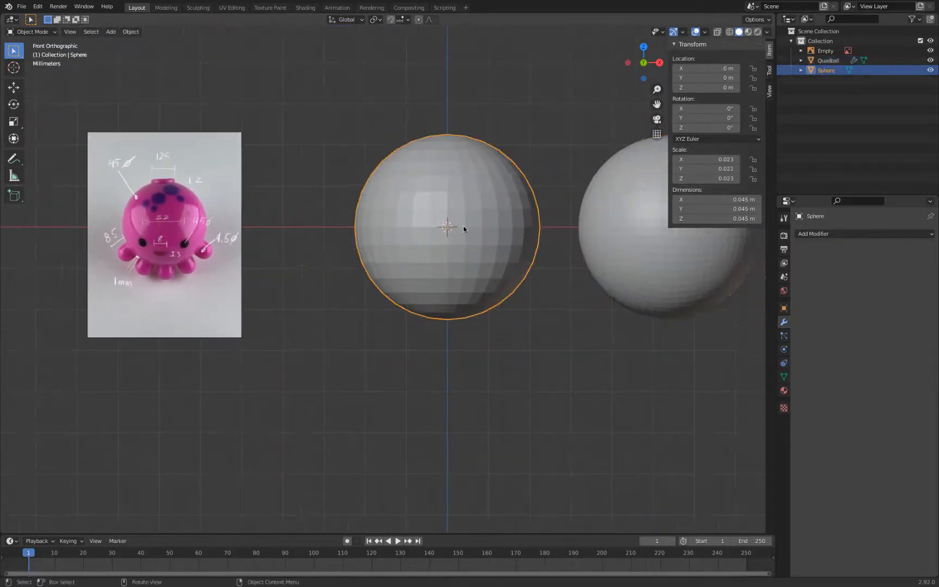
{"action": "scroll", "coordinate": [401, 198], "scroll_direction": "down", "scroll_amount": 2}
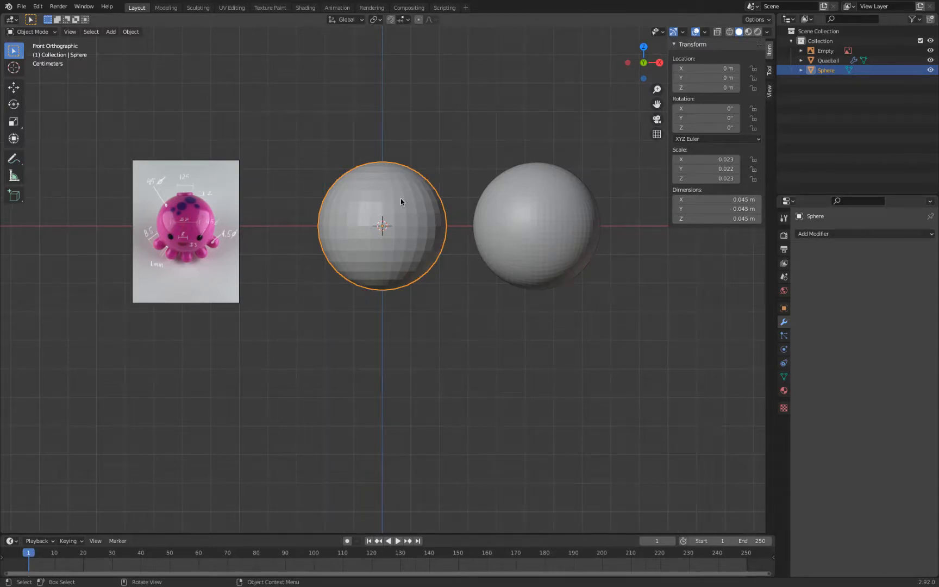
{"action": "left_click", "coordinate": [513, 210], "text": "shift"}
{"action": "middle_click_drag", "start_coordinate": [421, 192], "coordinate": [307, 176], "text": "shift"}
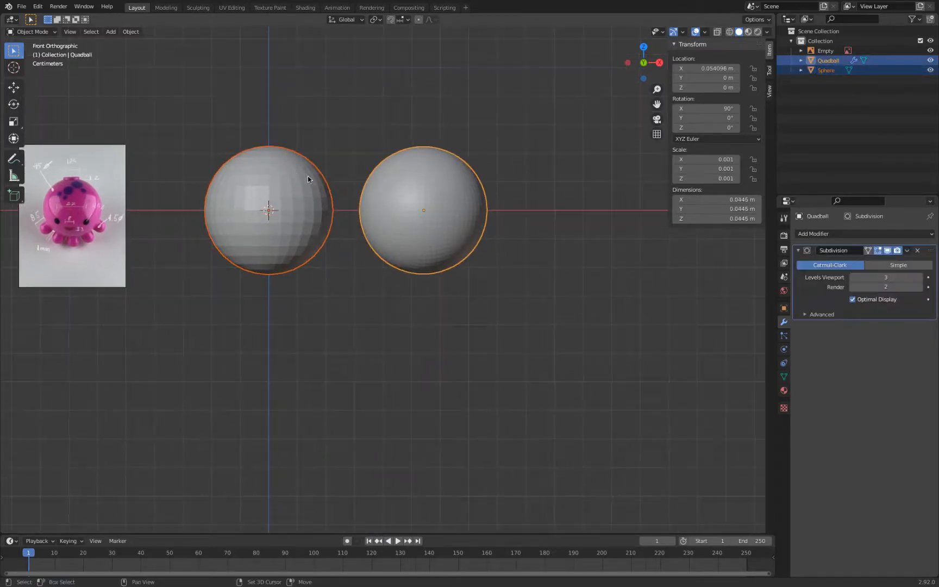
{"action": "key", "text": "g"}
{"action": "key", "text": "x"}
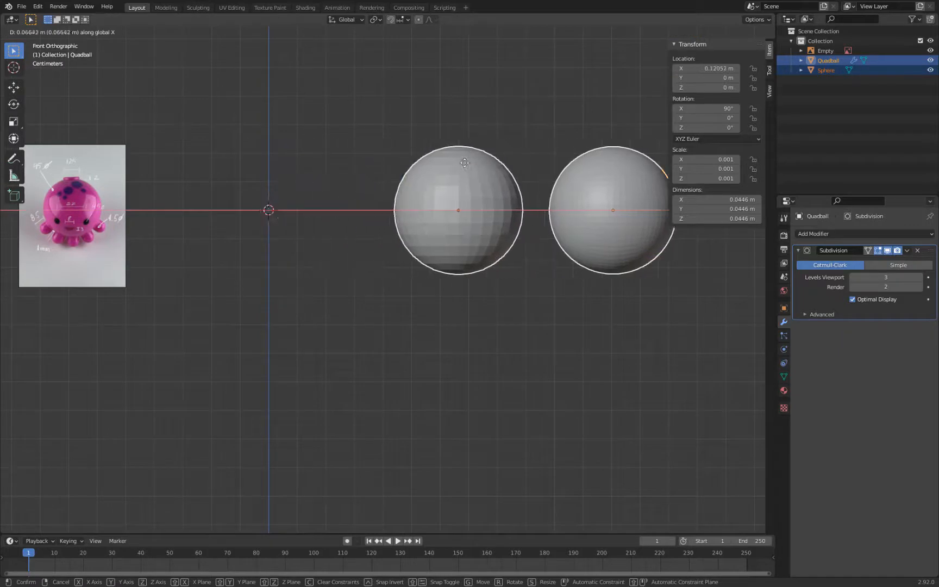
{"action": "left_click", "coordinate": [465, 164]}
Duplicate the UV sphere and place the copy along X near the world origin, at about X -0.0007 m
{"action": "left_click", "coordinate": [474, 170]}
{"action": "key", "text": "shift+d"}
{"action": "key", "text": "x"}
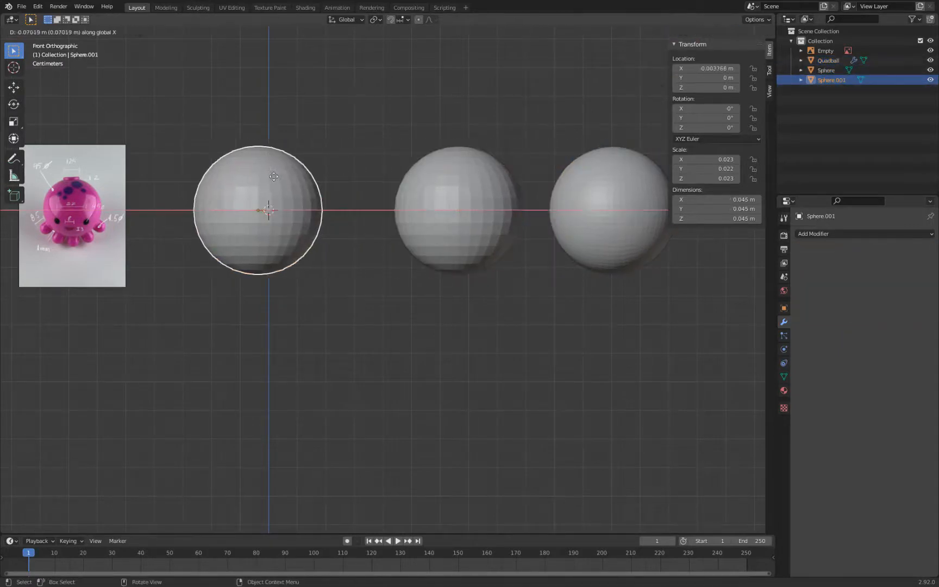
{"action": "left_click", "coordinate": [282, 176]}
Delete the vertices of the duplicated sphere's lower half in wireframe display, leaving the equator loop as the open edge
{"action": "key", "text": "Tab"}
{"action": "key", "text": "shift+z"}
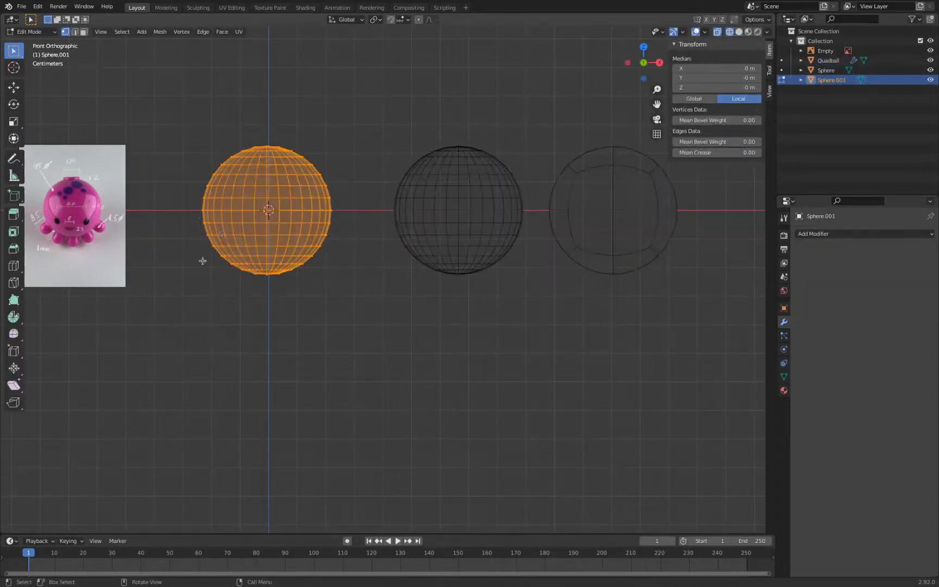
{"action": "key", "text": "alt+a"}
{"action": "key", "text": "b"}
{"action": "left_click_drag", "start_coordinate": [181, 216], "coordinate": [352, 321]}
{"action": "key", "text": "x"}
{"action": "left_click", "coordinate": [342, 170]}
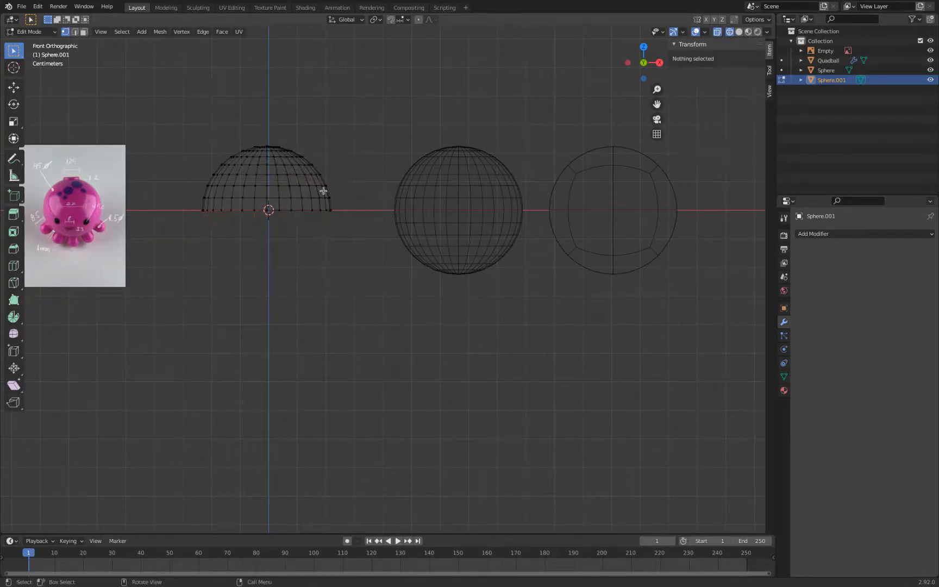
Extrude the half sphere's open edge loop straight down along Z for a total height of about 0.0525 m
{"action": "left_click", "coordinate": [287, 211], "text": "alt"}
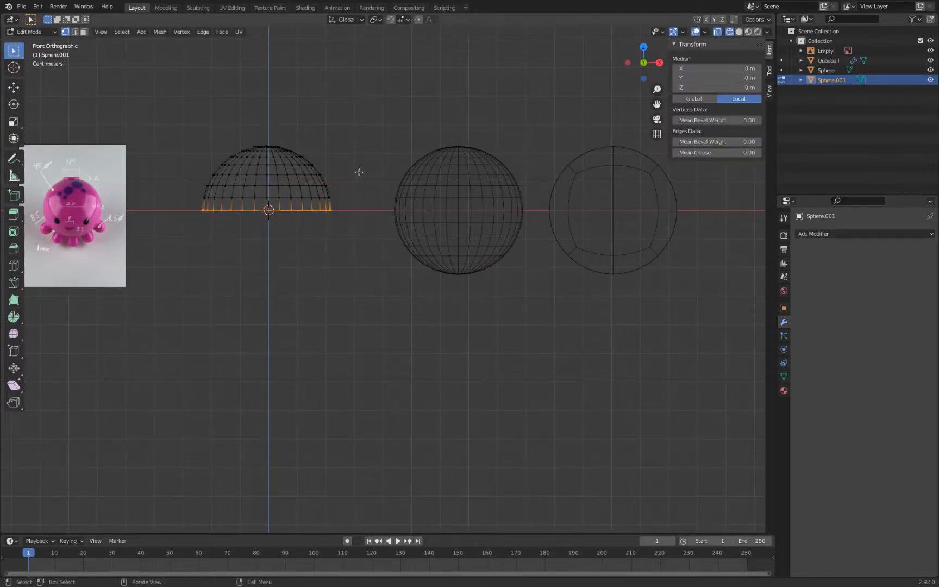
{"action": "key", "text": "e"}
{"action": "key", "text": "z"}
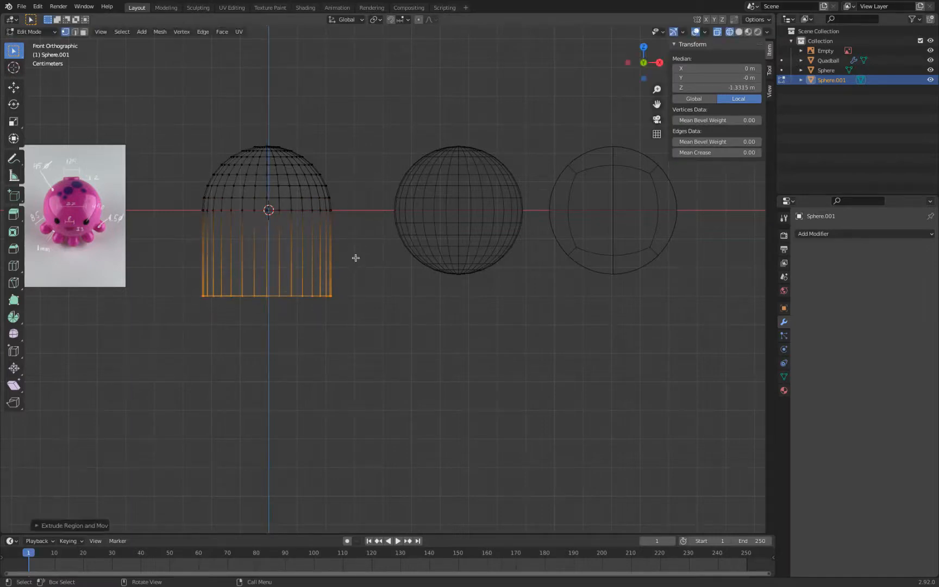
{"action": "left_click", "coordinate": [355, 257]}
{"action": "key", "text": "Tab"}
{"action": "key", "text": "shift+z"}
{"action": "middle_click_drag", "start_coordinate": [296, 212], "coordinate": [376, 234], "text": "shift"}
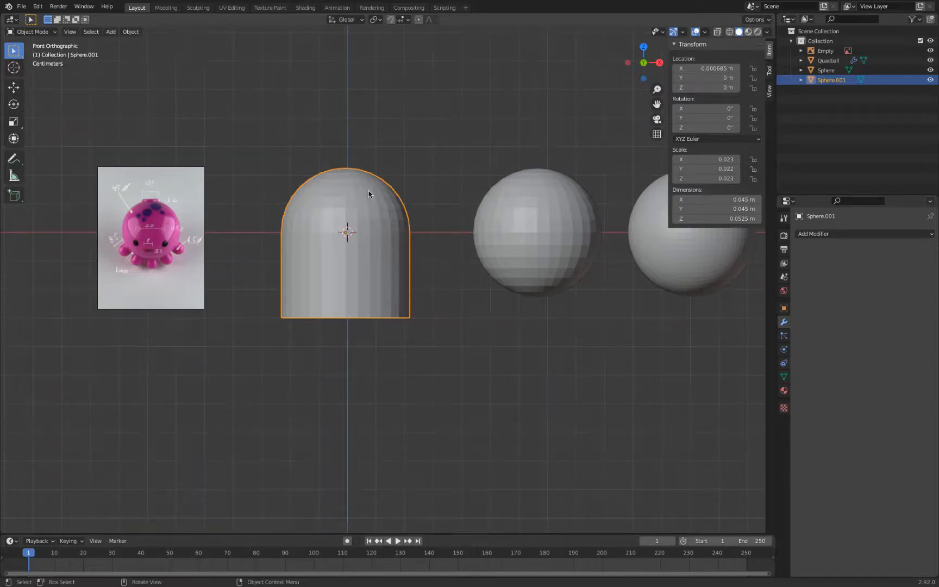
Examine the dome's mesh around the pole where the triangles converge at its top
{"action": "middle_click_drag", "start_coordinate": [369, 184], "coordinate": [362, 257]}
{"action": "key", "text": "Tab"}
{"action": "scroll", "coordinate": [325, 187], "scroll_direction": "up", "scroll_amount": 5}
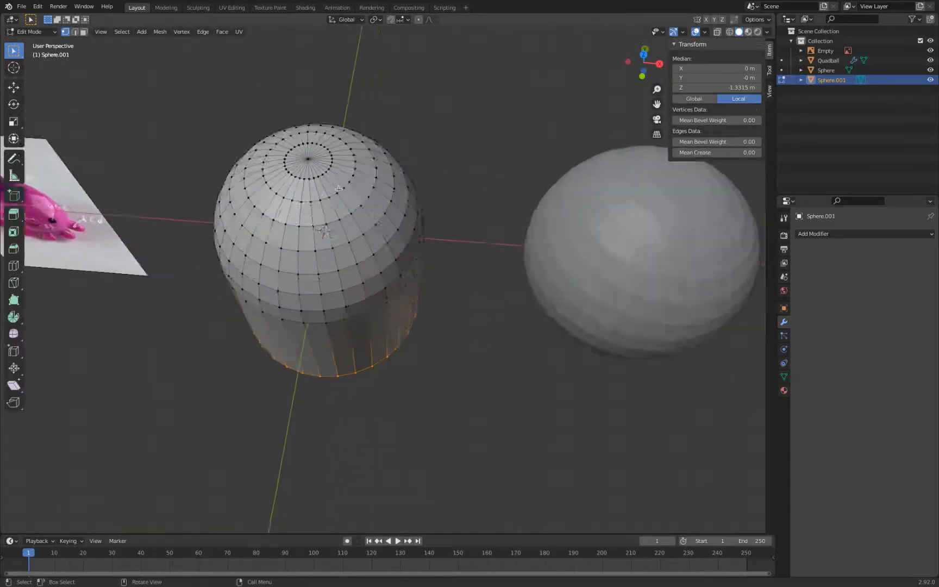
{"action": "scroll", "coordinate": [325, 187], "scroll_direction": "up", "scroll_amount": 2}
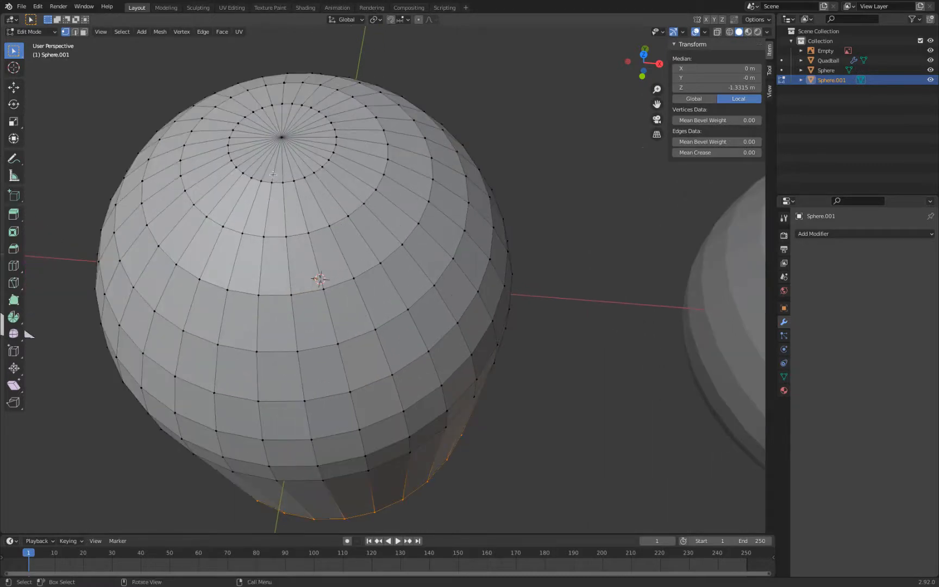
{"action": "scroll", "coordinate": [309, 188], "scroll_direction": "down", "scroll_amount": 5}
{"action": "mouse_move", "coordinate": [320, 216]}
{"action": "middle_mouse_down"}
{"action": "mouse_move", "coordinate": [321, 179]}
{"action": "mouse_move", "coordinate": [322, 209]}
{"action": "middle_mouse_up"}
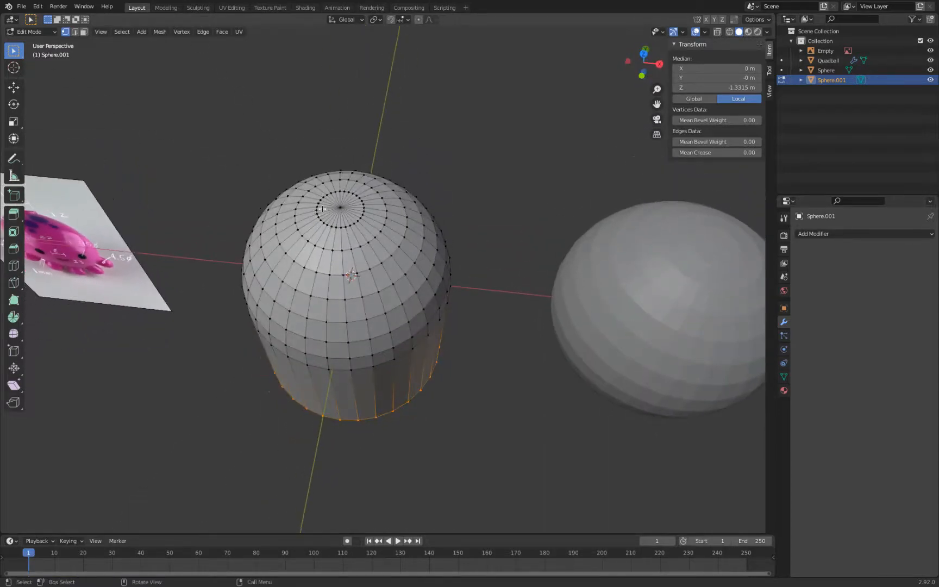
{"action": "scroll", "coordinate": [338, 180], "scroll_direction": "up", "scroll_amount": 2}
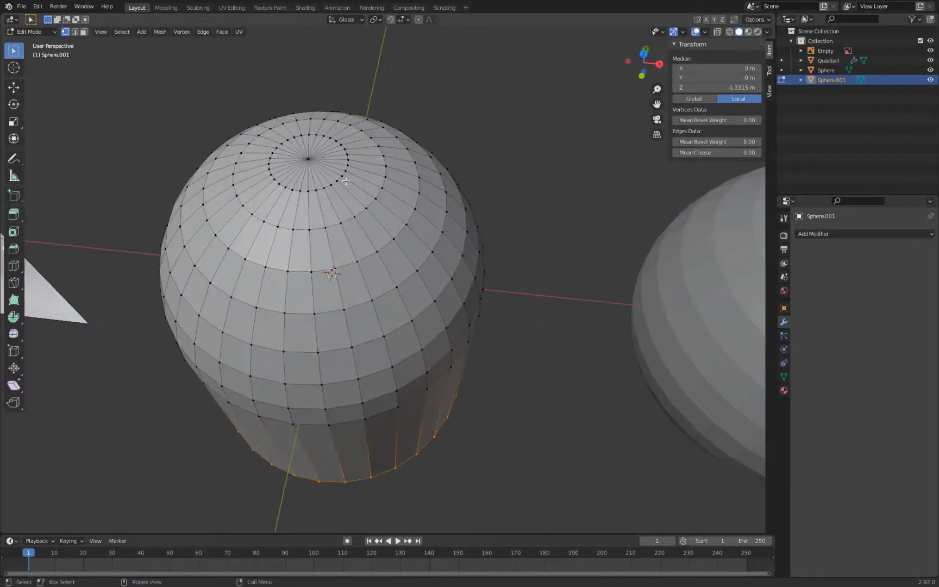
Add a Subdivision Surface modifier with viewport levels 3 to the domed cylinder and shade it smooth
{"action": "left_click", "coordinate": [815, 234]}
{"action": "left_click", "coordinate": [745, 411]}
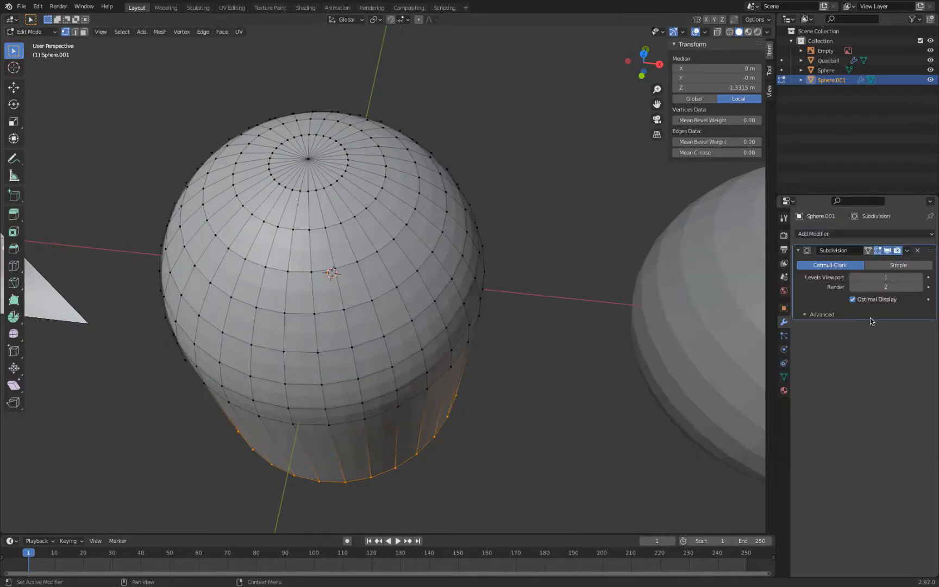
{"action": "left_click", "coordinate": [919, 277]}
{"action": "left_click", "coordinate": [919, 277]}
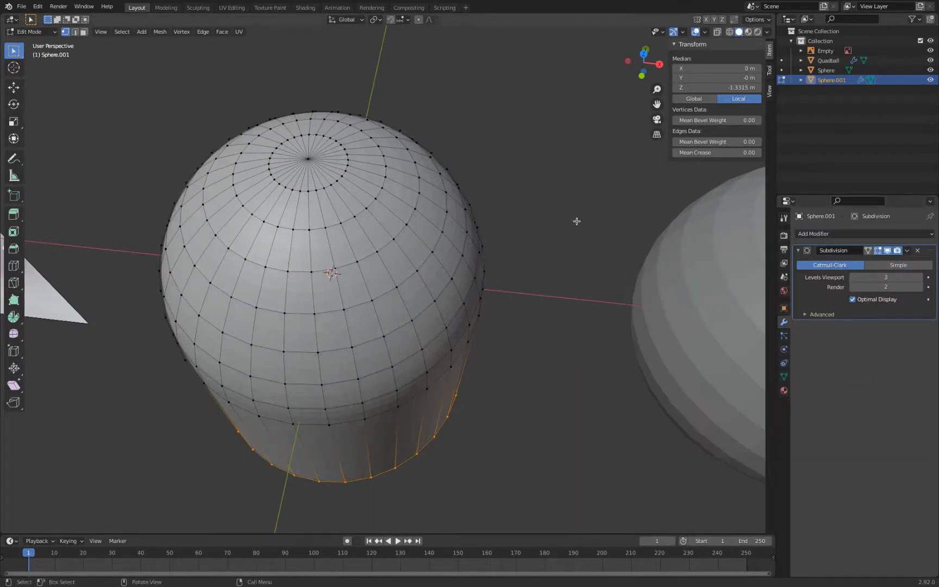
{"action": "key", "text": "Tab"}
{"action": "right_click", "coordinate": [364, 239]}
{"action": "left_click", "coordinate": [366, 239]}
Try to replace the dome's pole by deleting its top vertex and filling the open loop with a single face
{"action": "middle_click_drag", "start_coordinate": [349, 206], "coordinate": [366, 243]}
{"action": "key", "text": "Tab"}
{"action": "left_click", "coordinate": [316, 163]}
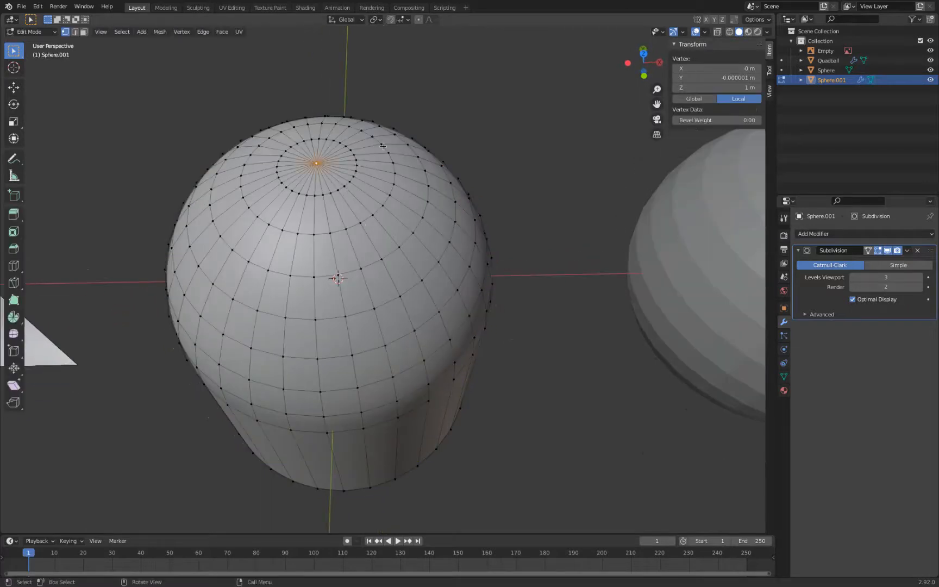
{"action": "key", "text": "x"}
{"action": "left_click", "coordinate": [449, 113]}
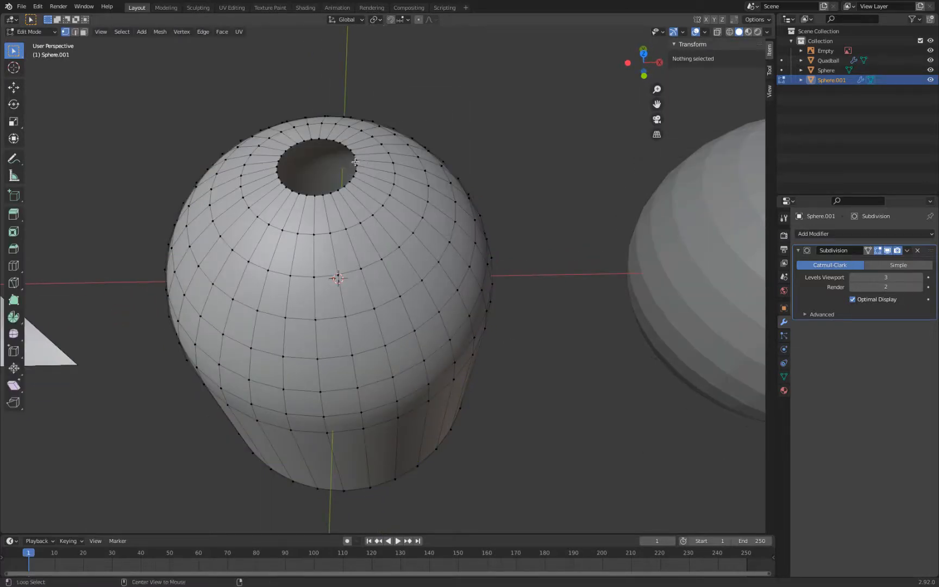
{"action": "left_click", "coordinate": [357, 162], "text": "alt"}
{"action": "key", "text": "f"}
{"action": "middle_click_drag", "start_coordinate": [390, 130], "coordinate": [358, 267]}
{"action": "key", "text": "Tab"}
{"action": "key", "text": "Tab"}
Undo the face fill and the pole vertex deletion, and return to the front view in Object Mode
{"action": "key", "text": "ctrl+z"}
{"action": "key", "text": "ctrl+z"}
{"action": "key", "text": "ctrl+z"}
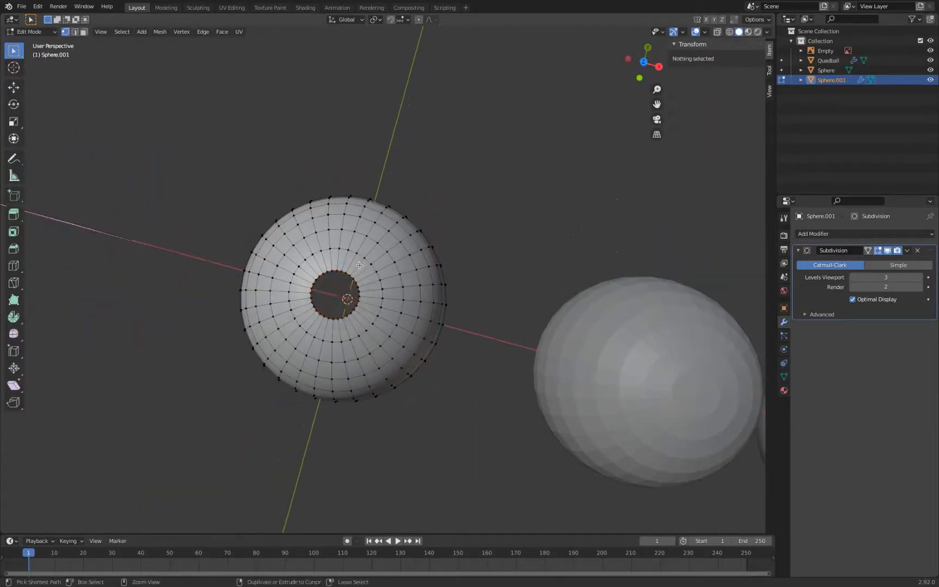
{"action": "key", "text": "Tab"}
{"action": "key", "text": "KP_1"}
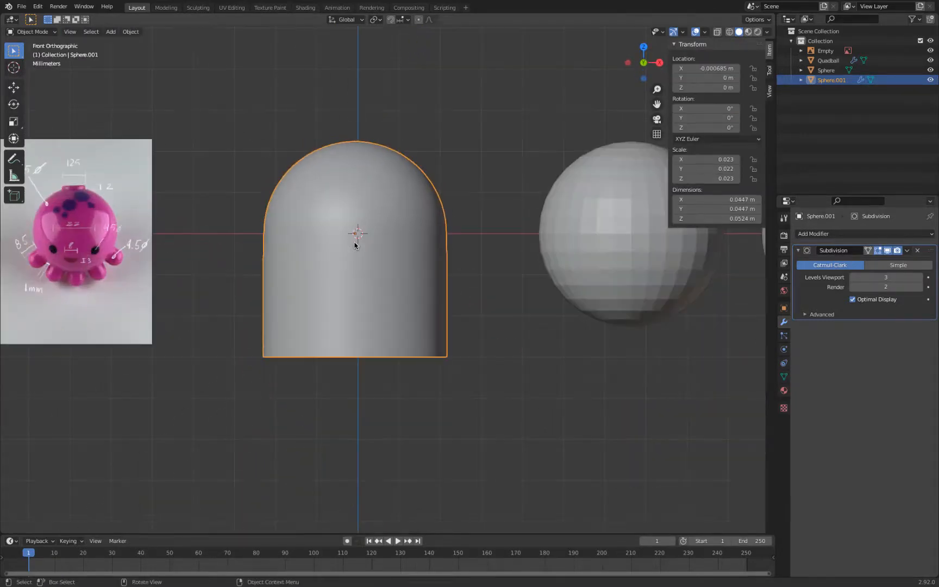
Remove the Subdivision modifier from the domed cylinder and shade it flat, checking the faces around its pole
{"action": "left_click", "coordinate": [918, 252]}
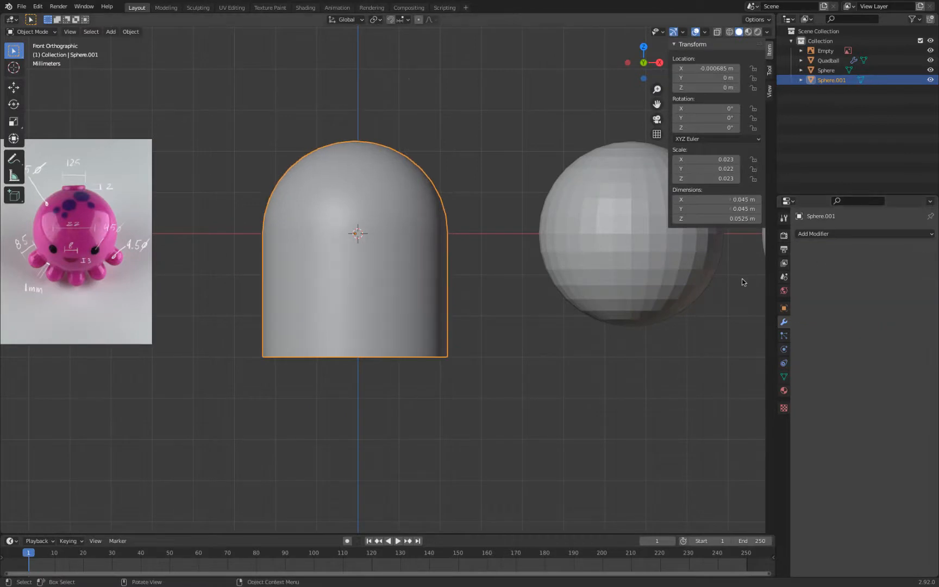
{"action": "middle_click_drag", "start_coordinate": [528, 267], "coordinate": [439, 313]}
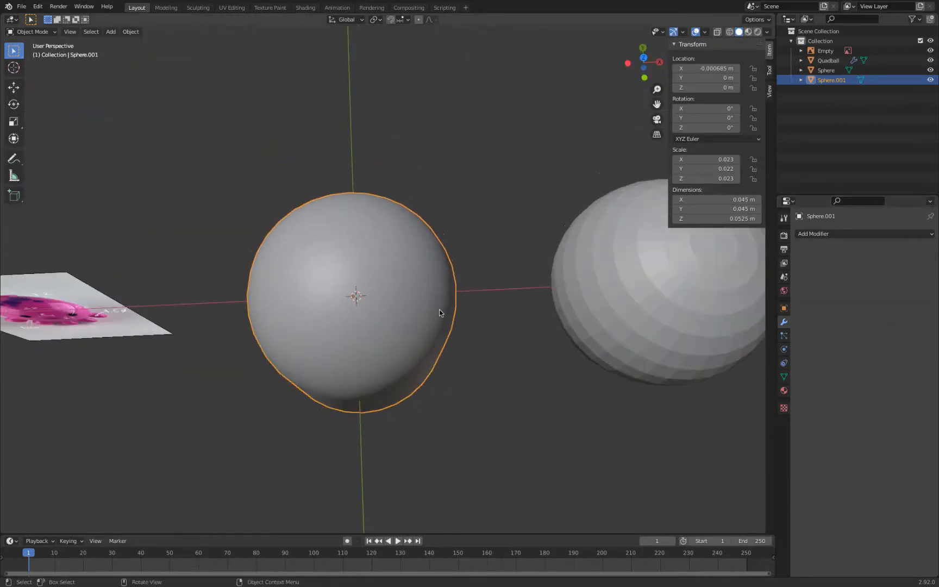
{"action": "key", "text": "Tab"}
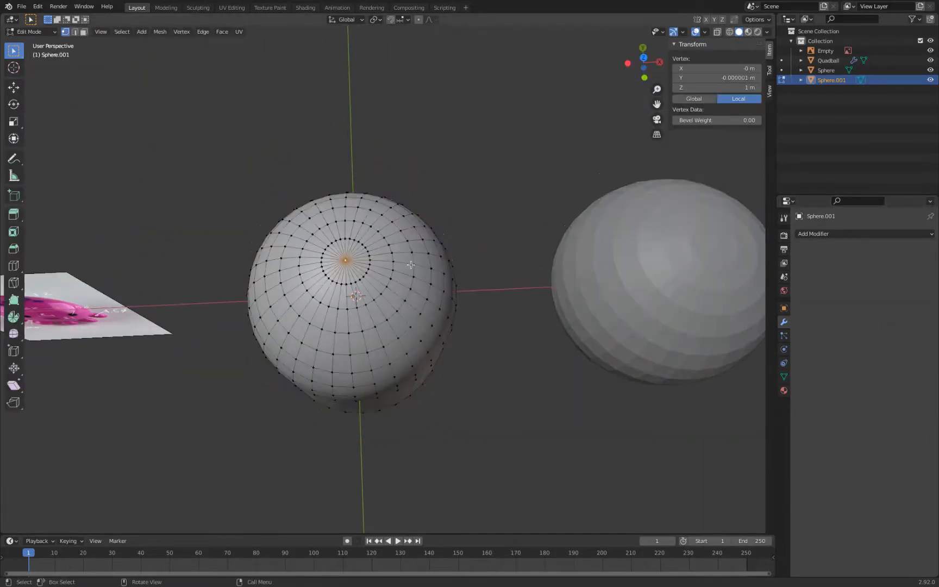
{"action": "key", "text": "Tab"}
{"action": "right_click", "coordinate": [333, 251]}
{"action": "left_click", "coordinate": [335, 264]}
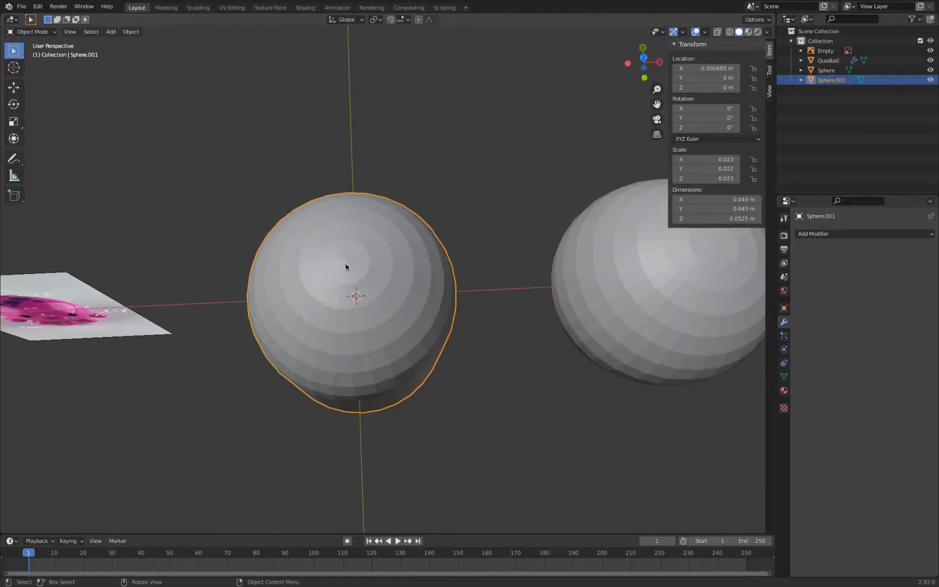
{"action": "key", "text": "Tab"}
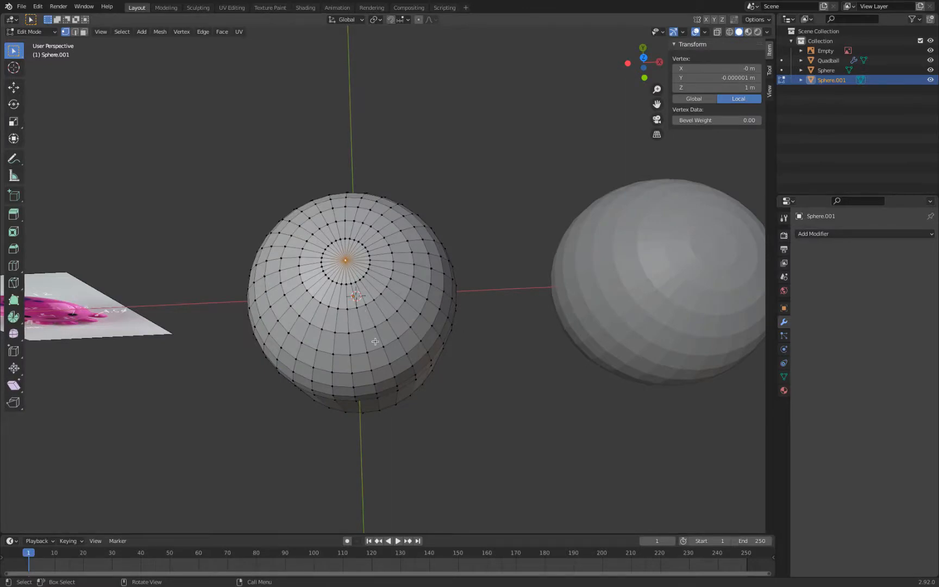
{"action": "key", "text": "Tab"}
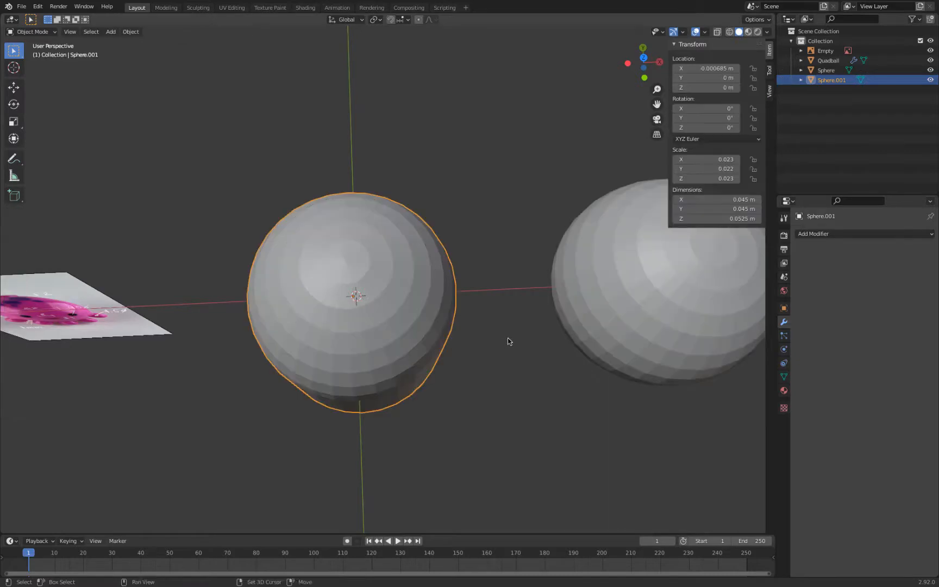
Examine the Quadball's edit cage from the top, front and right views to compare its topology on each side
{"action": "middle_click_drag", "start_coordinate": [507, 340], "coordinate": [220, 303], "text": "shift"}
{"action": "left_click", "coordinate": [526, 240]}
{"action": "key", "text": "Tab"}
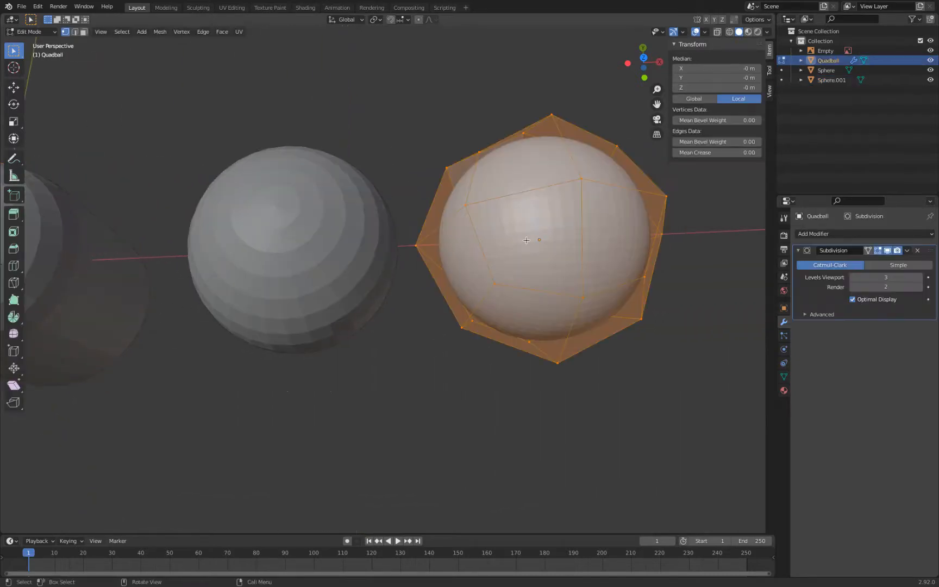
{"action": "key", "text": "KP_7"}
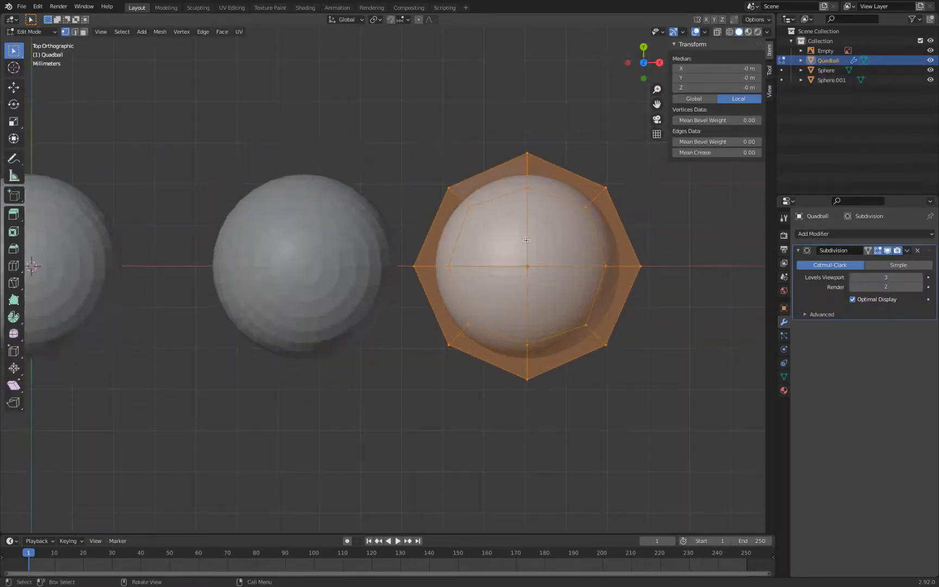
{"action": "key", "text": "KP_1"}
{"action": "key", "text": "KP_3"}
{"action": "key", "text": "KP_1"}
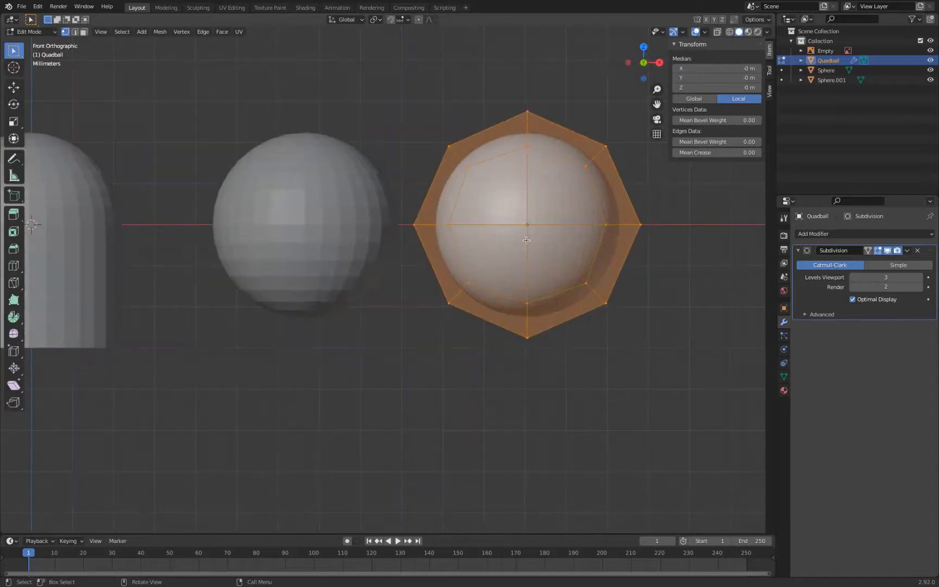
{"action": "key", "text": "KP_7"}
{"action": "key", "text": "KP_1"}
{"action": "key", "text": "KP_3"}
{"action": "key", "text": "KP_1"}
Delete the original UV sphere between the domed cylinder and the Quadball
{"action": "key", "text": "Tab"}
{"action": "scroll", "coordinate": [535, 247], "scroll_direction": "down", "scroll_amount": 4}
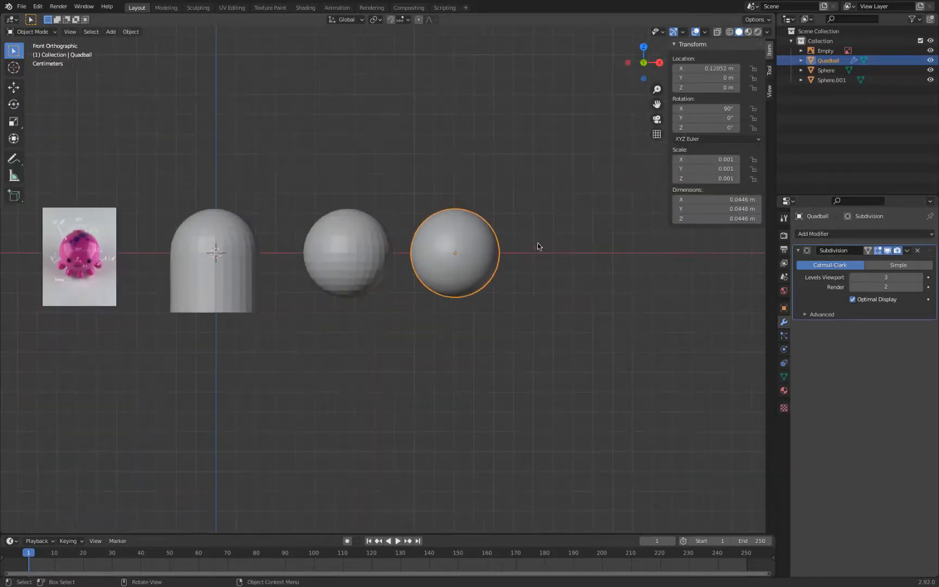
{"action": "middle_click_drag", "start_coordinate": [460, 232], "coordinate": [561, 194], "text": "shift"}
{"action": "left_click", "coordinate": [445, 198]}
{"action": "key", "text": "Delete"}
Move the Quadball along X to about 0.0517 m, next to the domed cylinder
{"action": "left_click", "coordinate": [553, 216]}
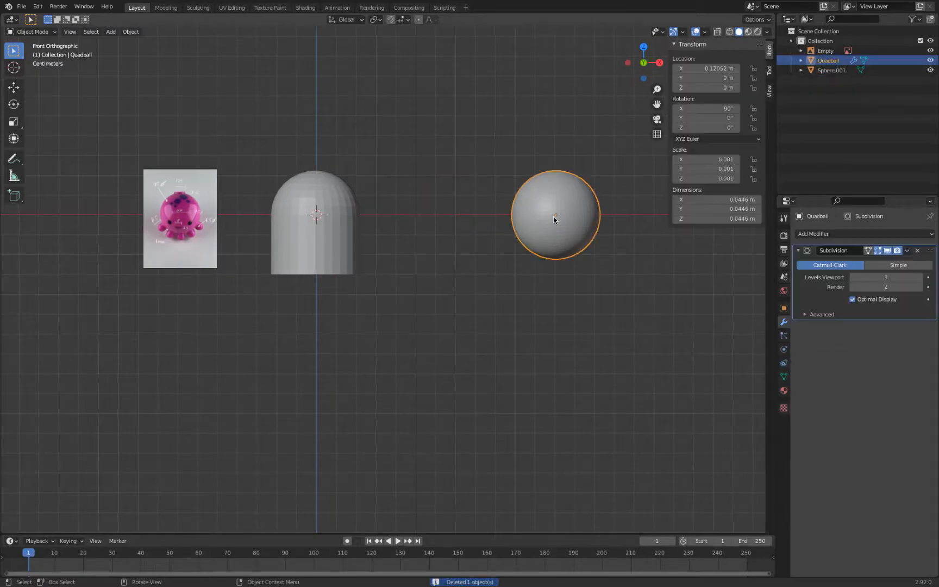
{"action": "key", "text": "g"}
{"action": "key", "text": "x"}
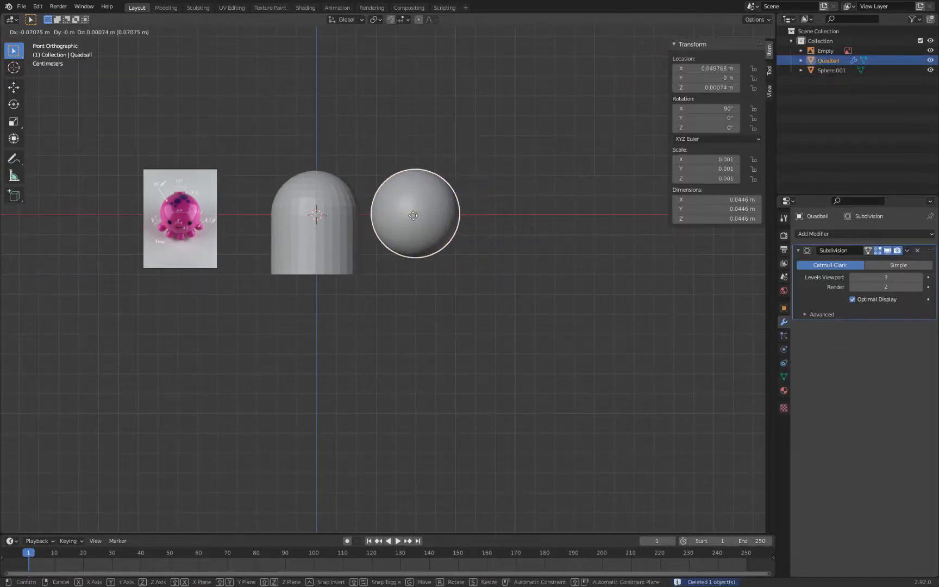
{"action": "left_click", "coordinate": [388, 193]}
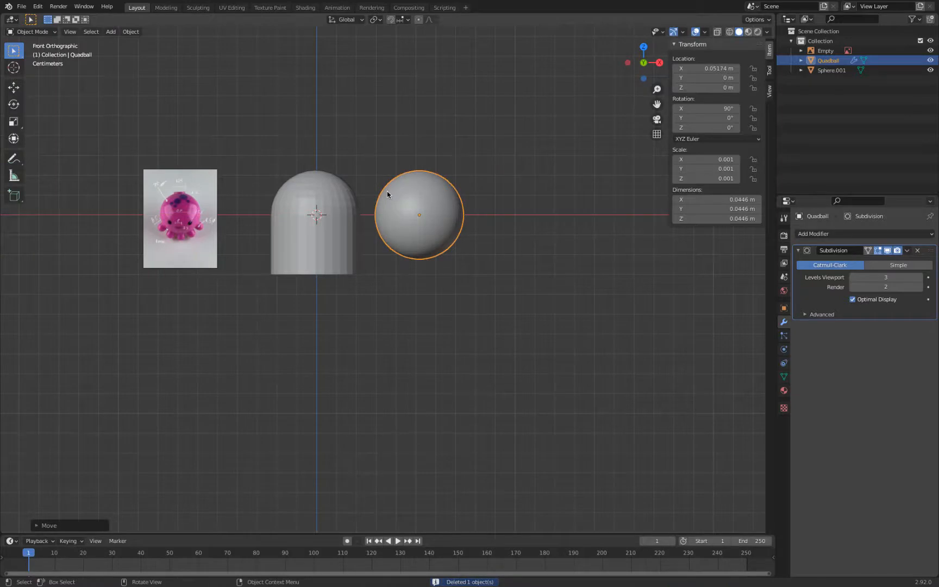
Switch to wireframe display and duplicate the Quadball along X, placing the copy at about 0.11 m
{"action": "scroll", "coordinate": [389, 194], "scroll_direction": "up", "scroll_amount": 2}
{"action": "middle_click_drag", "start_coordinate": [388, 194], "coordinate": [429, 250], "text": "shift"}
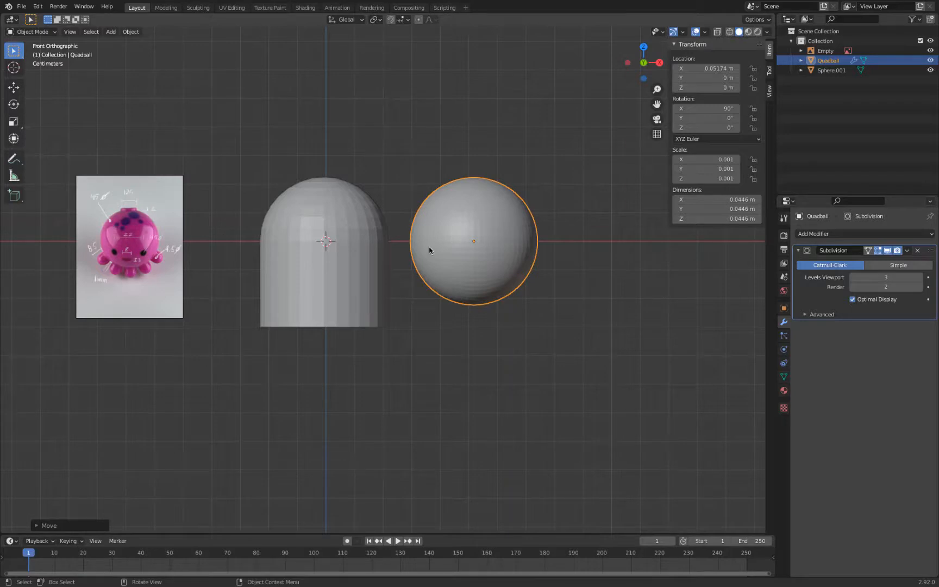
{"action": "key", "text": "Tab"}
{"action": "key", "text": "shift+z"}
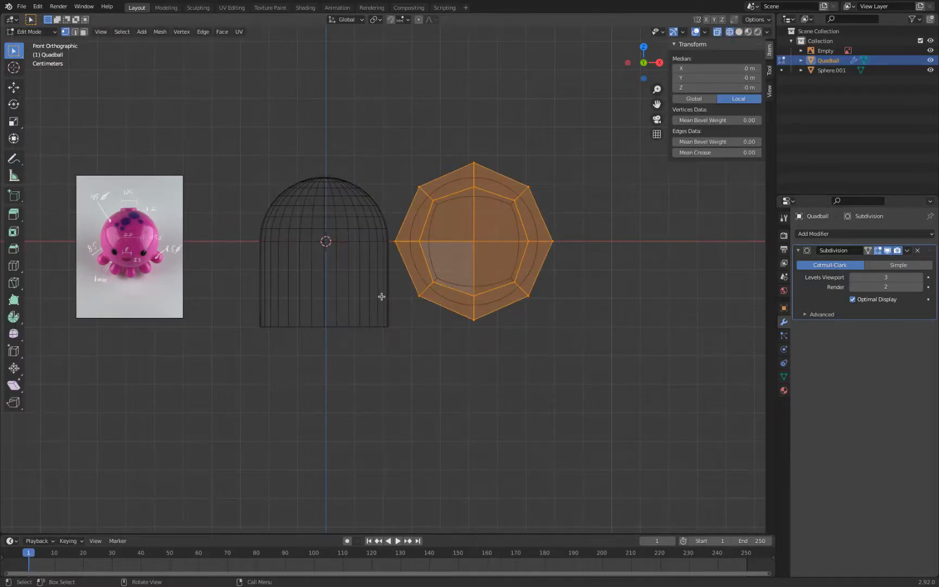
{"action": "key", "text": "Tab"}
{"action": "key", "text": "shift+d"}
{"action": "key", "text": "x"}
{"action": "left_click", "coordinate": [597, 278]}
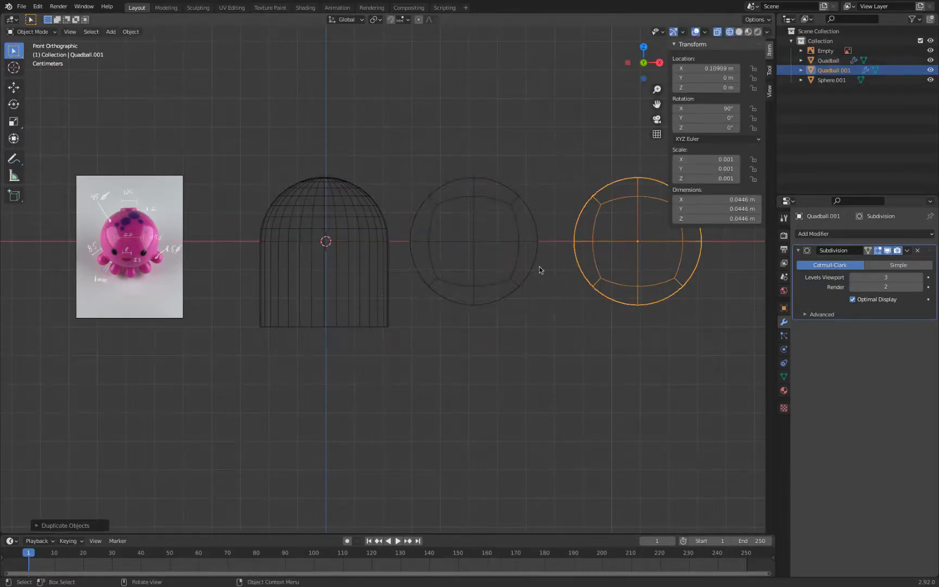
Delete the vertices below the equator of the original Quadball's cage, keeping its upper half
{"action": "left_click", "coordinate": [488, 294]}
{"action": "key", "text": "Tab"}
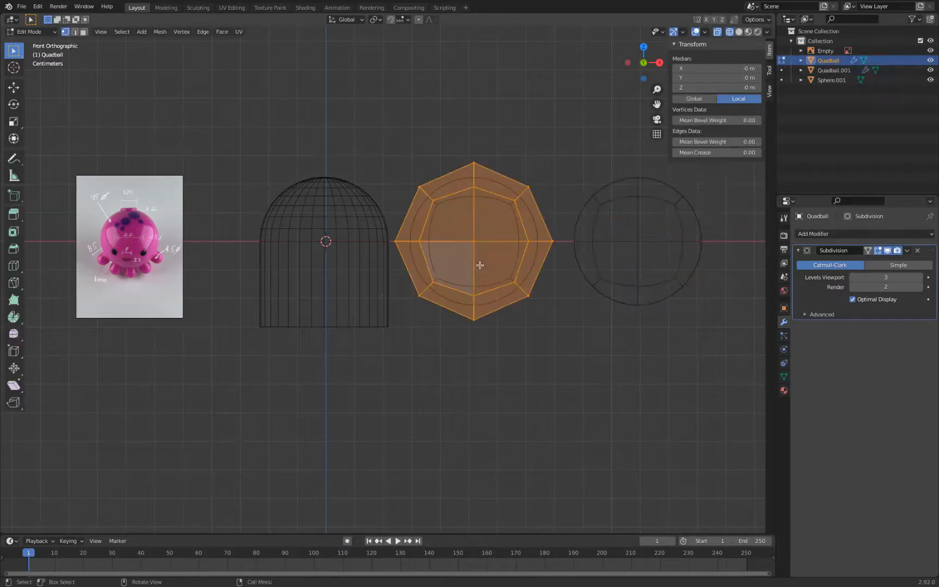
{"action": "left_click", "coordinate": [399, 281]}
{"action": "left_click_drag", "start_coordinate": [389, 259], "coordinate": [543, 334]}
{"action": "key", "text": "x"}
{"action": "left_click", "coordinate": [540, 355]}
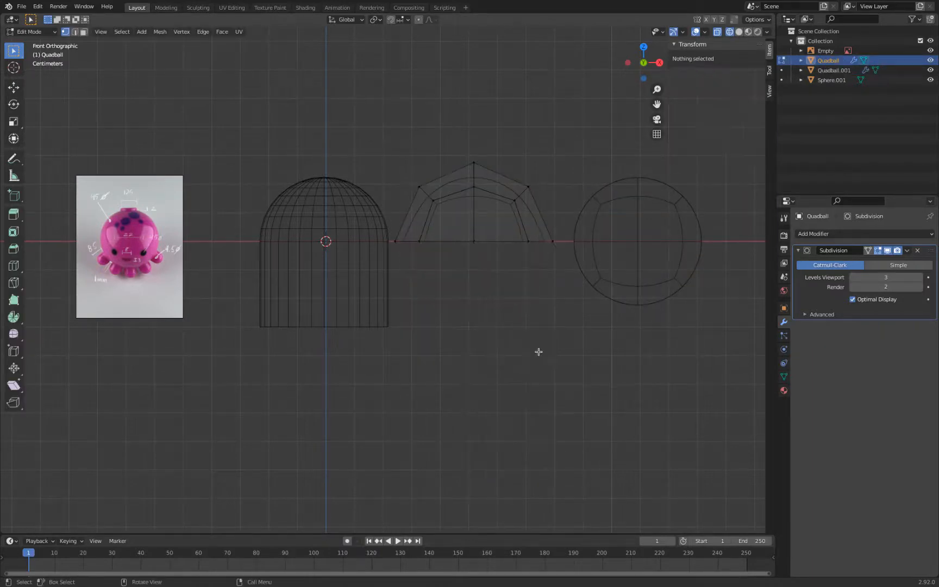
Extrude the half-cage's open bottom loop about 0.0296 m down along Z and show the result in solid shading
{"action": "left_click", "coordinate": [508, 277], "text": "alt"}
{"action": "key", "text": "e"}
{"action": "key", "text": "z"}
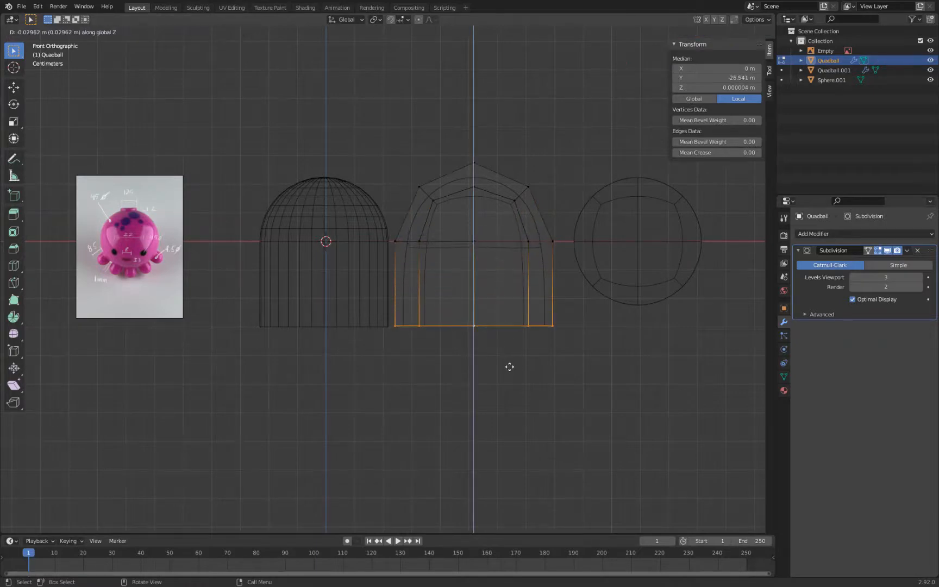
{"action": "left_click", "coordinate": [509, 366]}
{"action": "key", "text": "Tab"}
{"action": "key", "text": "z"}
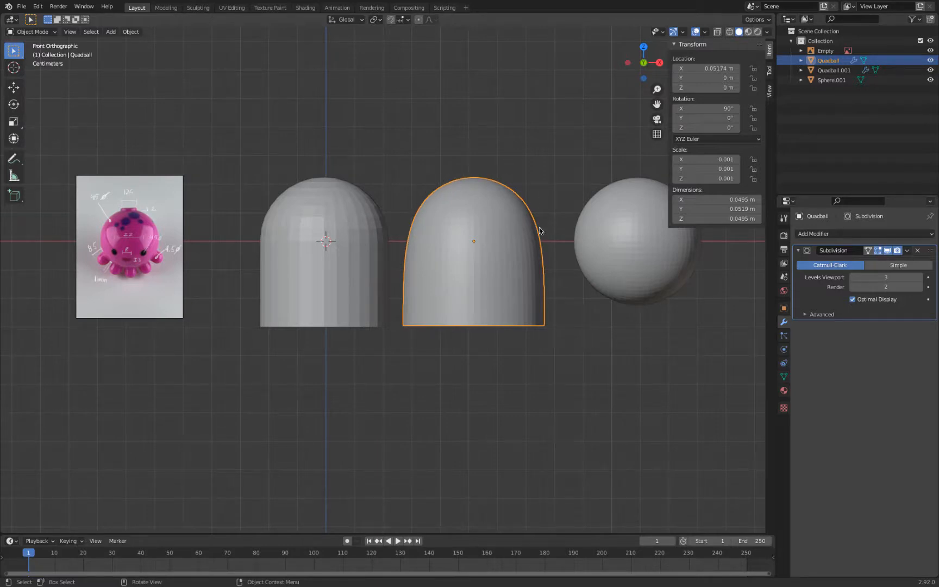
Add a horizontal loop cut to the extruded wall and slide it up close to the equator
{"action": "key", "text": "Tab"}
{"action": "key", "text": "ctrl+r"}
{"action": "left_click", "coordinate": [413, 294]}
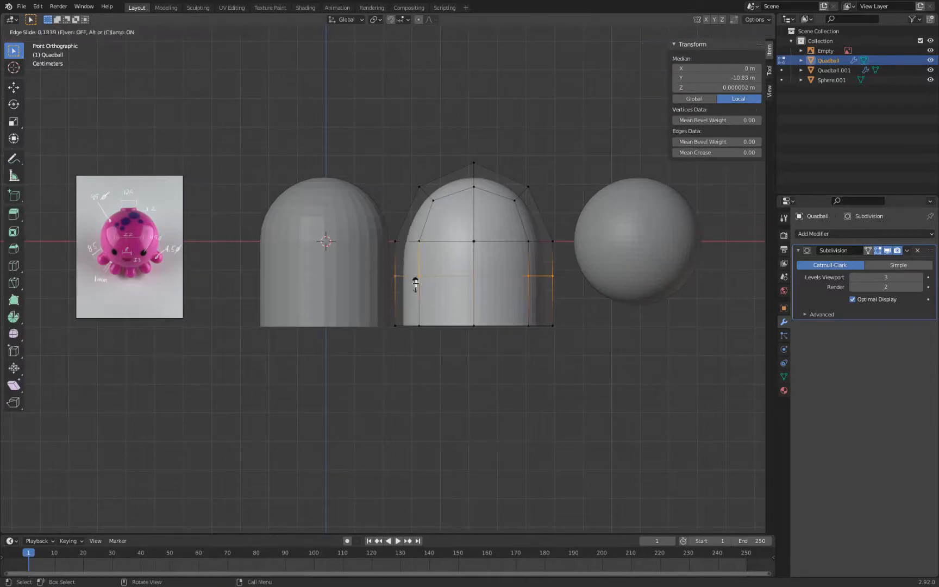
{"action": "left_click", "coordinate": [418, 247]}
{"action": "key", "text": "Tab"}
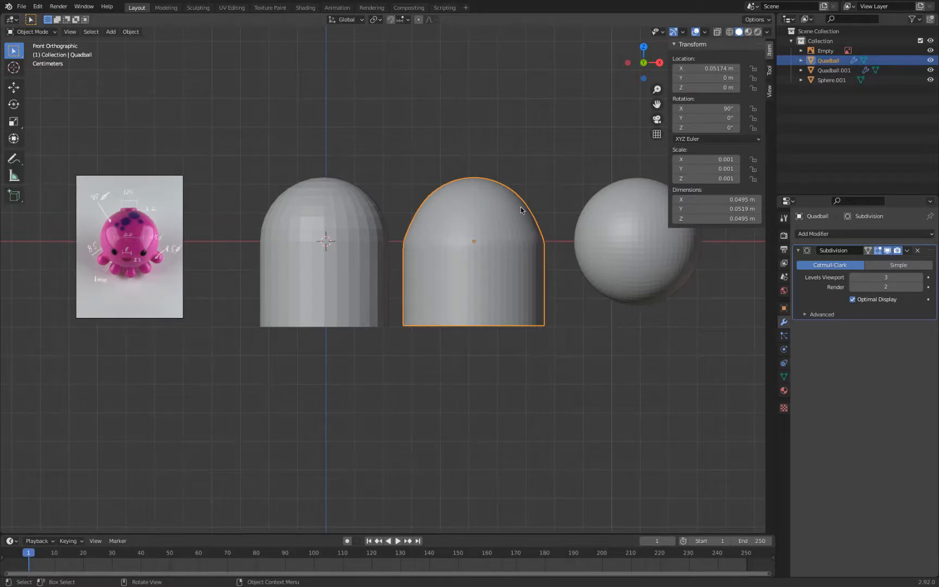
Try to round out the dome by scaling the upper ring of cage vertices along X, checking the shape
{"action": "key", "text": "Tab"}
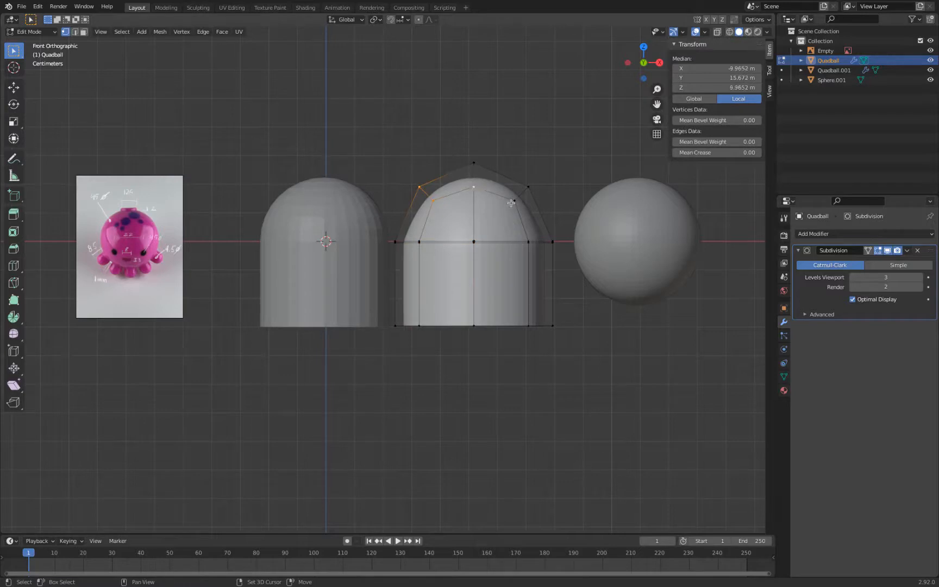
{"action": "left_click", "coordinate": [528, 186], "text": "shift"}
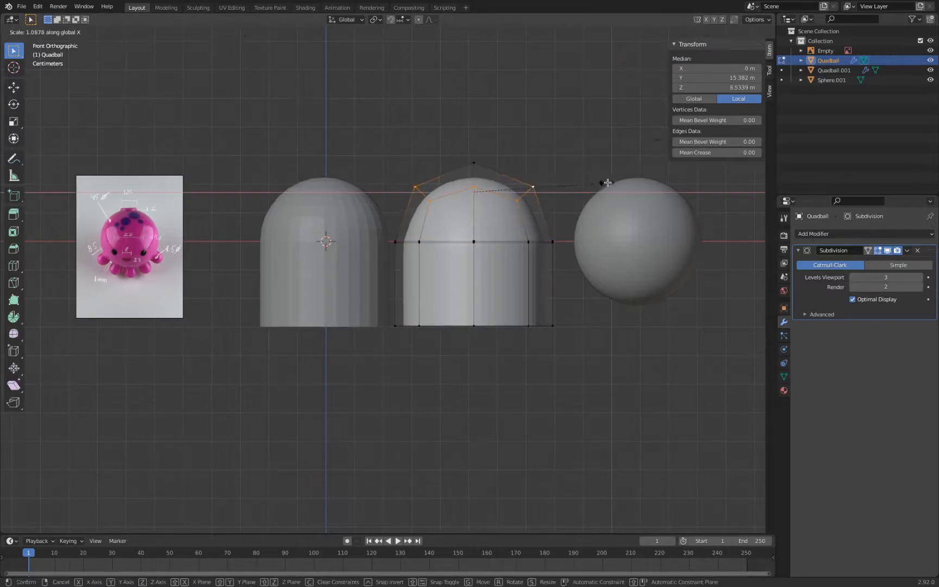
{"action": "key", "text": "Tab"}
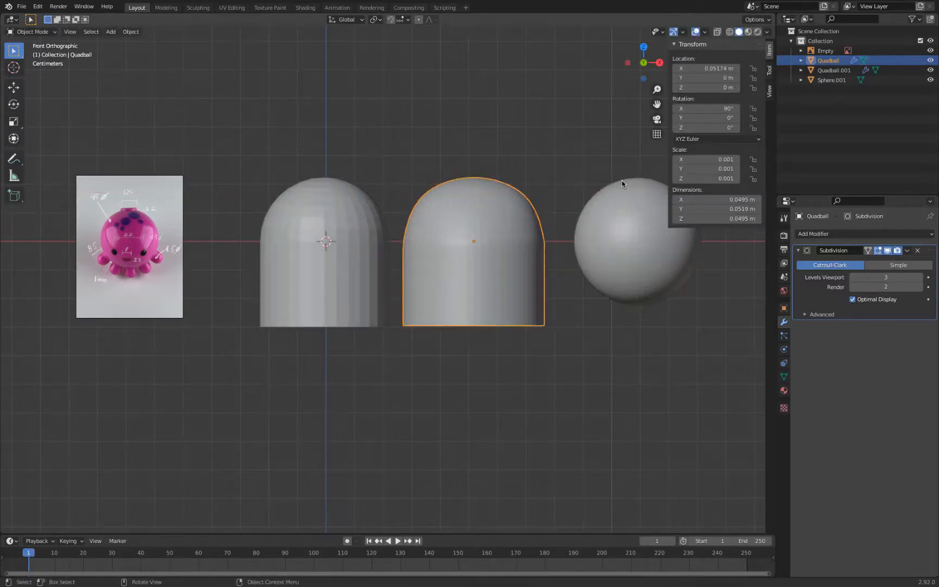
{"action": "middle_click_drag", "start_coordinate": [621, 177], "coordinate": [547, 237]}
{"action": "key", "text": "KP_1"}
{"action": "key", "text": "Tab"}
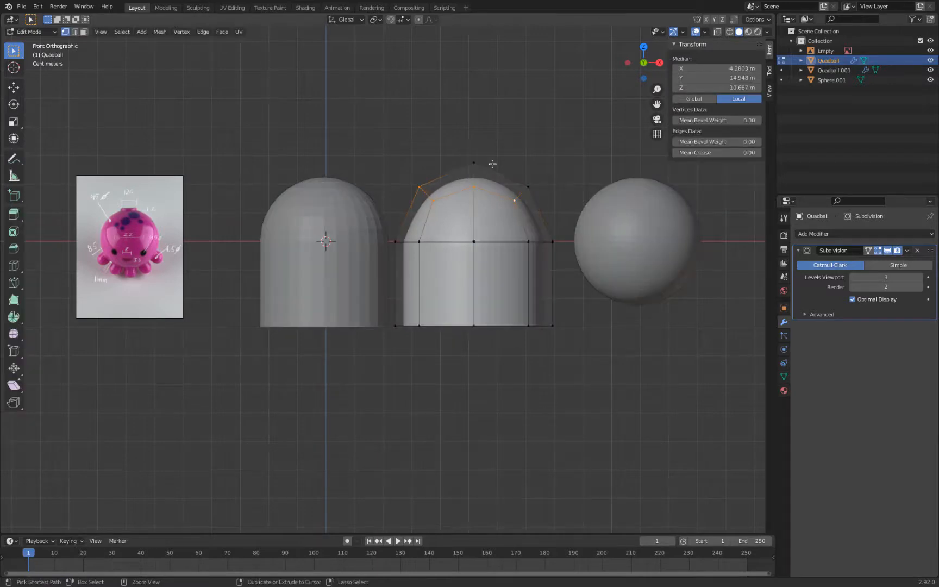
Undo the scaling, loop cut, extrusion and deletion on the original Quadball, back to the full sphere
{"action": "key", "text": "ctrl+z"}
{"action": "key", "text": "ctrl+z"}
{"action": "key", "text": "ctrl+z"}
{"action": "key", "text": "ctrl+z"}
{"action": "key", "text": "ctrl+z"}
{"action": "key", "text": "ctrl+z"}
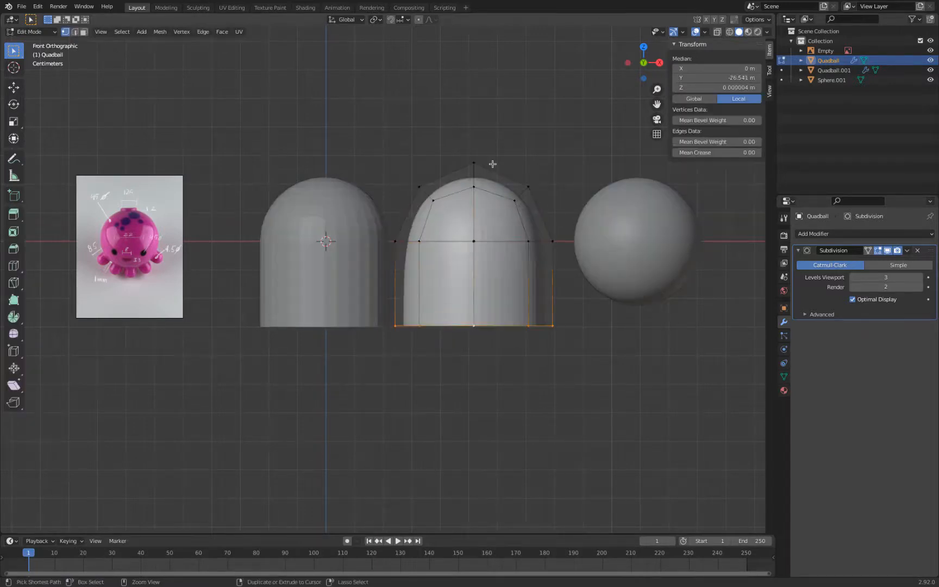
{"action": "key", "text": "ctrl+z"}
{"action": "key", "text": "ctrl+z"}
{"action": "key", "text": "ctrl+z"}
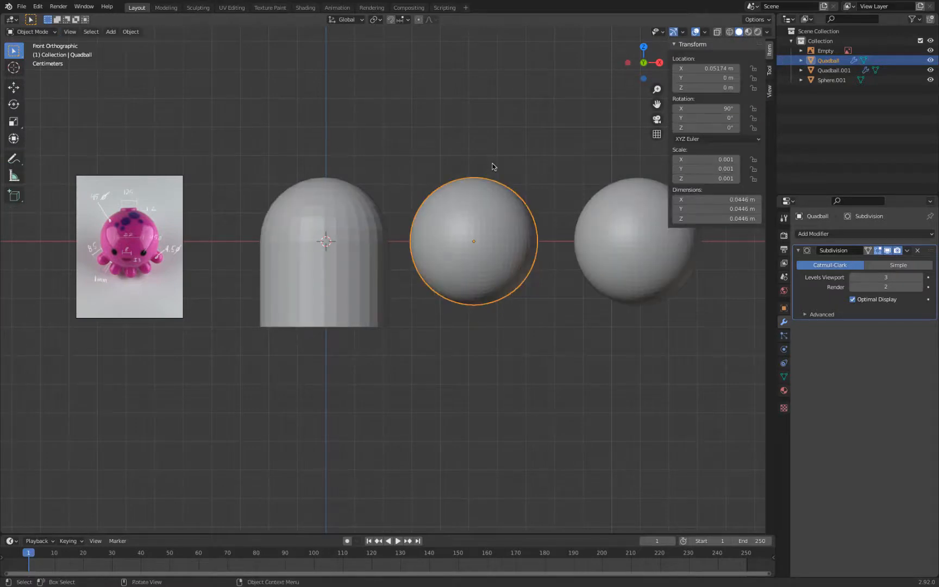
{"action": "key", "text": "ctrl+z"}
{"action": "key", "text": "ctrl+z"}
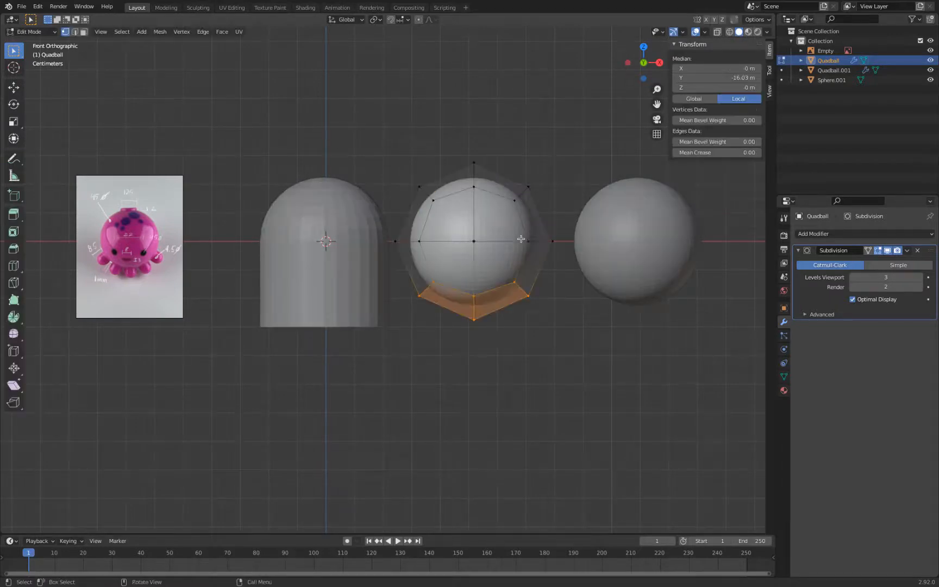
{"action": "key", "text": "ctrl+z"}
{"action": "key", "text": "ctrl+z"}
{"action": "key", "text": "ctrl+z"}
{"action": "key", "text": "ctrl+z"}
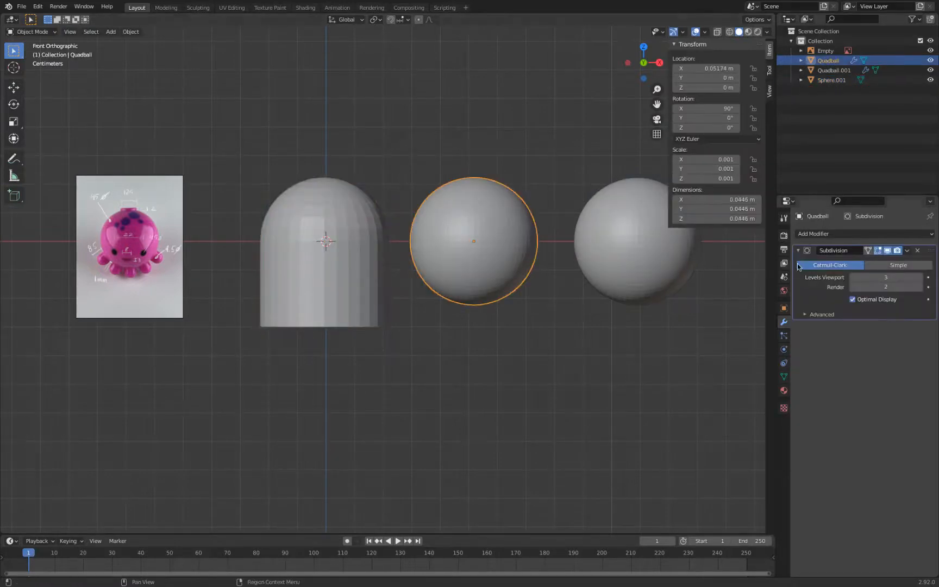
Set the Quadball's Subdivision viewport level to 1 and apply the modifier to its mesh
{"action": "left_click", "coordinate": [853, 277]}
{"action": "left_click", "coordinate": [854, 276]}
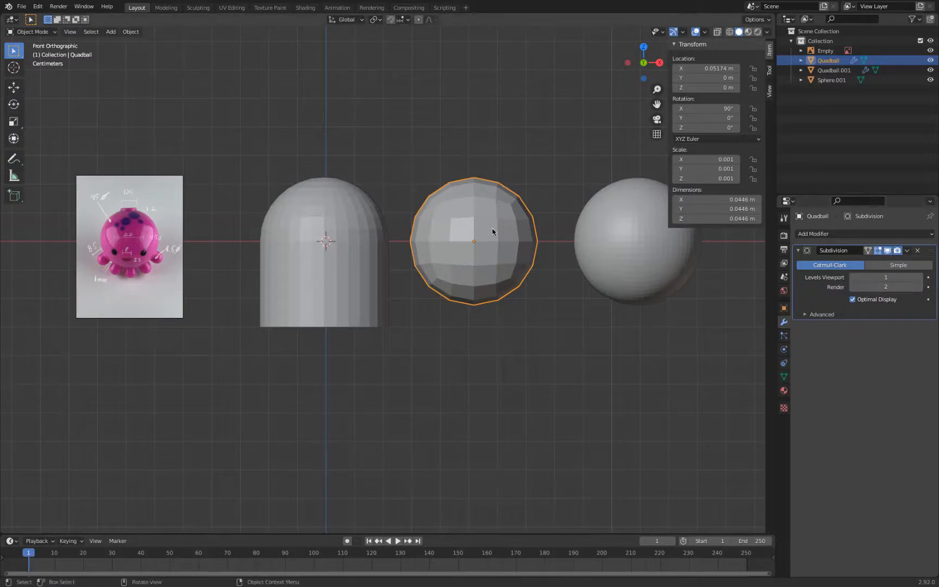
{"action": "key", "text": "Tab"}
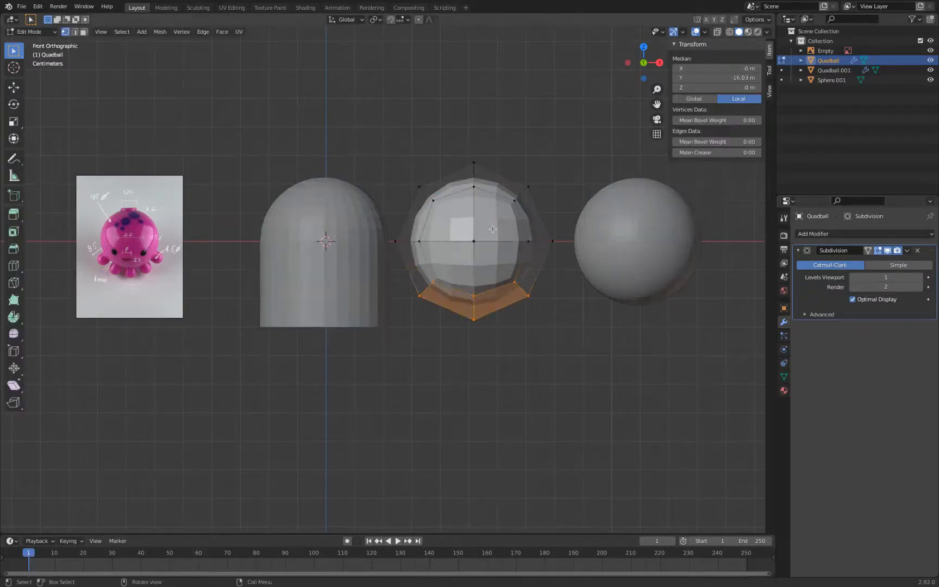
{"action": "key", "text": "a"}
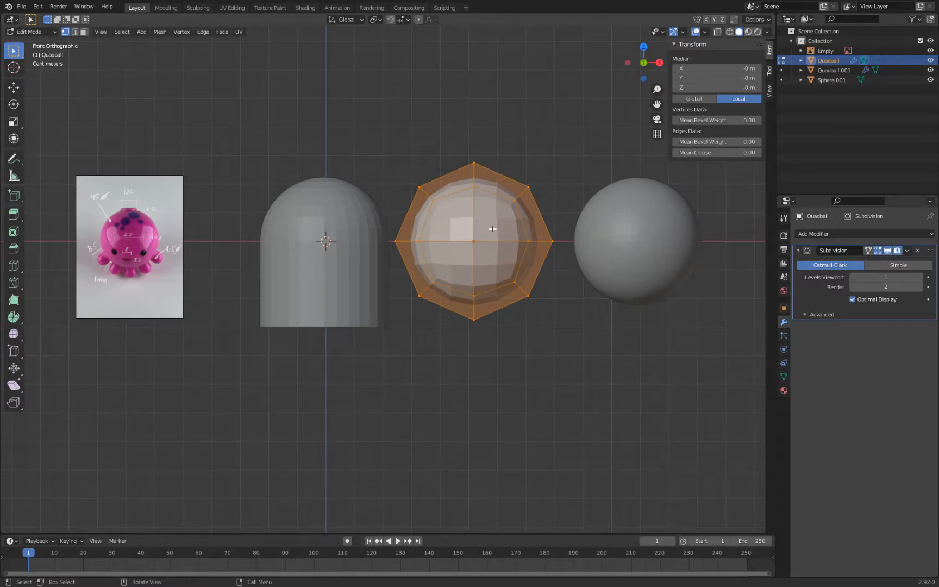
{"action": "key", "text": "Tab"}
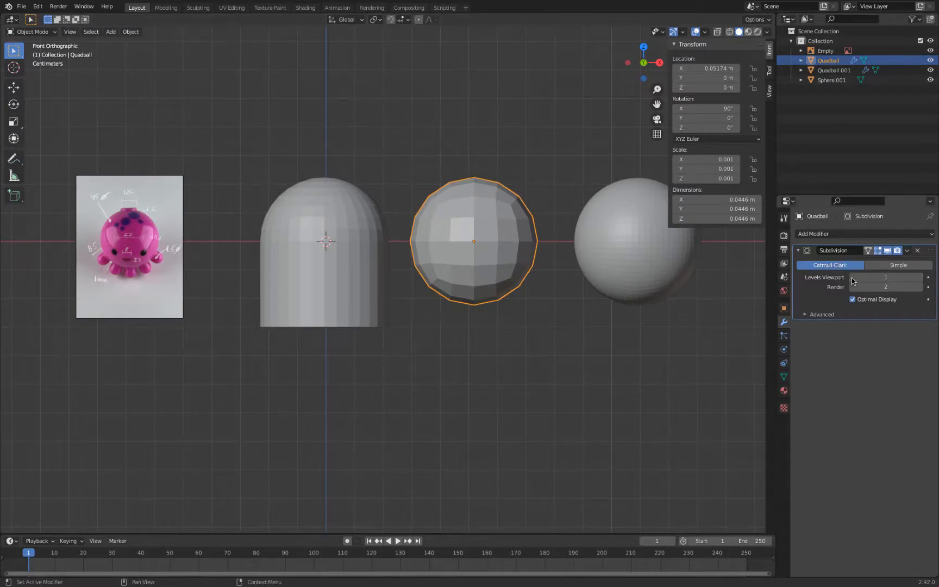
{"action": "left_click", "coordinate": [920, 278]}
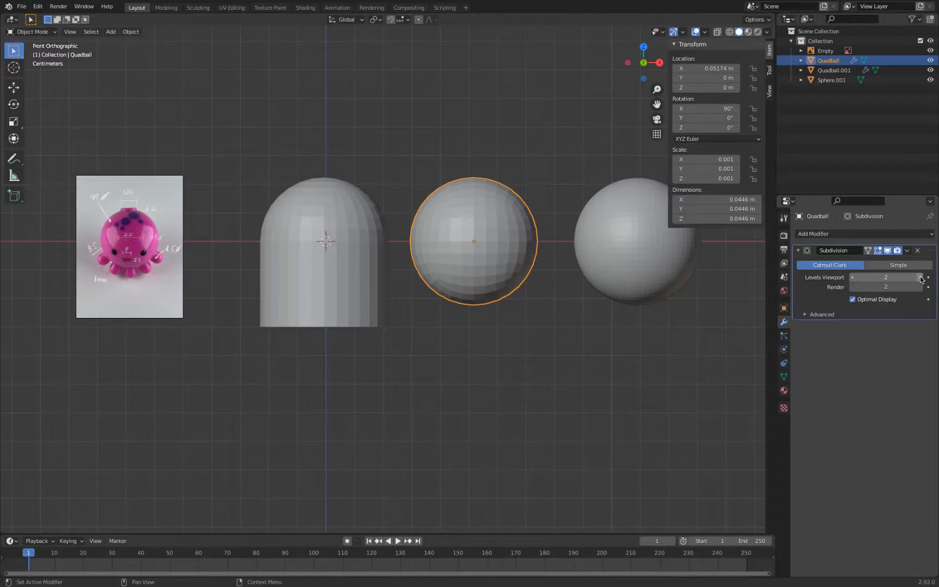
{"action": "left_click", "coordinate": [853, 278]}
{"action": "left_click", "coordinate": [908, 250]}
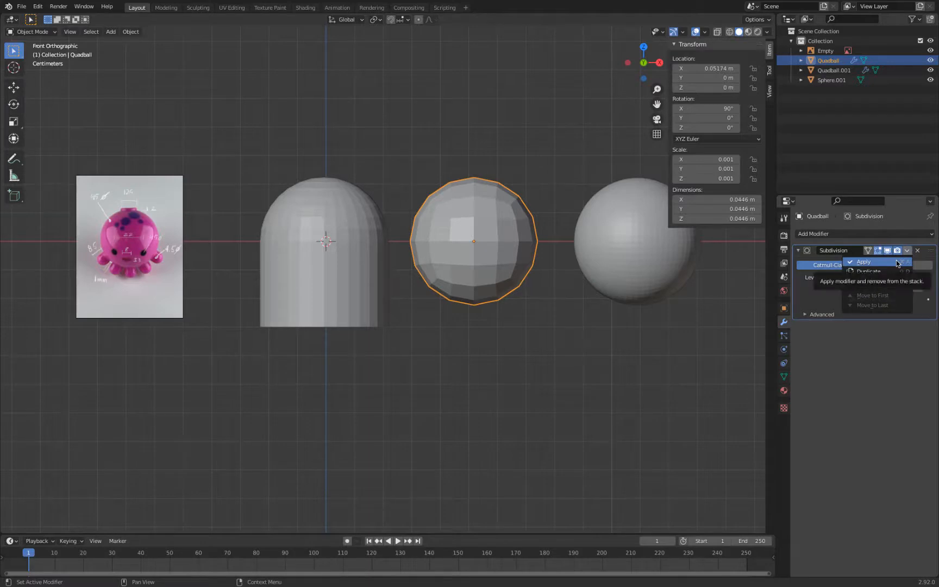
{"action": "left_click", "coordinate": [898, 264]}
Delete the vertices below the equator of the applied Quadball mesh, working in wireframe display
{"action": "key", "text": "Tab"}
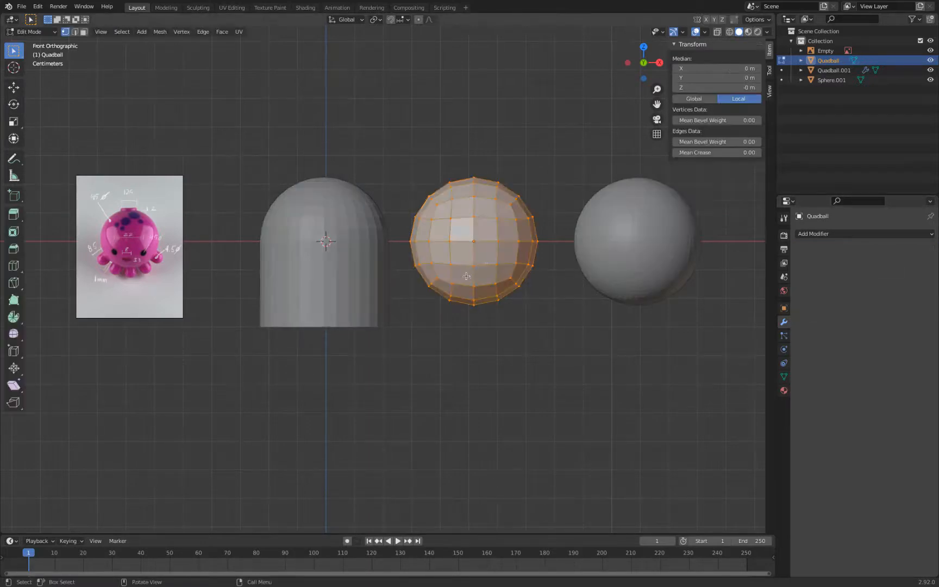
{"action": "key", "text": "z"}
{"action": "left_click", "coordinate": [404, 263]}
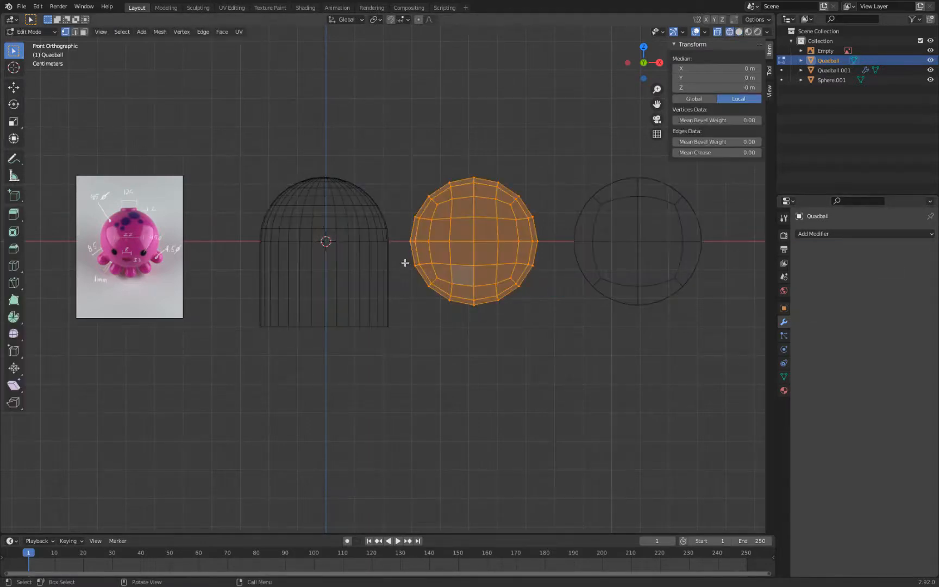
{"action": "key", "text": "alt+a"}
{"action": "left_click_drag", "start_coordinate": [404, 256], "coordinate": [555, 333]}
{"action": "key", "text": "x"}
{"action": "left_click", "coordinate": [538, 352]}
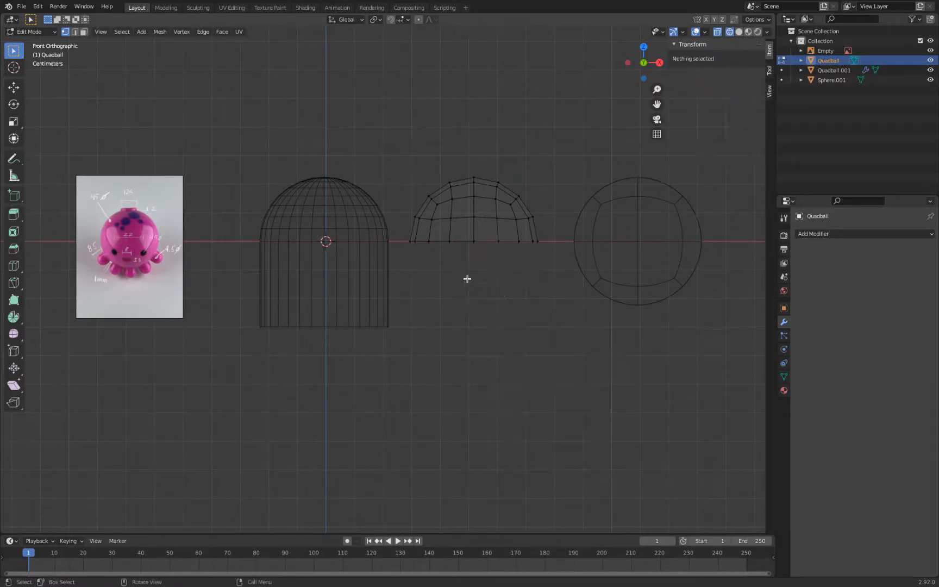
Extrude the open bottom loop down along Z twice, a short band first, ending level with the domed cylinder's base
{"action": "left_click", "coordinate": [460, 246], "text": "alt"}
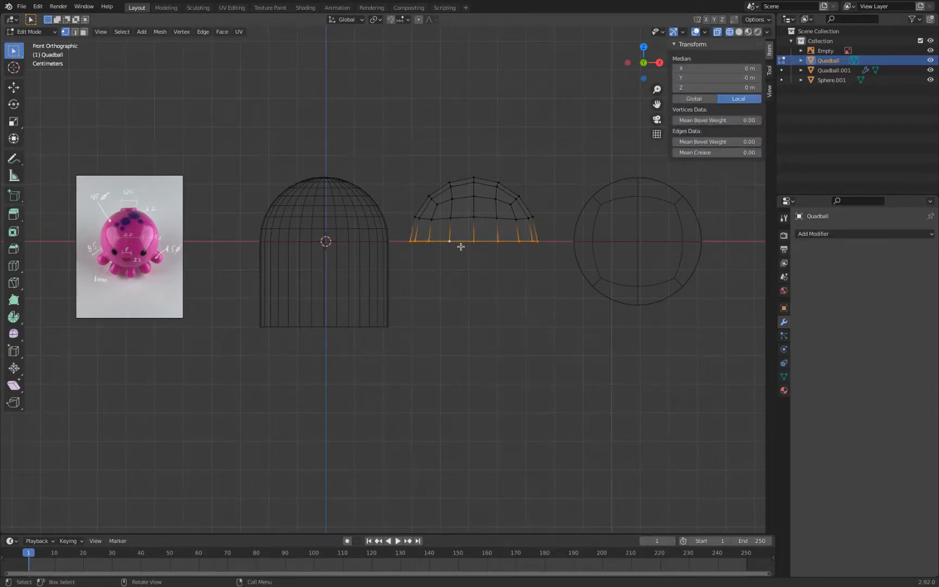
{"action": "key", "text": "e"}
{"action": "key", "text": "z"}
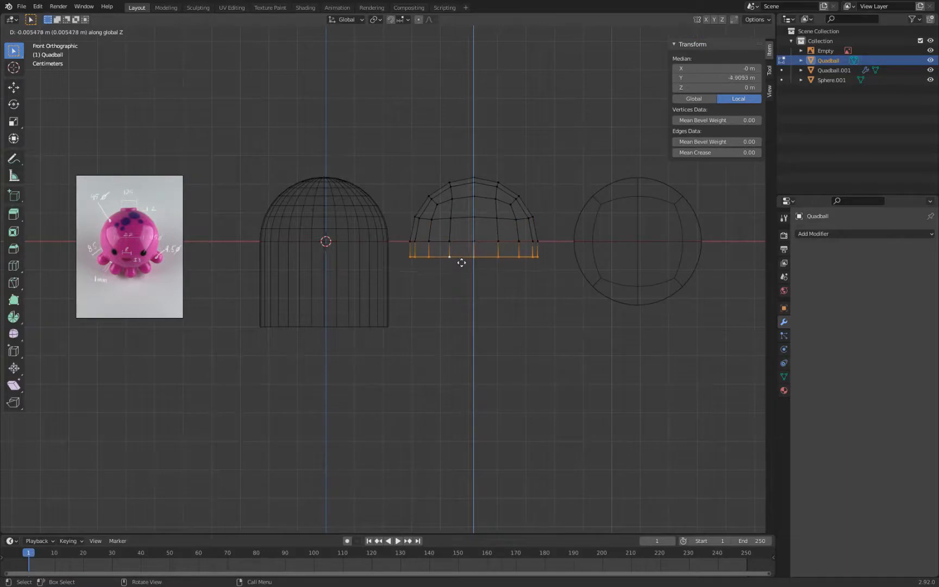
{"action": "left_click", "coordinate": [462, 267]}
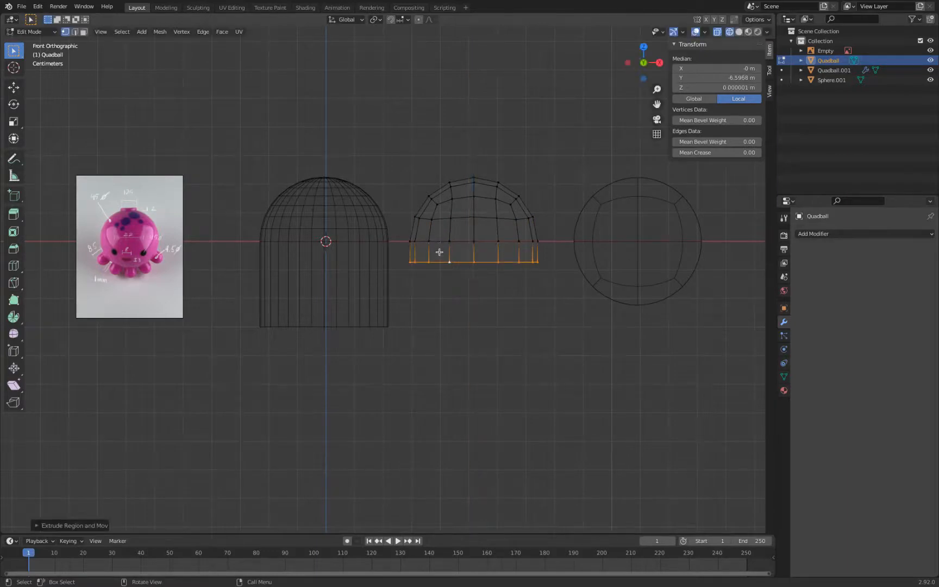
{"action": "key", "text": "e"}
{"action": "key", "text": "z"}
{"action": "left_click", "coordinate": [462, 328]}
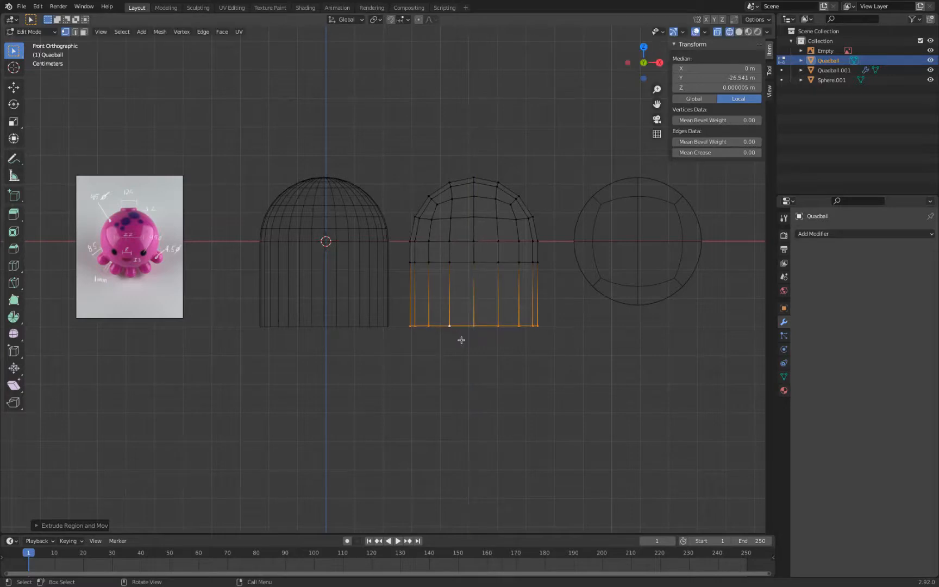
Shade the Quadball dome smooth and add a Subdivision Surface modifier with viewport level 2
{"action": "key", "text": "Tab"}
{"action": "right_click", "coordinate": [484, 223]}
{"action": "left_click", "coordinate": [483, 213]}
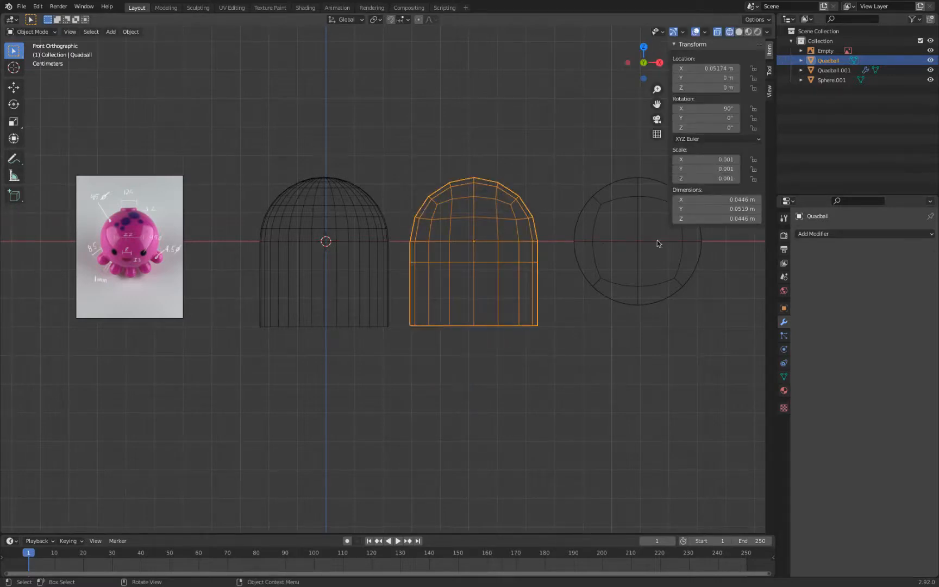
{"action": "key", "text": "shift+z"}
{"action": "left_click", "coordinate": [864, 233]}
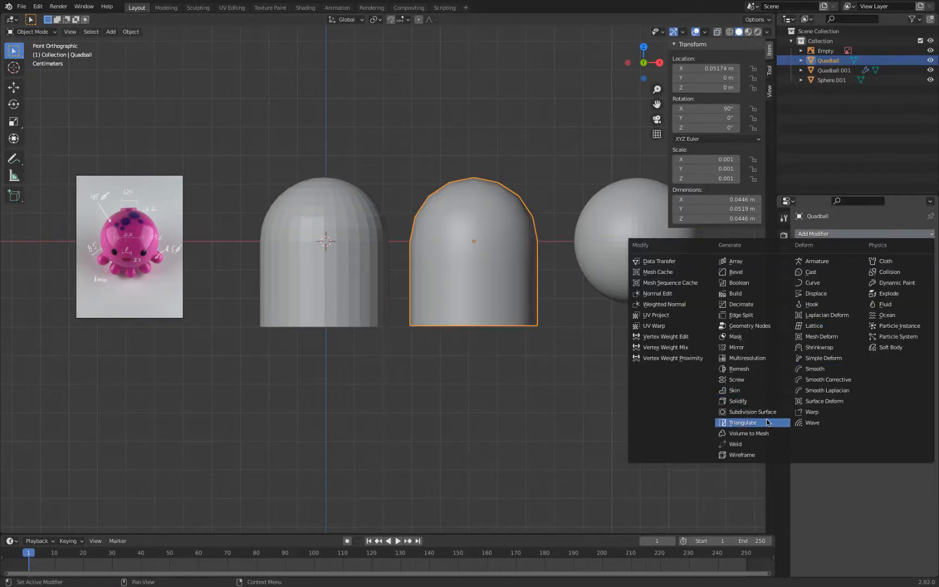
{"action": "left_click", "coordinate": [747, 413]}
{"action": "left_click", "coordinate": [918, 277]}
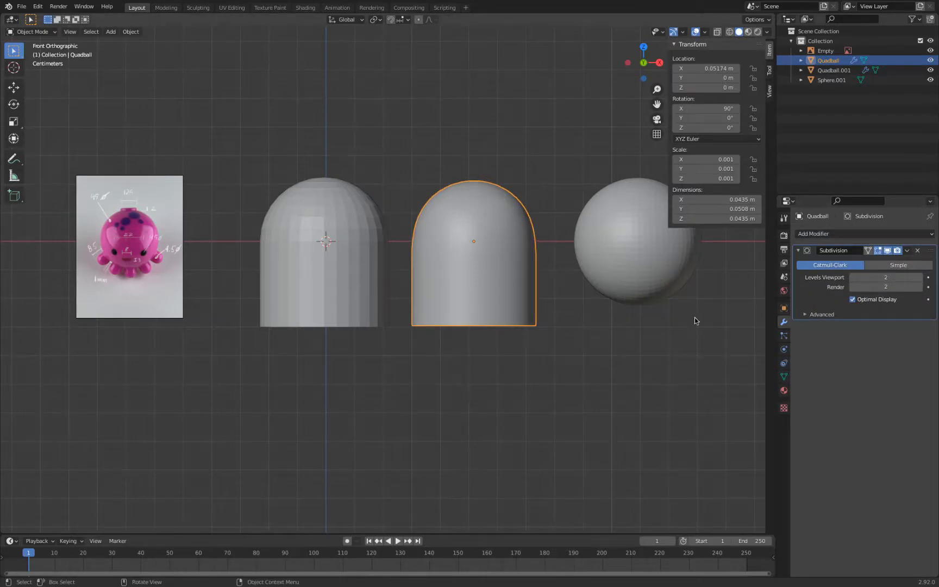
Move the Quadball dome along X onto the UV sphere-based dome and set its X location to 0
{"action": "key", "text": "g"}
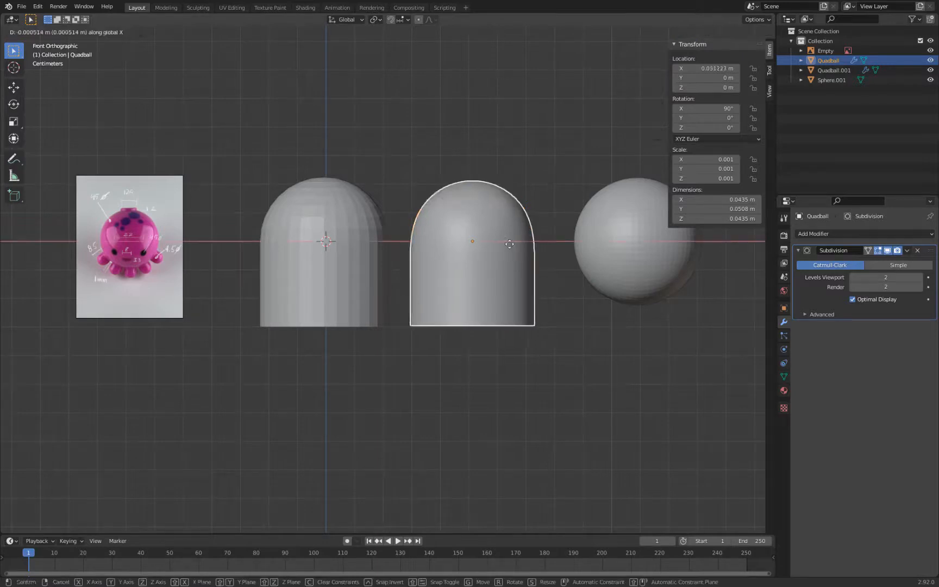
{"action": "key", "text": "x"}
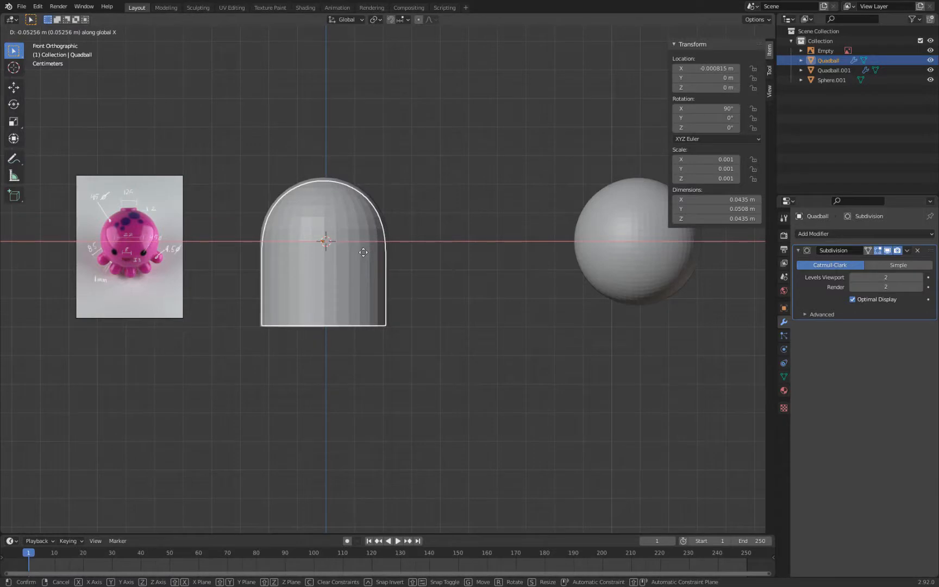
{"action": "left_click", "coordinate": [363, 252]}
{"action": "left_click", "coordinate": [714, 68]}
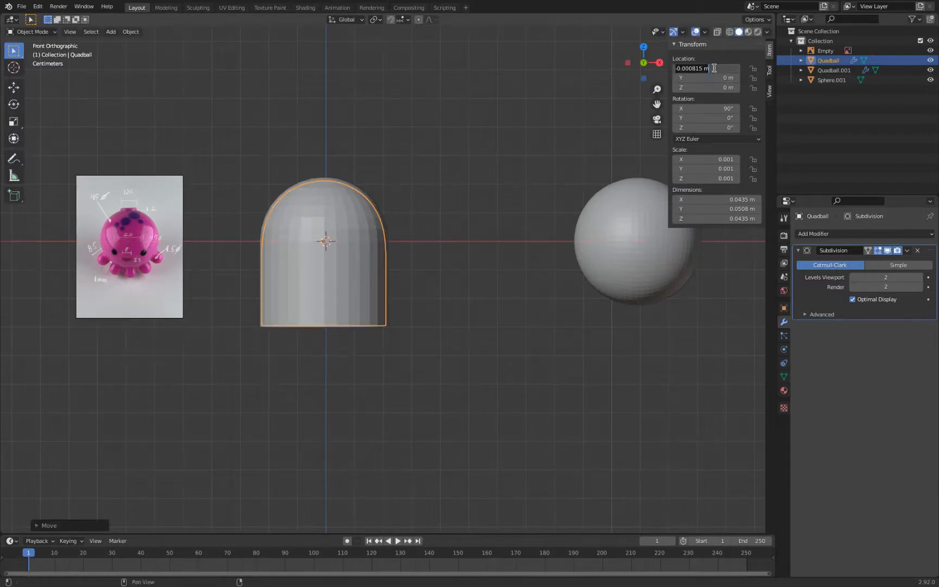
{"action": "type", "text": "0"}
{"action": "key", "text": "Return"}
Set the UV sphere-based dome's X location to 0 so both domes share the same centre
{"action": "scroll", "coordinate": [366, 118], "scroll_direction": "up", "scroll_amount": 2}
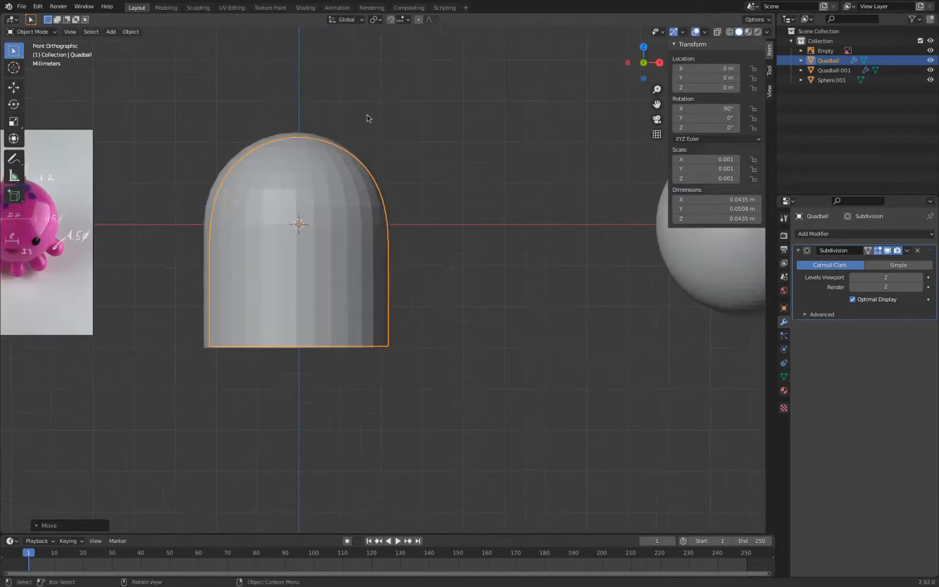
{"action": "left_click", "coordinate": [314, 133]}
{"action": "left_click", "coordinate": [711, 68]}
{"action": "type", "text": "0"}
{"action": "key", "text": "Return"}
Scale the Quadball dome up uniformly by about 1.05 until its top matches the UV sphere-based dome
{"action": "left_click", "coordinate": [330, 160]}
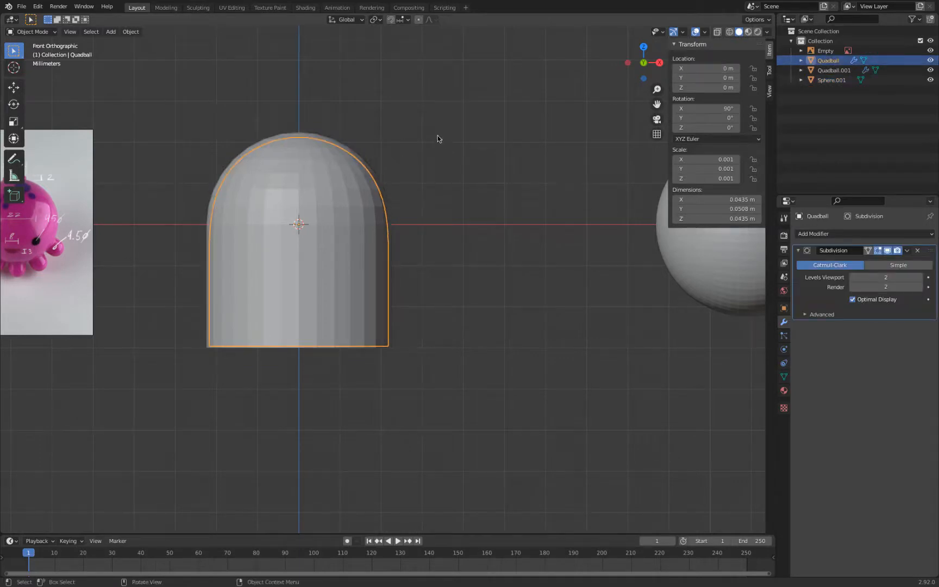
{"action": "scroll", "coordinate": [444, 142], "scroll_direction": "up", "scroll_amount": 2}
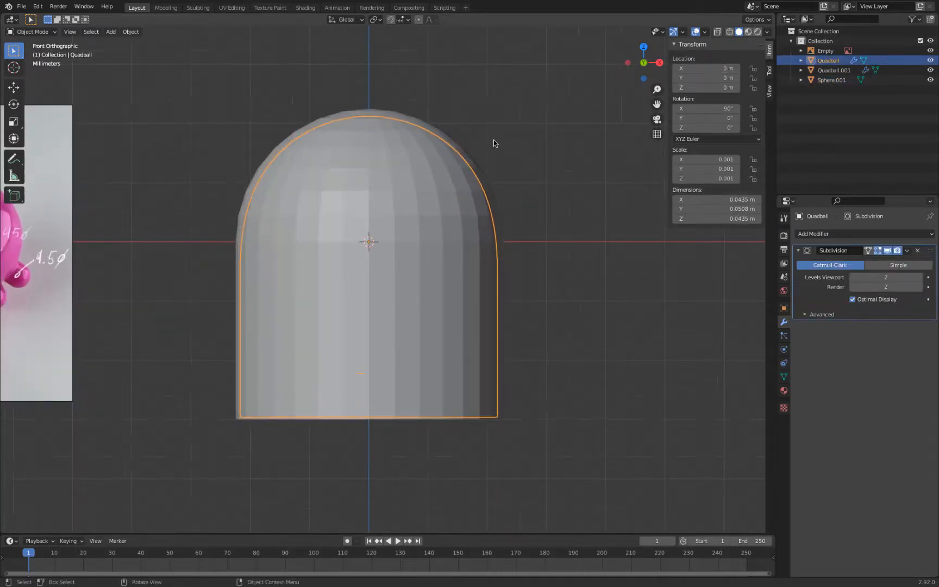
{"action": "key", "text": "s"}
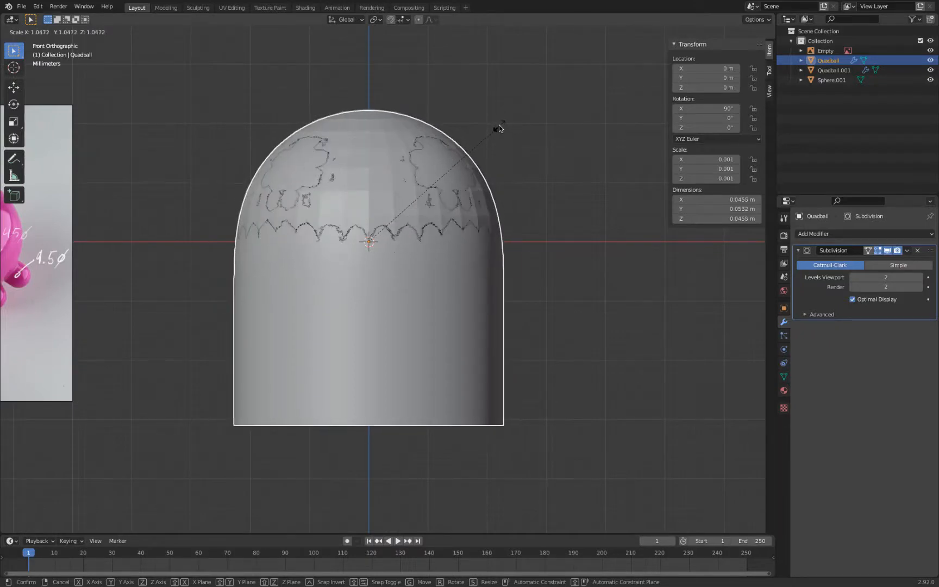
{"action": "left_click", "coordinate": [499, 127]}
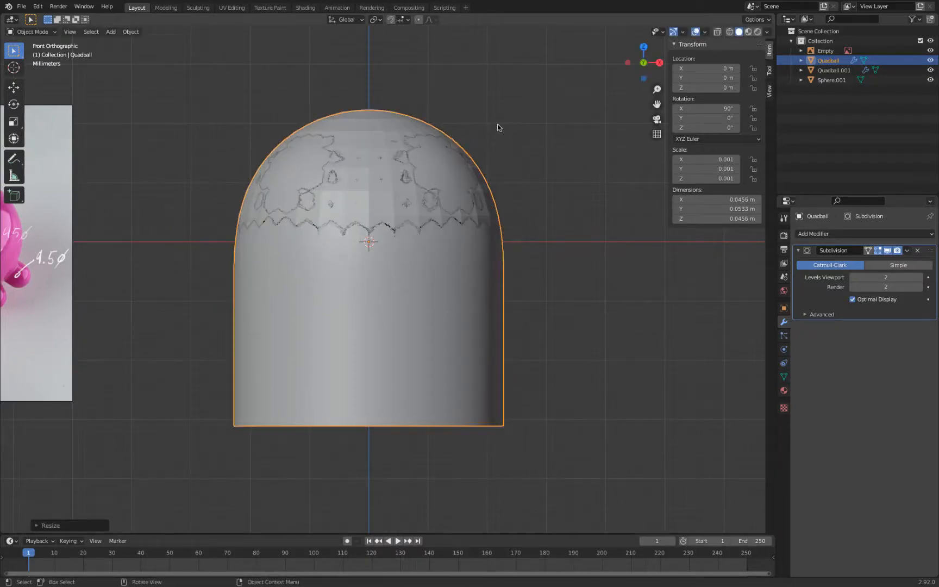
Scale the Quadball dome's three straight-wall loops by about 0.99 with Z locked, making the body 45 mm wide
{"action": "key", "text": "Tab"}
{"action": "left_click", "coordinate": [477, 241], "text": "alt"}
{"action": "left_click", "coordinate": [485, 300], "text": "alt+shift"}
{"action": "left_click", "coordinate": [473, 423], "text": "alt+shift"}
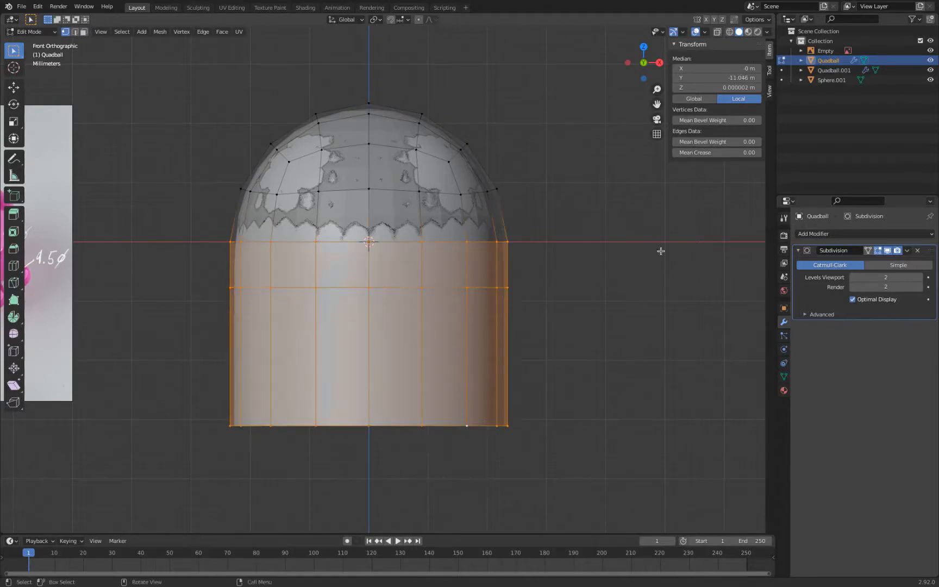
{"action": "key", "text": "s"}
{"action": "key", "text": "shift+z"}
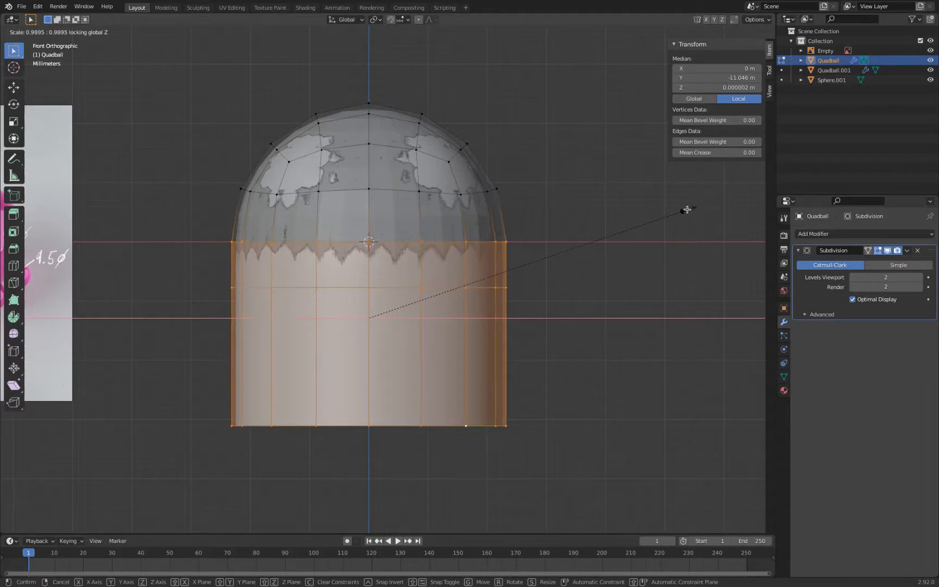
{"action": "left_click", "coordinate": [686, 211]}
{"action": "key", "text": "Tab"}
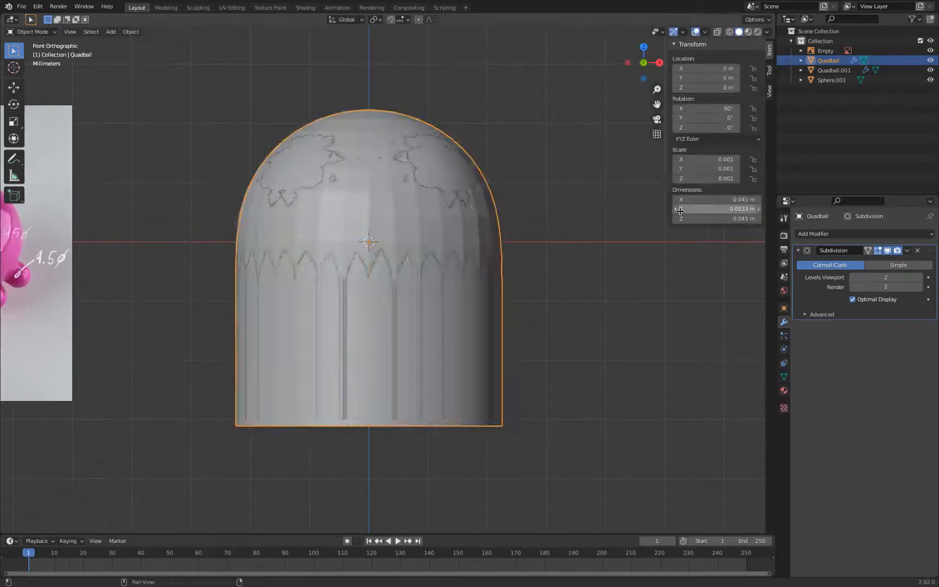
Move the Quadball dome along X to about 0.052 m, beside the UV sphere-based dome
{"action": "scroll", "coordinate": [472, 211], "scroll_direction": "down", "scroll_amount": 2}
{"action": "key", "text": "g"}
{"action": "key", "text": "x"}
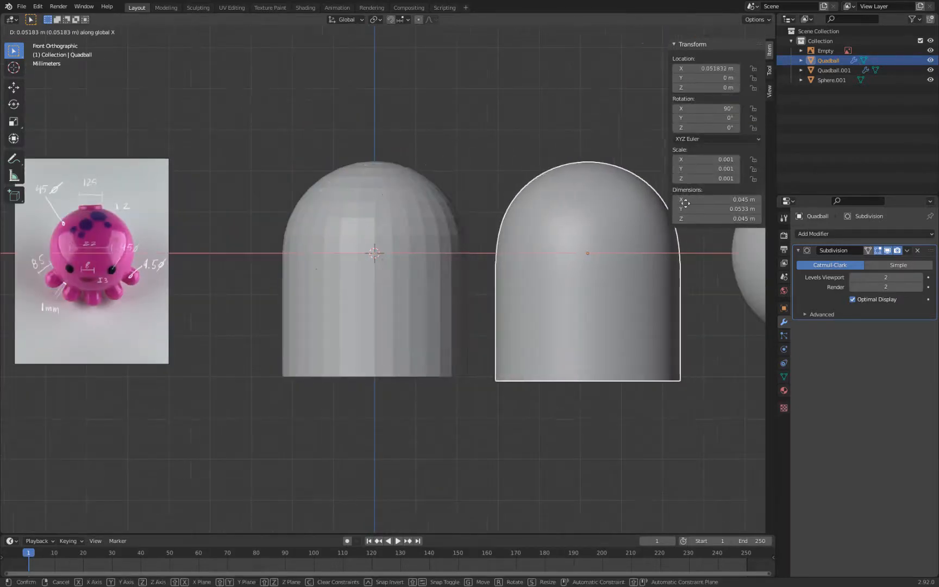
{"action": "left_click", "coordinate": [551, 225]}
{"action": "middle_click_drag", "start_coordinate": [551, 224], "coordinate": [490, 215], "text": "shift"}
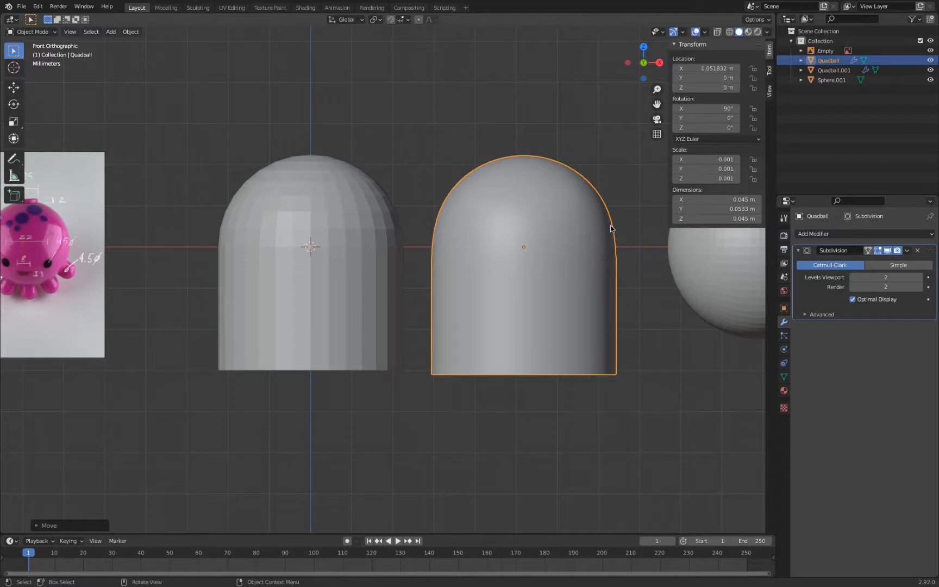
Examine the annotated dimensions on the octopus reference image and compare its body shape with the domes
{"action": "middle_click_drag", "start_coordinate": [178, 250], "coordinate": [354, 254], "text": "shift"}
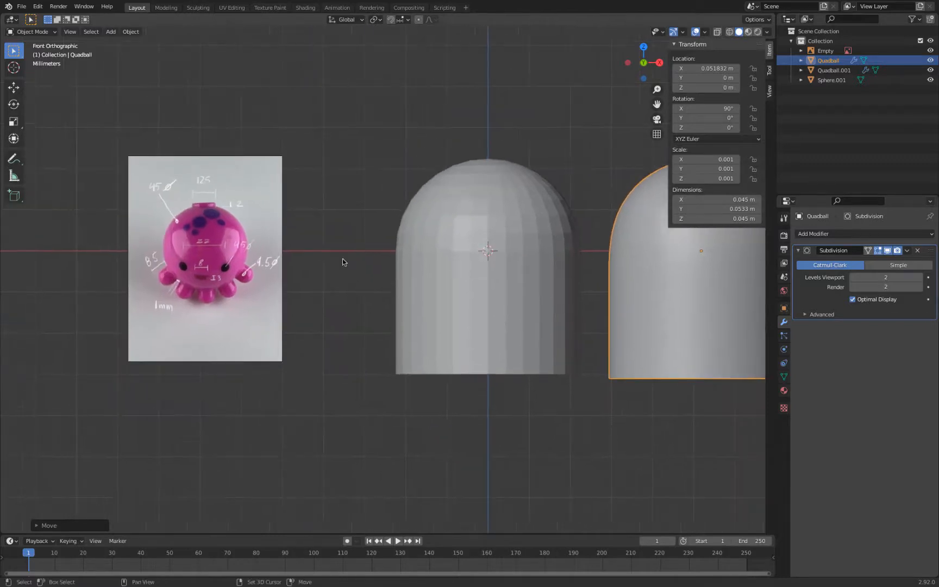
{"action": "scroll", "coordinate": [212, 277], "scroll_direction": "up", "scroll_amount": 6}
{"action": "middle_click_drag", "start_coordinate": [160, 284], "coordinate": [550, 259], "text": "shift"}
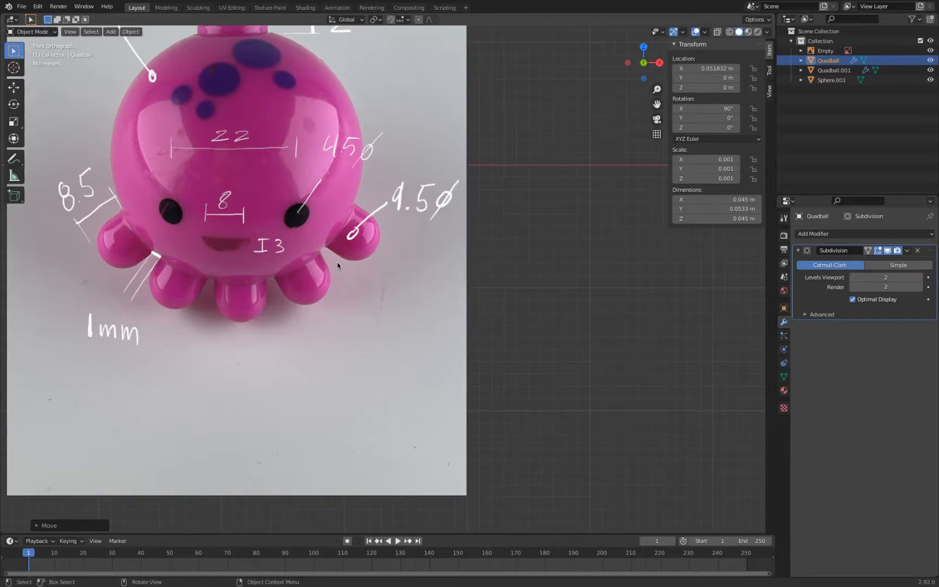
{"action": "scroll", "coordinate": [337, 261], "scroll_direction": "down", "scroll_amount": 3}
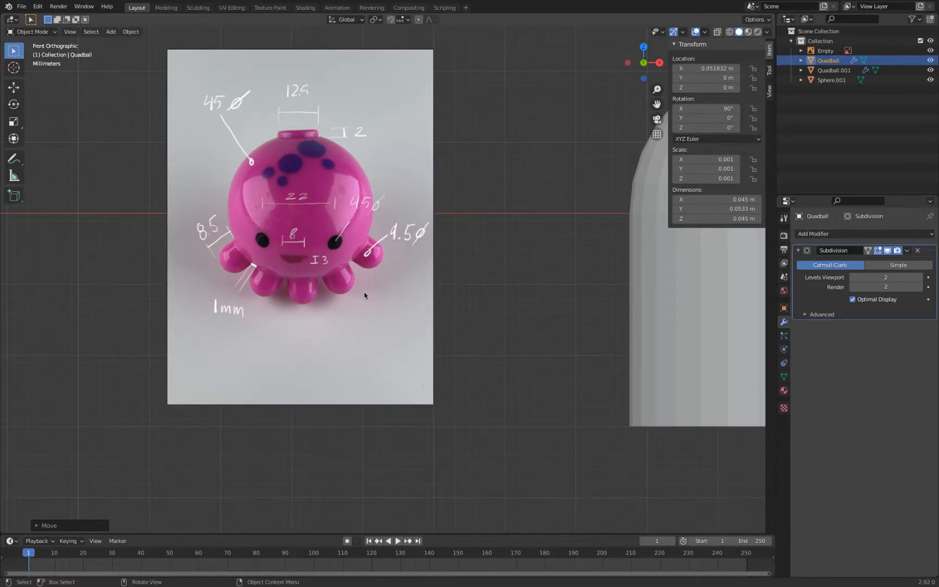
{"action": "scroll", "coordinate": [337, 300], "scroll_direction": "down", "scroll_amount": 5}
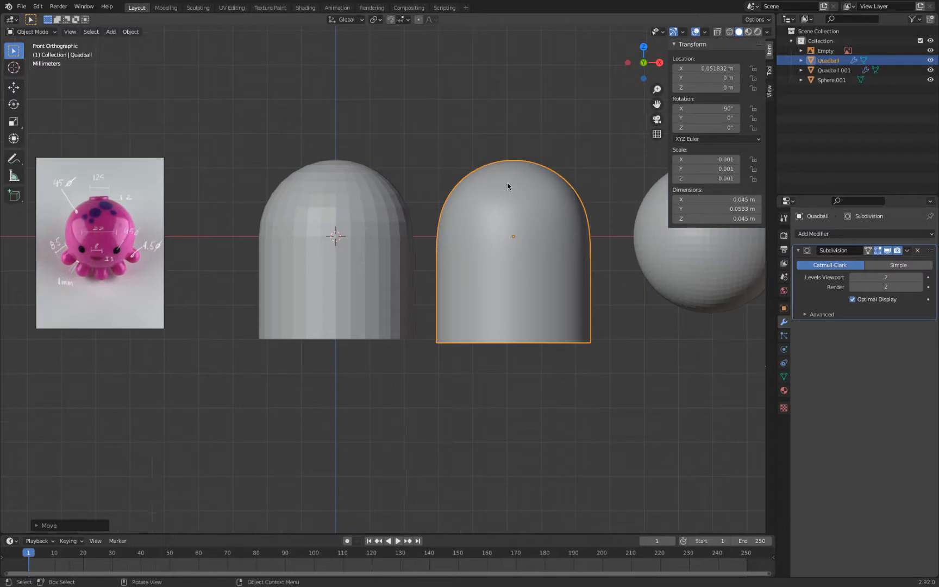
{"action": "key", "text": "Tab"}
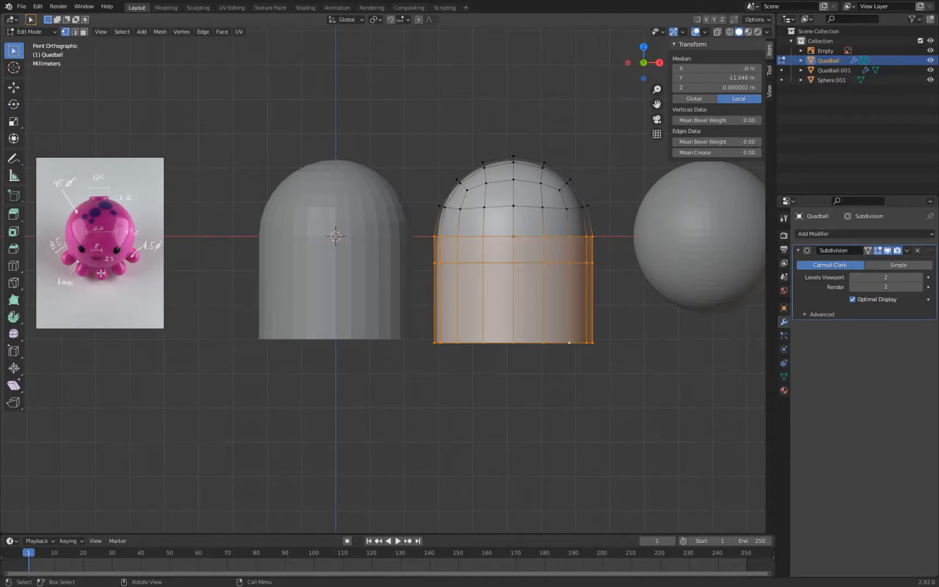
{"action": "key", "text": "Tab"}
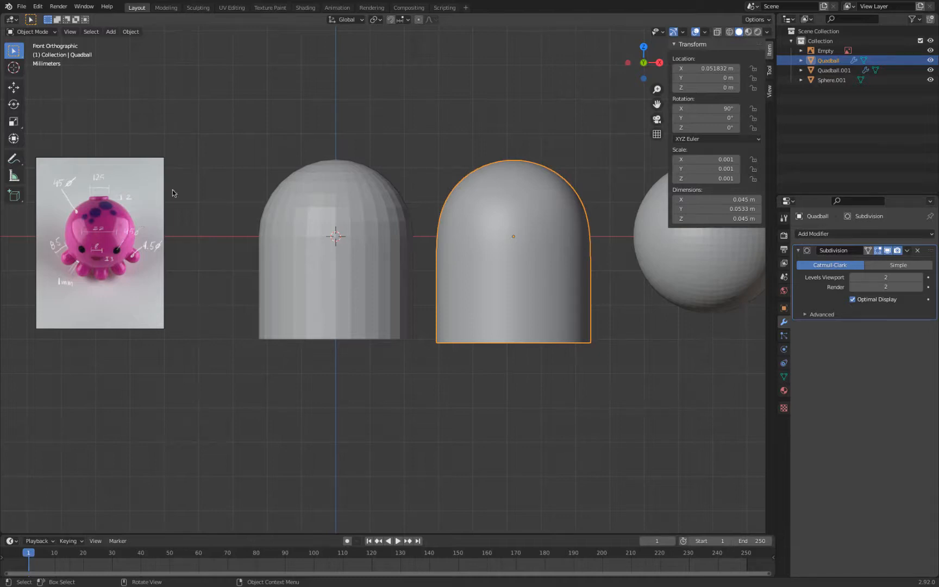
Delete both domed bodies, keeping only the full Quadball sphere and the reference image
{"action": "scroll", "coordinate": [170, 191], "scroll_direction": "down", "scroll_amount": 2}
{"action": "scroll", "coordinate": [333, 232], "scroll_direction": "up", "scroll_amount": 2}
{"action": "left_click", "coordinate": [376, 246], "text": "shift"}
{"action": "key", "text": "x"}
{"action": "left_click", "coordinate": [468, 136]}
Centre the remaining Quadball sphere by setting its X location to 0
{"action": "left_click", "coordinate": [629, 226]}
{"action": "left_click", "coordinate": [711, 69]}
{"action": "type", "text": "0"}
{"action": "key", "text": "Return"}
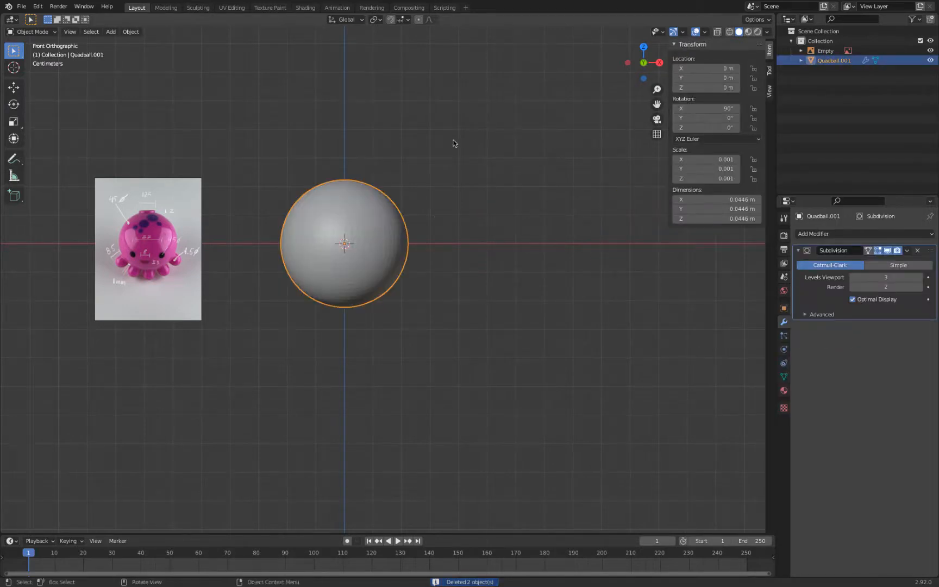
Raise the Quadball sphere's Subdivision viewport level to 4 and on to 6
{"action": "left_click", "coordinate": [918, 276]}
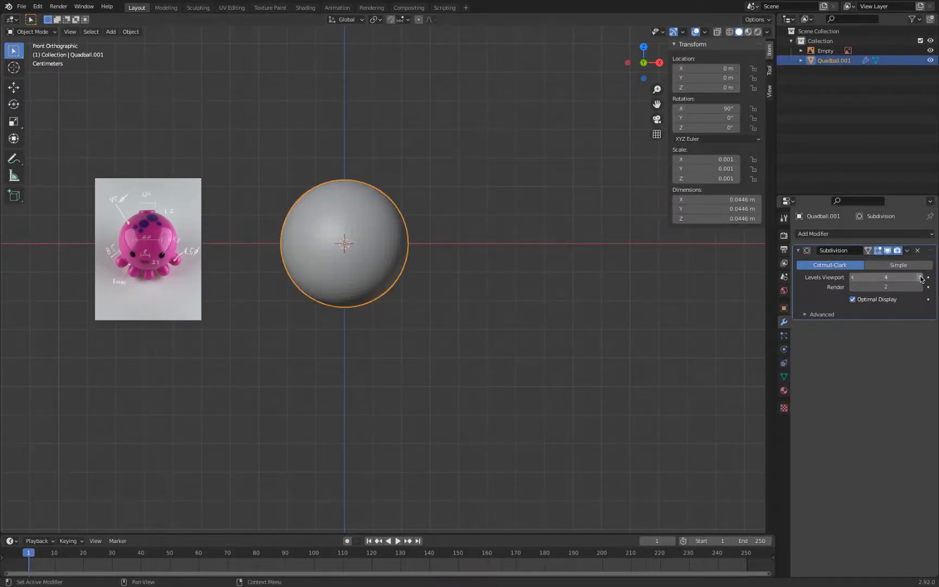
{"action": "scroll", "coordinate": [329, 210], "scroll_direction": "up", "scroll_amount": 4}
{"action": "middle_click_drag", "start_coordinate": [412, 178], "coordinate": [509, 239], "text": "shift"}
{"action": "middle_click_drag", "start_coordinate": [528, 176], "coordinate": [636, 161], "text": "shift"}
{"action": "right_click", "coordinate": [521, 242]}
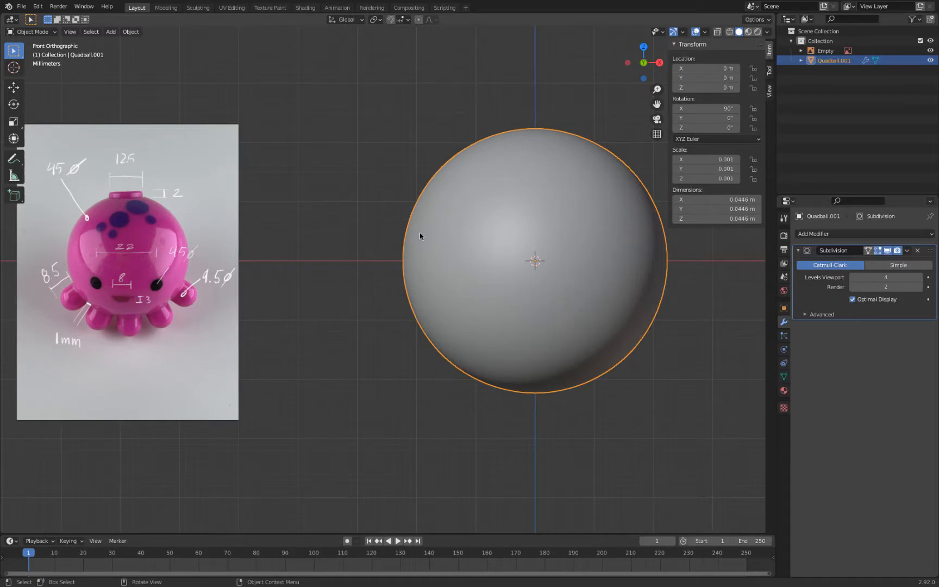
{"action": "left_click_drag", "start_coordinate": [880, 278], "coordinate": [936, 276]}
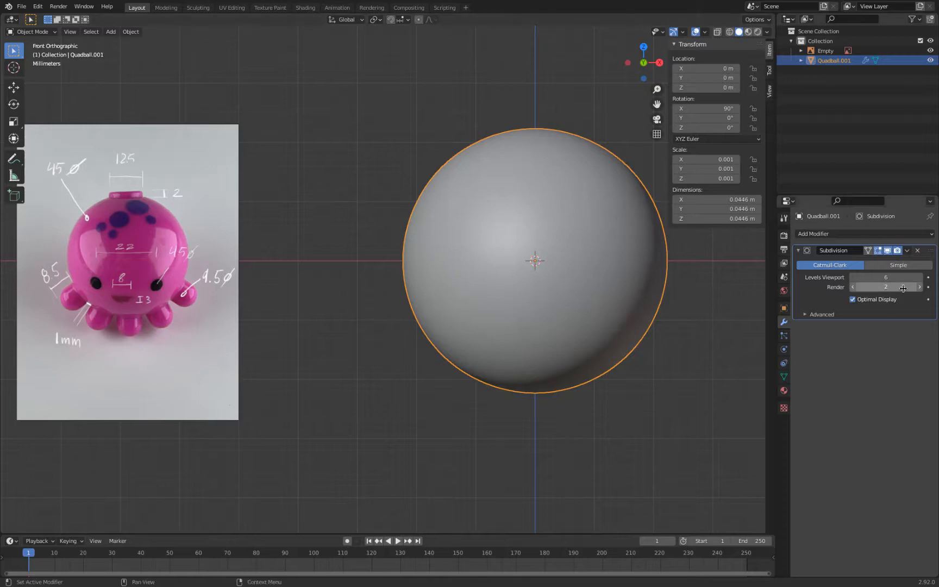
Inspect the sphere's subdivided mesh in wireframe with Optimal Display off, and restore Optimal Display and solid shading
{"action": "key", "text": "Tab"}
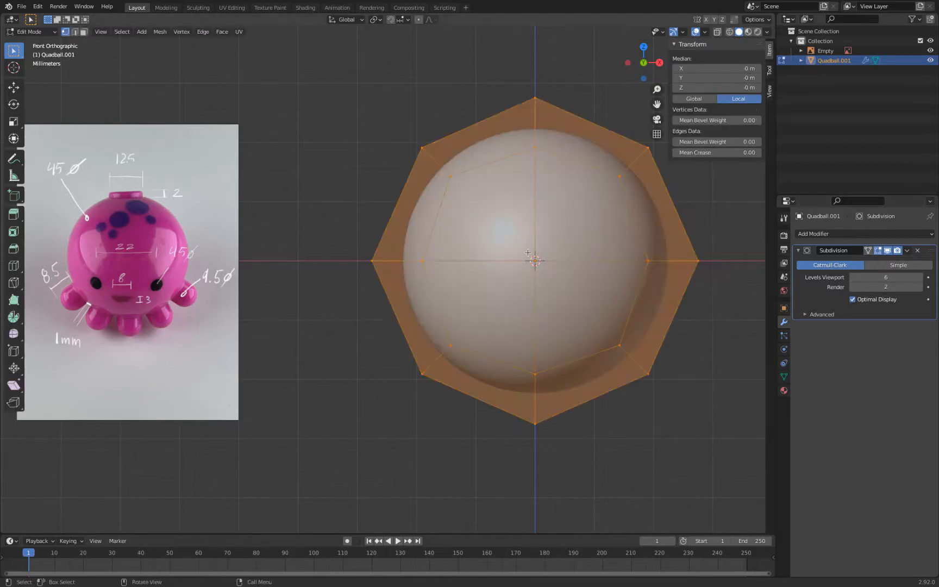
{"action": "key", "text": "Tab"}
{"action": "key", "text": "z"}
{"action": "left_click", "coordinate": [450, 267]}
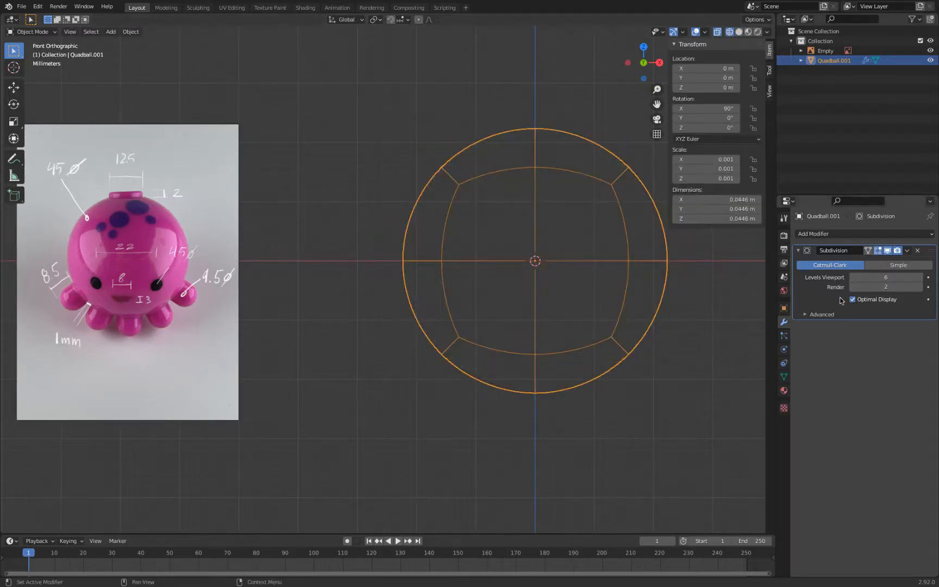
{"action": "left_click", "coordinate": [852, 299]}
{"action": "scroll", "coordinate": [535, 236], "scroll_direction": "up", "scroll_amount": 5}
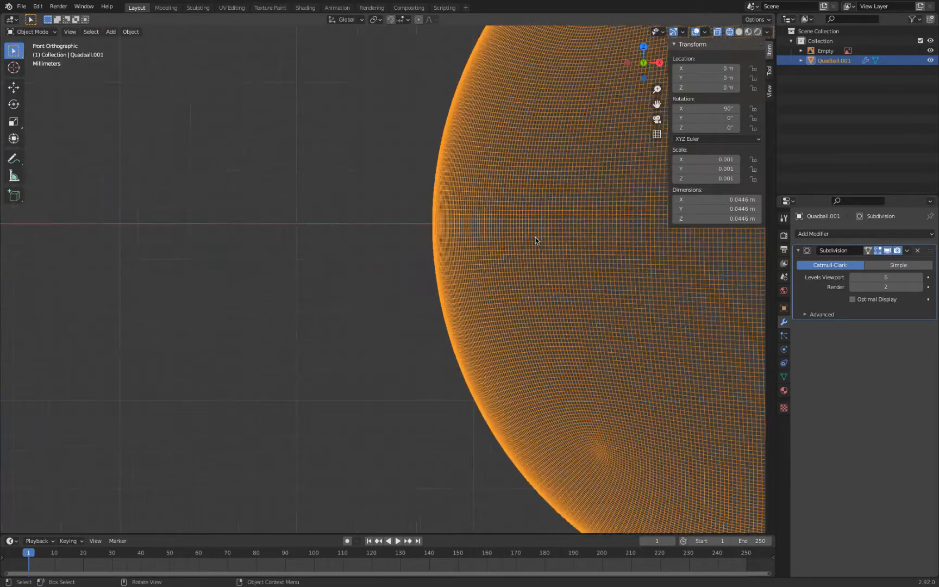
{"action": "scroll", "coordinate": [536, 237], "scroll_direction": "down", "scroll_amount": 5}
{"action": "left_click", "coordinate": [852, 300]}
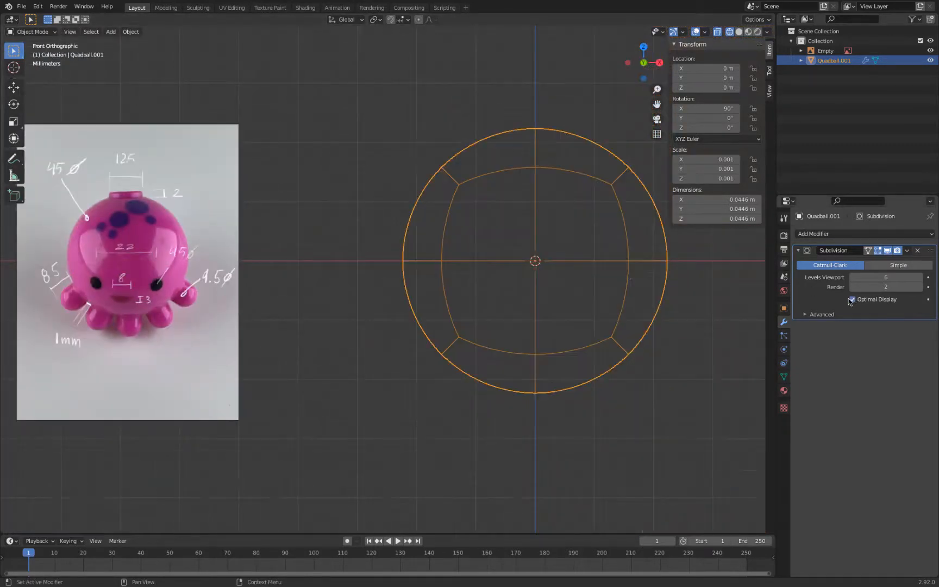
{"action": "middle_click_drag", "start_coordinate": [625, 275], "coordinate": [561, 293], "text": "shift"}
{"action": "key", "text": "z"}
{"action": "left_click", "coordinate": [674, 297]}
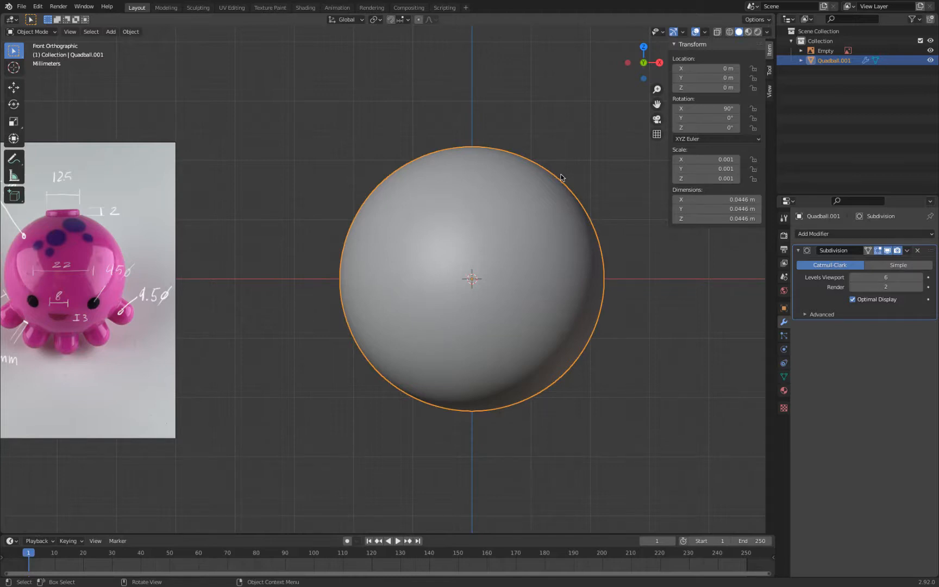
Try the Subdivision viewport level at 2 and return it to 6
{"action": "left_click", "coordinate": [865, 283]}
{"action": "type", "text": "2"}
{"action": "key", "text": "Return"}
{"action": "left_click_drag", "start_coordinate": [865, 283], "coordinate": [937, 295]}
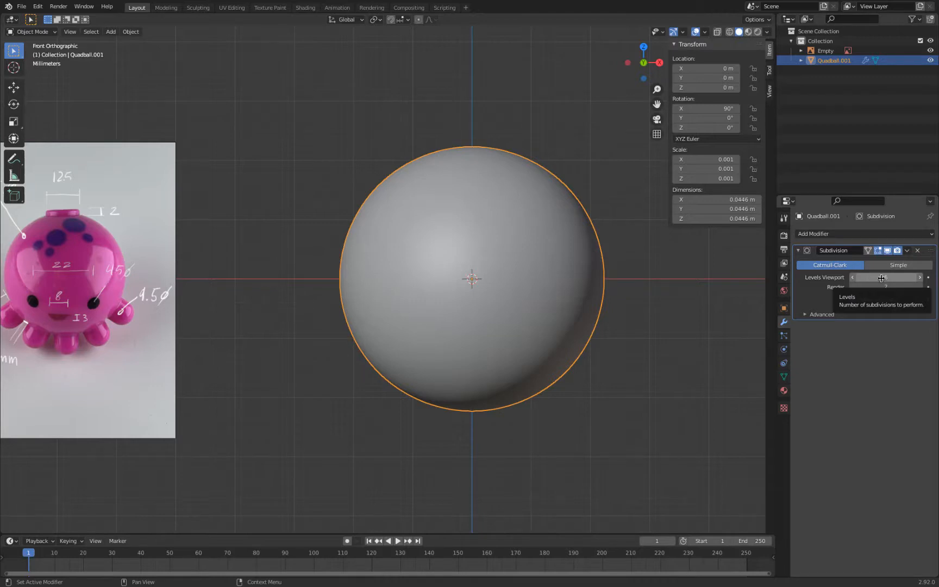
Set the Quadball sphere's X, Y and Z dimensions to 45 mm each
{"action": "double_click", "coordinate": [714, 200]}
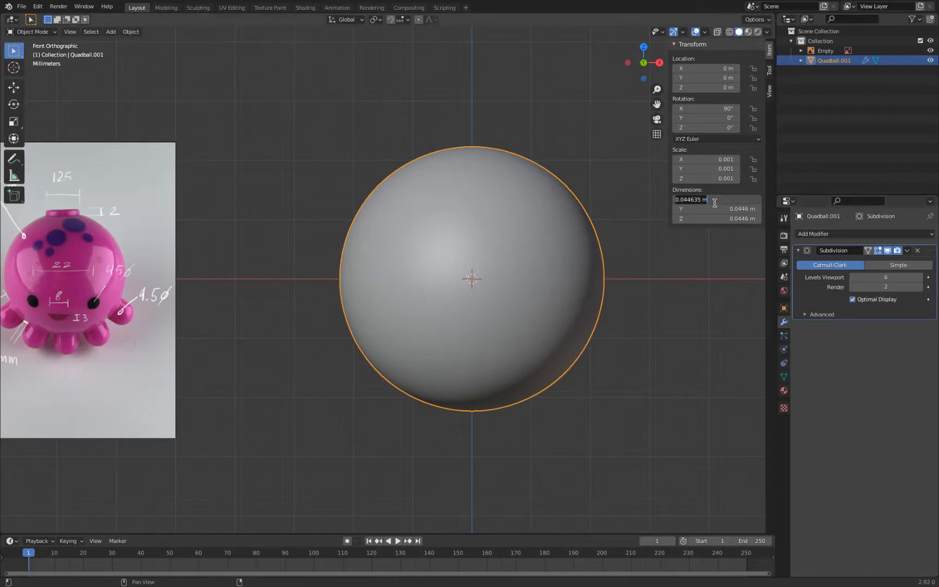
{"action": "left_click", "coordinate": [411, 436]}
{"action": "middle_click_drag", "start_coordinate": [315, 432], "coordinate": [443, 410], "text": "shift"}
{"action": "double_click", "coordinate": [727, 199]}
{"action": "type", "text": "45mm"}
{"action": "key", "text": "Tab"}
{"action": "type", "text": "45mm"}
{"action": "key", "text": "Return"}
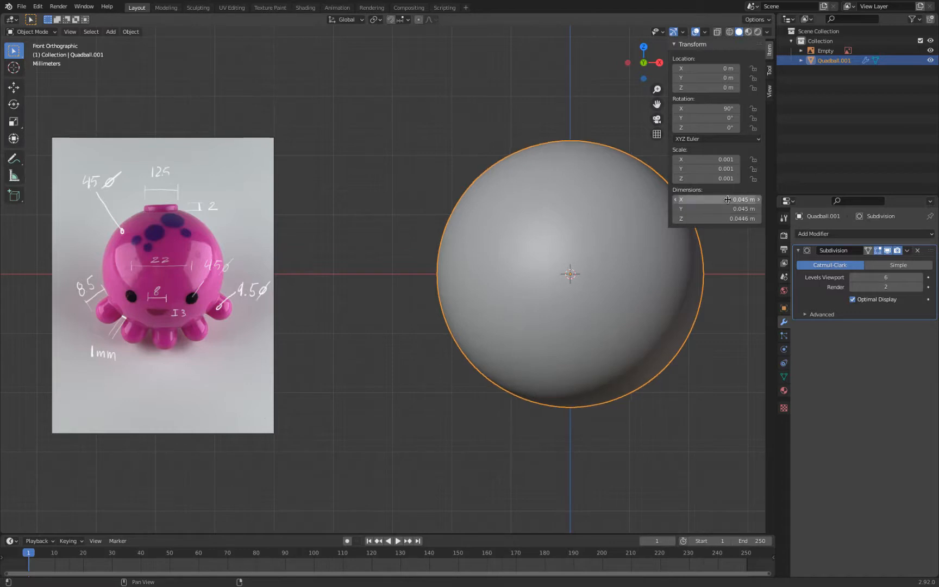
{"action": "double_click", "coordinate": [728, 219]}
{"action": "type", "text": "45mm"}
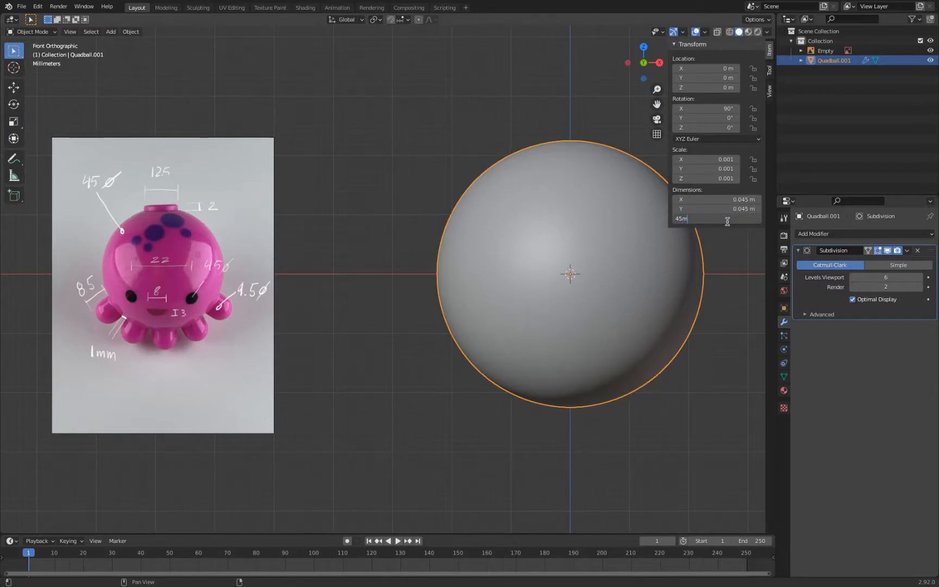
{"action": "key", "text": "Return"}
Set the sphere's Subdivision viewport level to 2 and check its X dimension
{"action": "left_click", "coordinate": [873, 278]}
{"action": "type", "text": "2"}
{"action": "key", "text": "Return"}
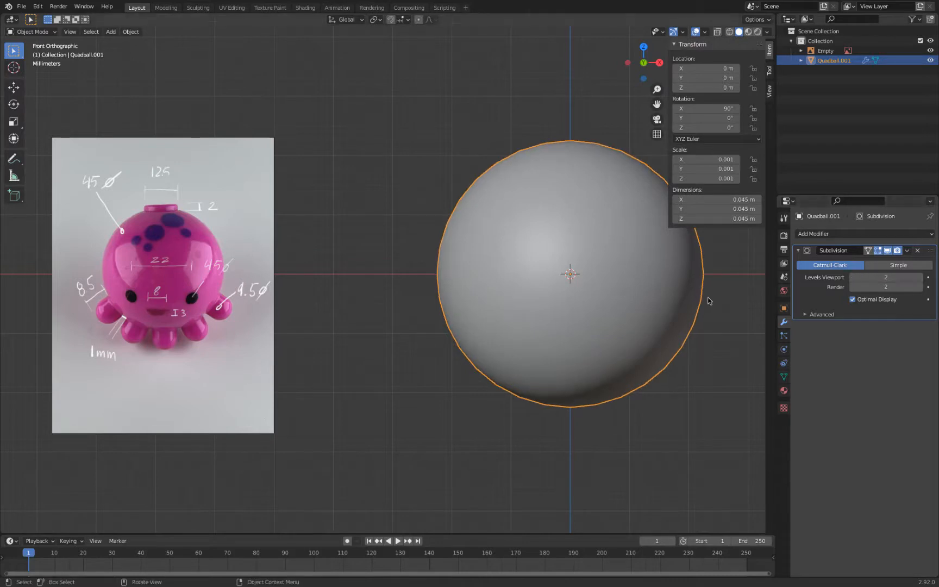
{"action": "middle_click_drag", "start_coordinate": [682, 294], "coordinate": [651, 299], "text": "shift"}
{"action": "left_click", "coordinate": [712, 199]}
{"action": "key", "text": "Return"}
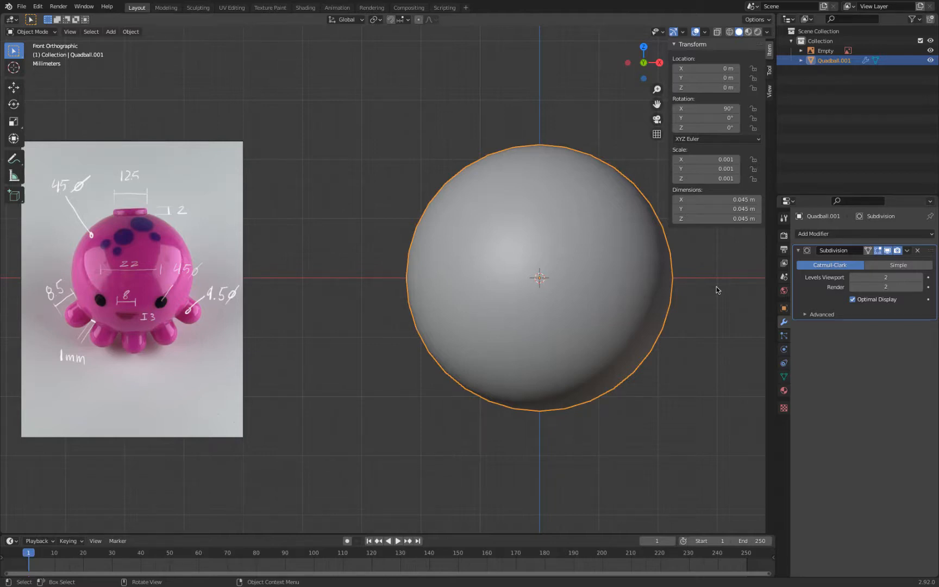
Apply the scale of the 45 mm sphere
{"action": "left_click", "coordinate": [131, 31]}
{"action": "mouse_move", "coordinate": [145, 82]}
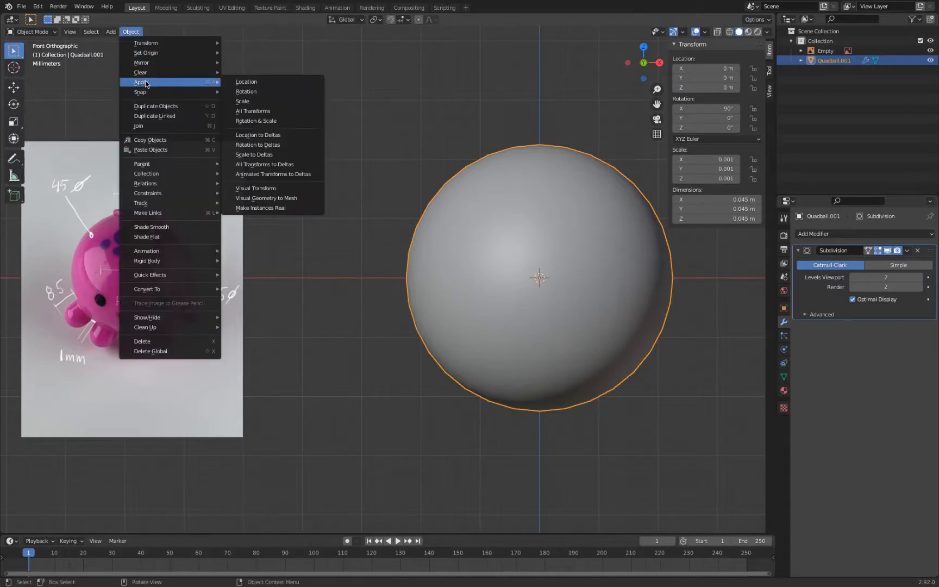
{"action": "left_click", "coordinate": [252, 102]}
{"action": "scroll", "coordinate": [278, 119], "scroll_direction": "down", "scroll_amount": 2}
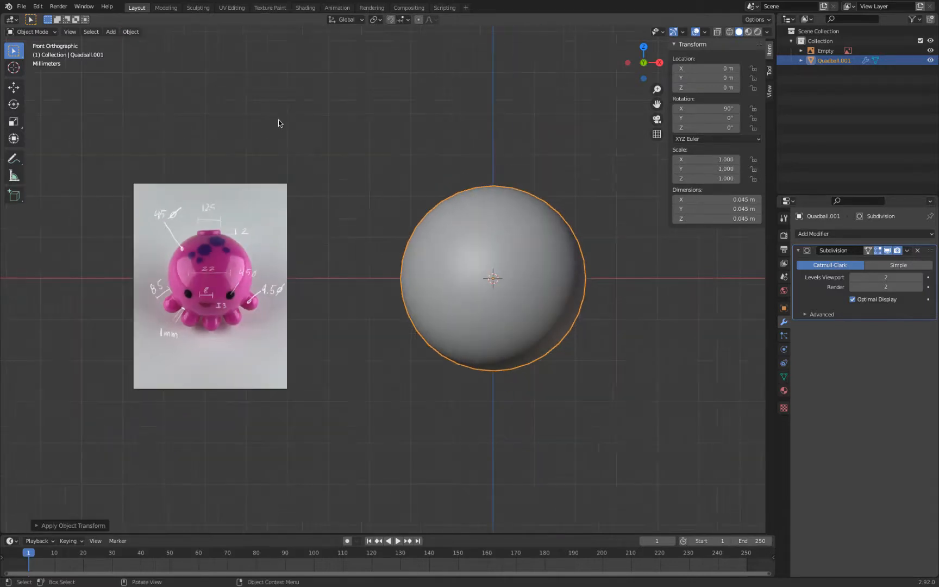
{"action": "middle_click_drag", "start_coordinate": [283, 122], "coordinate": [322, 94], "text": "shift"}
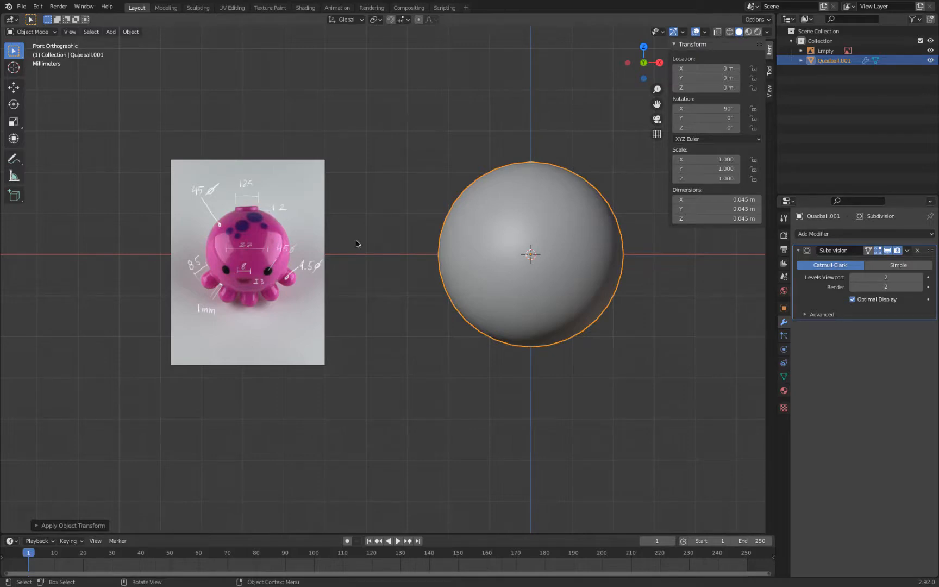
Duplicate the body sphere and move the copy straight up along Z by about 47 mm
{"action": "key", "text": "Tab"}
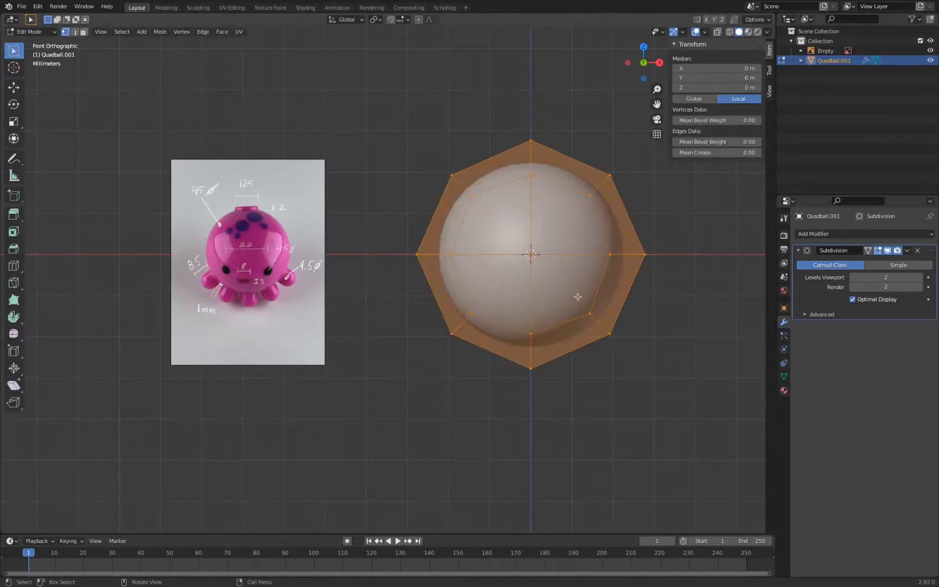
{"action": "key", "text": "Tab"}
{"action": "middle_click_drag", "start_coordinate": [565, 243], "coordinate": [503, 291], "text": "shift"}
{"action": "key", "text": "shift+d"}
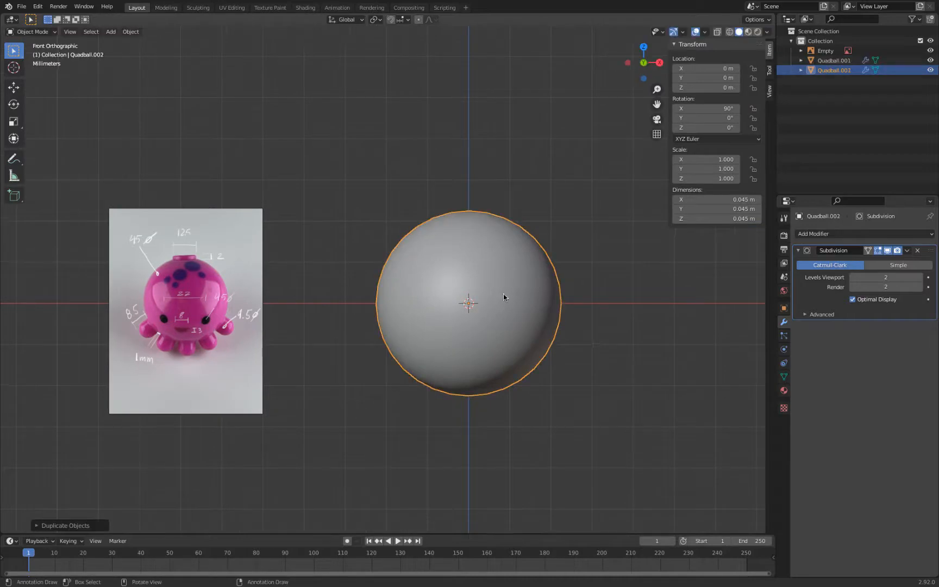
{"action": "scroll", "coordinate": [503, 289], "scroll_direction": "down", "scroll_amount": 2}
{"action": "key", "text": "z"}
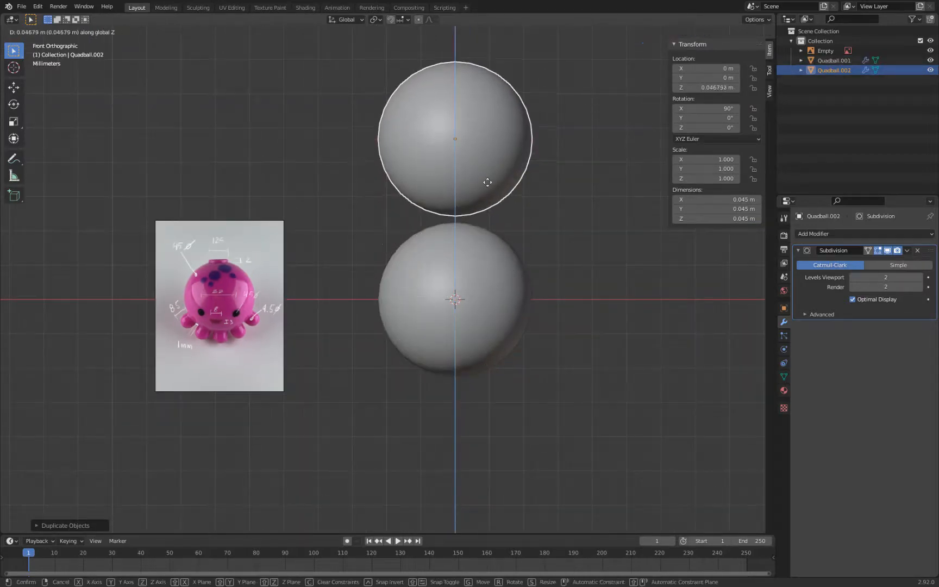
{"action": "left_click", "coordinate": [489, 179]}
{"action": "middle_click_drag", "start_coordinate": [493, 131], "coordinate": [493, 150], "text": "shift"}
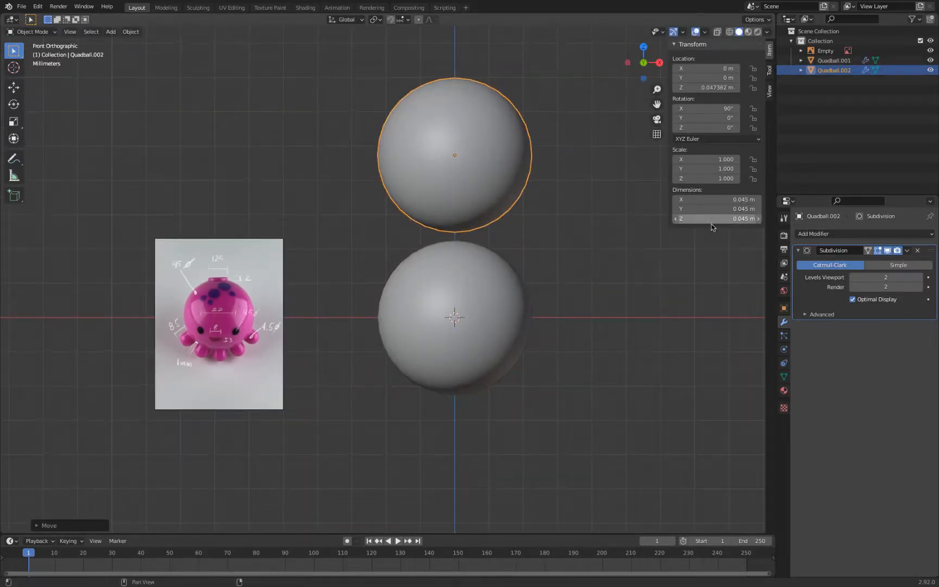
Set the duplicated upper sphere's X, Y and Z dimensions to 12.5 mm each
{"action": "left_click", "coordinate": [718, 199]}
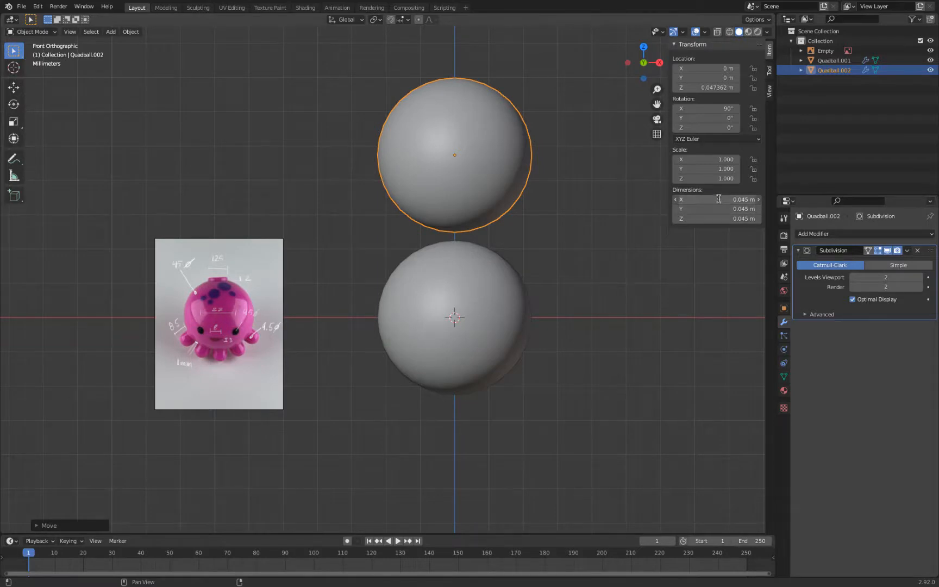
{"action": "type", "text": "12.5mm"}
{"action": "key", "text": "Return"}
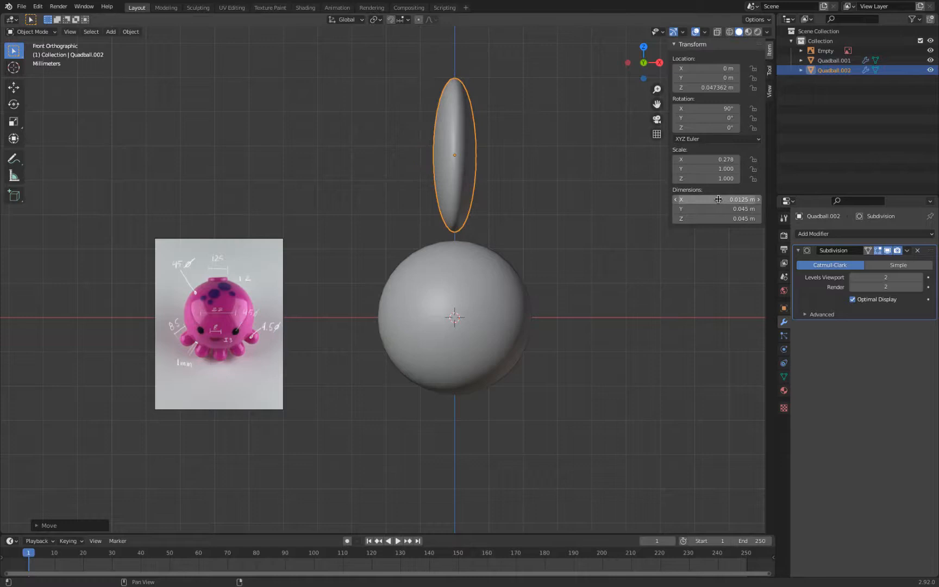
{"action": "left_click", "coordinate": [703, 211]}
{"action": "type", "text": "12.5mm"}
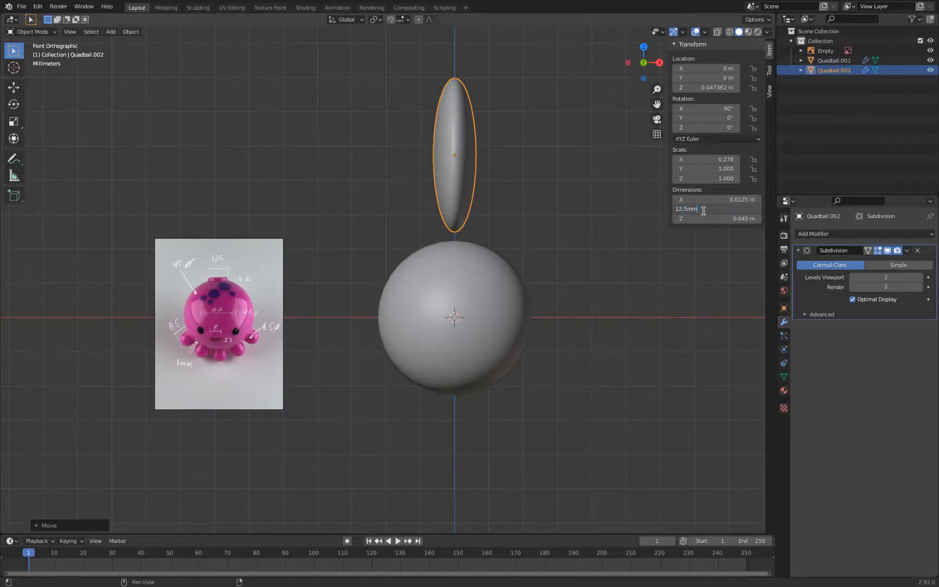
{"action": "key", "text": "Return"}
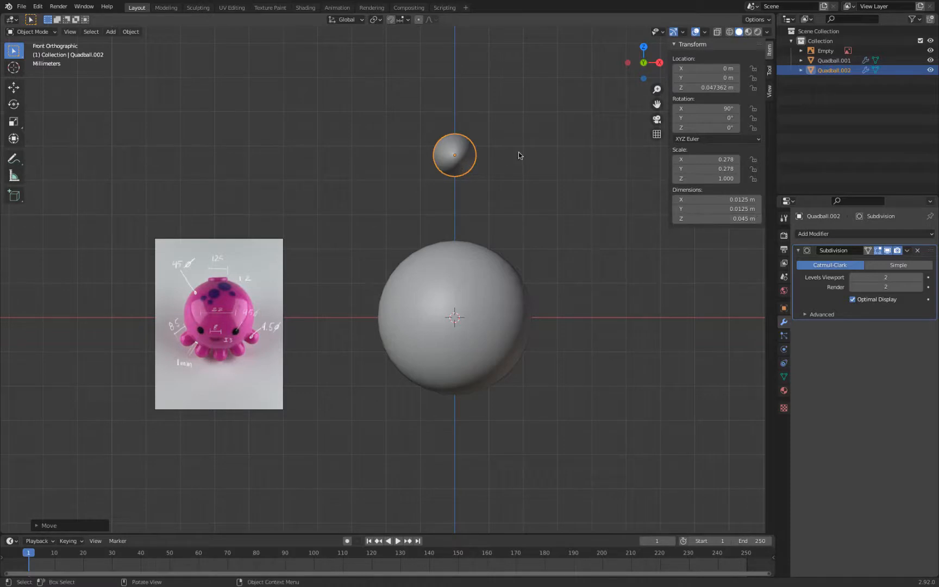
{"action": "middle_click_drag", "start_coordinate": [517, 152], "coordinate": [478, 169]}
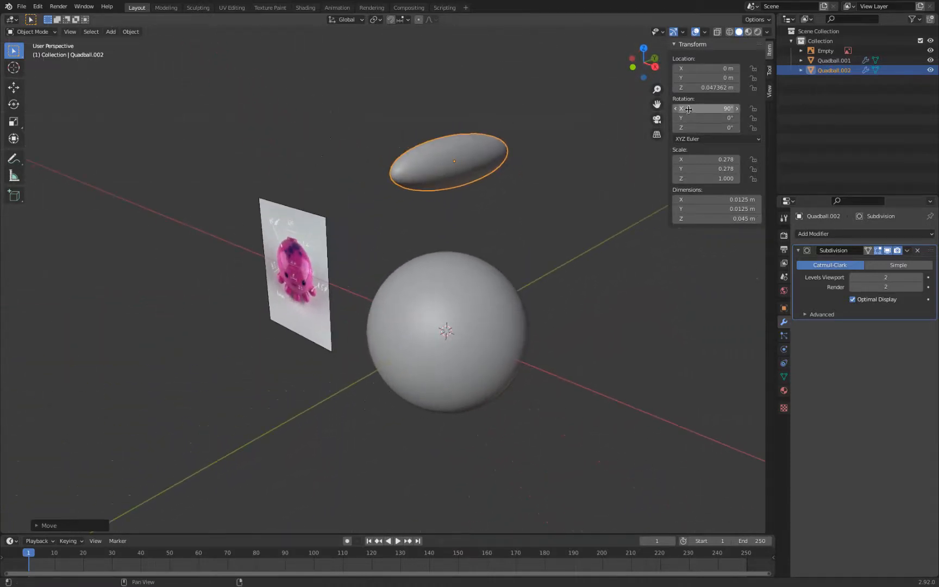
{"action": "left_click", "coordinate": [727, 221]}
{"action": "type", "text": "0.0125"}
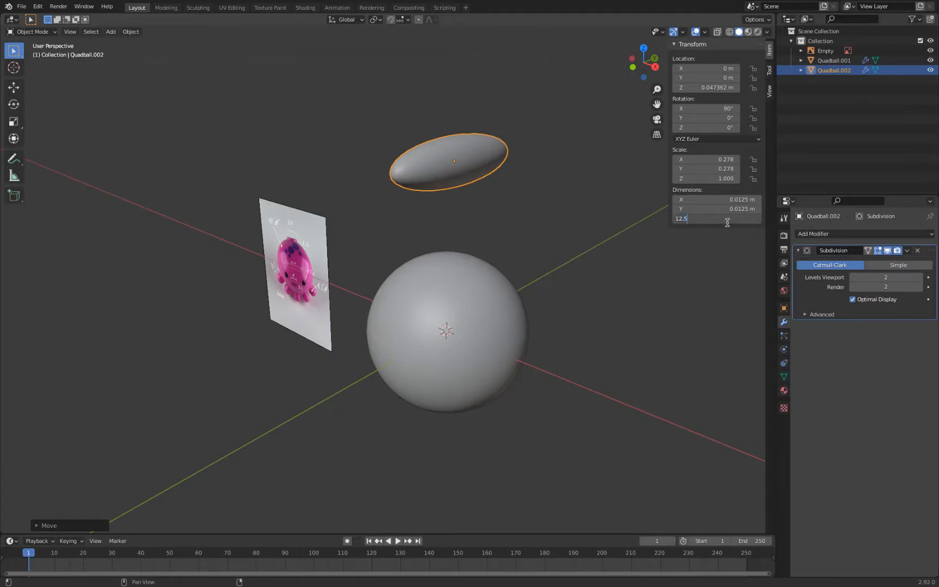
{"action": "key", "text": "Return"}
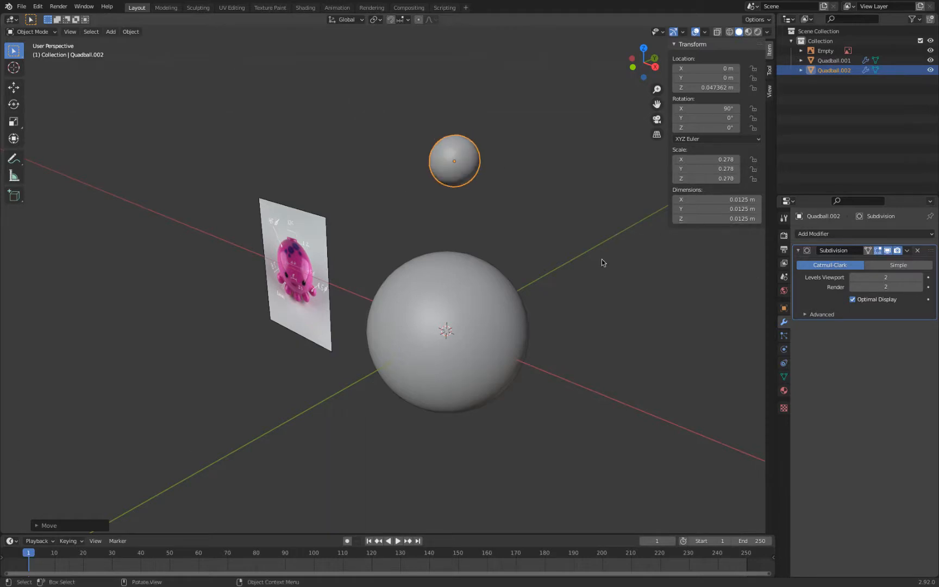
Apply rotation and scale to both the 12.5 mm sphere and the body sphere
{"action": "left_click", "coordinate": [504, 299], "text": "shift"}
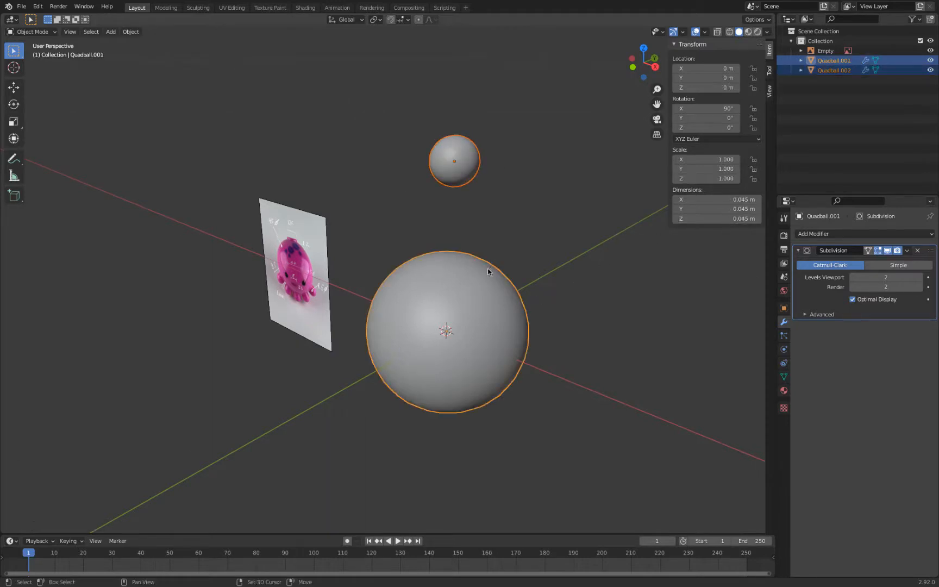
{"action": "left_click", "coordinate": [141, 33]}
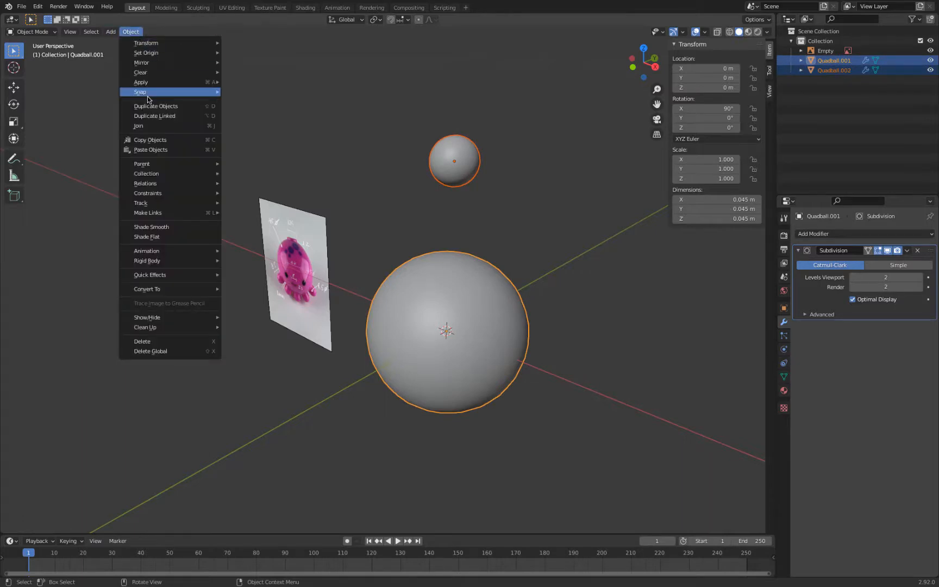
{"action": "key", "text": "Escape"}
{"action": "left_click", "coordinate": [131, 32]}
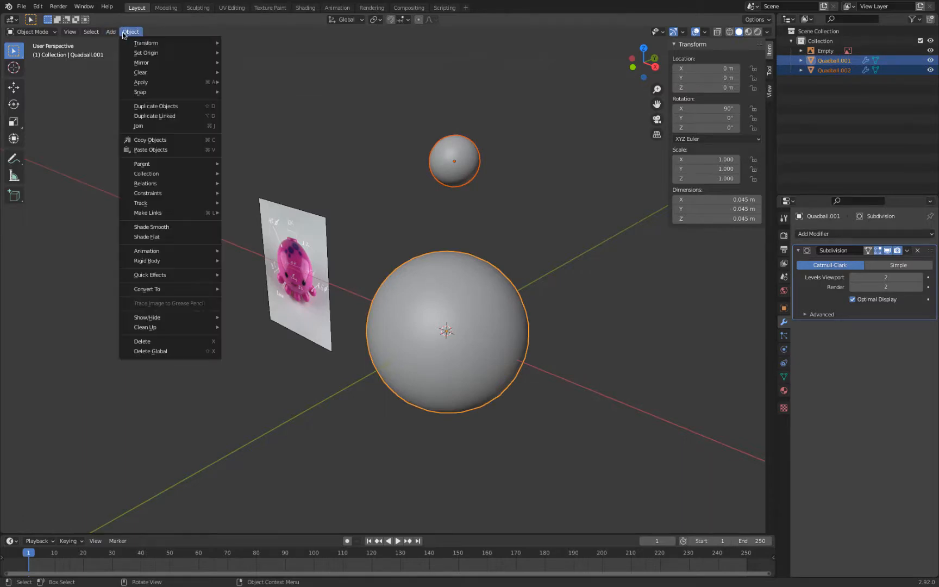
{"action": "mouse_move", "coordinate": [145, 92]}
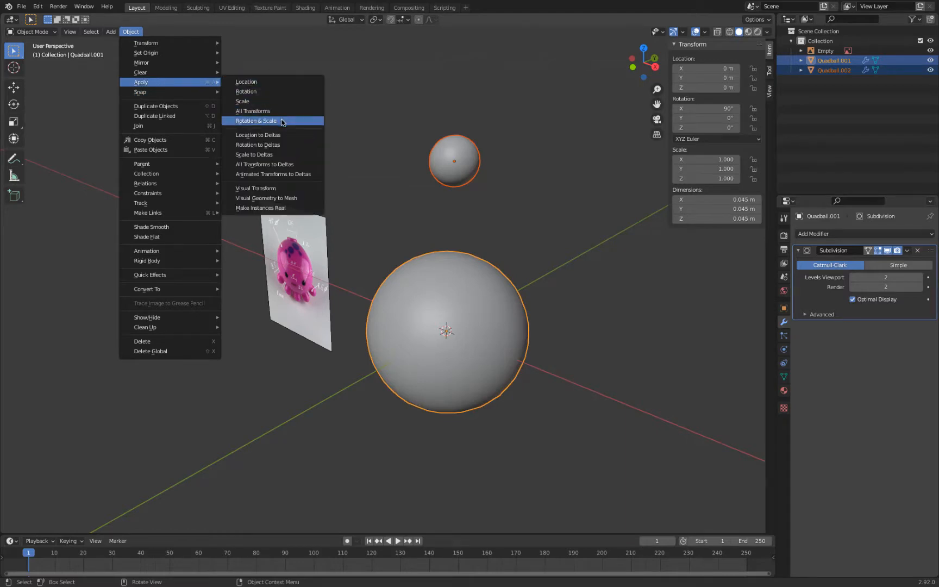
{"action": "left_click", "coordinate": [283, 121]}
Delete the small sphere's vertices below its middle ring, working in wireframe from the front view
{"action": "left_click", "coordinate": [449, 167]}
{"action": "key", "text": "KP_1"}
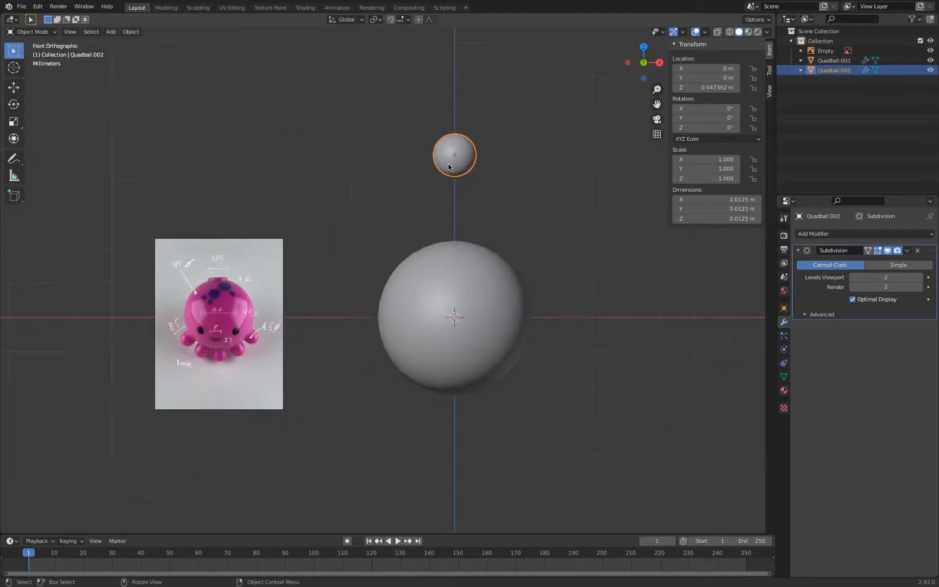
{"action": "key", "text": "Tab"}
{"action": "scroll", "coordinate": [451, 155], "scroll_direction": "up", "scroll_amount": 2}
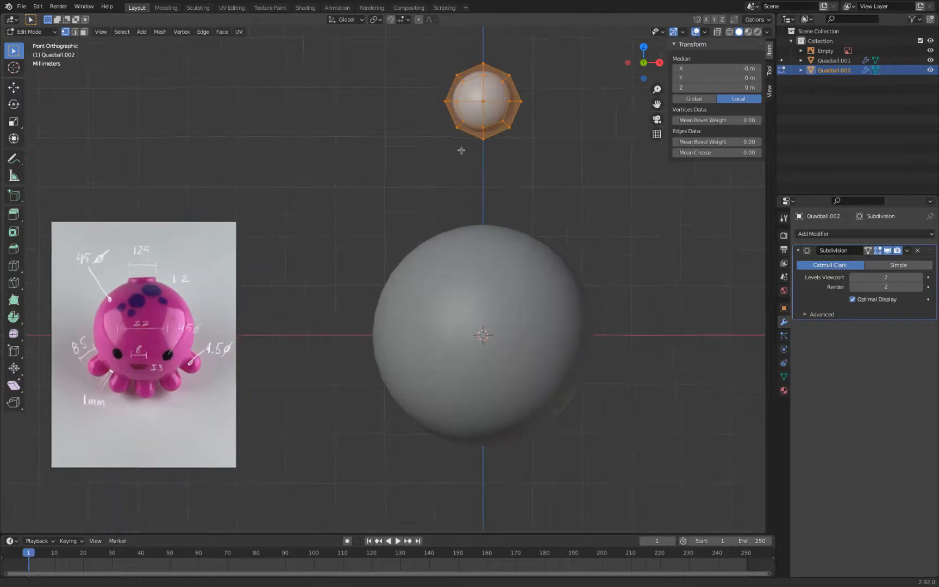
{"action": "middle_click_drag", "start_coordinate": [463, 151], "coordinate": [432, 203], "text": "shift"}
{"action": "key", "text": "alt+a"}
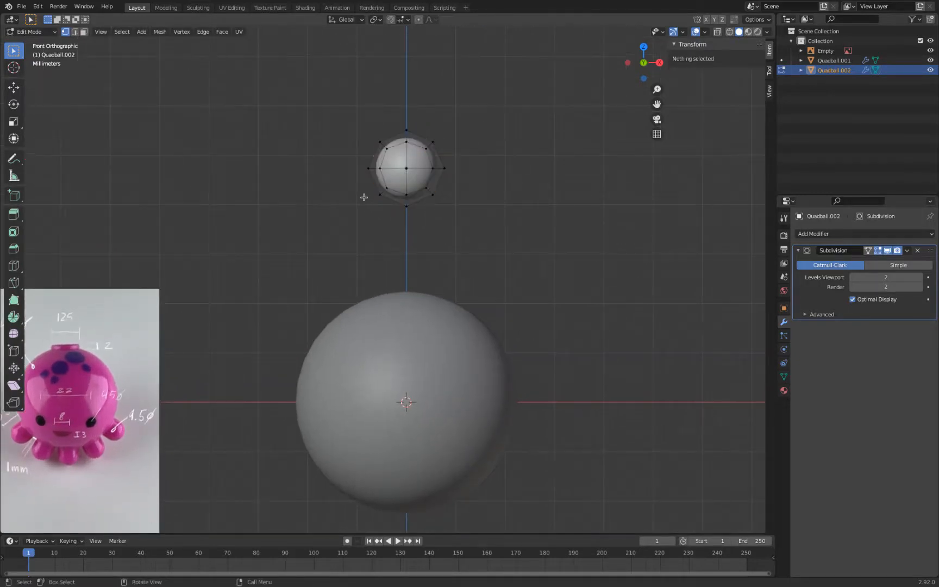
{"action": "key", "text": "z"}
{"action": "left_click", "coordinate": [300, 198]}
{"action": "key", "text": "b"}
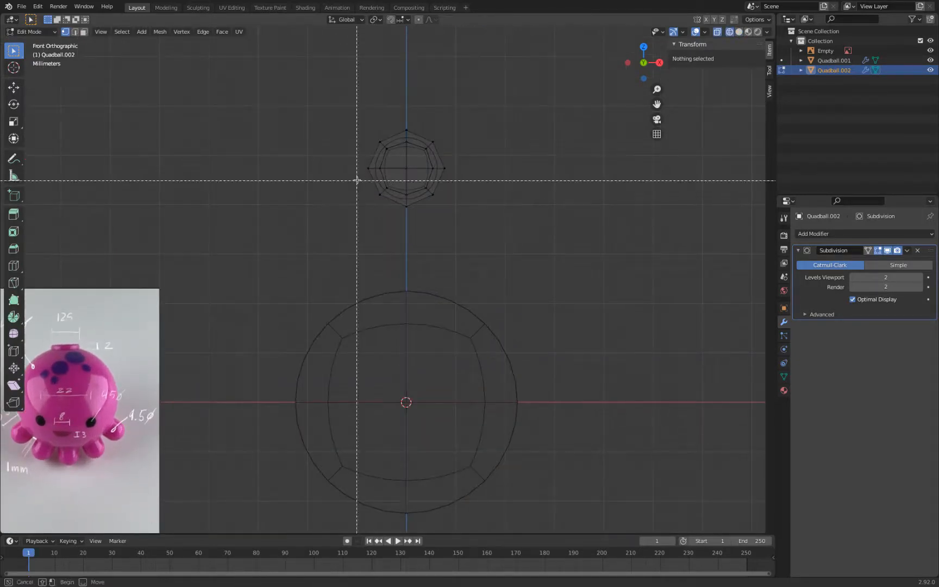
{"action": "left_click_drag", "start_coordinate": [356, 180], "coordinate": [492, 235]}
{"action": "left_click_drag", "start_coordinate": [327, 105], "coordinate": [470, 164], "text": "shift"}
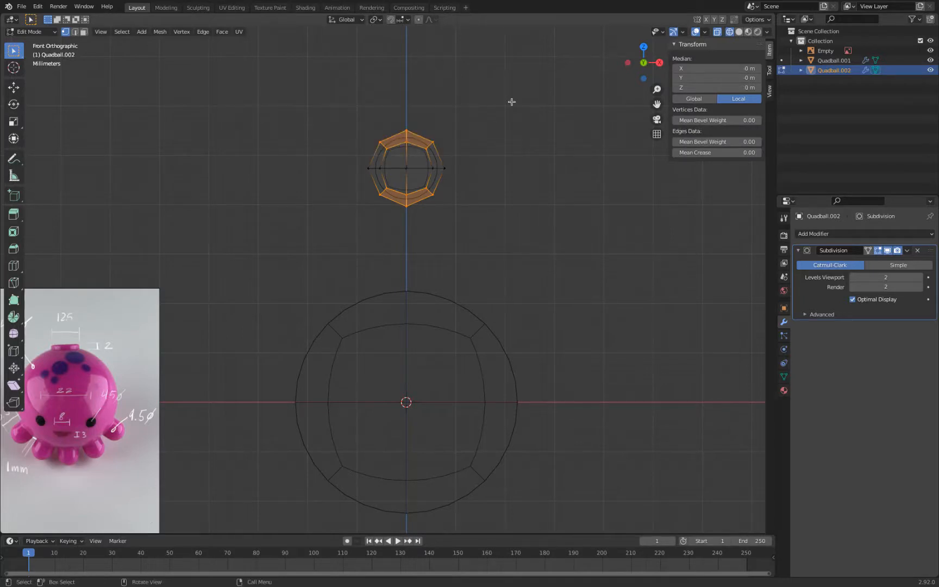
{"action": "key", "text": "b"}
{"action": "left_click_drag", "start_coordinate": [346, 106], "coordinate": [463, 157]}
{"action": "key", "text": "x"}
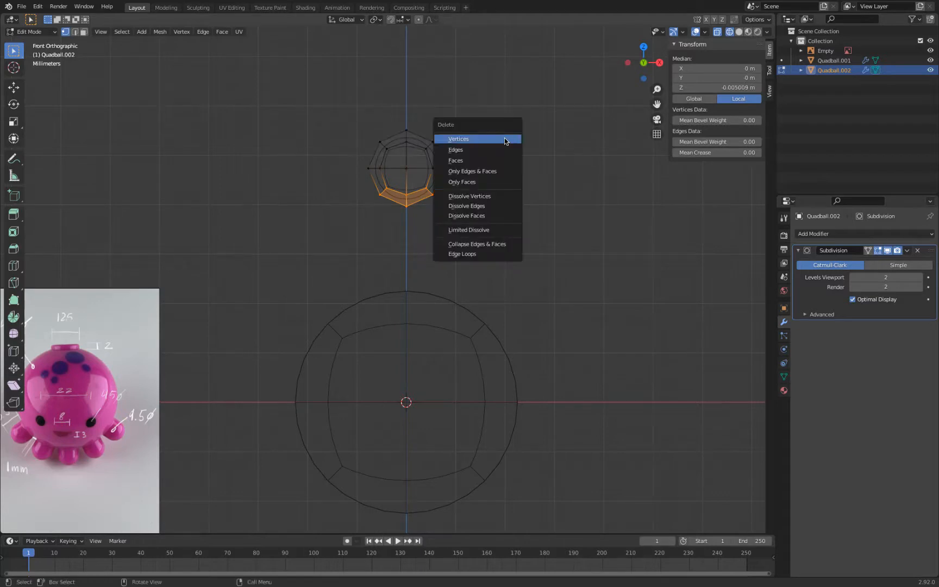
{"action": "left_click", "coordinate": [506, 141]}
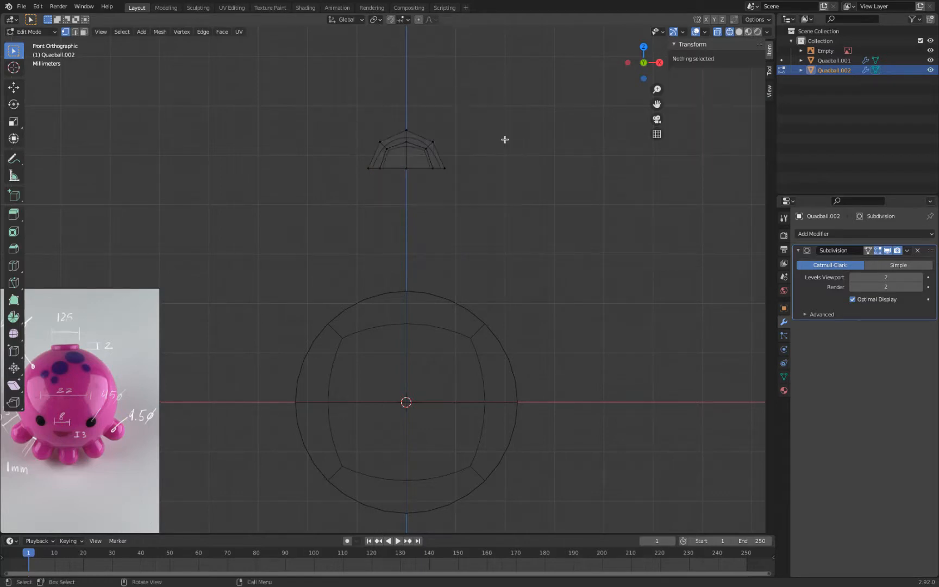
Flatten the remaining upper vertices of the small half-sphere by scaling them to 0 along Z
{"action": "key", "text": "b"}
{"action": "left_click_drag", "start_coordinate": [369, 117], "coordinate": [462, 158]}
{"action": "key", "text": "s"}
{"action": "key", "text": "z"}
{"action": "key", "text": "0"}
{"action": "key", "text": "Return"}
{"action": "middle_click_drag", "start_coordinate": [496, 96], "coordinate": [482, 153]}
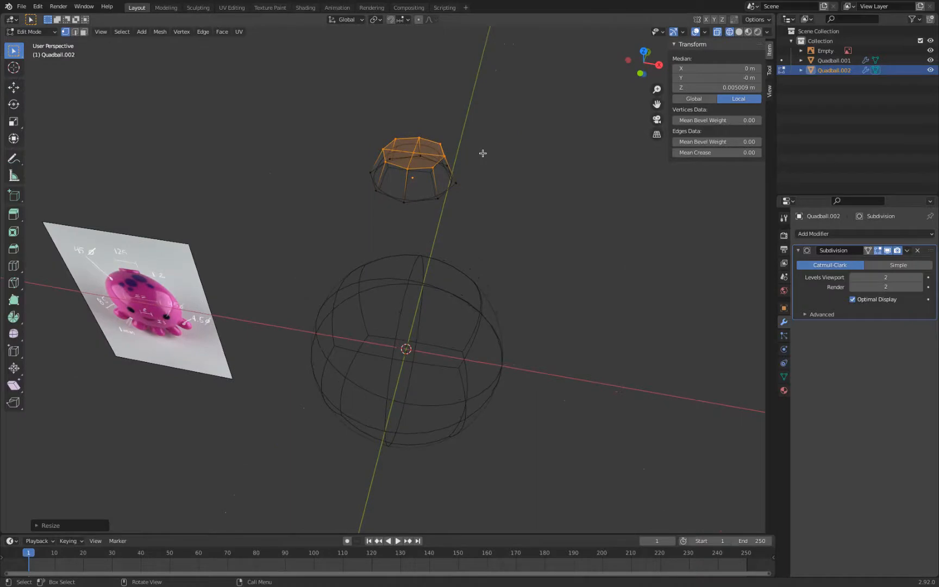
{"action": "key", "text": "KP_1"}
Set snapping to Vertex and move the flattened top vertices down to the level of the open base ring
{"action": "left_click", "coordinate": [407, 20]}
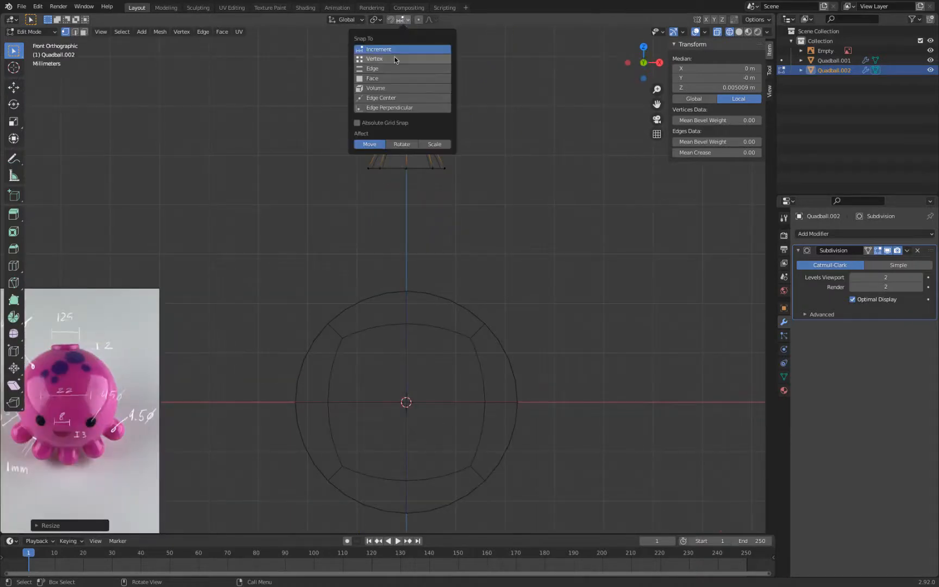
{"action": "left_click", "coordinate": [395, 60]}
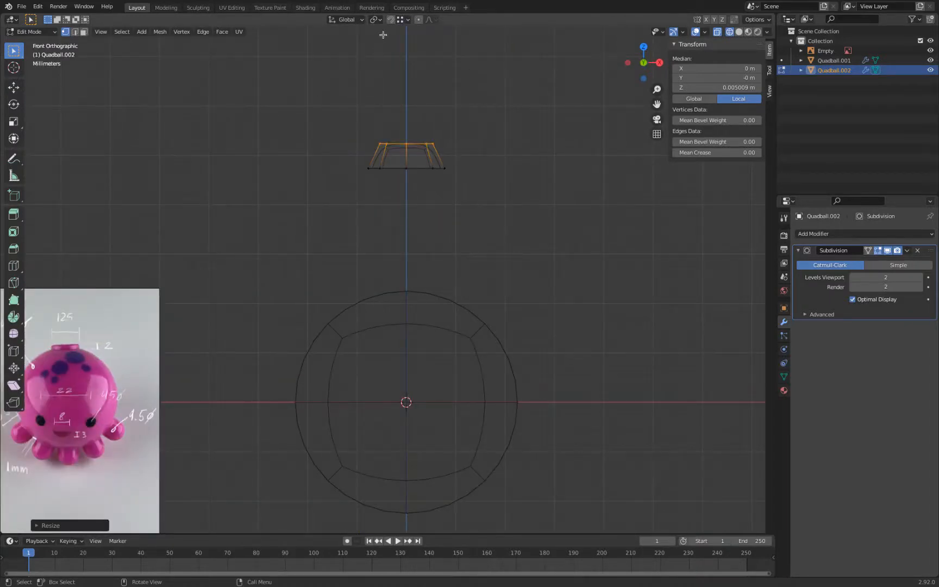
{"action": "left_click", "coordinate": [13, 87]}
{"action": "left_click_drag", "start_coordinate": [404, 108], "coordinate": [387, 164]}
{"action": "middle_click_drag", "start_coordinate": [386, 164], "coordinate": [367, 238]}
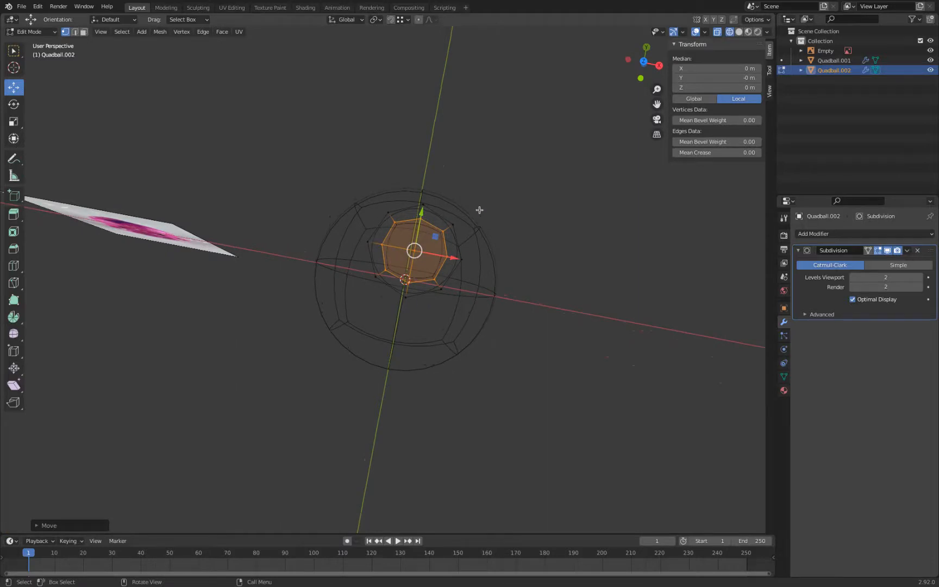
{"action": "scroll", "coordinate": [479, 211], "scroll_direction": "up", "scroll_amount": 2}
Try dissolving the edges of the flat disc's inner octagonal loop in solid shading, and undo the dissolve
{"action": "left_click", "coordinate": [484, 167], "text": "alt"}
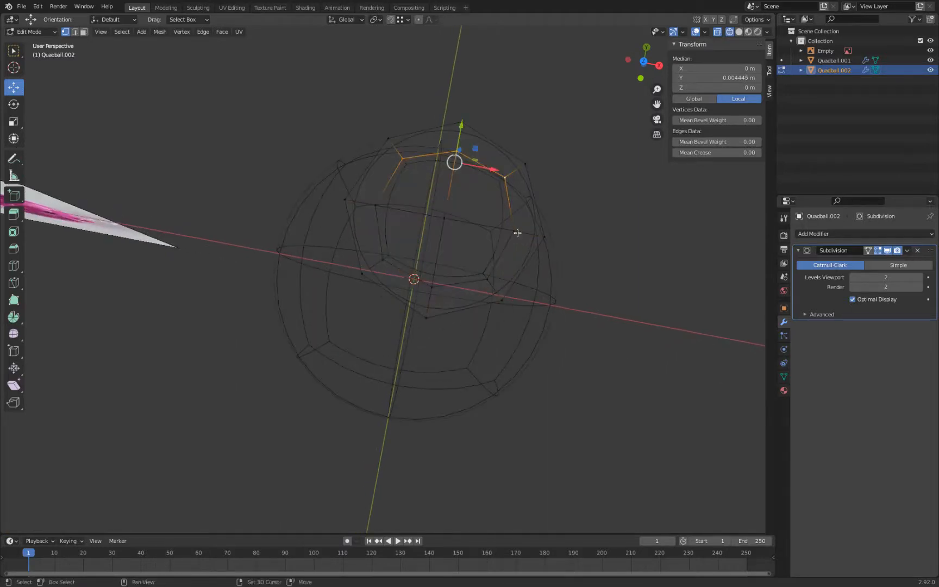
{"action": "middle_click_drag", "start_coordinate": [517, 232], "coordinate": [549, 189]}
{"action": "key", "text": "z"}
{"action": "left_click", "coordinate": [607, 188]}
{"action": "left_click", "coordinate": [435, 175], "text": "shift"}
{"action": "left_click", "coordinate": [384, 160], "text": "shift"}
{"action": "left_click", "coordinate": [372, 120], "text": "shift"}
{"action": "key", "text": "z"}
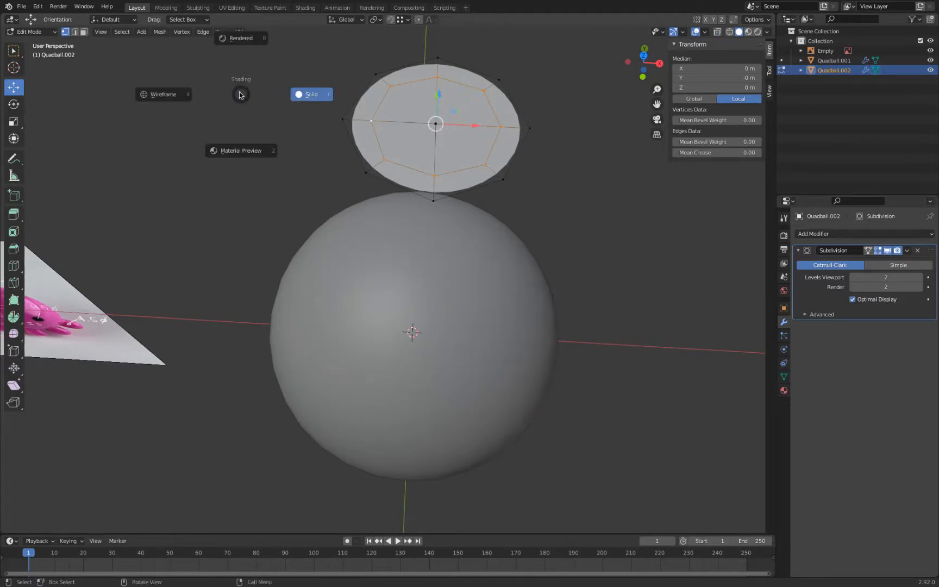
{"action": "key", "text": "Escape"}
{"action": "key", "text": "x"}
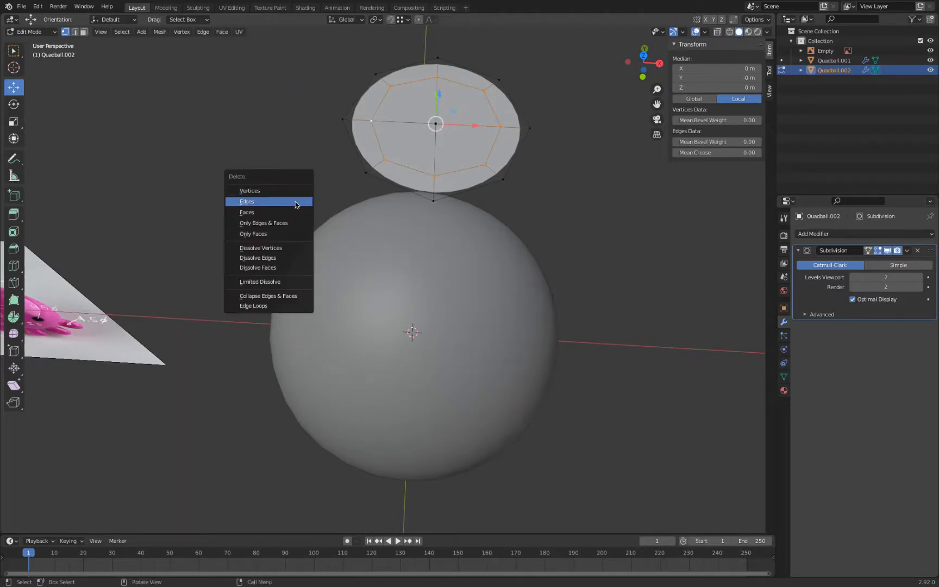
{"action": "left_click", "coordinate": [299, 258]}
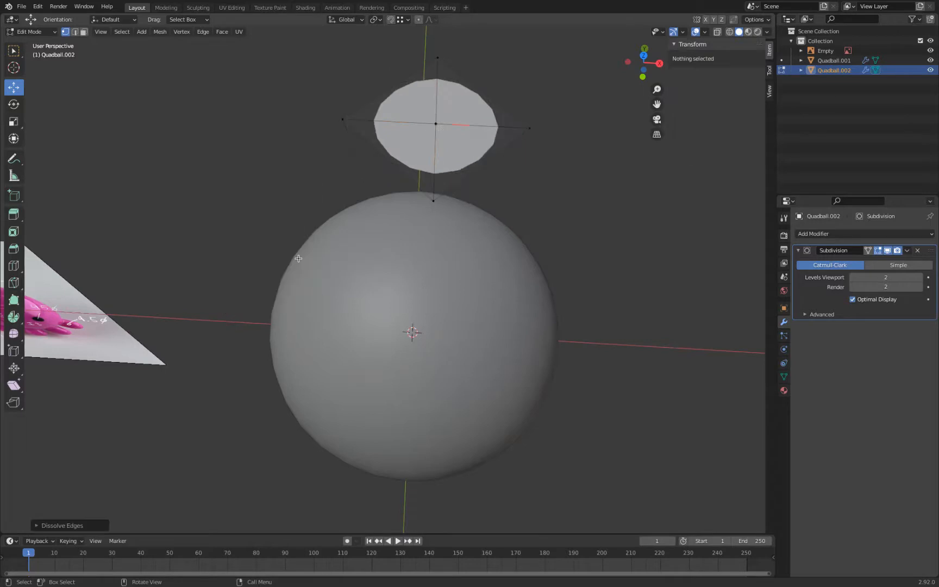
{"action": "key", "text": "ctrl+z"}
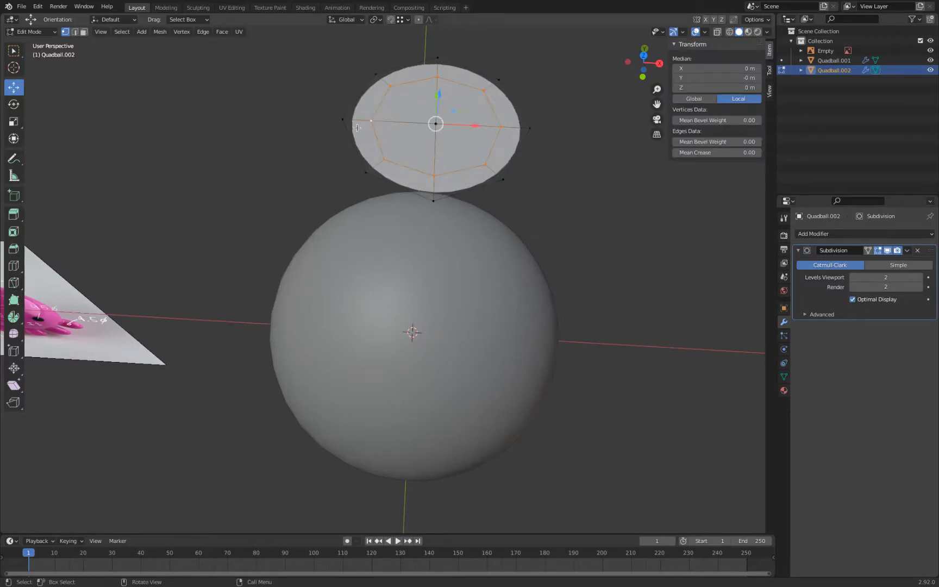
Delete the four diagonal corner vertices of the disc's inner loop
{"action": "left_click", "coordinate": [385, 159]}
{"action": "left_click", "coordinate": [484, 164], "text": "shift"}
{"action": "left_click", "coordinate": [485, 91], "text": "shift"}
{"action": "left_click", "coordinate": [393, 86], "text": "shift"}
{"action": "key", "text": "x"}
{"action": "left_click", "coordinate": [367, 25]}
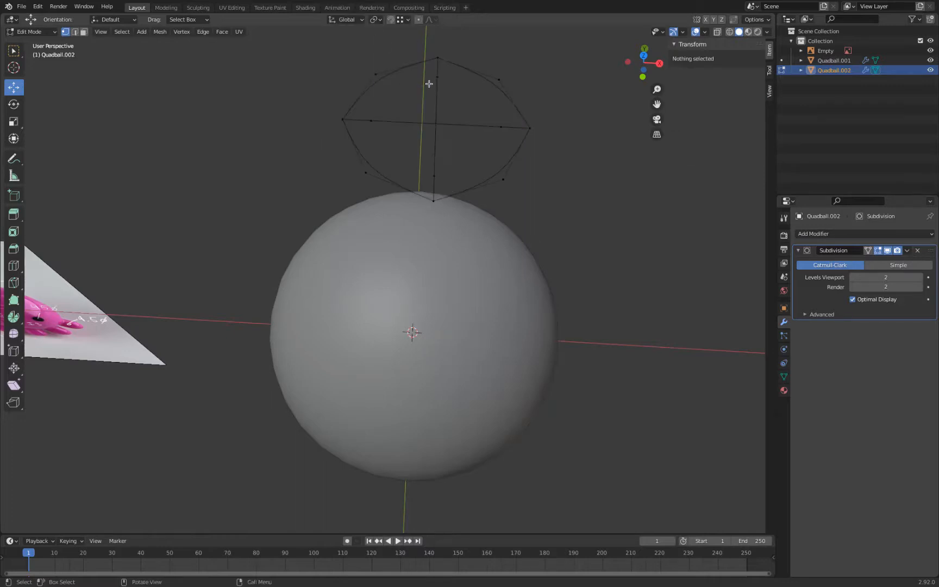
Dissolve the four vertices midway along the disc's cross edges
{"action": "left_click", "coordinate": [369, 121], "text": "shift"}
{"action": "left_click", "coordinate": [434, 175], "text": "shift"}
{"action": "left_click", "coordinate": [501, 127], "text": "shift"}
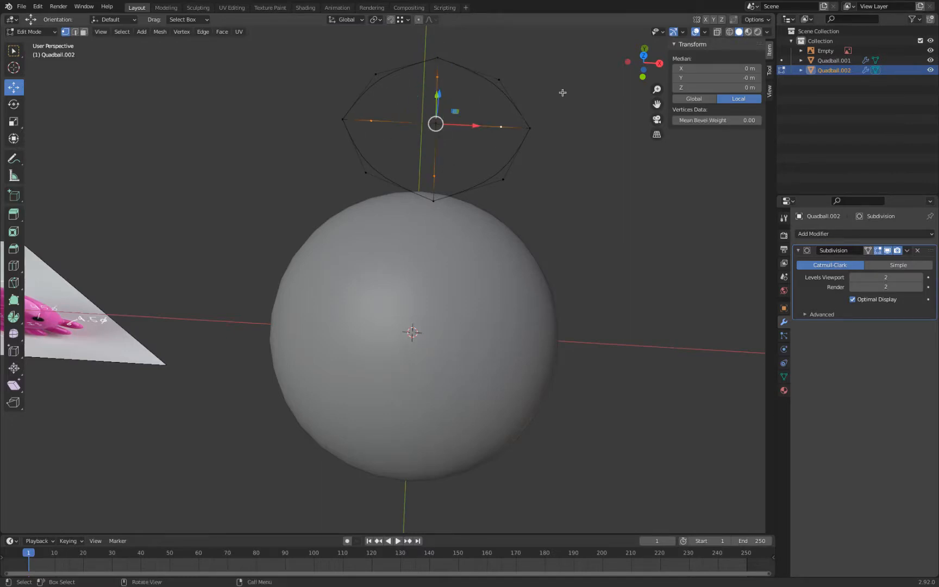
{"action": "key", "text": "x"}
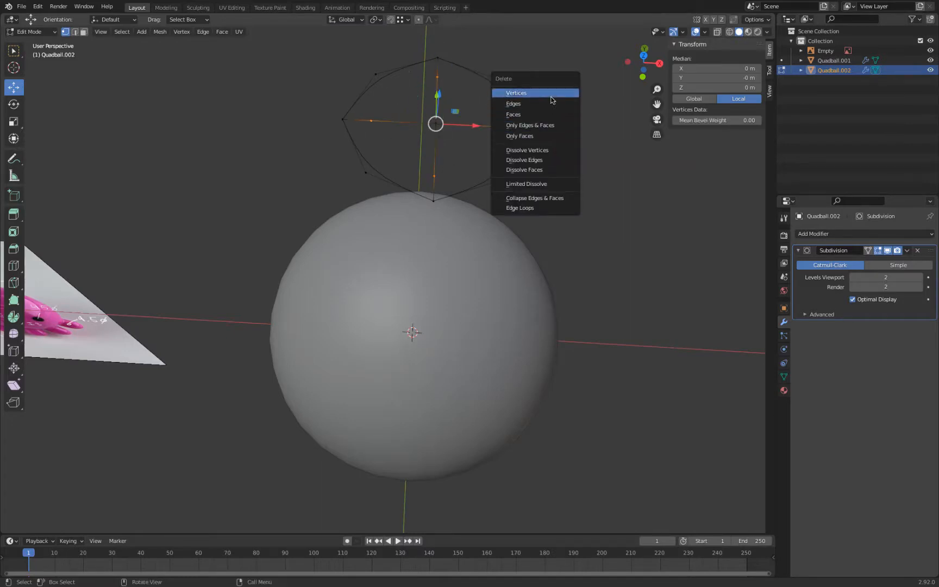
{"action": "left_click", "coordinate": [559, 151]}
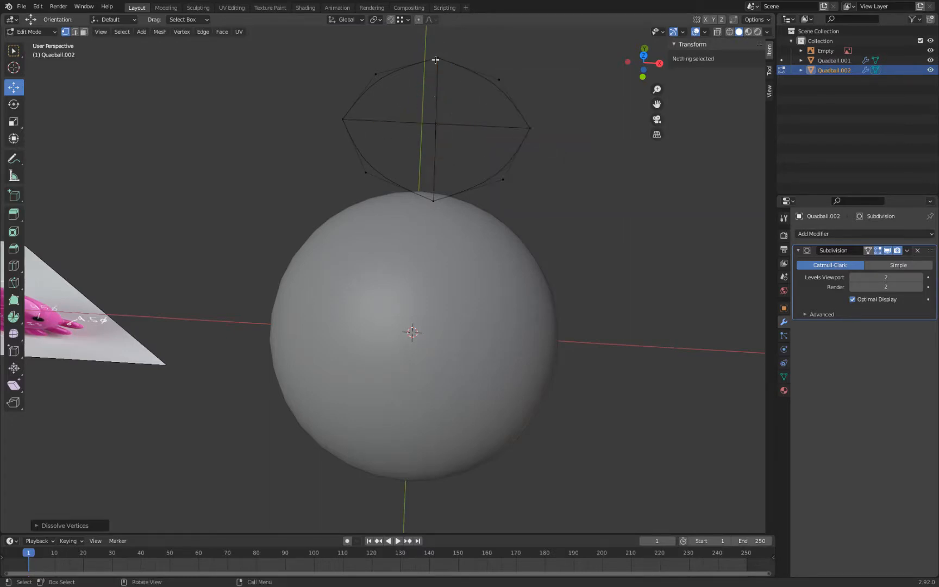
Fill the right half of the disc outline with faces, using the outer vertices and the centre vertex
{"action": "left_click", "coordinate": [436, 60]}
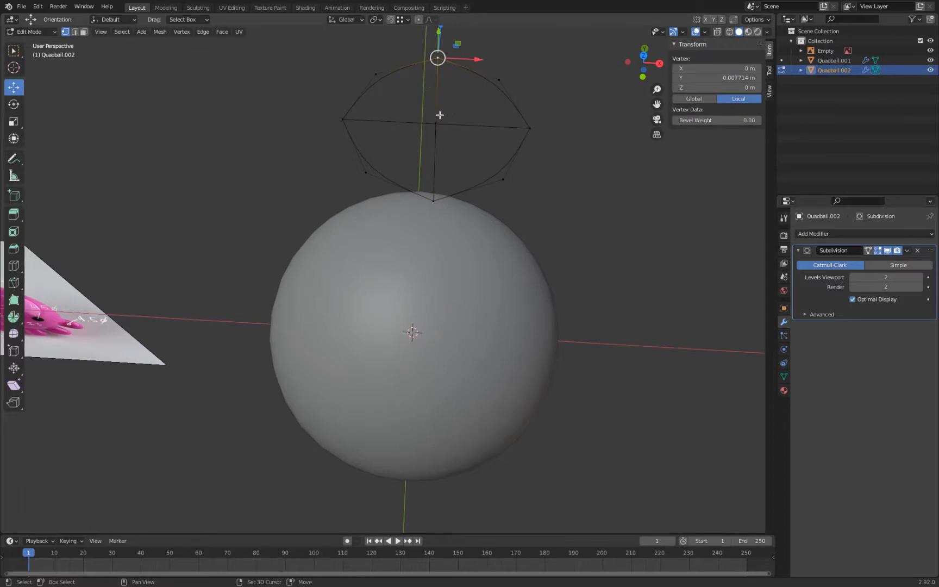
{"action": "left_click", "coordinate": [498, 80], "text": "shift"}
{"action": "left_click", "coordinate": [530, 128], "text": "shift"}
{"action": "left_click", "coordinate": [438, 122], "text": "shift"}
{"action": "left_click", "coordinate": [436, 199], "text": "shift"}
{"action": "left_click", "coordinate": [504, 178], "text": "shift"}
{"action": "key", "text": "f"}
Fill the disc's lower-left quadrant with a face between the centre and outer vertices
{"action": "left_click", "coordinate": [433, 123]}
{"action": "left_click", "coordinate": [344, 120], "text": "shift"}
{"action": "left_click", "coordinate": [366, 172], "text": "shift"}
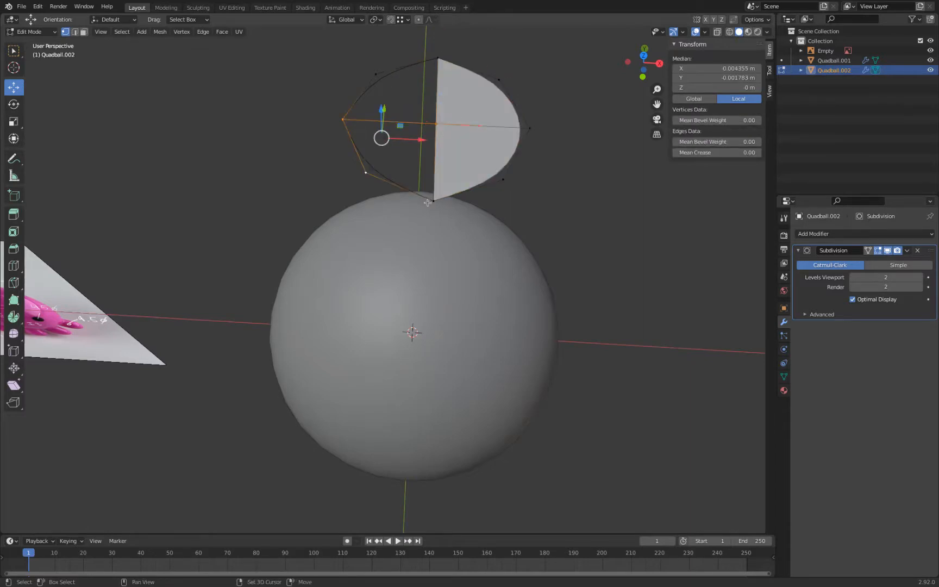
{"action": "left_click", "coordinate": [433, 200], "text": "shift"}
{"action": "key", "text": "f"}
Fill the remaining upper-left quadrant to close the disc, and clear the selection
{"action": "left_click", "coordinate": [435, 124]}
{"action": "left_click", "coordinate": [375, 74], "text": "shift"}
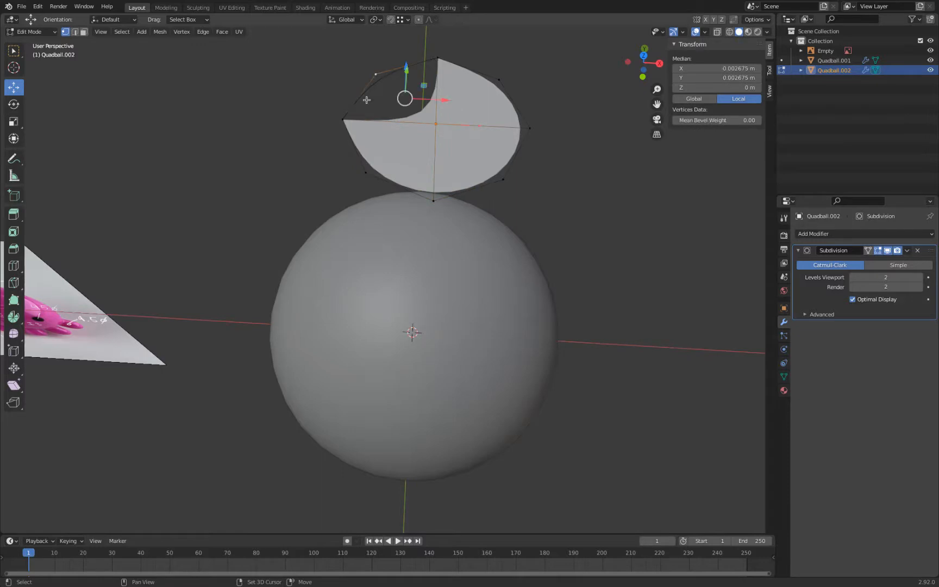
{"action": "left_click", "coordinate": [343, 119], "text": "shift"}
{"action": "key", "text": "f"}
{"action": "key", "text": "ctrl+z"}
{"action": "left_click", "coordinate": [437, 57], "text": "shift"}
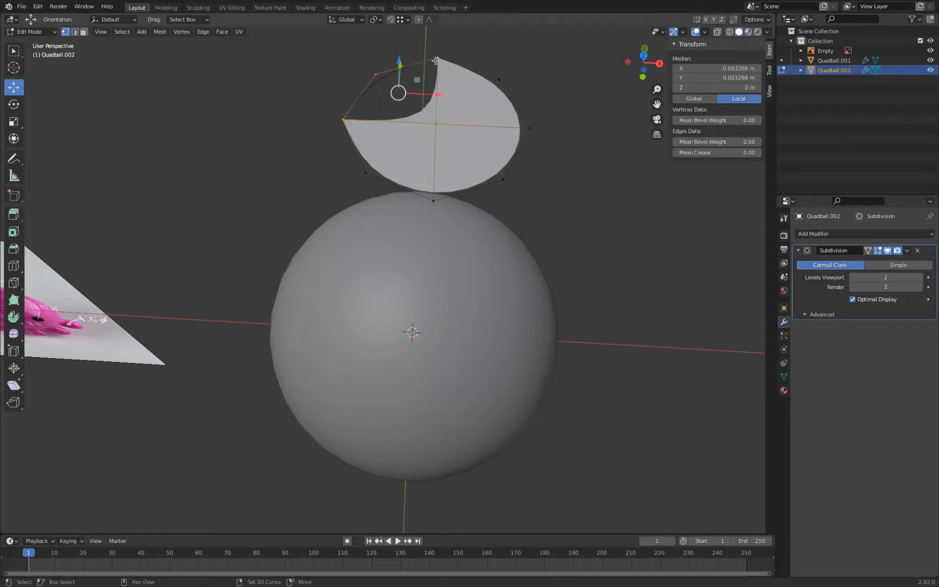
{"action": "key", "text": "f"}
{"action": "key", "text": "a"}
{"action": "key", "text": "alt+a"}
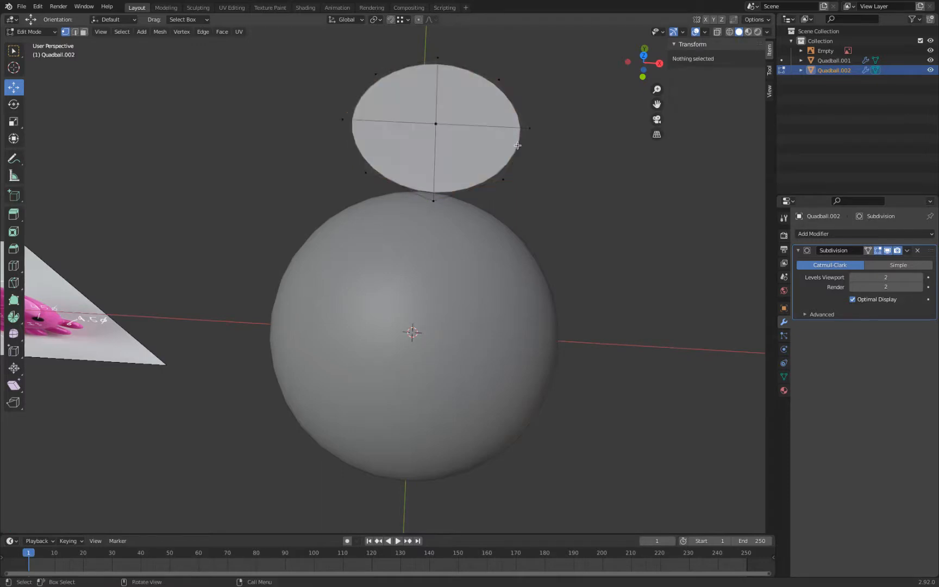
Extrude the whole disc downward along Z by about 3.6 mm in front view
{"action": "left_click", "coordinate": [344, 119]}
{"action": "left_click", "coordinate": [436, 124]}
{"action": "left_click", "coordinate": [376, 74]}
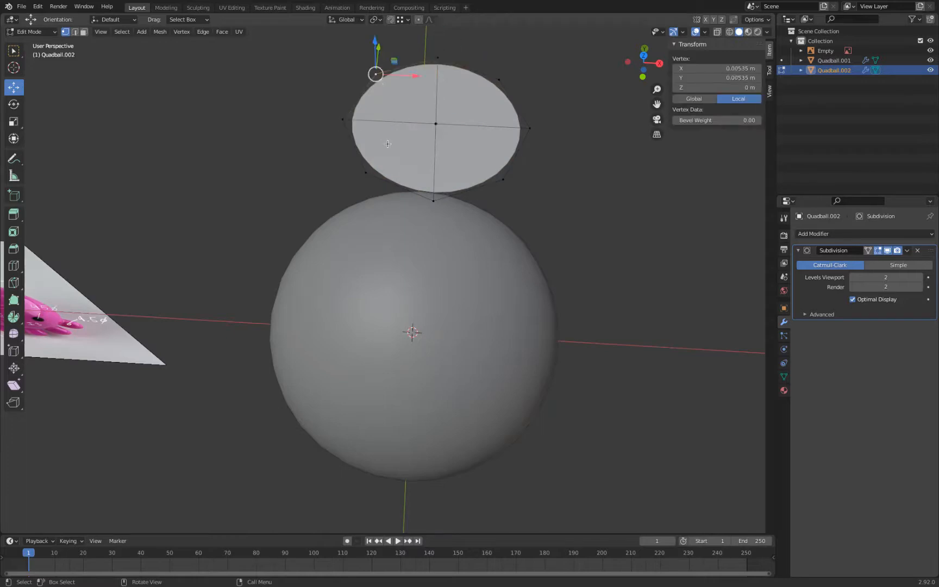
{"action": "left_click", "coordinate": [355, 150], "text": "alt"}
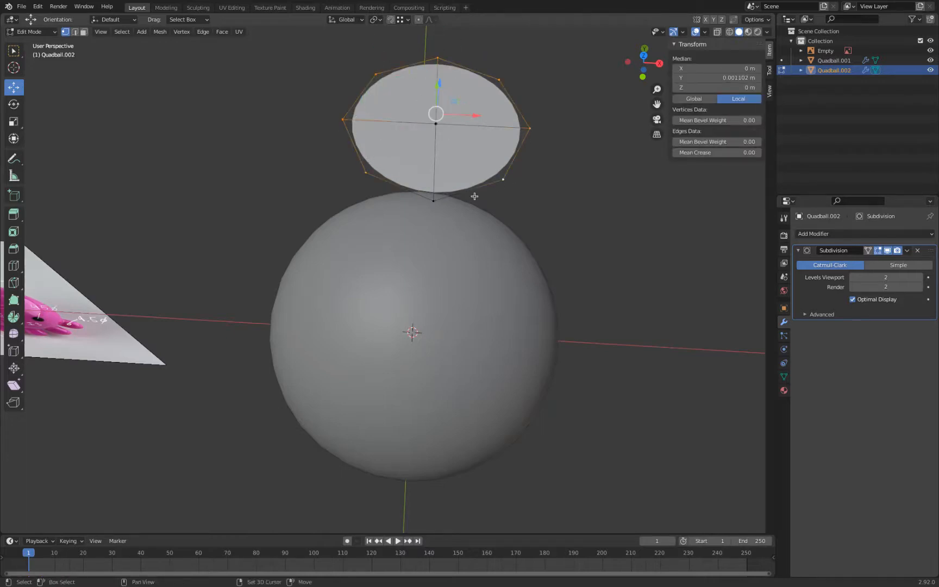
{"action": "key", "text": "a"}
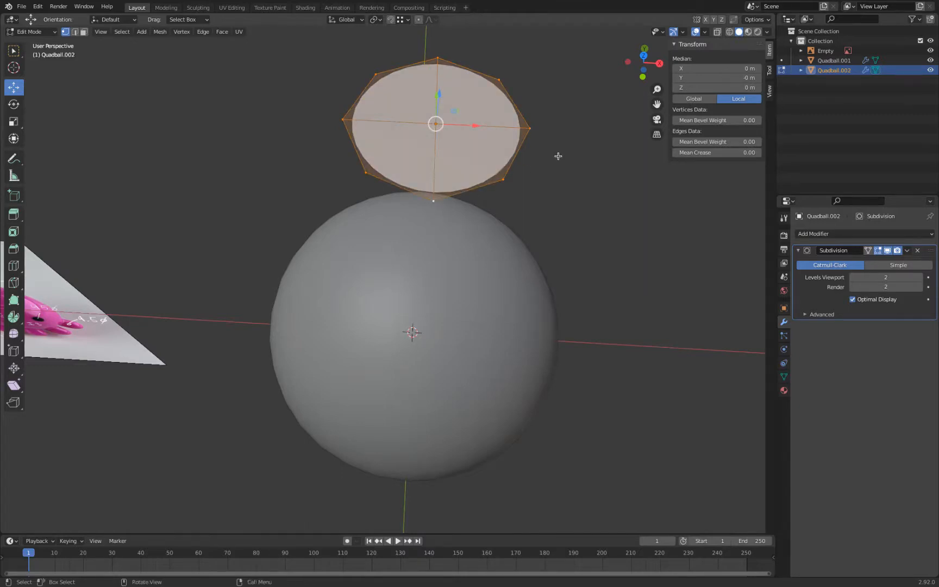
{"action": "key", "text": "KP_1"}
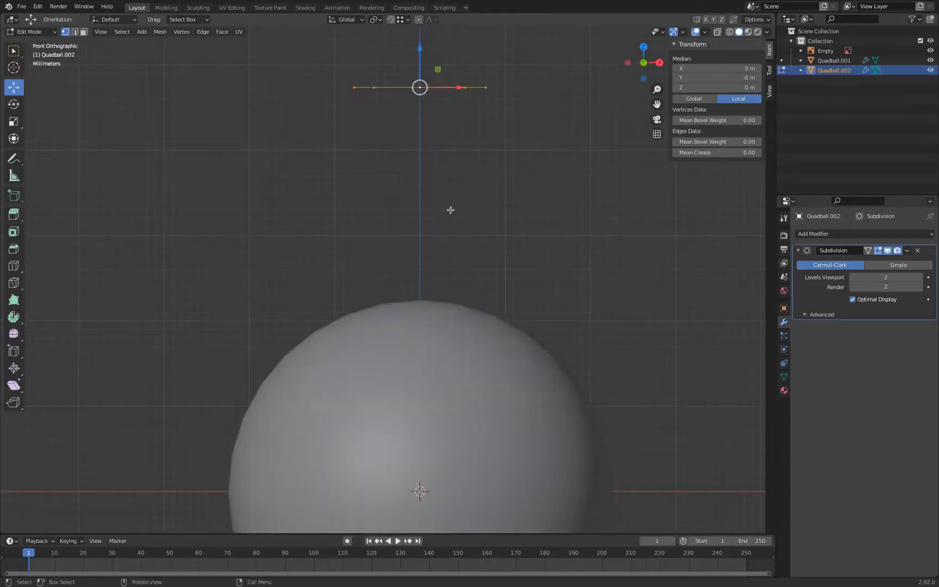
{"action": "key", "text": "g"}
{"action": "key", "text": "z"}
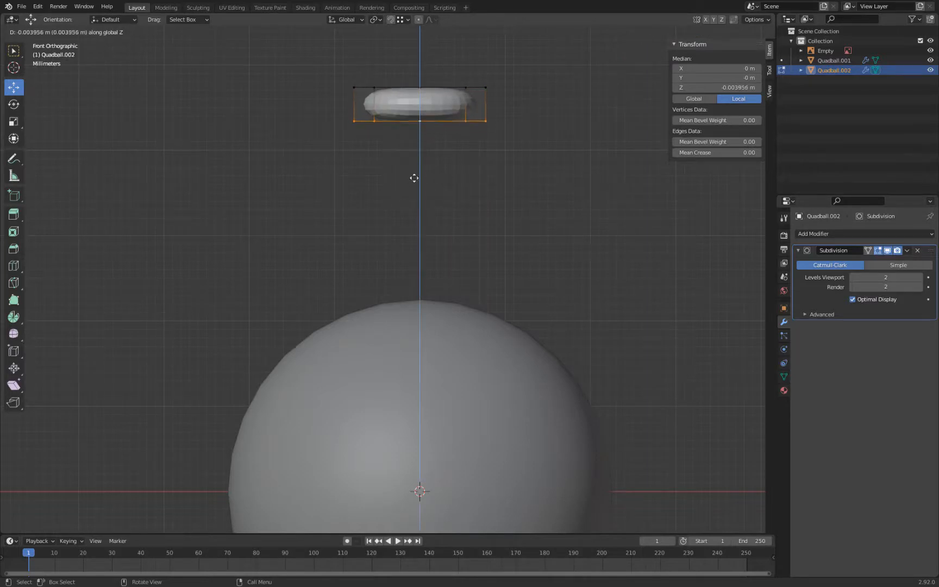
{"action": "left_click", "coordinate": [415, 178]}
{"action": "middle_click_drag", "start_coordinate": [414, 179], "coordinate": [414, 178]}
Select the full upper outer edge loop of the extruded disc and raise its mean crease to the maximum
{"action": "left_click", "coordinate": [499, 95]}
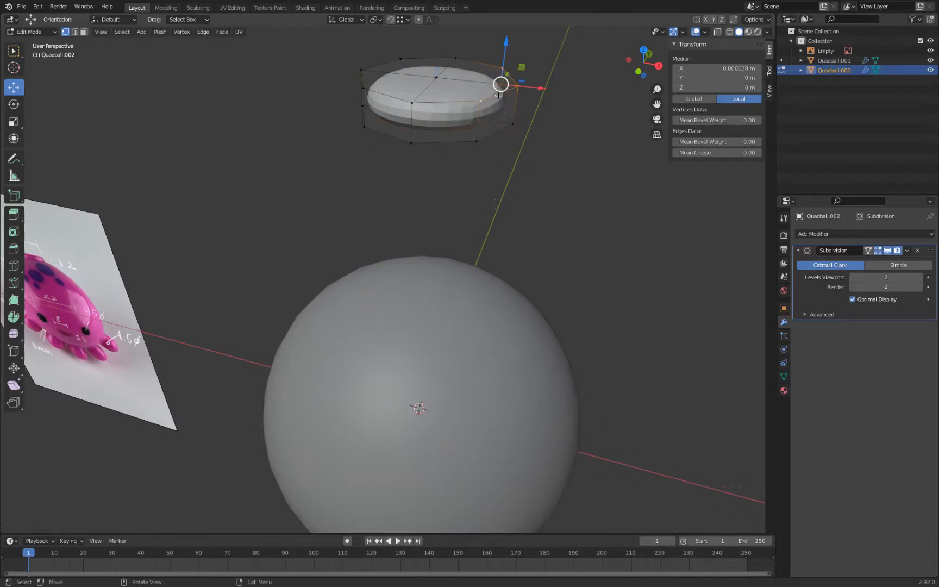
{"action": "key", "text": "a"}
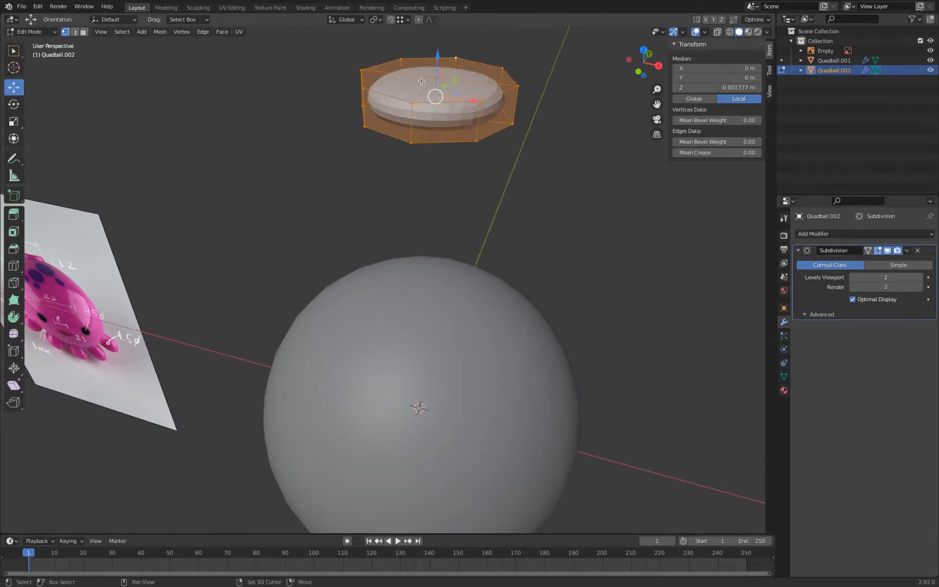
{"action": "left_click", "coordinate": [414, 56], "text": "alt"}
{"action": "left_click", "coordinate": [357, 71], "text": "shift"}
{"action": "left_click", "coordinate": [366, 88], "text": "shift"}
{"action": "left_click", "coordinate": [413, 103], "text": "shift"}
{"action": "left_click", "coordinate": [475, 102], "text": "shift"}
{"action": "left_click", "coordinate": [515, 87], "text": "shift"}
{"action": "middle_click_drag", "start_coordinate": [551, 116], "coordinate": [644, 134]}
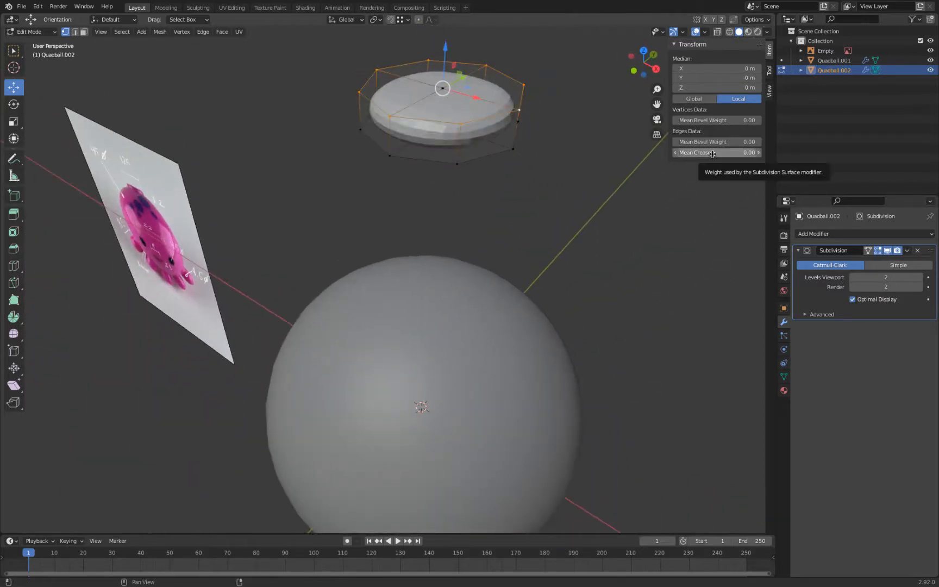
{"action": "left_click_drag", "start_coordinate": [712, 154], "coordinate": [937, 151]}
Select all outer vertices of the disc's lower rim and set the mean crease to 1.00
{"action": "middle_click_drag", "start_coordinate": [465, 166], "coordinate": [491, 117]}
{"action": "left_click", "coordinate": [477, 137]}
{"action": "left_click", "coordinate": [455, 153], "text": "shift"}
{"action": "left_click", "coordinate": [416, 160], "text": "shift"}
{"action": "left_click", "coordinate": [378, 155], "text": "shift"}
{"action": "left_click", "coordinate": [380, 115], "text": "shift"}
{"action": "left_click", "coordinate": [416, 109], "text": "shift"}
{"action": "left_click", "coordinate": [355, 140], "text": "shift"}
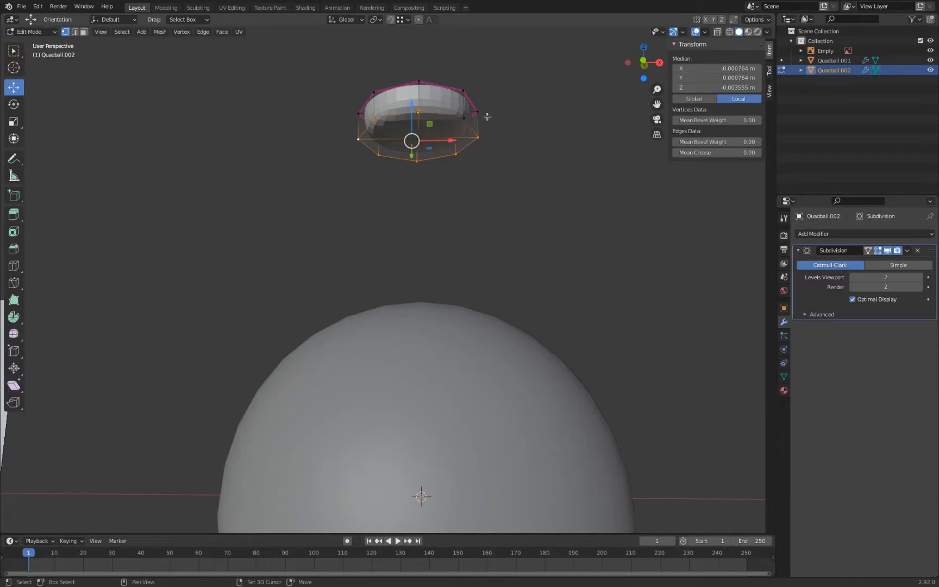
{"action": "left_click", "coordinate": [463, 120], "text": "shift"}
{"action": "left_click_drag", "start_coordinate": [698, 153], "coordinate": [936, 159]}
{"action": "mouse_move", "coordinate": [445, 181]}
{"action": "middle_mouse_down"}
{"action": "mouse_move", "coordinate": [451, 199]}
{"action": "mouse_move", "coordinate": [455, 191]}
{"action": "middle_mouse_up"}
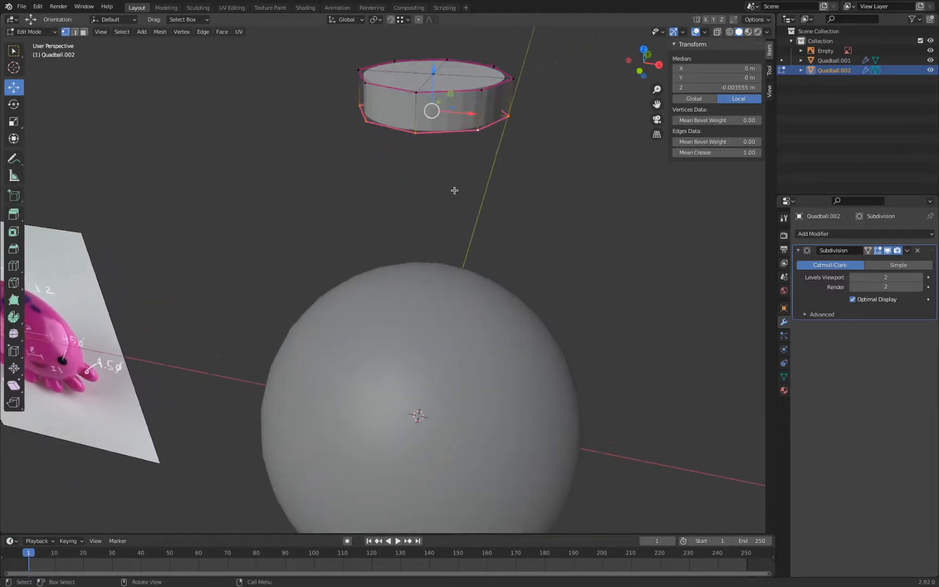
Set the cylinder's Z dimension to 4 mm in Object Mode and apply its scale
{"action": "key", "text": "Tab"}
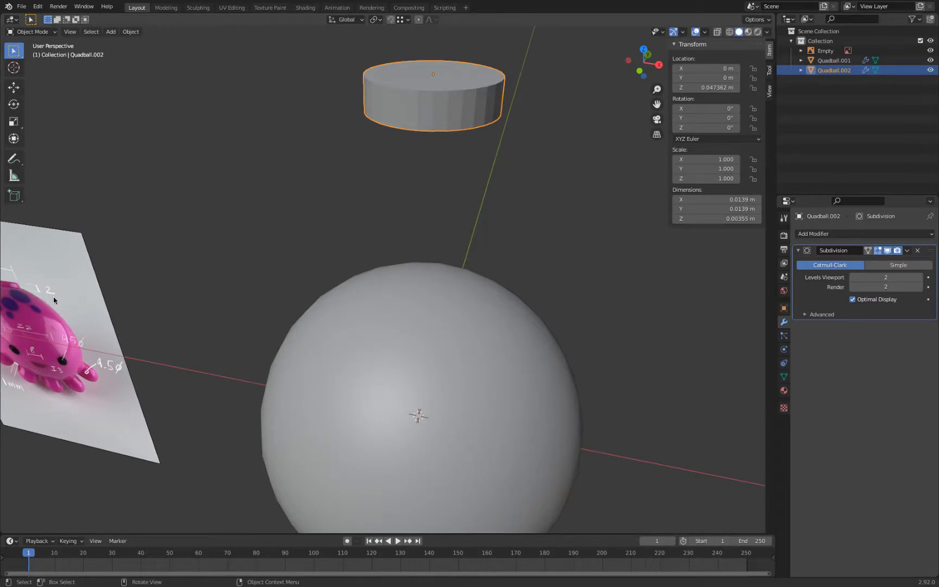
{"action": "left_click", "coordinate": [717, 217]}
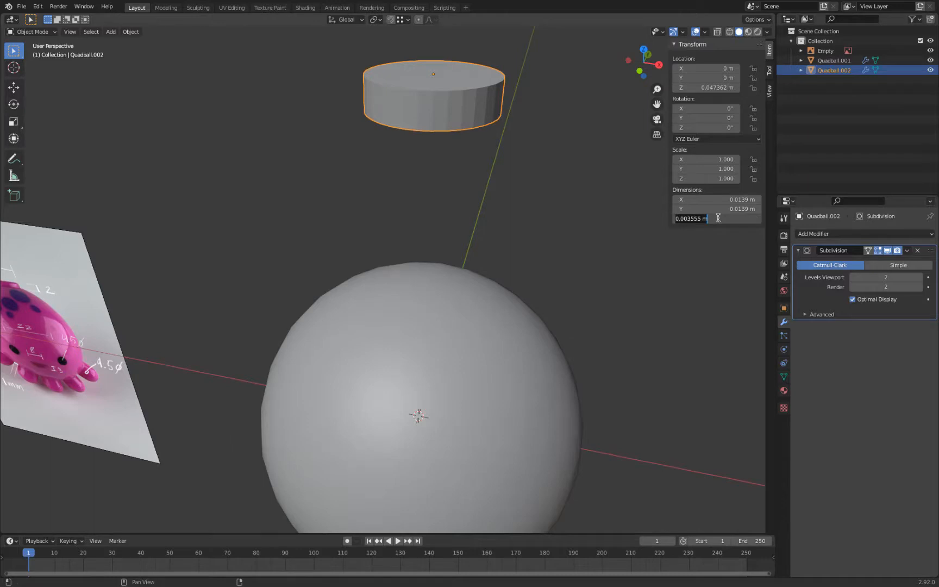
{"action": "type", "text": "3mm"}
{"action": "key", "text": "Return"}
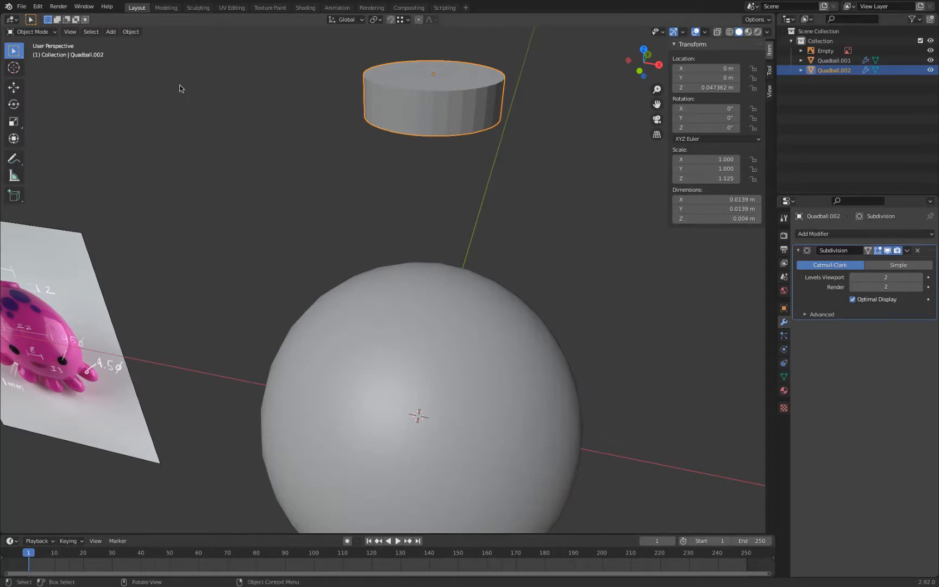
{"action": "left_click", "coordinate": [130, 31]}
{"action": "mouse_move", "coordinate": [155, 87]}
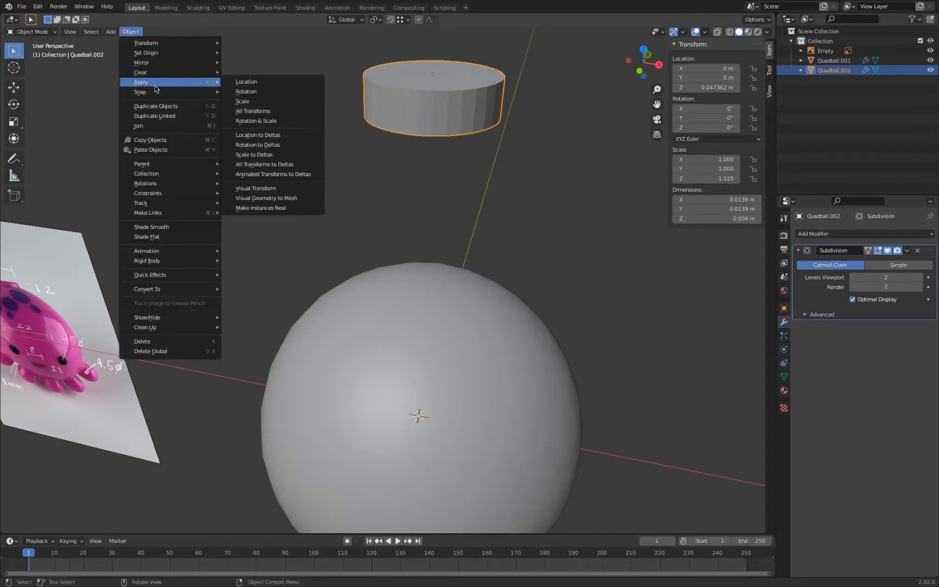
{"action": "left_click", "coordinate": [315, 101]}
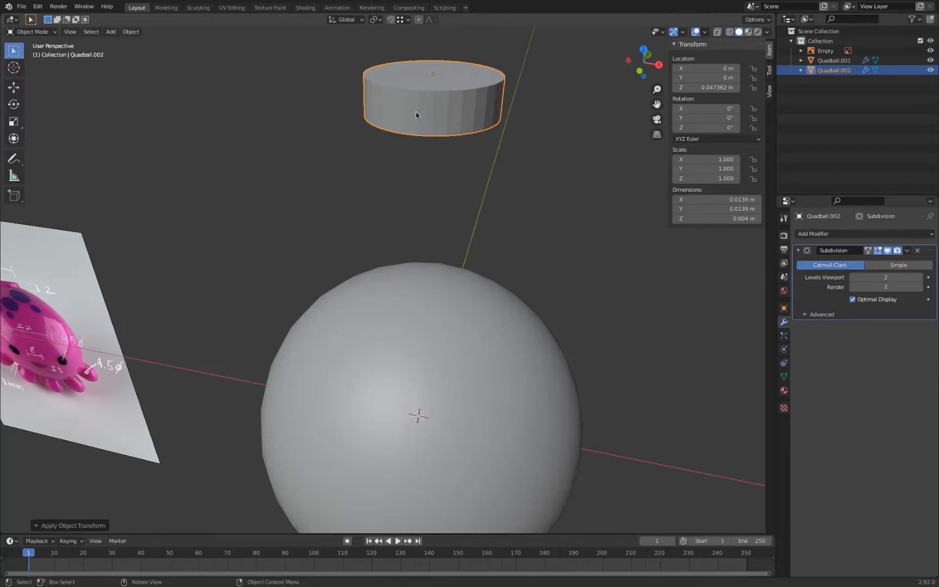
Shade the rim cylinder smooth and enable Auto Smooth at 30° for its normals
{"action": "right_click", "coordinate": [421, 114]}
{"action": "left_click", "coordinate": [421, 112]}
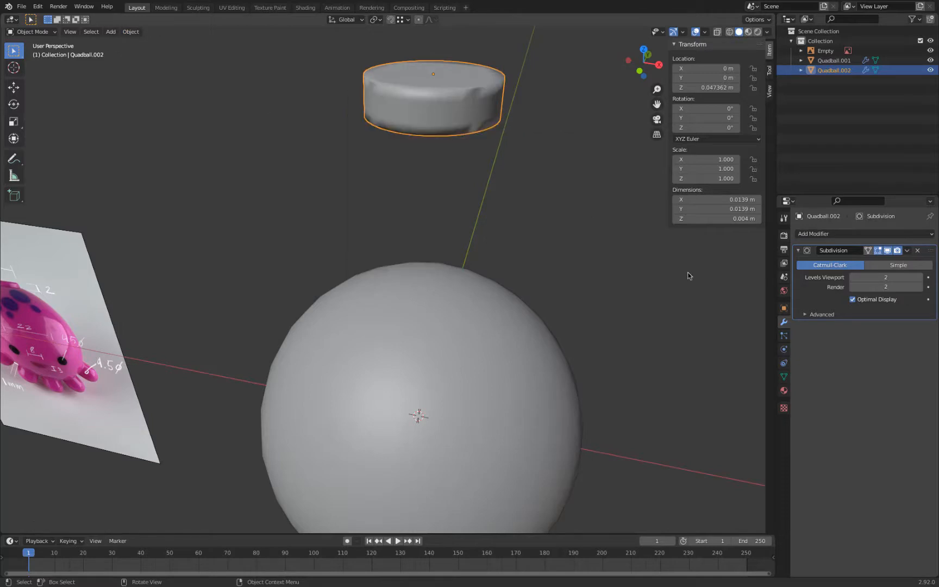
{"action": "left_click", "coordinate": [783, 376]}
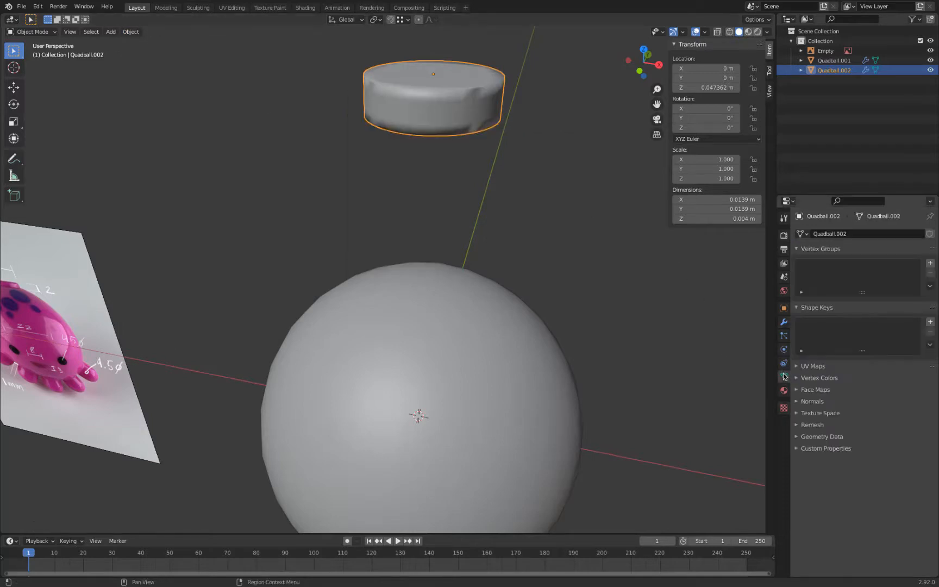
{"action": "left_click", "coordinate": [796, 401]}
{"action": "left_click", "coordinate": [852, 415]}
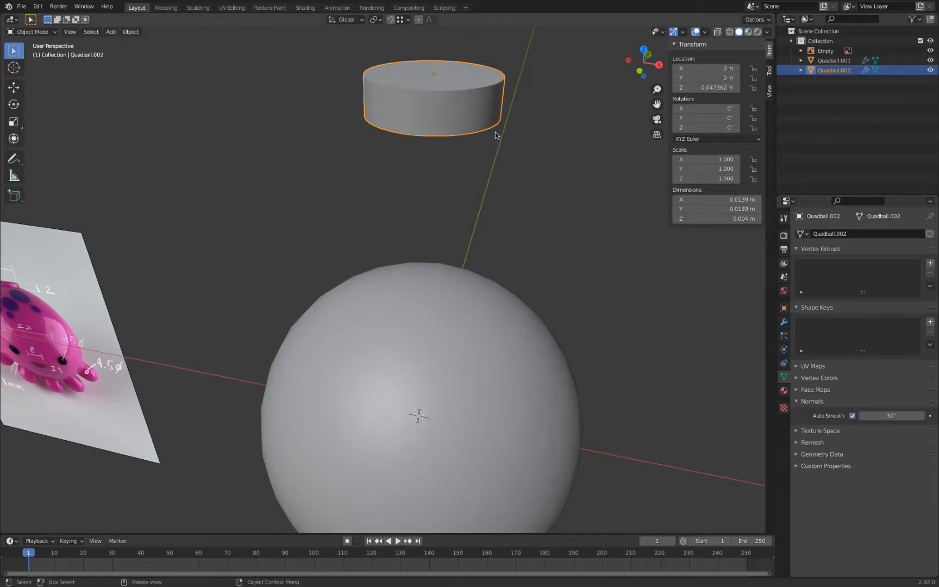
Move the small disc down along Z until its upper rim meets the sphere's surface, at about Z 0.021256 m
{"action": "key", "text": "KP_1"}
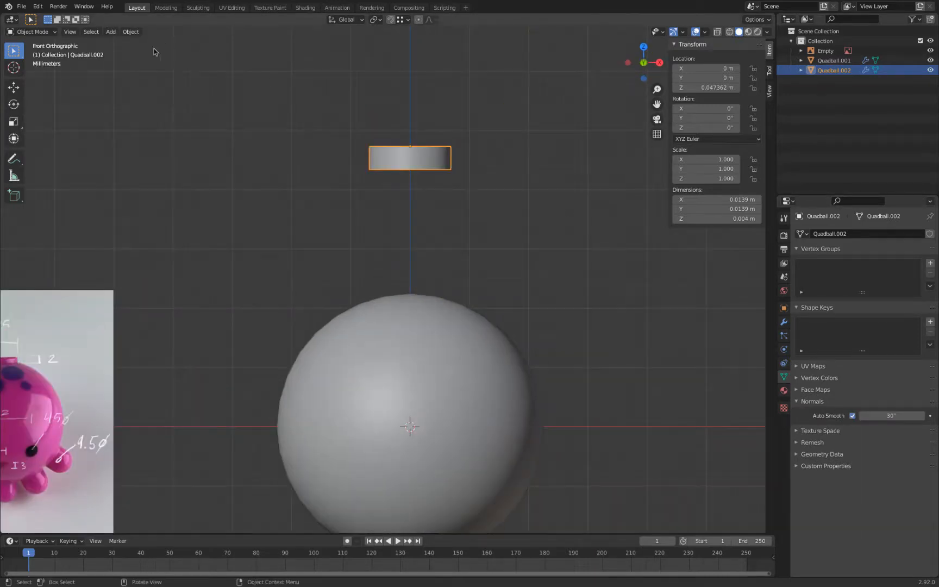
{"action": "left_click", "coordinate": [15, 86]}
{"action": "left_click_drag", "start_coordinate": [410, 101], "coordinate": [435, 274]}
{"action": "scroll", "coordinate": [435, 332], "scroll_direction": "up", "scroll_amount": 3}
{"action": "scroll", "coordinate": [423, 217], "scroll_direction": "up", "scroll_amount": 4}
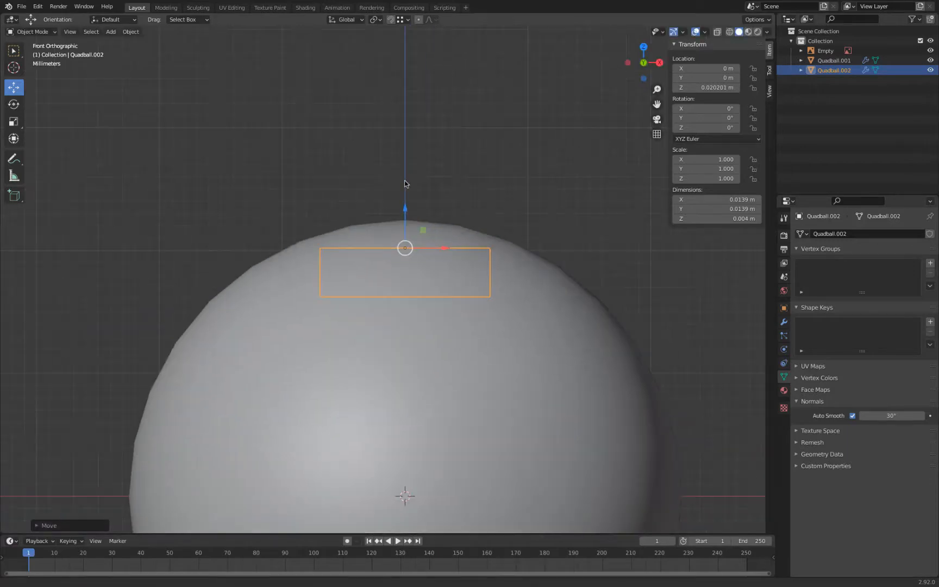
{"action": "left_click_drag", "start_coordinate": [431, 160], "coordinate": [436, 133]}
{"action": "scroll", "coordinate": [452, 131], "scroll_direction": "down", "scroll_amount": 3}
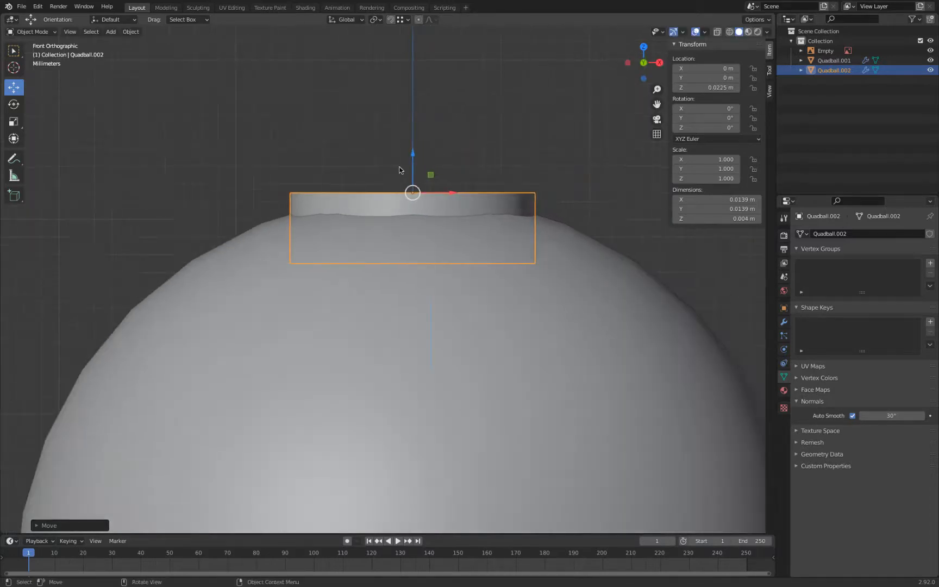
{"action": "left_click_drag", "start_coordinate": [413, 157], "coordinate": [414, 176]}
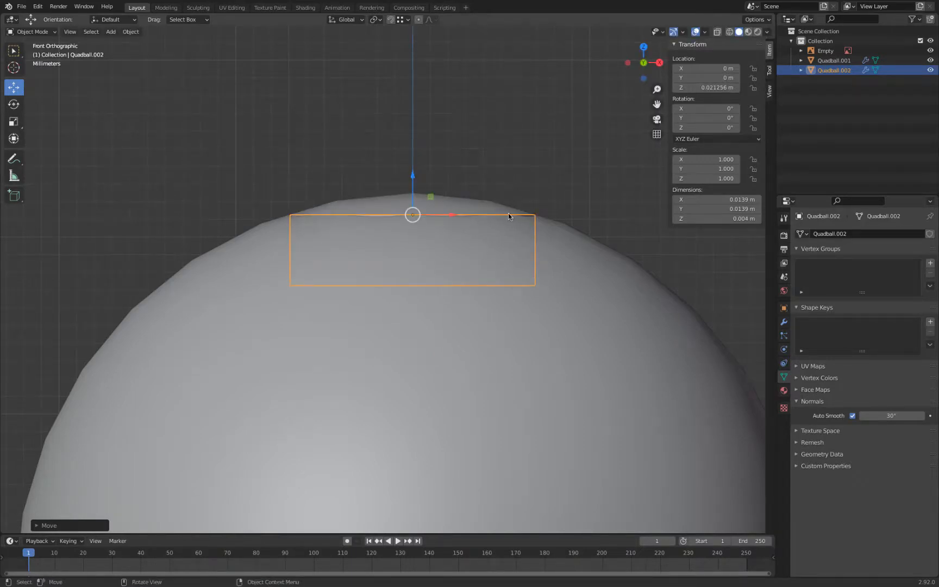
{"action": "left_click_drag", "start_coordinate": [418, 177], "coordinate": [414, 175]}
{"action": "key", "text": "g"}
{"action": "key", "text": "z"}
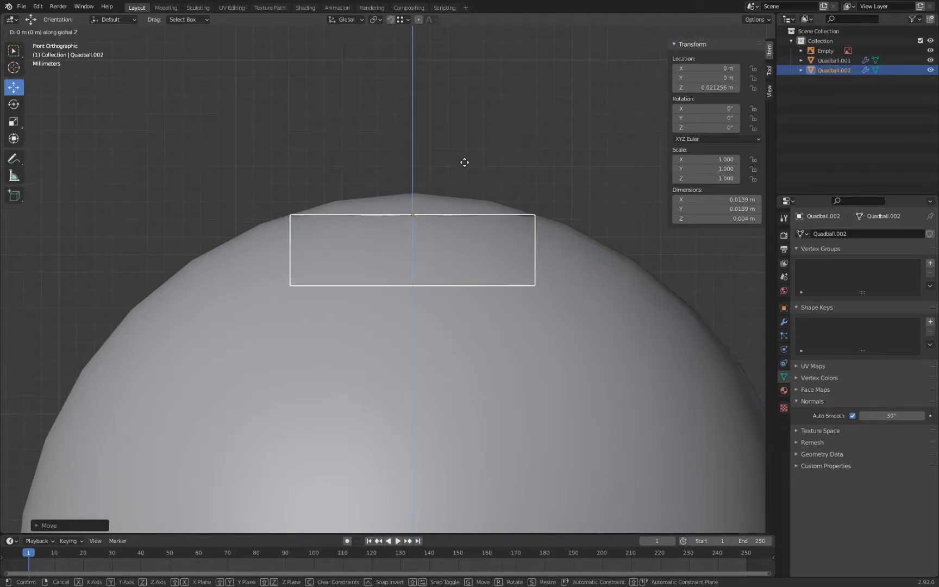
{"action": "right_click", "coordinate": [464, 162]}
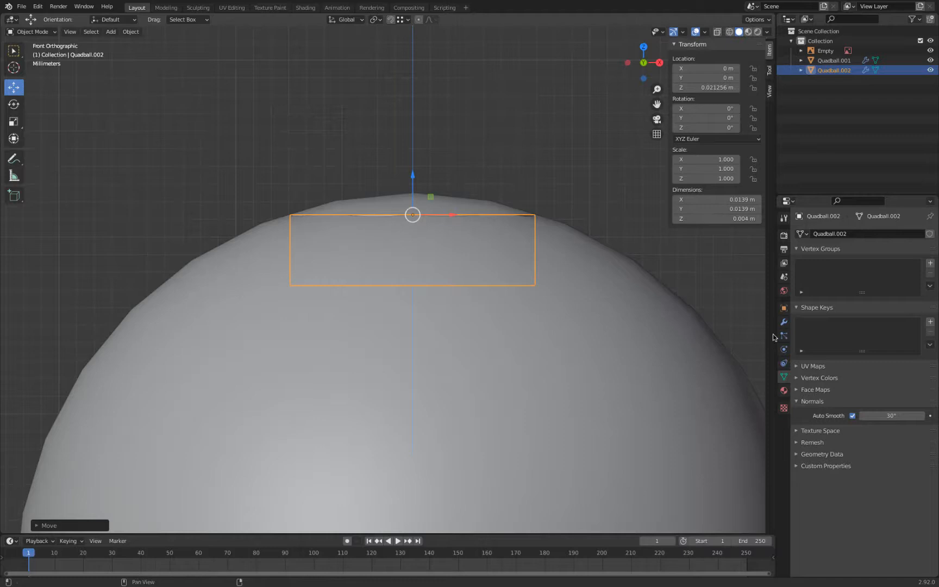
Change the scene's length unit to Millimeters
{"action": "left_click", "coordinate": [783, 277]}
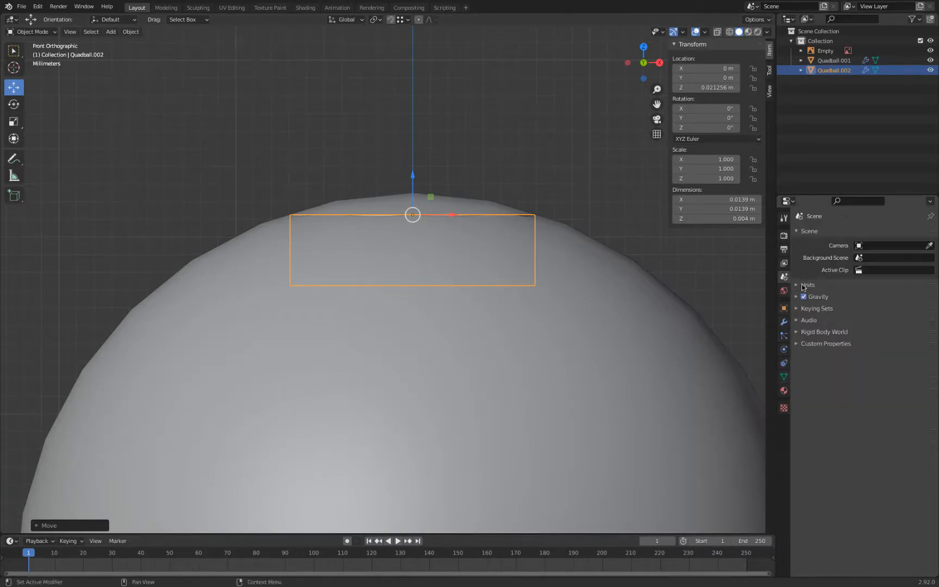
{"action": "left_click", "coordinate": [806, 284]}
{"action": "left_click", "coordinate": [883, 346]}
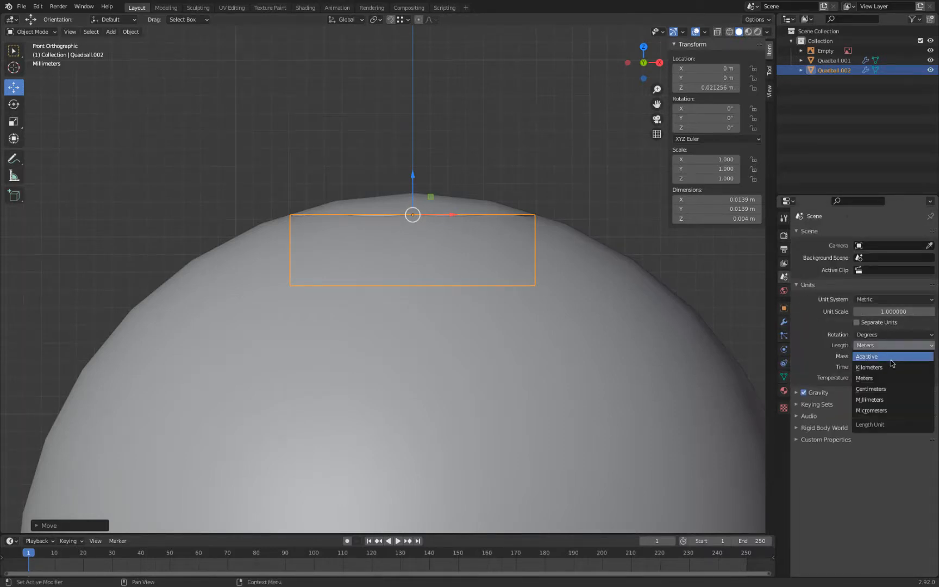
{"action": "left_click", "coordinate": [897, 399]}
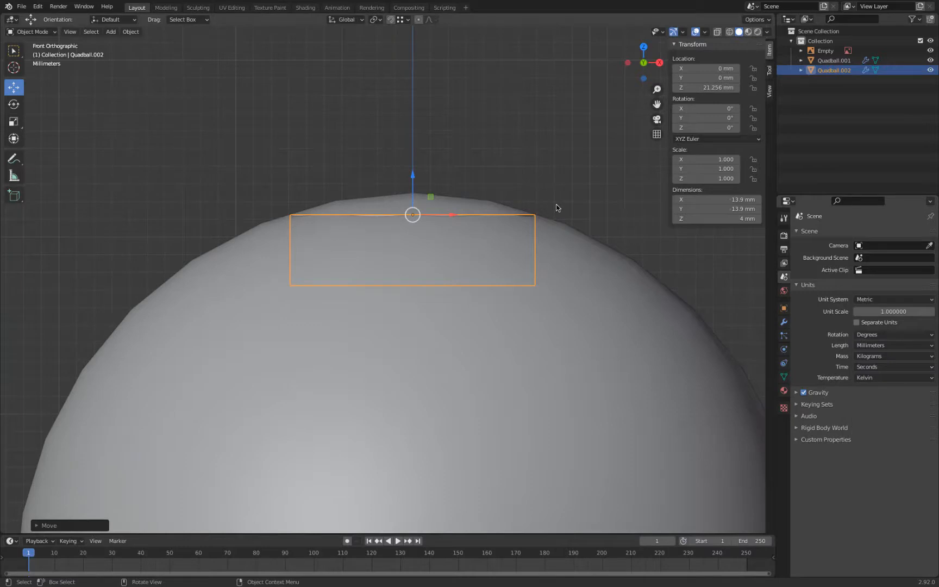
Move the disc up 2 mm along Z
{"action": "key", "text": "g"}
{"action": "key", "text": "z"}
{"action": "key", "text": "2"}
{"action": "key", "text": "Return"}
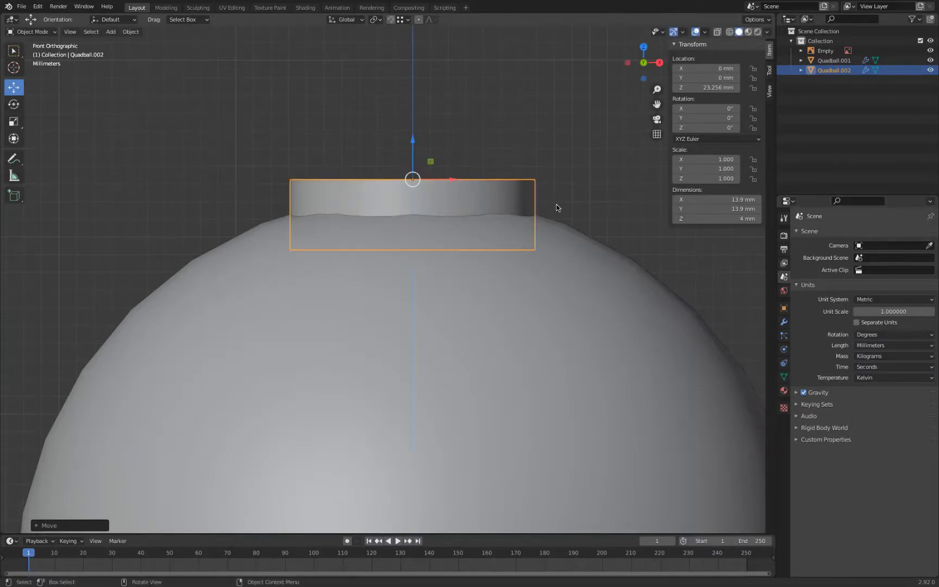
Set the large sphere's Subdivision viewport level to 3
{"action": "left_click", "coordinate": [570, 249]}
{"action": "left_click", "coordinate": [783, 321]}
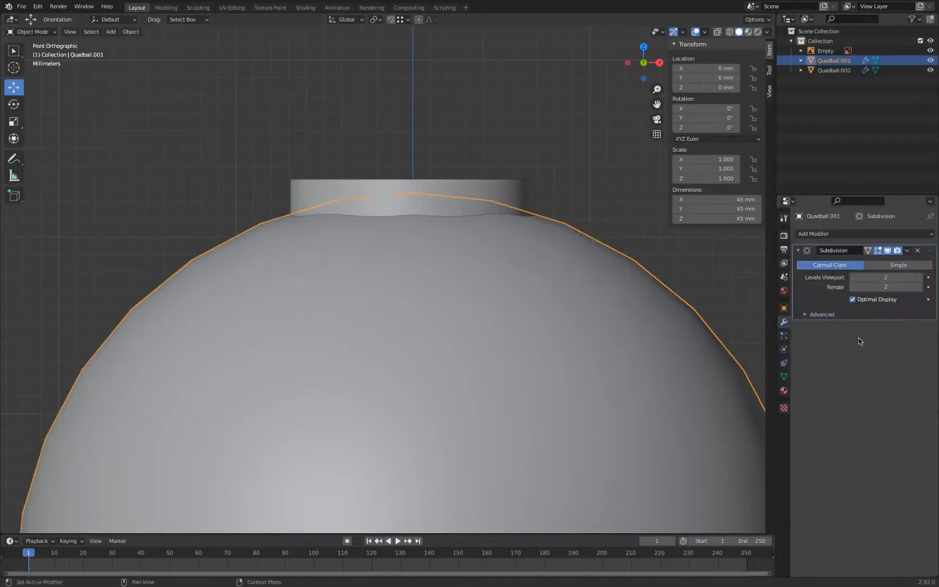
{"action": "left_click", "coordinate": [924, 277]}
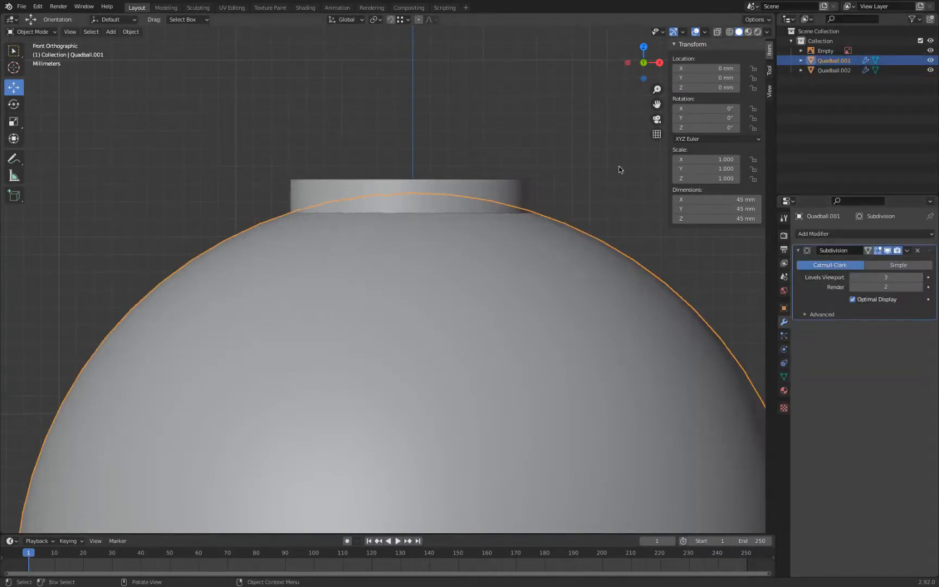
Lower the disc along Z until its upper rim meets the smoothed sphere, at about Z 21.431 mm
{"action": "left_click", "coordinate": [566, 159]}
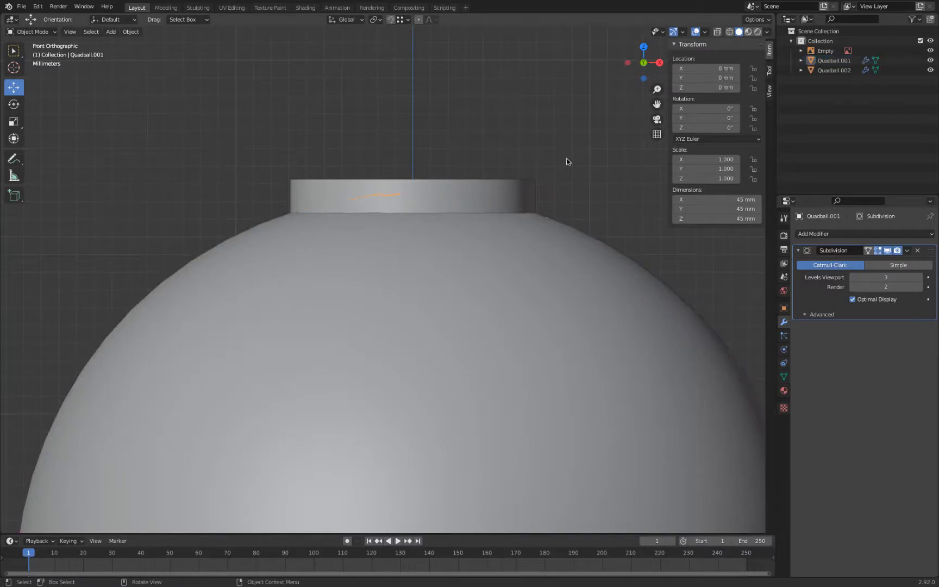
{"action": "left_click", "coordinate": [481, 194]}
{"action": "left_click_drag", "start_coordinate": [405, 148], "coordinate": [422, 177]}
Set the sphere's Subdivision viewport level to 4 and fine-tune the disc's height to about Z 21.387 mm
{"action": "left_click", "coordinate": [655, 323]}
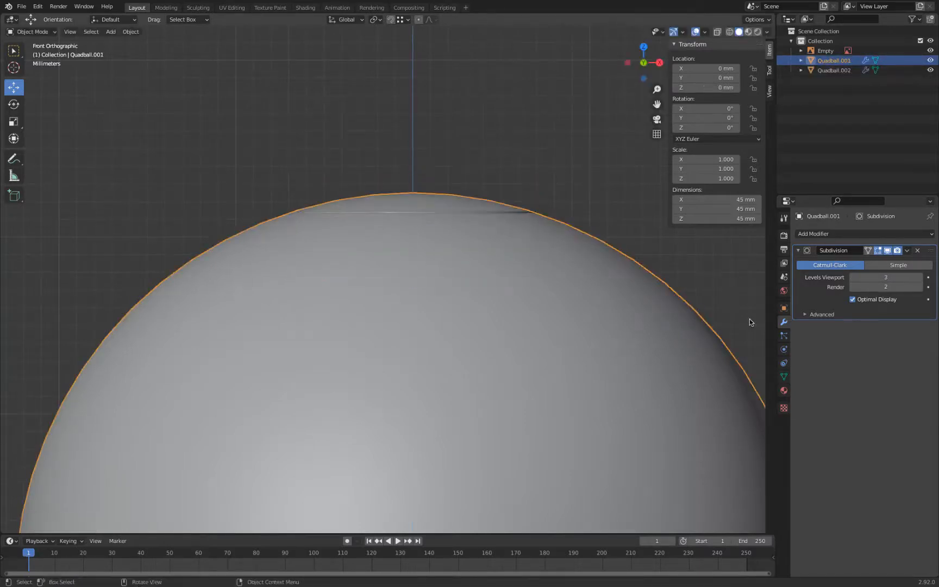
{"action": "left_click", "coordinate": [920, 277]}
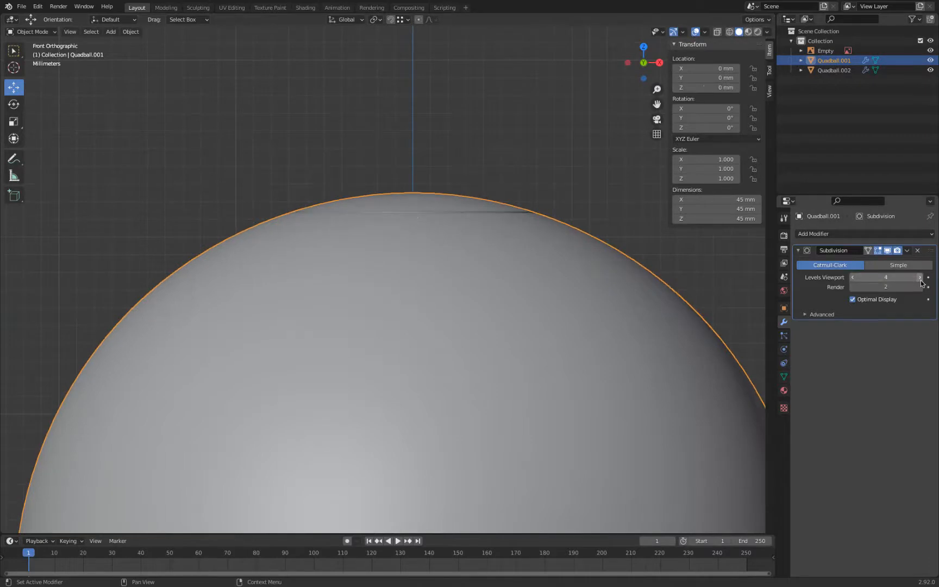
{"action": "left_click", "coordinate": [528, 210]}
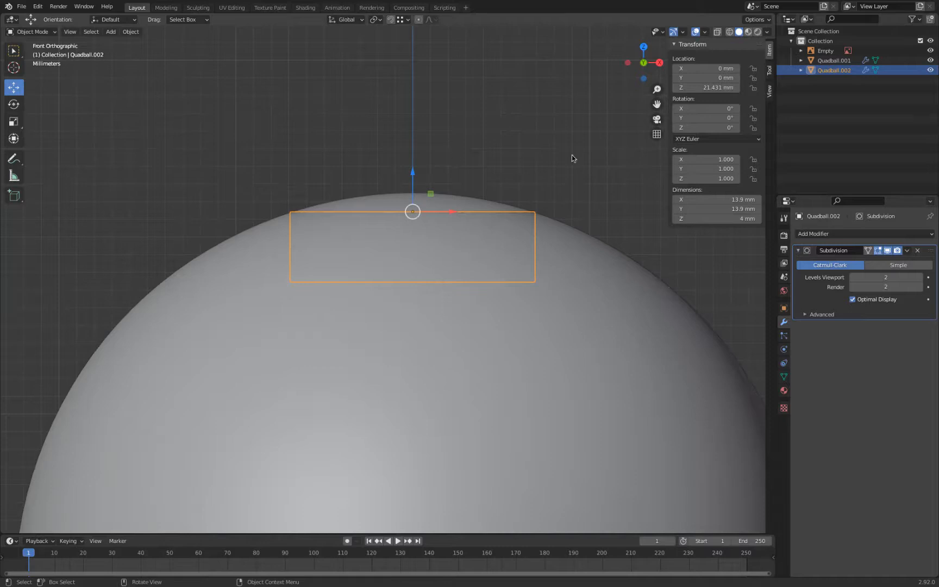
{"action": "scroll", "coordinate": [576, 157], "scroll_direction": "up", "scroll_amount": 5}
{"action": "left_click_drag", "start_coordinate": [451, 74], "coordinate": [452, 76]}
{"action": "scroll", "coordinate": [459, 171], "scroll_direction": "down", "scroll_amount": 5}
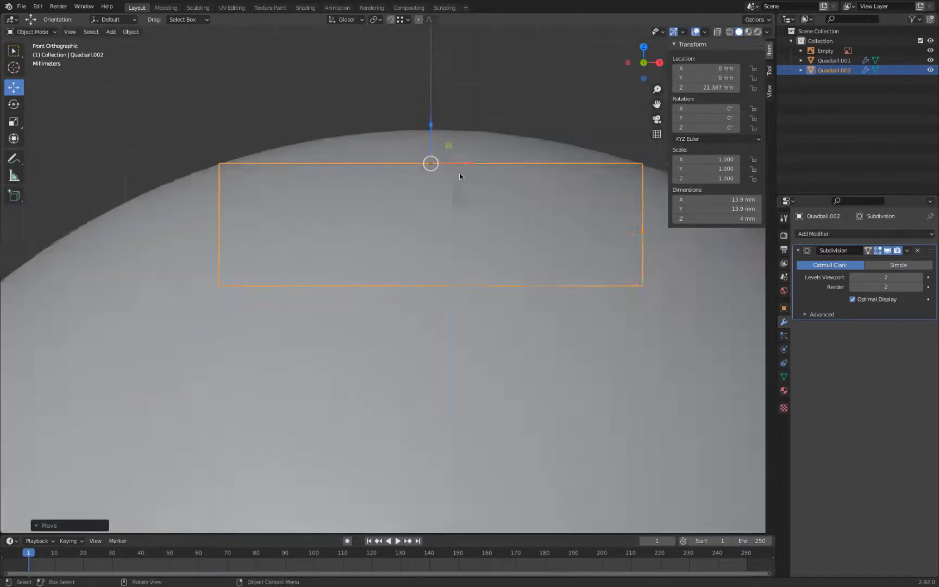
Raise the disc 2 mm along Z above the sphere's surface and leave everything deselected
{"action": "key", "text": "g"}
{"action": "key", "text": "z"}
{"action": "key", "text": "2"}
{"action": "key", "text": "Return"}
{"action": "key", "text": "a"}
{"action": "key", "text": "a"}
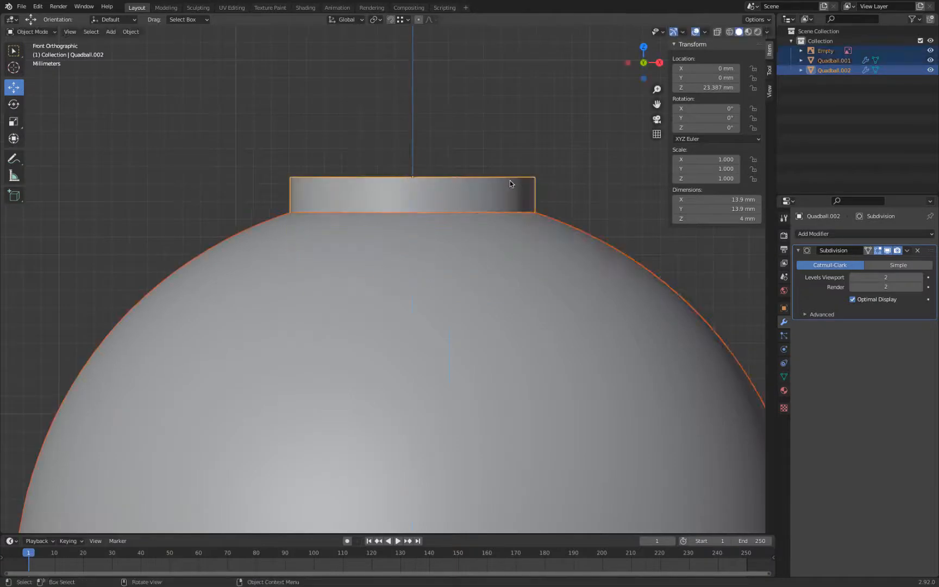
Examine the collar on the sphere and the handwritten dimensions on the octopus reference image
{"action": "scroll", "coordinate": [516, 184], "scroll_direction": "down", "scroll_amount": 3}
{"action": "middle_click_drag", "start_coordinate": [522, 185], "coordinate": [448, 267]}
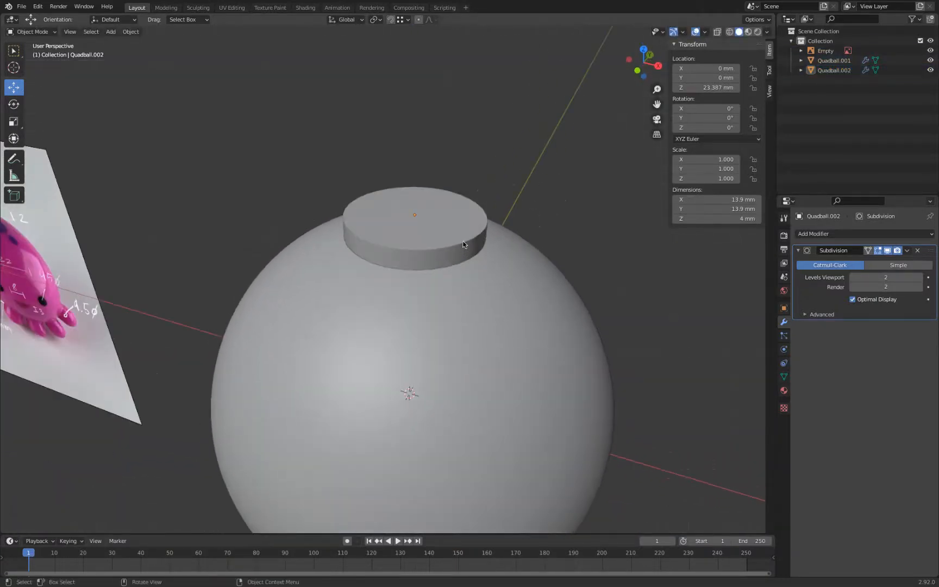
{"action": "middle_click_drag", "start_coordinate": [354, 250], "coordinate": [205, 263]}
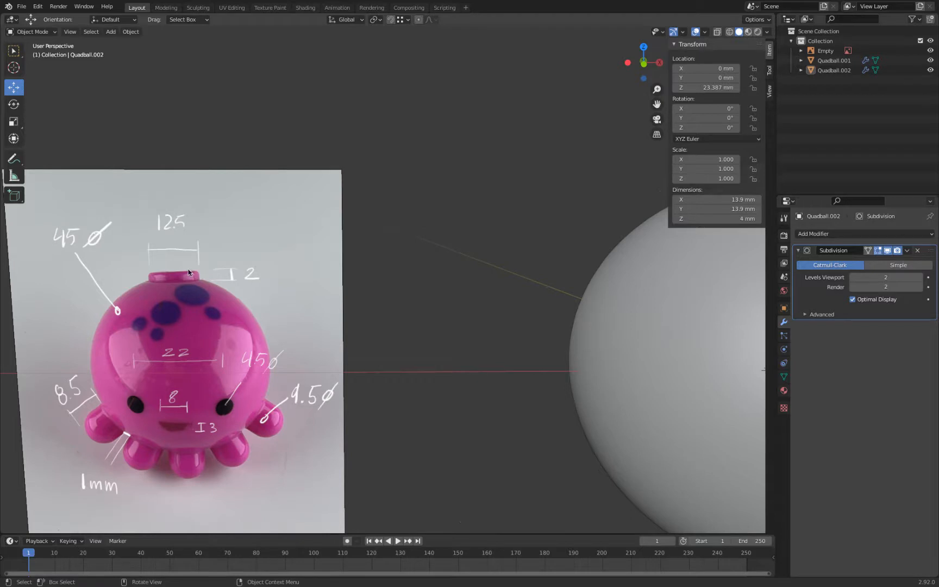
{"action": "middle_click_drag", "start_coordinate": [381, 282], "coordinate": [228, 269], "text": "shift"}
{"action": "middle_click_drag", "start_coordinate": [402, 210], "coordinate": [426, 236]}
{"action": "scroll", "coordinate": [407, 250], "scroll_direction": "down", "scroll_amount": 5}
{"action": "key", "text": "KP_1"}
{"action": "scroll", "coordinate": [381, 241], "scroll_direction": "up", "scroll_amount": 2}
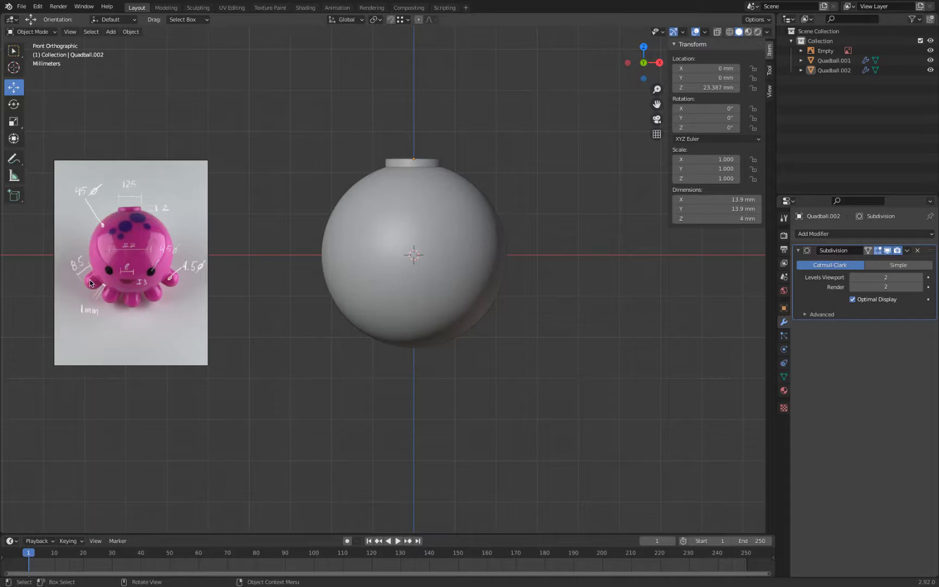
Duplicate the large sphere and move the copy straight down along Z to about -51.119 mm
{"action": "left_click", "coordinate": [375, 300]}
{"action": "middle_click_drag", "start_coordinate": [511, 320], "coordinate": [523, 233], "text": "shift"}
{"action": "key", "text": "shift+d"}
{"action": "key", "text": "z"}
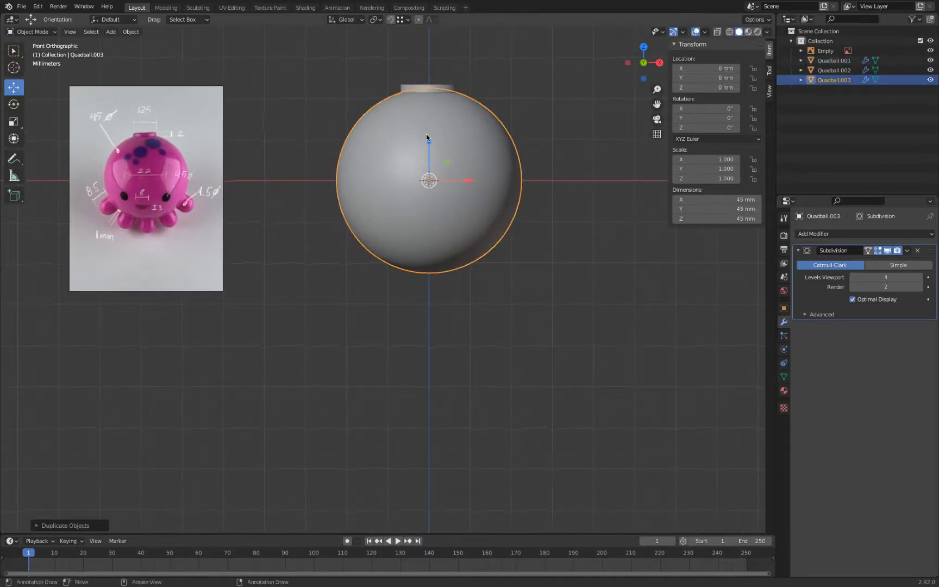
{"action": "left_click", "coordinate": [437, 352]}
{"action": "middle_click_drag", "start_coordinate": [509, 330], "coordinate": [516, 248], "text": "shift"}
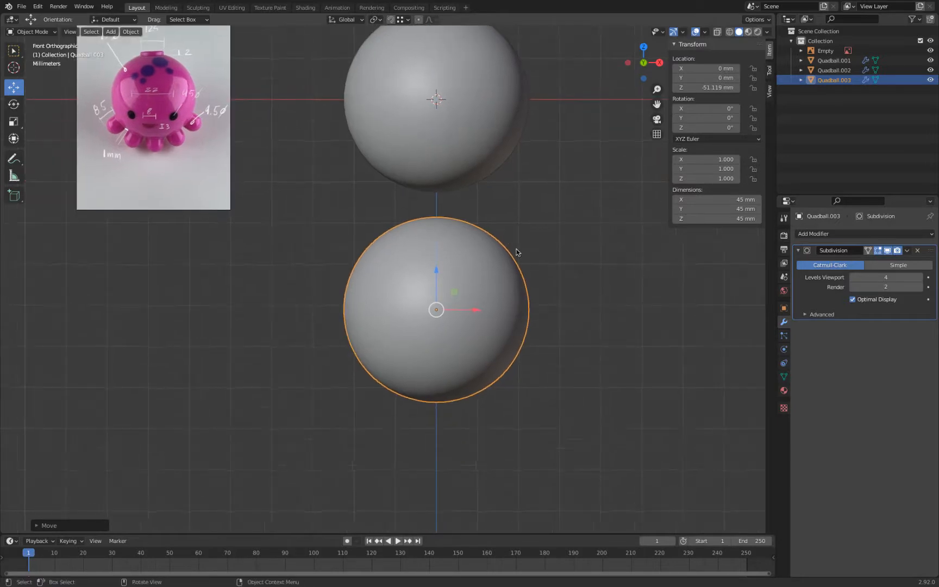
Set the duplicate sphere's Subdivision viewport level to 1 and show its fully selected mesh in wireframe display
{"action": "left_click", "coordinate": [891, 279]}
{"action": "type", "text": "1"}
{"action": "key", "text": "Return"}
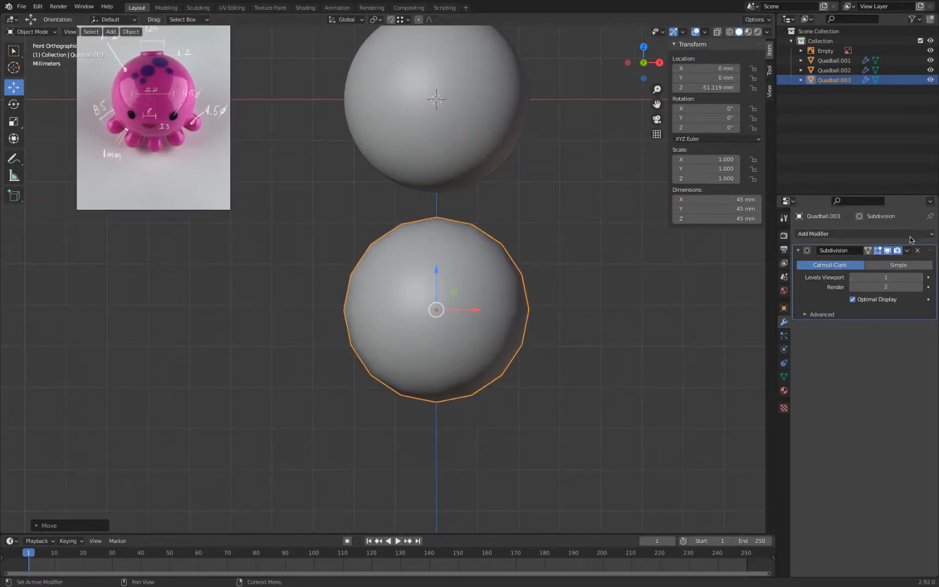
{"action": "key", "text": "Tab"}
{"action": "key", "text": "alt+z"}
{"action": "key", "text": "a"}
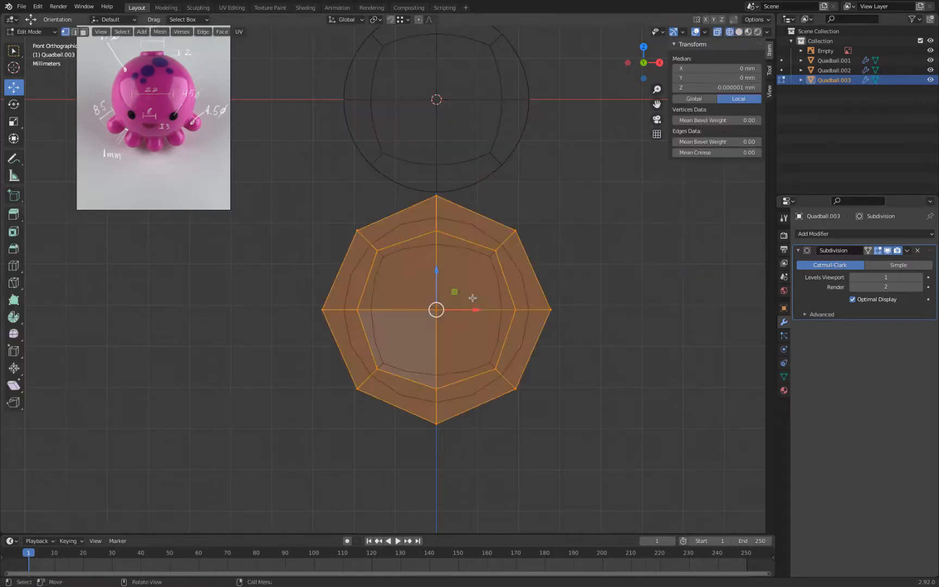
Apply the Subdivision modifier to the duplicate sphere
{"action": "key", "text": "Tab"}
{"action": "left_click", "coordinate": [907, 251]}
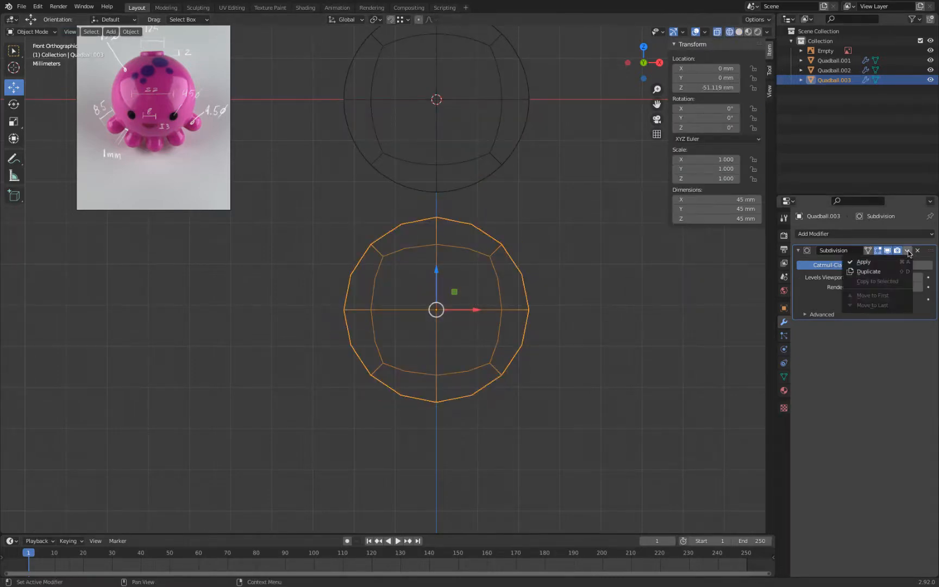
{"action": "left_click", "coordinate": [900, 263]}
Delete the vertices above the equator of the duplicate sphere, leaving only its lower hemisphere
{"action": "key", "text": "Tab"}
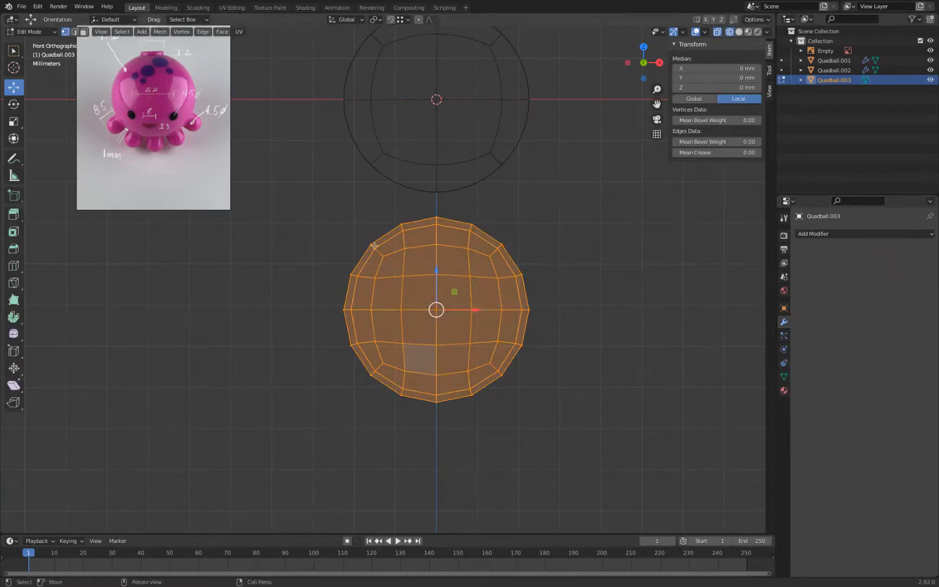
{"action": "key", "text": "alt+a"}
{"action": "left_click_drag", "start_coordinate": [320, 175], "coordinate": [563, 296]}
{"action": "key", "text": "x"}
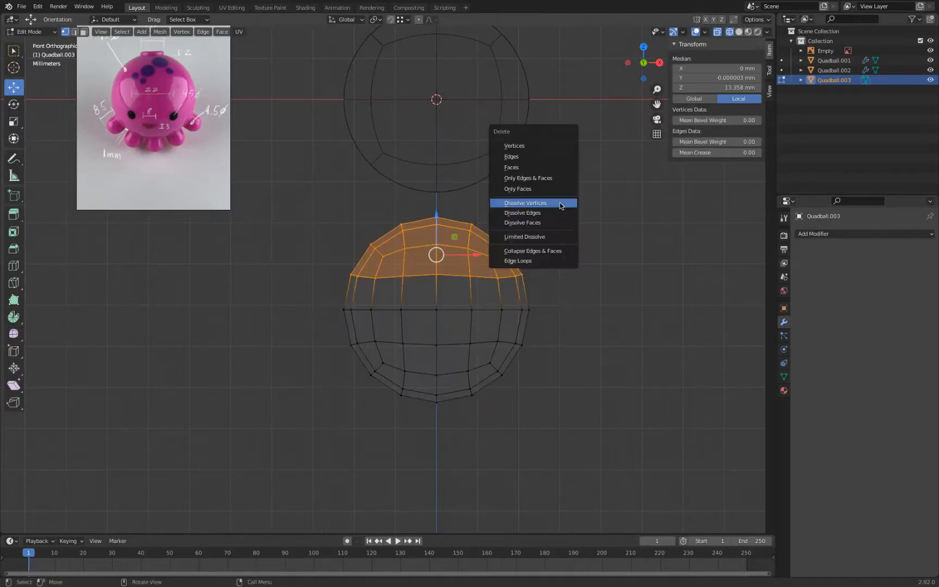
{"action": "left_click", "coordinate": [547, 145]}
Extrude the hemisphere's open rim upward along Z twice, first about 8 mm, for a total height of about 53.5 mm
{"action": "left_click", "coordinate": [489, 310], "text": "alt"}
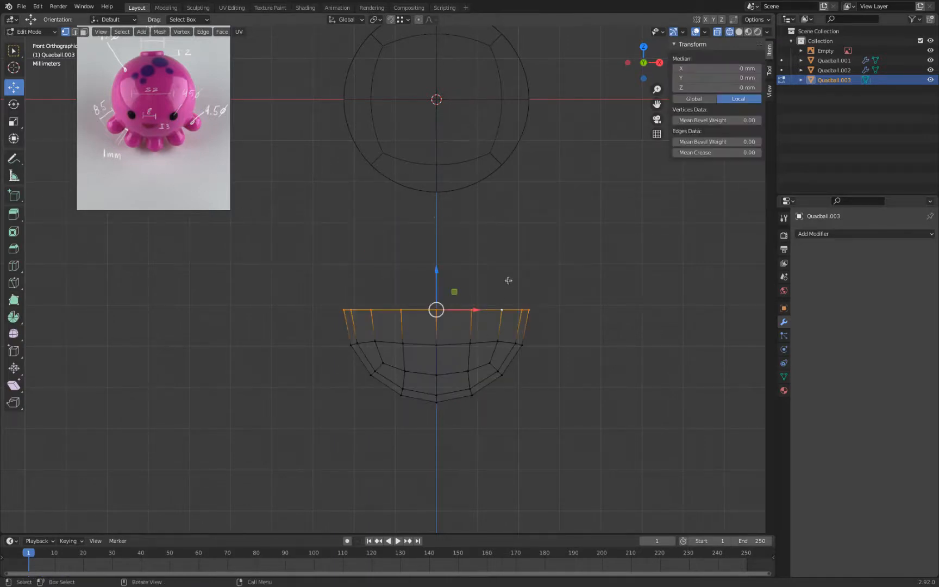
{"action": "key", "text": "e"}
{"action": "key", "text": "z"}
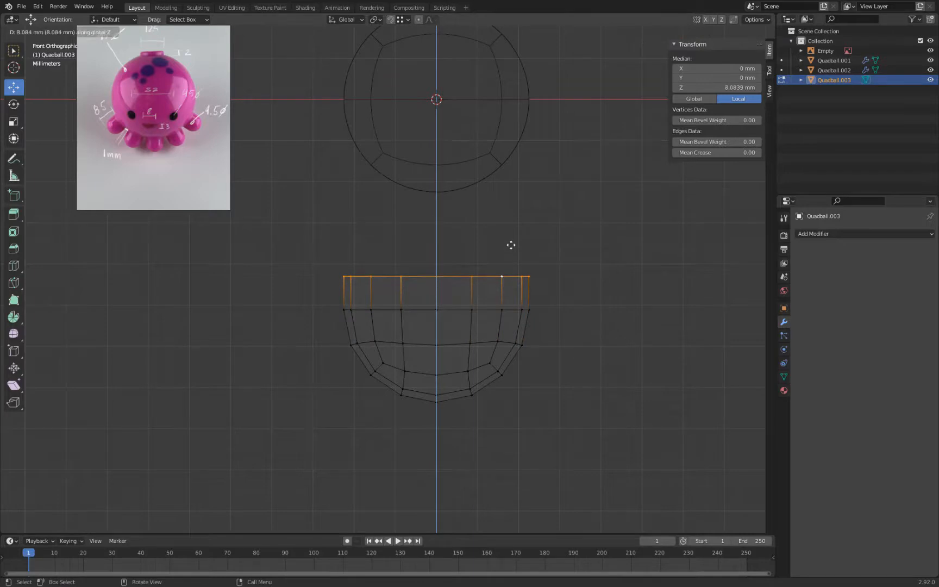
{"action": "left_click", "coordinate": [511, 245]}
{"action": "key", "text": "e"}
{"action": "key", "text": "z"}
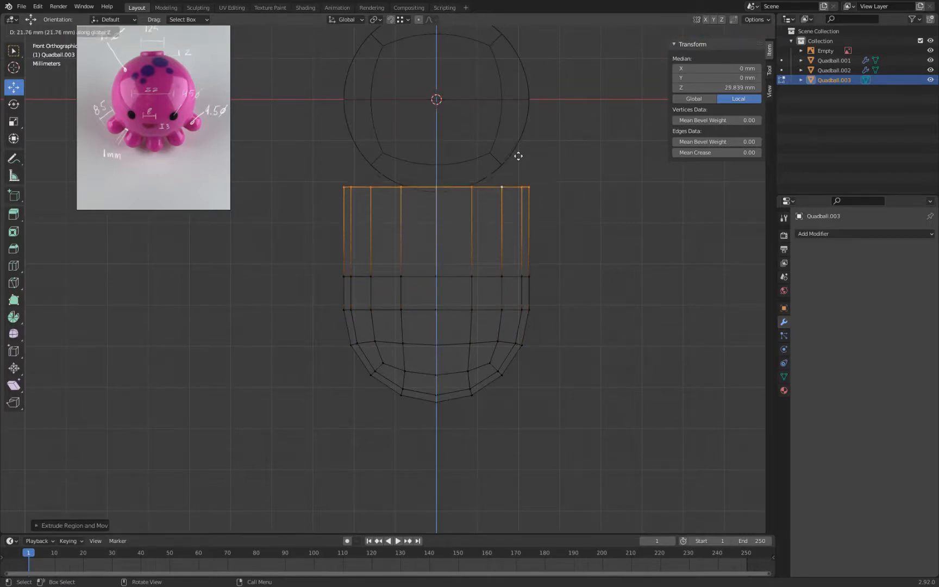
{"action": "left_click", "coordinate": [518, 152]}
{"action": "key", "text": "Tab"}
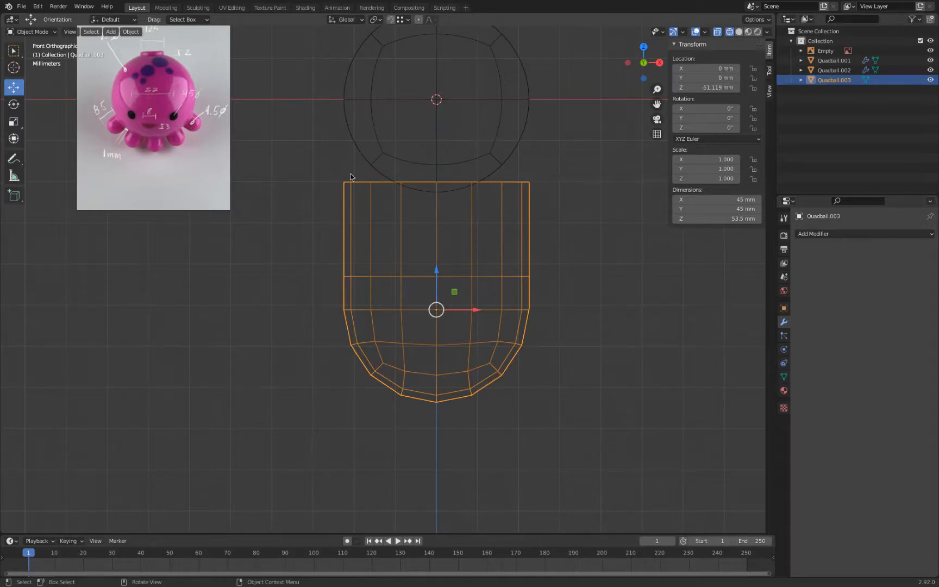
Set the X dimension of the round-bottomed tentacle shape to 9.5 mm
{"action": "left_click", "coordinate": [703, 202]}
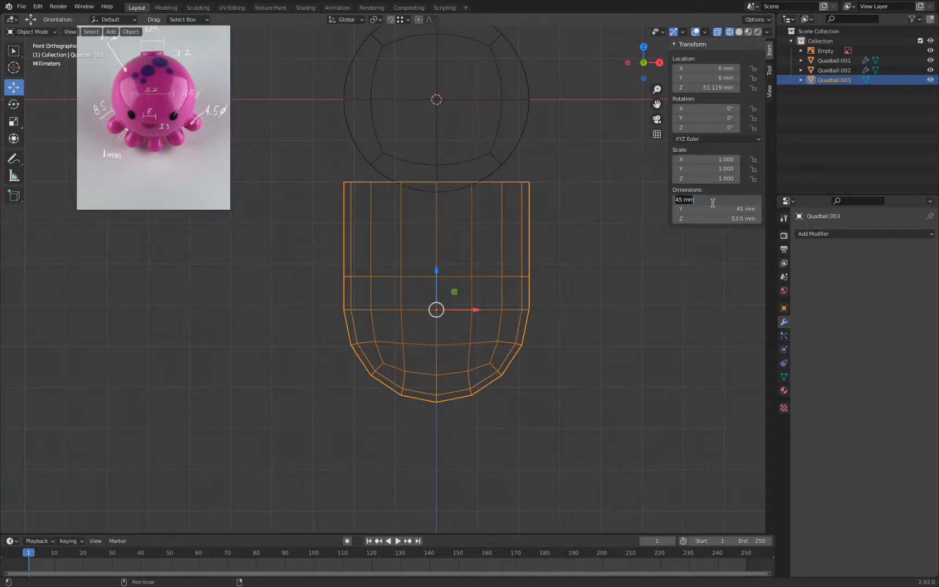
{"action": "type", "text": "9."}
{"action": "key", "text": "Return"}
Copy the tentacle shape's X scale into its Y and Z scales to scale it uniformly
{"action": "left_click", "coordinate": [701, 160]}
{"action": "key", "text": "ctrl+c"}
{"action": "left_click", "coordinate": [706, 171]}
{"action": "left_click", "coordinate": [705, 169]}
{"action": "key", "text": "ctrl+v"}
{"action": "key", "text": "Return"}
{"action": "left_click", "coordinate": [706, 178]}
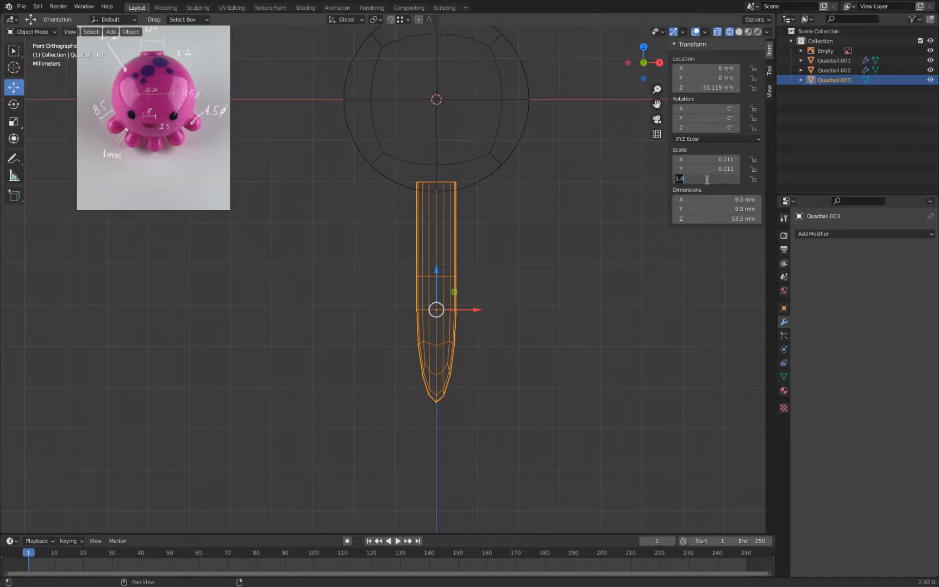
{"action": "key", "text": "ctrl+v"}
{"action": "key", "text": "Return"}
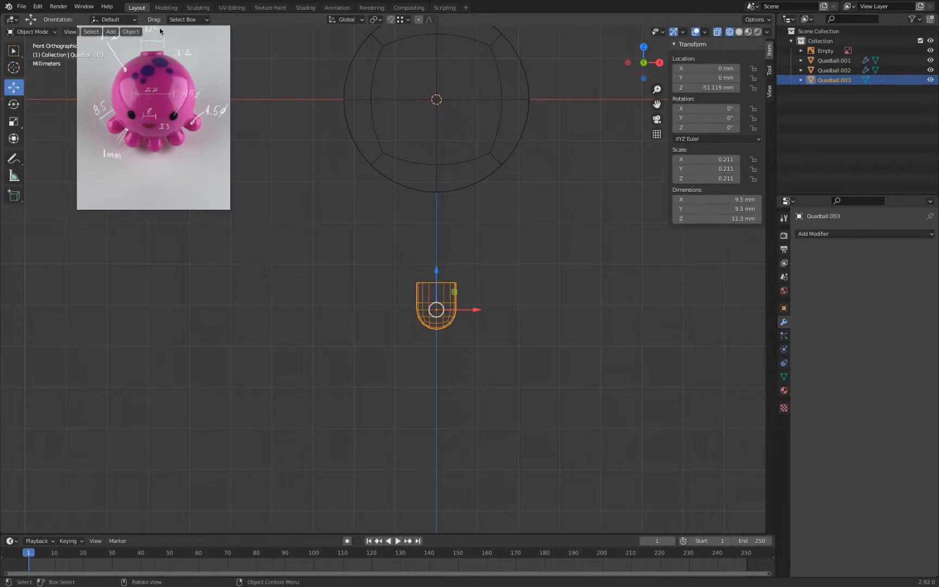
Apply the tentacle shape's scale
{"action": "left_click", "coordinate": [131, 32]}
{"action": "mouse_move", "coordinate": [140, 82]}
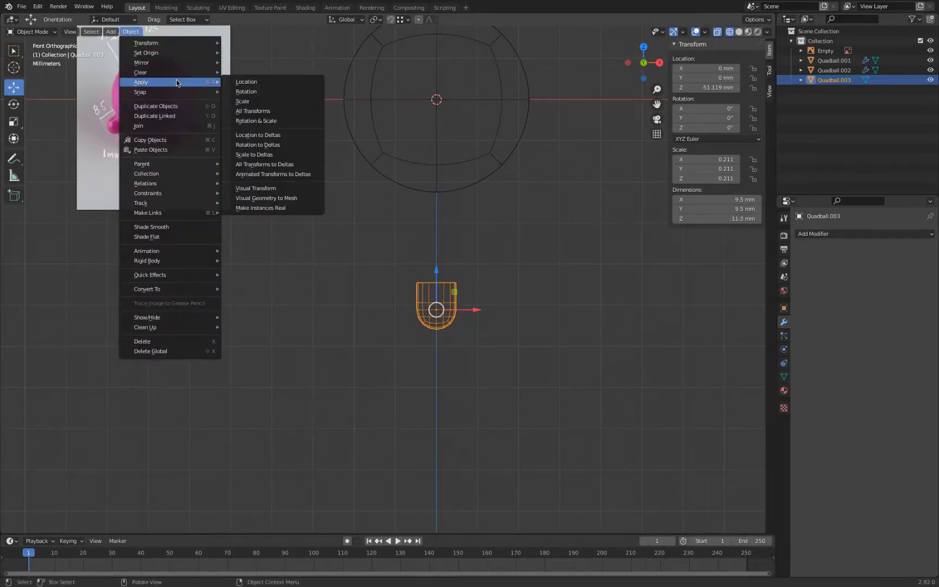
{"action": "left_click", "coordinate": [257, 106]}
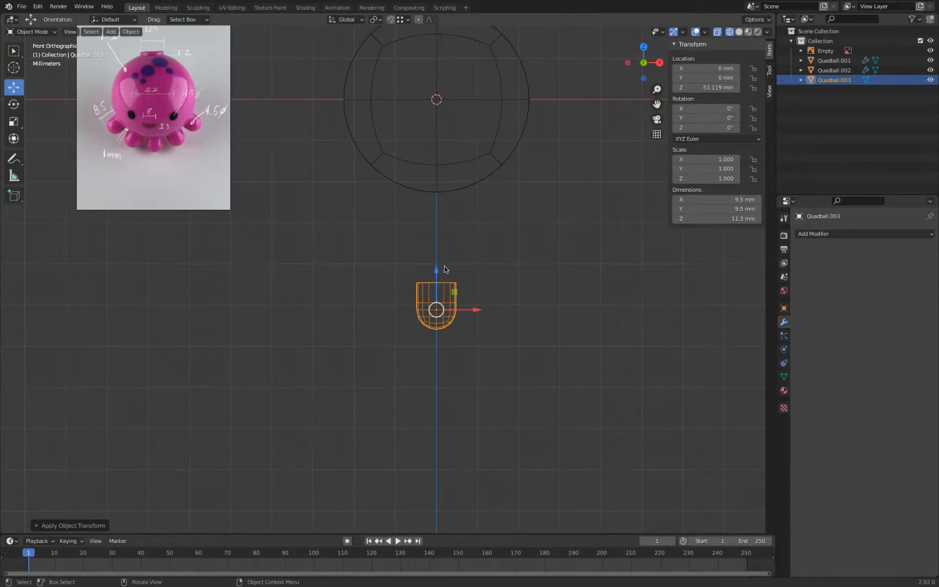
Lengthen the tentacle by raising its open rim to a local Z of 10.747 mm, and display the model in solid shading
{"action": "key", "text": "Tab"}
{"action": "scroll", "coordinate": [445, 269], "scroll_direction": "up", "scroll_amount": 3}
{"action": "left_click_drag", "start_coordinate": [472, 245], "coordinate": [475, 211]}
{"action": "middle_click_drag", "start_coordinate": [510, 192], "coordinate": [505, 216]}
{"action": "middle_click_drag", "start_coordinate": [516, 258], "coordinate": [474, 188], "text": "shift"}
{"action": "scroll", "coordinate": [481, 172], "scroll_direction": "down", "scroll_amount": 3}
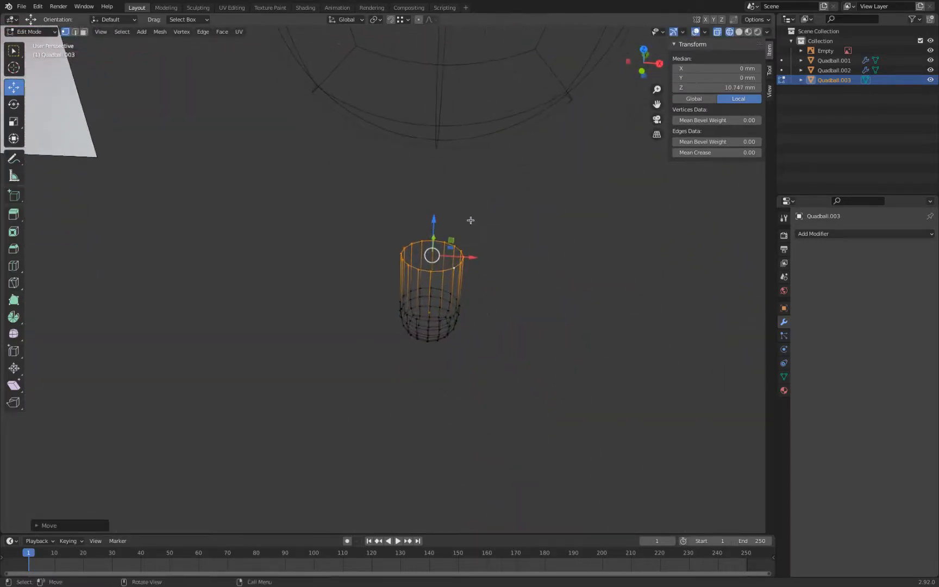
{"action": "scroll", "coordinate": [478, 220], "scroll_direction": "up", "scroll_amount": 5}
{"action": "key", "text": "shift+z"}
{"action": "scroll", "coordinate": [467, 225], "scroll_direction": "down", "scroll_amount": 2}
{"action": "mouse_move", "coordinate": [545, 228]}
{"action": "middle_mouse_down", "text": "shift"}
{"action": "mouse_move", "coordinate": [468, 225]}
{"action": "mouse_move", "coordinate": [501, 233]}
{"action": "mouse_move", "coordinate": [505, 207]}
{"action": "middle_mouse_up", "text": "shift"}
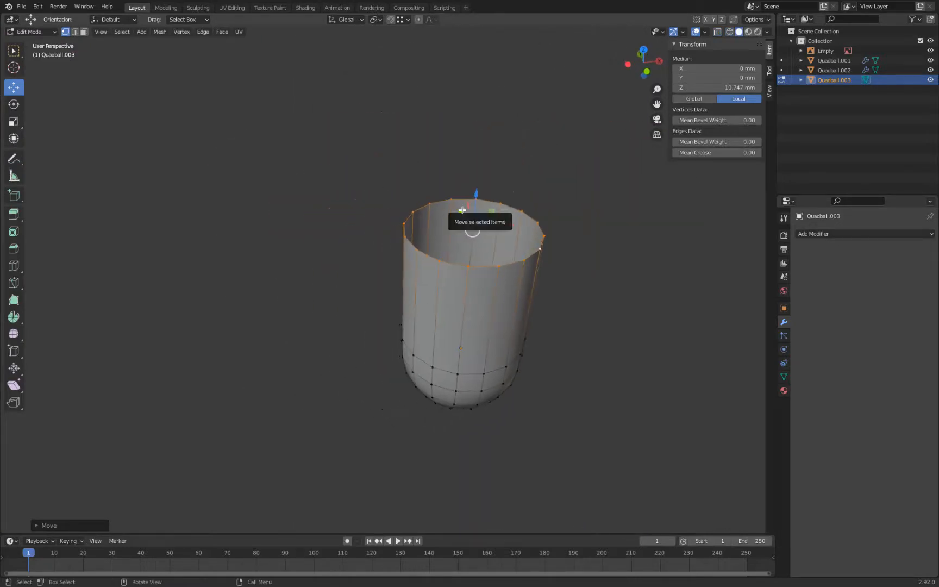
Try to divide the tentacle's open top by connecting two pairs of opposite rim vertices with crossing edges
{"action": "key", "text": "KP_1"}
{"action": "middle_click_drag", "start_coordinate": [402, 128], "coordinate": [390, 173]}
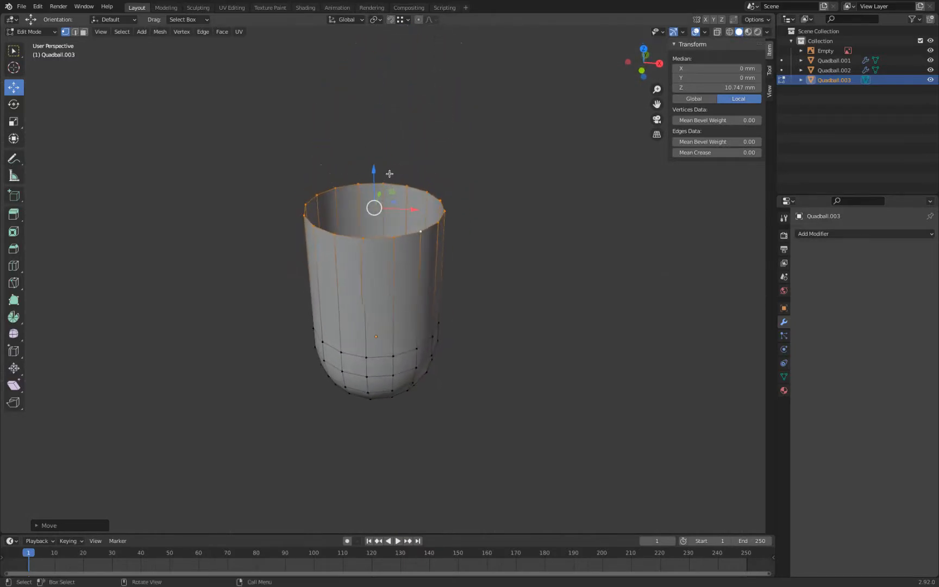
{"action": "left_click", "coordinate": [383, 183]}
{"action": "left_click", "coordinate": [364, 237], "text": "shift"}
{"action": "key", "text": "j"}
{"action": "middle_click_drag", "start_coordinate": [408, 216], "coordinate": [347, 226]}
{"action": "left_click", "coordinate": [296, 249]}
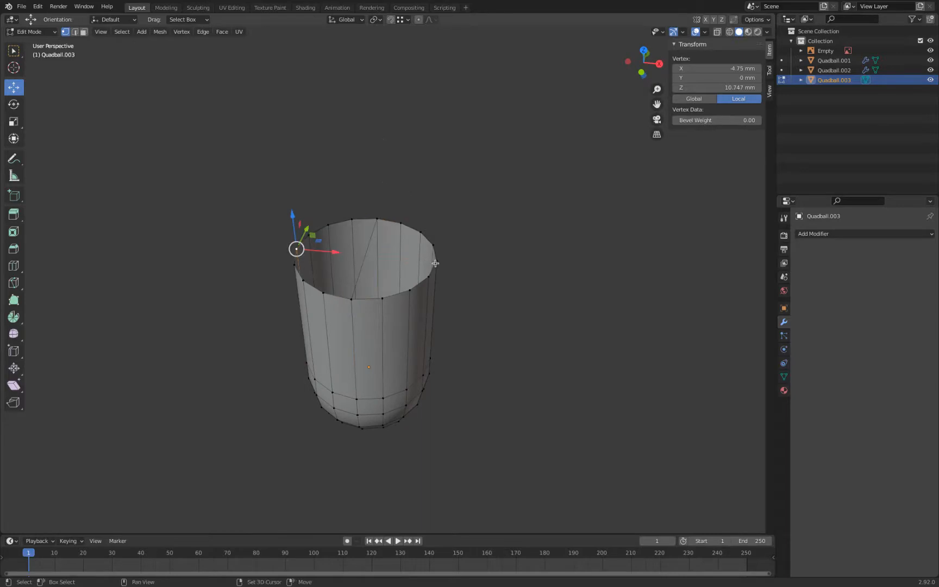
{"action": "middle_click_drag", "start_coordinate": [447, 268], "coordinate": [436, 265]}
{"action": "left_click", "coordinate": [383, 266], "text": "shift"}
{"action": "key", "text": "j"}
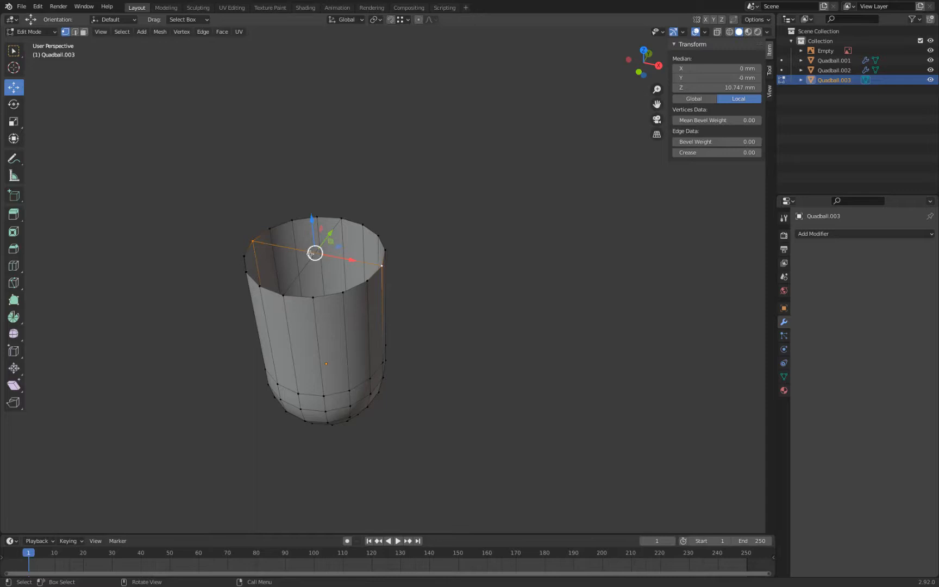
Delete the crossing edges from the tentacle's open top
{"action": "middle_click_drag", "start_coordinate": [388, 218], "coordinate": [336, 242]}
{"action": "left_click", "coordinate": [253, 289], "text": "shift"}
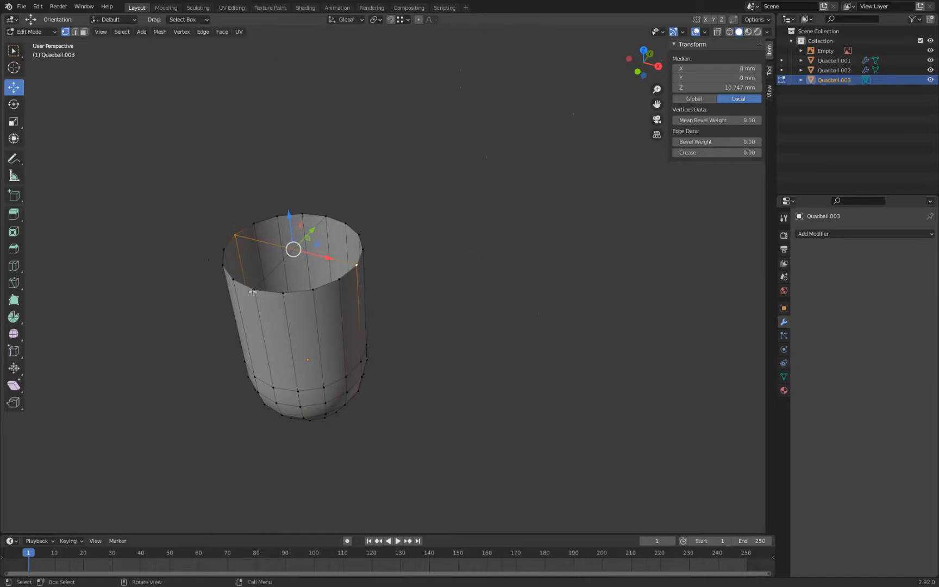
{"action": "right_click", "coordinate": [402, 171]}
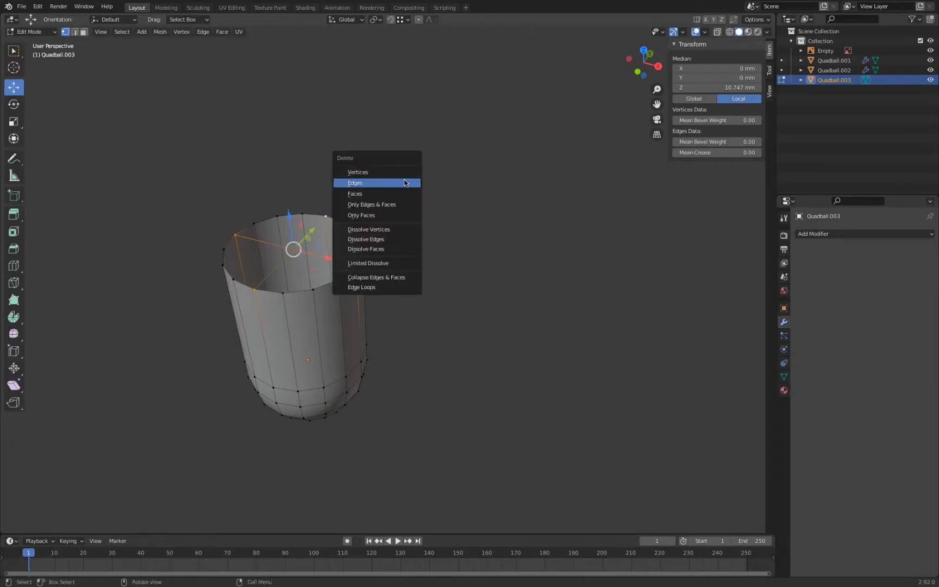
{"action": "left_click", "coordinate": [404, 184]}
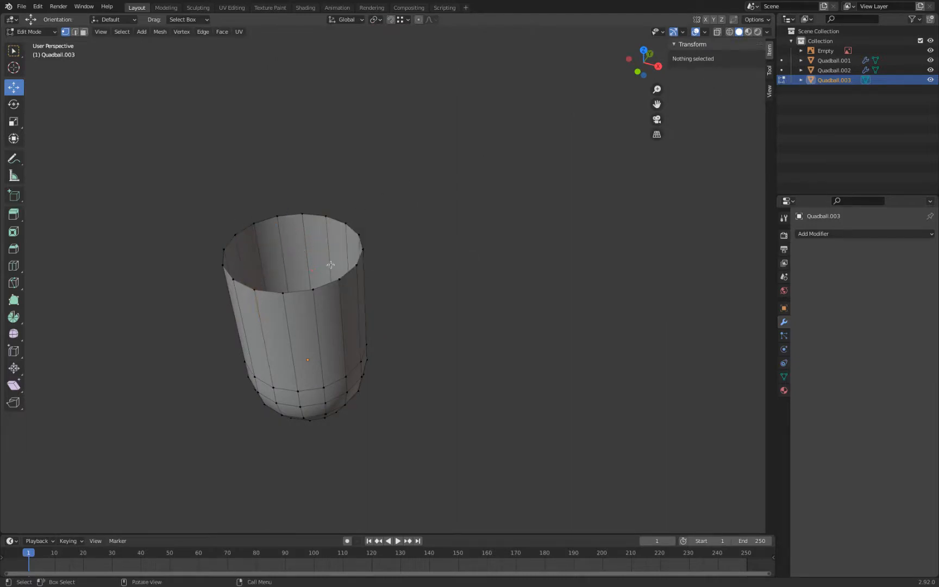
Duplicate in place the four-by-four patch of faces at the tip of the tentacle's rounded bottom
{"action": "mouse_move", "coordinate": [342, 293]}
{"action": "middle_mouse_down"}
{"action": "mouse_move", "coordinate": [373, 195]}
{"action": "mouse_move", "coordinate": [346, 325]}
{"action": "mouse_move", "coordinate": [350, 291]}
{"action": "mouse_move", "coordinate": [335, 325]}
{"action": "mouse_move", "coordinate": [352, 264]}
{"action": "mouse_move", "coordinate": [351, 278]}
{"action": "middle_mouse_up"}
{"action": "scroll", "coordinate": [413, 170], "scroll_direction": "up", "scroll_amount": 1}
{"action": "middle_click_drag", "start_coordinate": [408, 171], "coordinate": [396, 236], "text": "shift"}
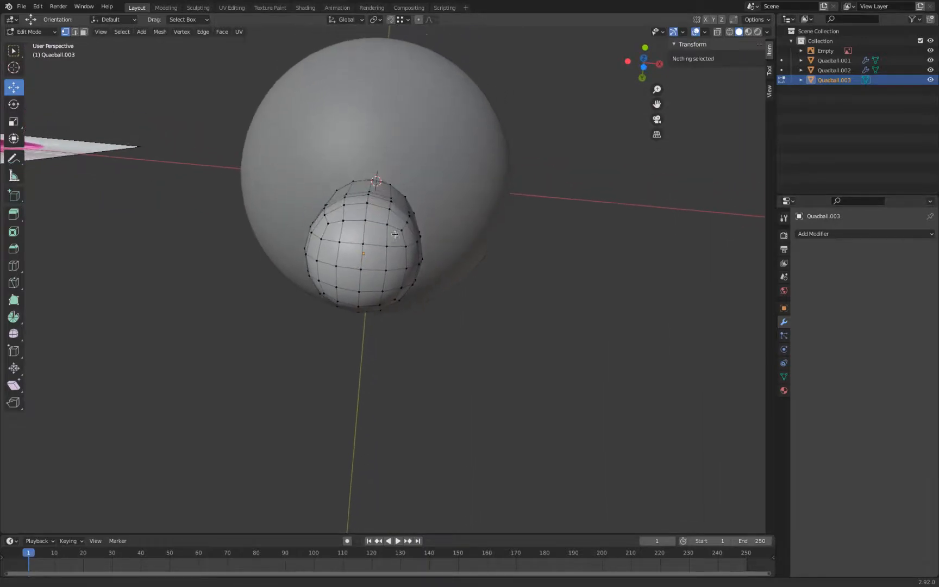
{"action": "left_click", "coordinate": [83, 32]}
{"action": "left_click", "coordinate": [328, 230]}
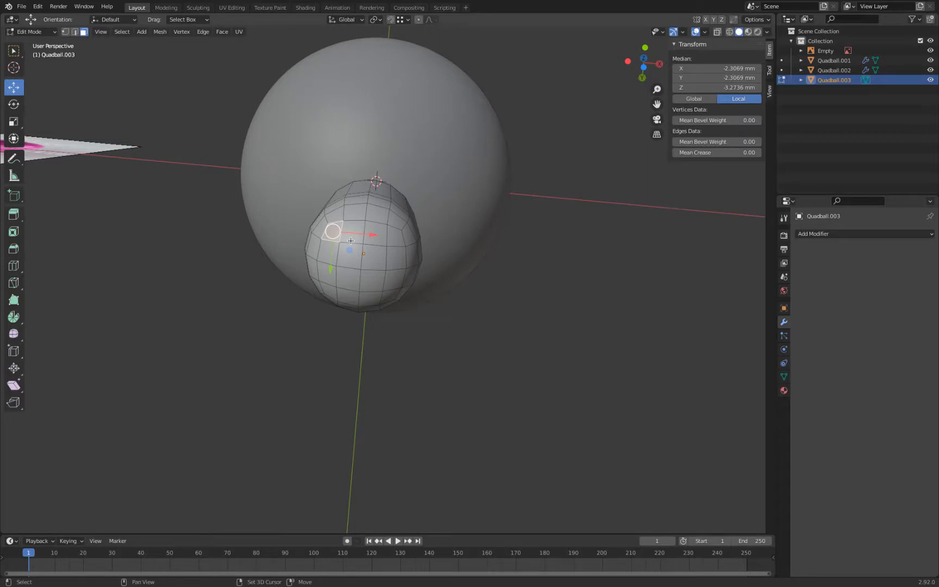
{"action": "left_click", "coordinate": [374, 241], "text": "shift"}
{"action": "left_click", "coordinate": [395, 243], "text": "shift"}
{"action": "left_click", "coordinate": [396, 255], "text": "shift"}
{"action": "left_click", "coordinate": [375, 259], "text": "shift"}
{"action": "left_click", "coordinate": [343, 262], "text": "shift"}
{"action": "left_click", "coordinate": [327, 274], "text": "shift"}
{"action": "left_click", "coordinate": [328, 255], "text": "shift"}
{"action": "middle_click_drag", "start_coordinate": [329, 281], "coordinate": [329, 257]}
{"action": "left_click", "coordinate": [329, 258], "text": "shift"}
{"action": "left_click", "coordinate": [370, 261], "text": "shift"}
{"action": "left_click", "coordinate": [390, 259], "text": "shift"}
{"action": "left_click", "coordinate": [394, 239], "text": "shift"}
{"action": "left_click", "coordinate": [373, 241], "text": "shift"}
{"action": "left_click", "coordinate": [349, 238], "text": "shift"}
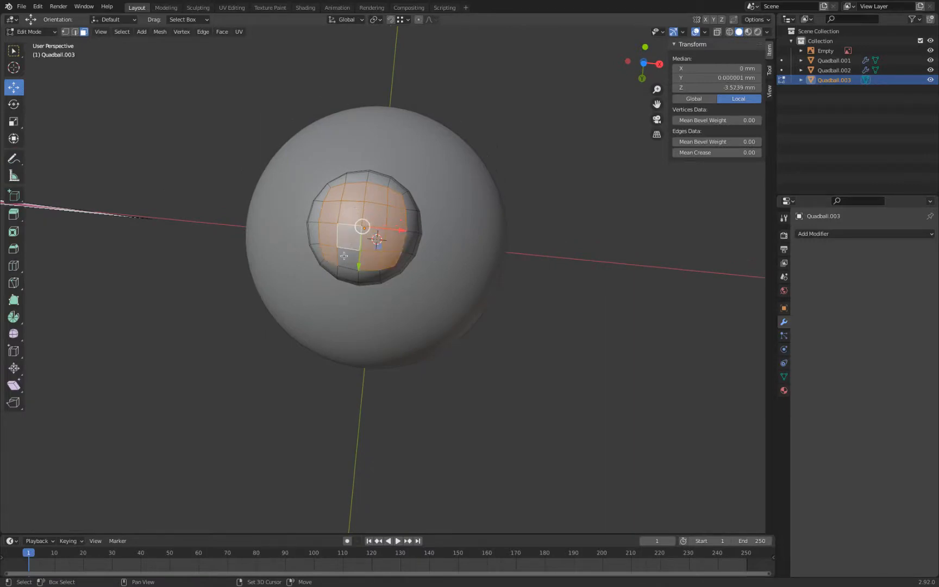
{"action": "left_click", "coordinate": [345, 256], "text": "shift"}
{"action": "scroll", "coordinate": [345, 256], "scroll_direction": "down", "scroll_amount": 1}
{"action": "middle_click_drag", "start_coordinate": [346, 202], "coordinate": [350, 284]}
{"action": "key", "text": "shift+d"}
{"action": "right_click", "coordinate": [350, 284]}
{"action": "key", "text": "g"}
{"action": "key", "text": "z"}
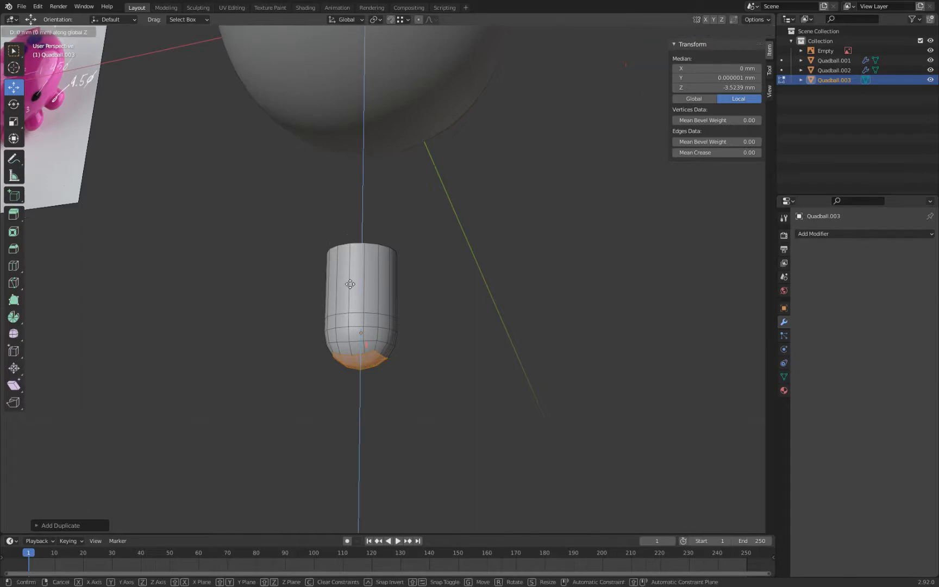
{"action": "left_click", "coordinate": [350, 284]}
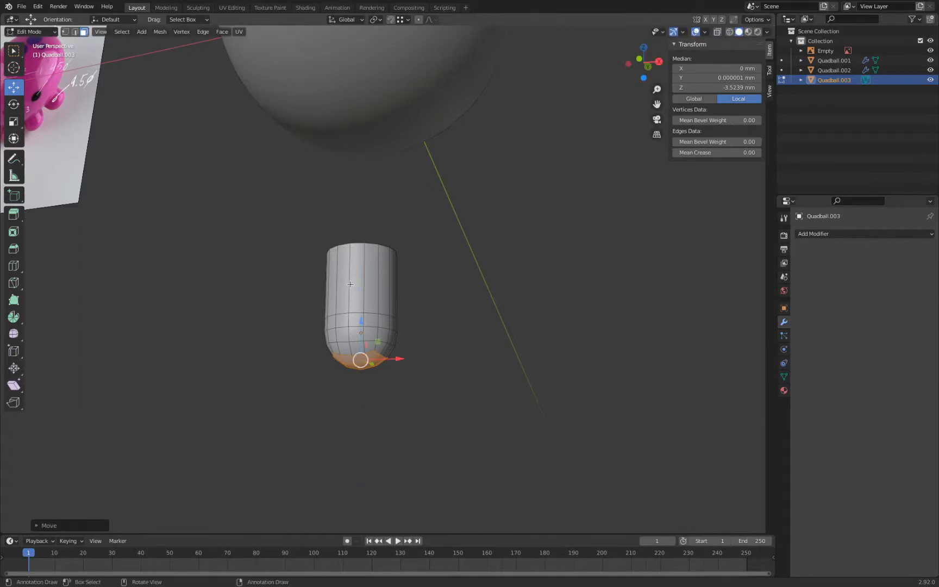
Flatten the duplicated face patch along Z and raise it to the open rim's height, local Z 10.747 mm
{"action": "key", "text": "s"}
{"action": "key", "text": "z"}
{"action": "left_click", "coordinate": [481, 185]}
{"action": "key", "text": "g"}
{"action": "key", "text": "z"}
{"action": "left_click", "coordinate": [449, 127]}
{"action": "key", "text": "g"}
{"action": "key", "text": "z"}
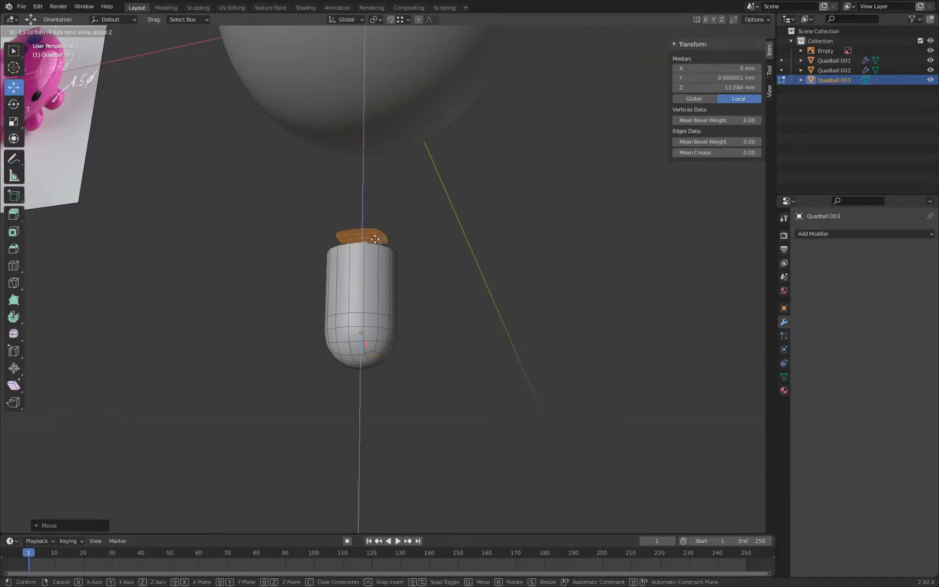
{"action": "left_click", "coordinate": [374, 244]}
Try to join the flat patch's complete outline to the tentacle's rim with Bridge Edge Loops
{"action": "middle_click_drag", "start_coordinate": [375, 244], "coordinate": [357, 314]}
{"action": "scroll", "coordinate": [384, 277], "scroll_direction": "up", "scroll_amount": 6}
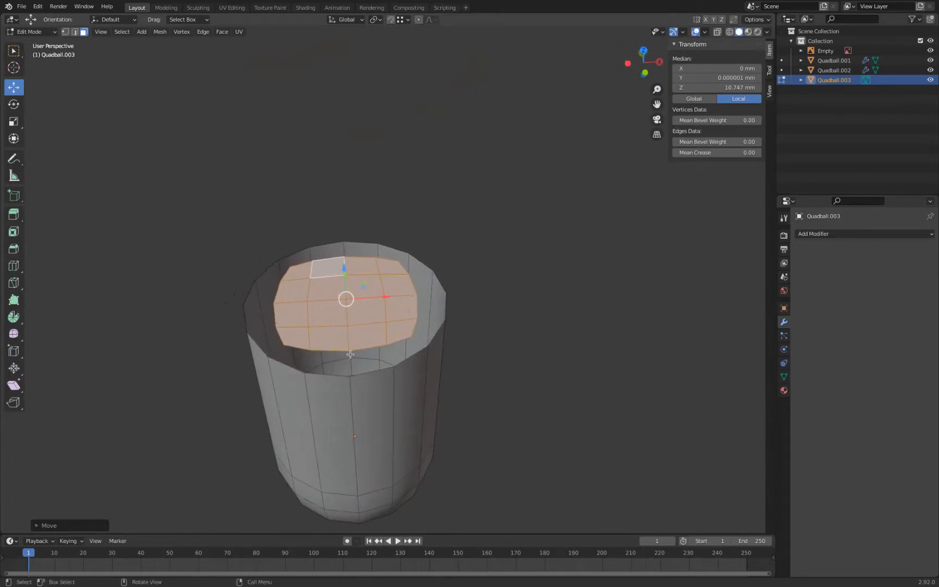
{"action": "left_click", "coordinate": [74, 32]}
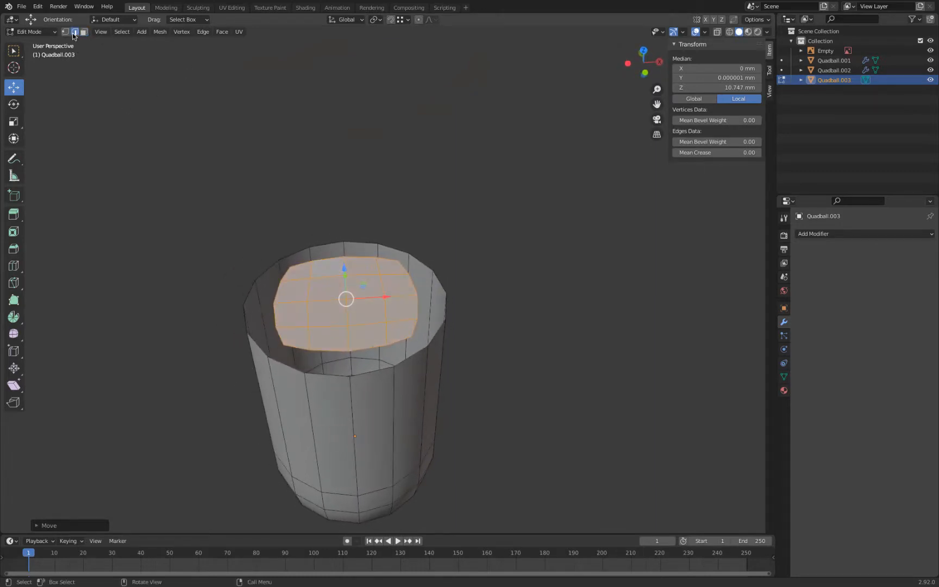
{"action": "left_click", "coordinate": [328, 351], "text": "alt"}
{"action": "left_click", "coordinate": [408, 282], "text": "alt+shift"}
{"action": "left_click", "coordinate": [389, 259], "text": "alt+shift"}
{"action": "left_click", "coordinate": [277, 291], "text": "alt+shift"}
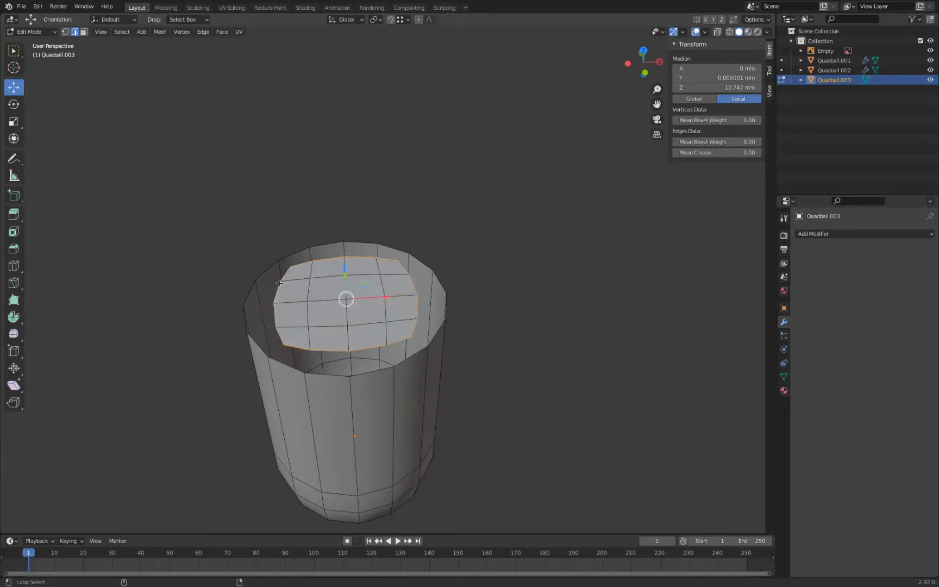
{"action": "left_click", "coordinate": [299, 252], "text": "alt+shift"}
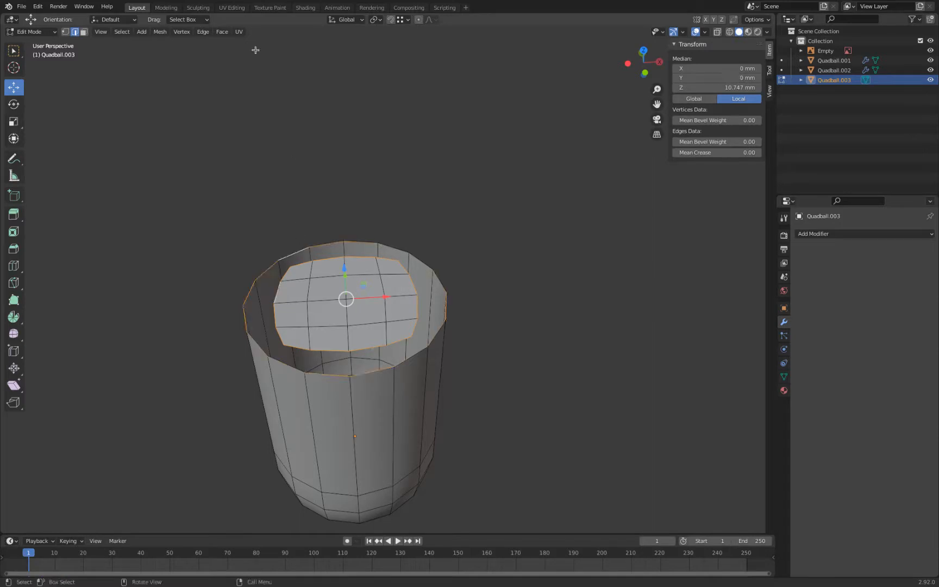
{"action": "left_click", "coordinate": [203, 32]}
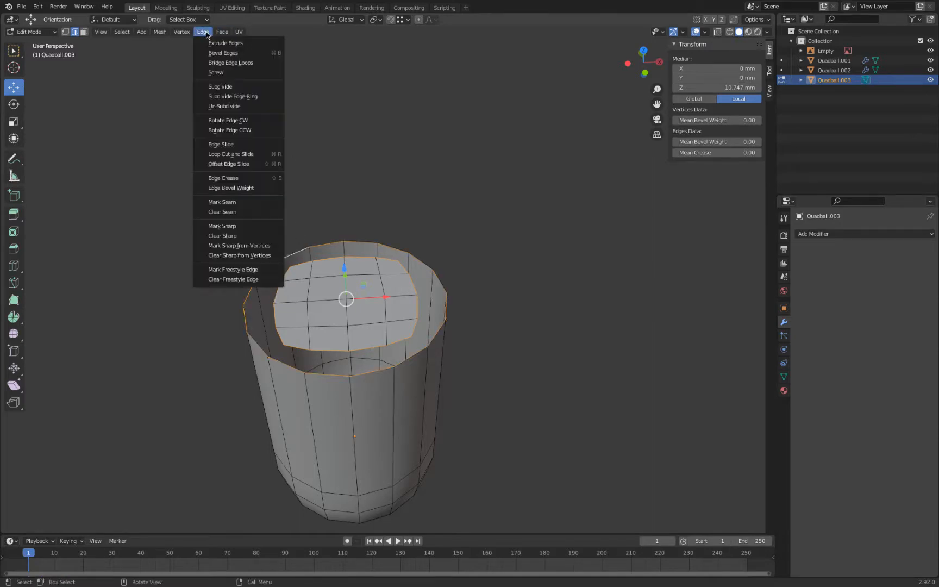
{"action": "left_click", "coordinate": [203, 63]}
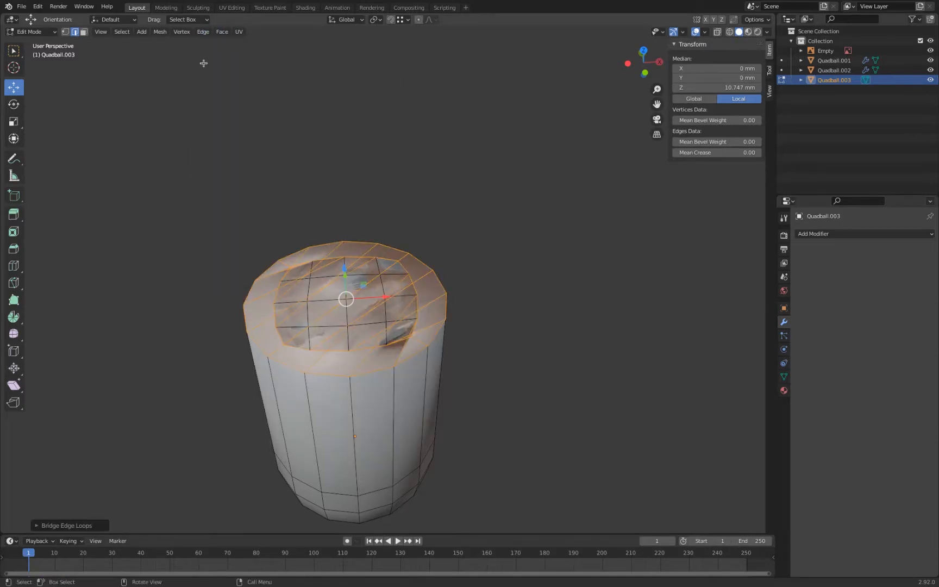
Fill individual faces between matching edges of the flat patch and the rim along the near side of the opening
{"action": "left_click", "coordinate": [325, 351]}
{"action": "left_click", "coordinate": [324, 376], "text": "shift"}
{"action": "key", "text": "f"}
{"action": "left_click", "coordinate": [371, 350]}
{"action": "middle_click_drag", "start_coordinate": [375, 378], "coordinate": [330, 369]}
{"action": "left_click", "coordinate": [325, 359], "text": "shift"}
{"action": "key", "text": "f"}
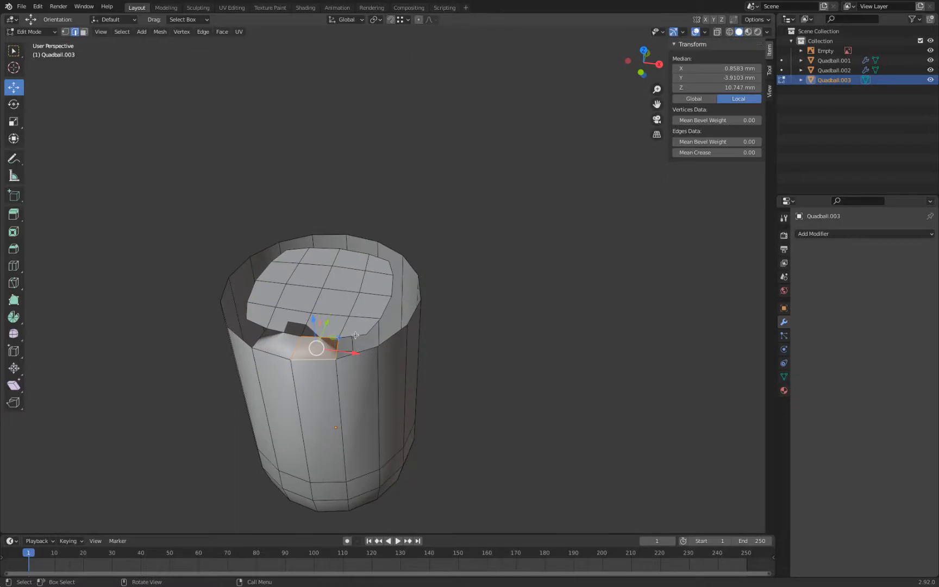
{"action": "left_click", "coordinate": [353, 339]}
{"action": "middle_click_drag", "start_coordinate": [352, 342], "coordinate": [349, 331]}
{"action": "left_click", "coordinate": [345, 327]}
{"action": "left_click", "coordinate": [353, 343], "text": "shift"}
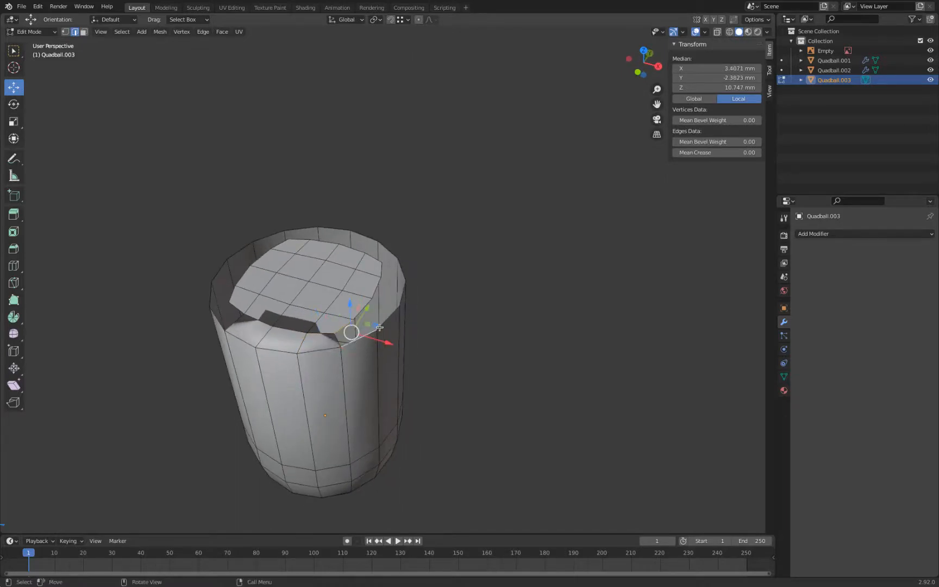
{"action": "key", "text": "f"}
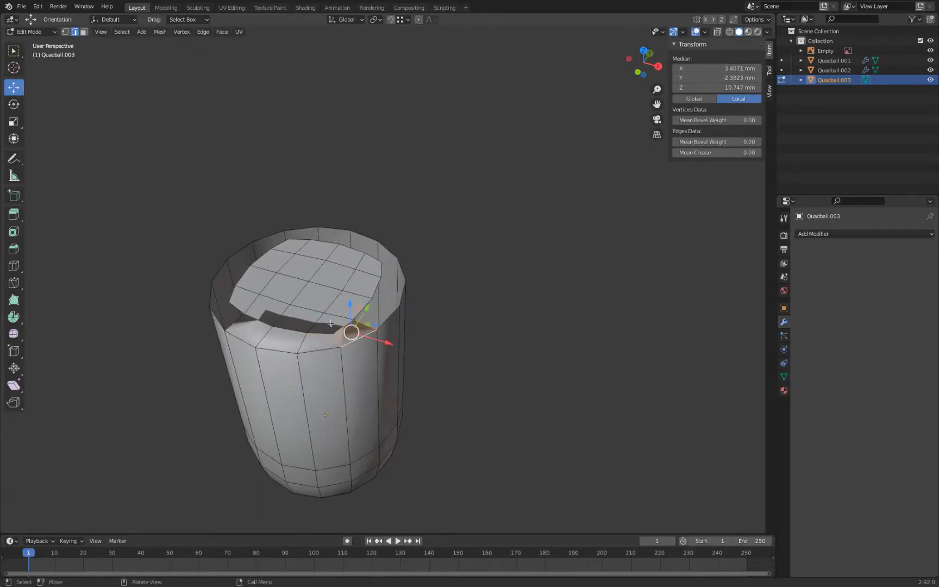
Recalculate the normals of the whole tentacle mesh, showing the Face Orientation overlay only for this check
{"action": "left_click", "coordinate": [705, 32]}
{"action": "left_click", "coordinate": [644, 219]}
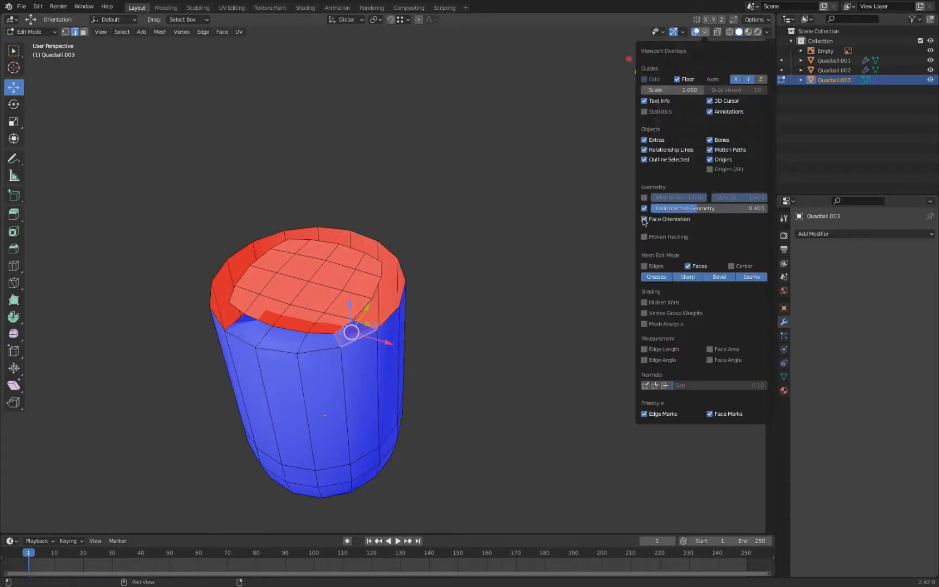
{"action": "key", "text": "a"}
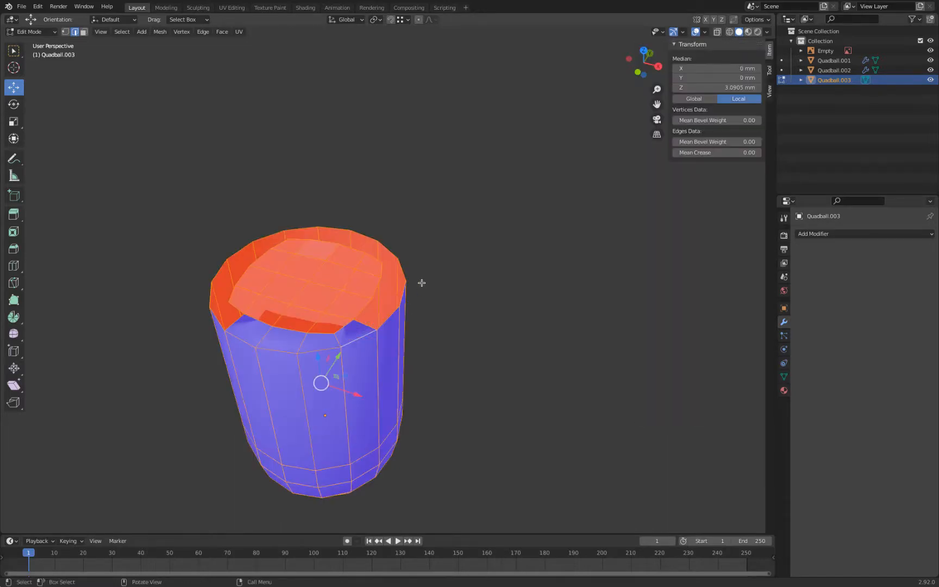
{"action": "key", "text": "shift+n"}
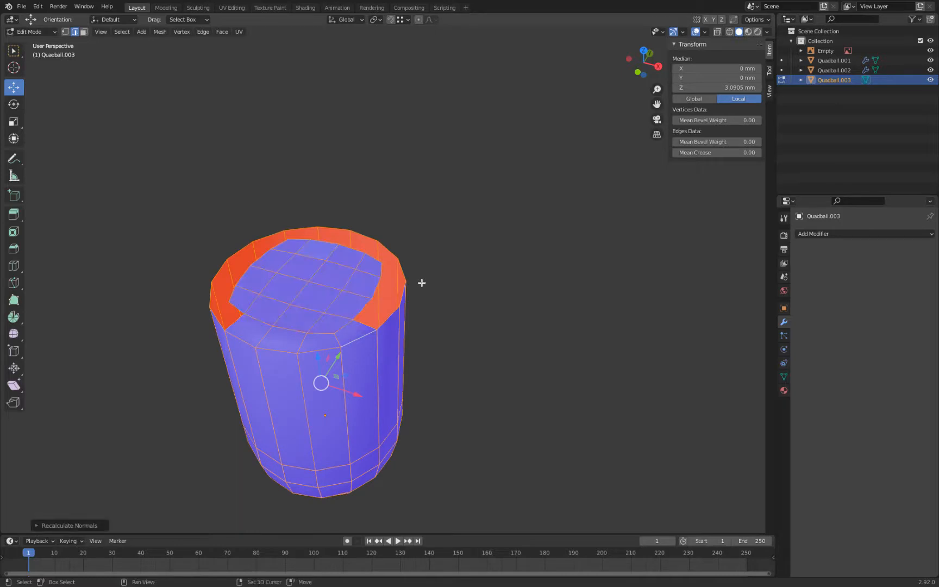
{"action": "left_click", "coordinate": [705, 32]}
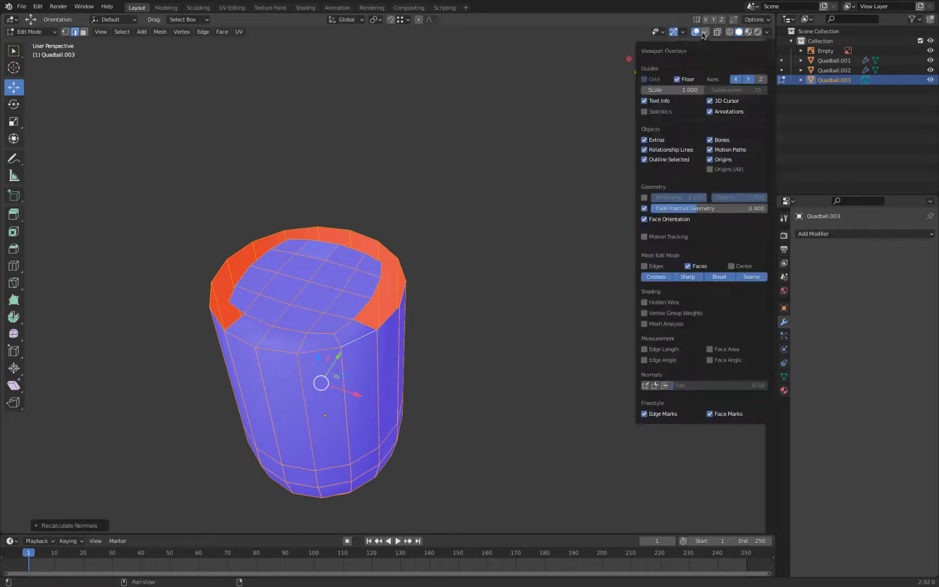
{"action": "left_click", "coordinate": [645, 219]}
Bridge the remaining open edges of the rim and the flat patch with Bridge Edge Loops to close the top
{"action": "left_click", "coordinate": [402, 306], "text": "alt"}
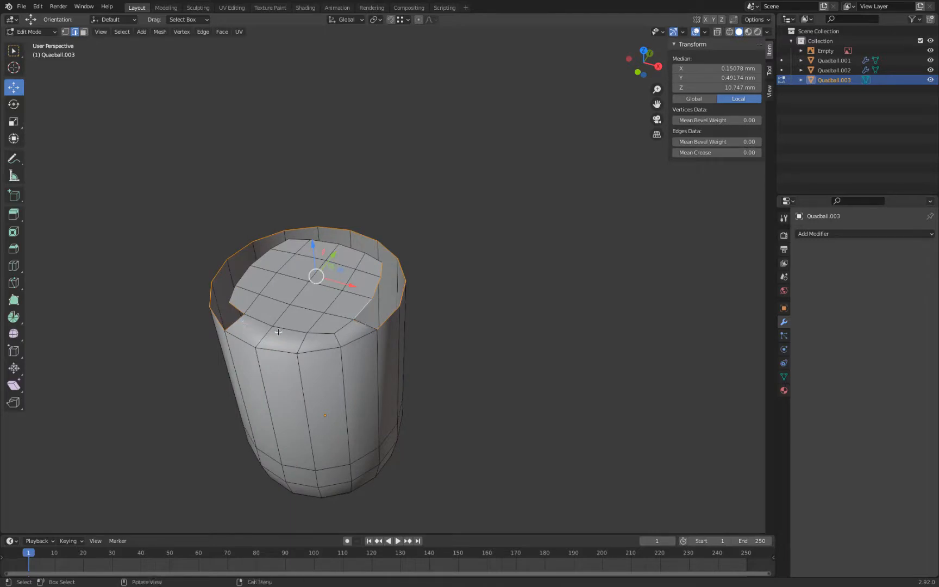
{"action": "left_click", "coordinate": [374, 257], "text": "alt+shift"}
{"action": "left_click", "coordinate": [263, 257], "text": "alt+shift"}
{"action": "middle_click_drag", "start_coordinate": [255, 333], "coordinate": [266, 320]}
{"action": "left_click", "coordinate": [203, 34]}
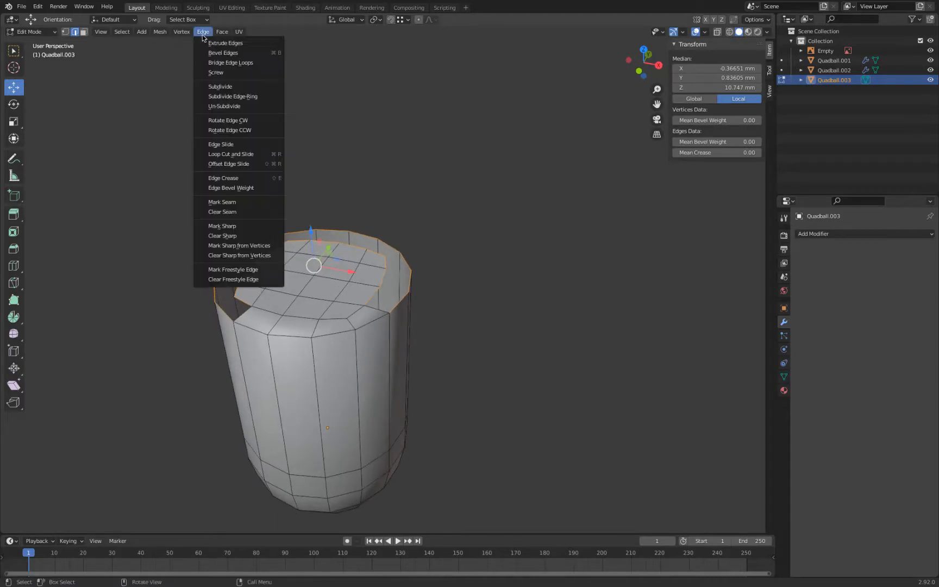
{"action": "left_click", "coordinate": [204, 63]}
{"action": "middle_click_drag", "start_coordinate": [206, 80], "coordinate": [259, 162]}
Shade all of the tentacle's faces smooth and enable Auto Smooth at 30°
{"action": "key", "text": "a"}
{"action": "right_click", "coordinate": [355, 275]}
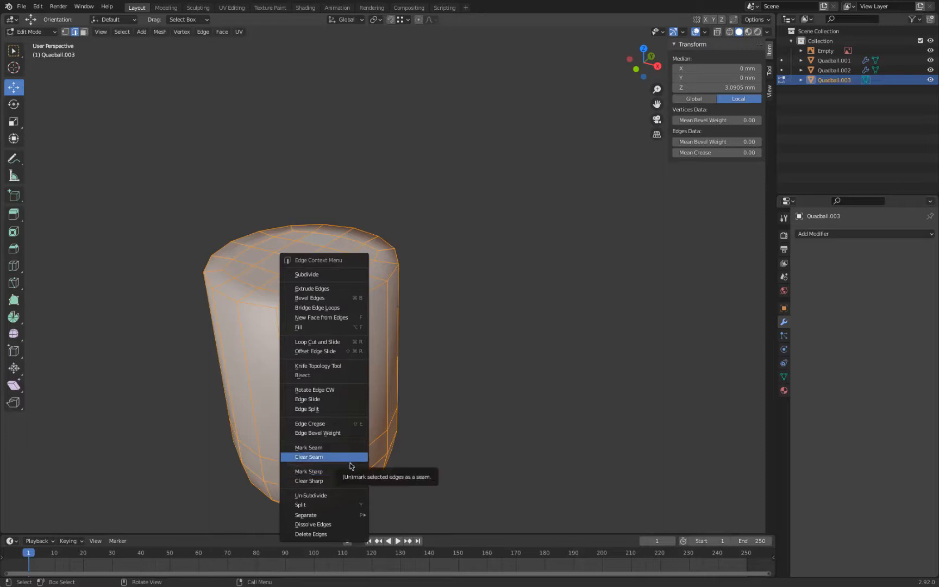
{"action": "key", "text": "3"}
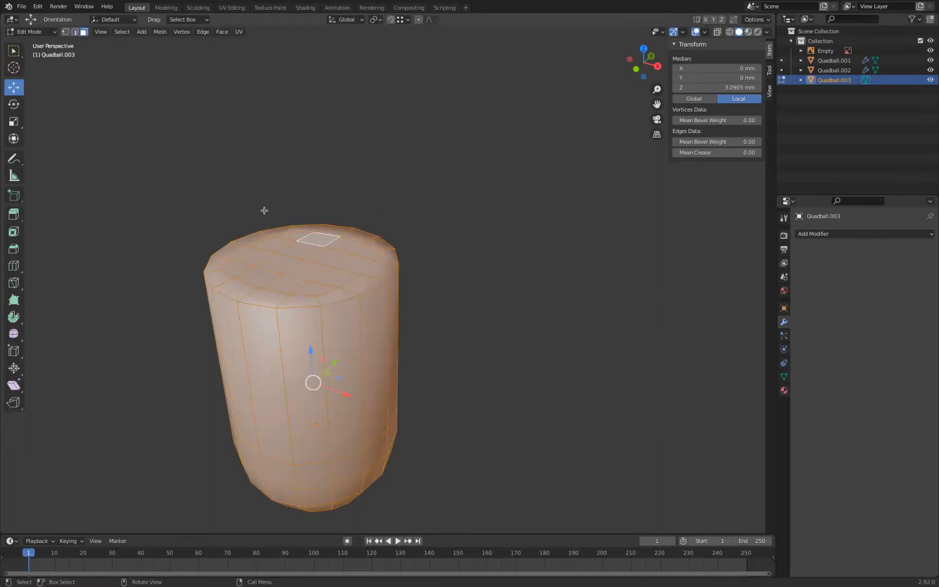
{"action": "right_click", "coordinate": [311, 250]}
{"action": "left_click", "coordinate": [293, 363]}
{"action": "left_click", "coordinate": [783, 376]}
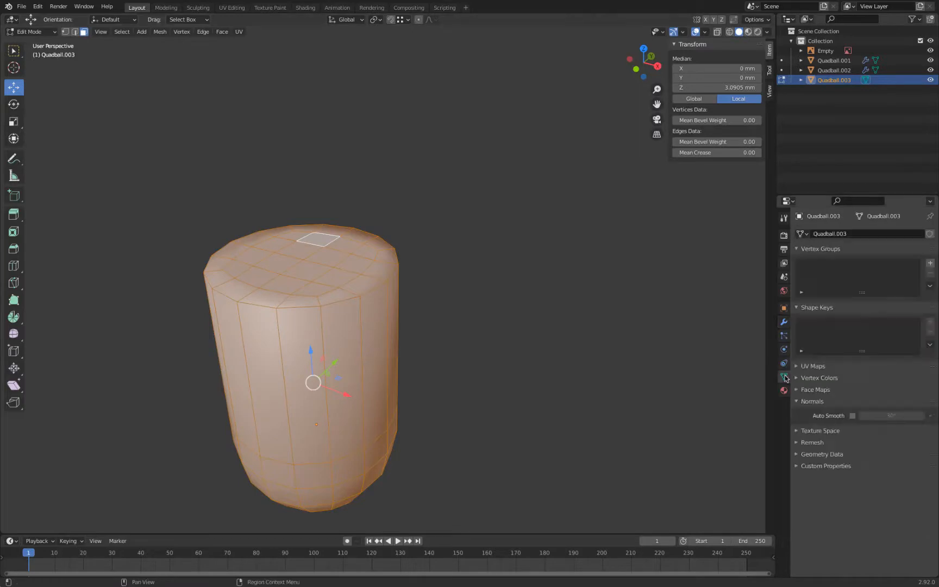
{"action": "left_click", "coordinate": [852, 416]}
{"action": "middle_click_drag", "start_coordinate": [564, 314], "coordinate": [597, 329]}
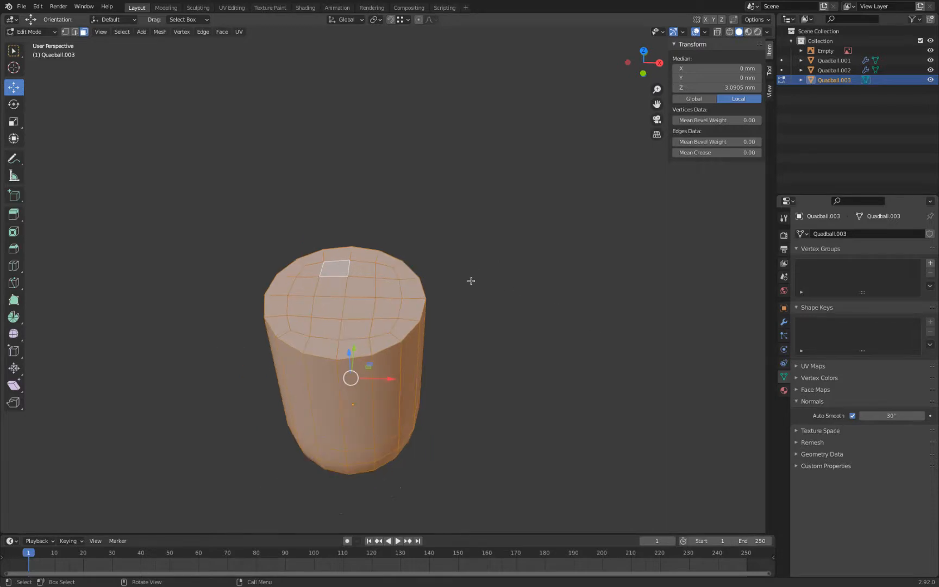
Finish editing the tentacle mesh and raise the whole tentacle vertically into the body's underside, to a Z location of about -25.96 mm
{"action": "key", "text": "alt+a"}
{"action": "middle_click_drag", "start_coordinate": [469, 384], "coordinate": [430, 359]}
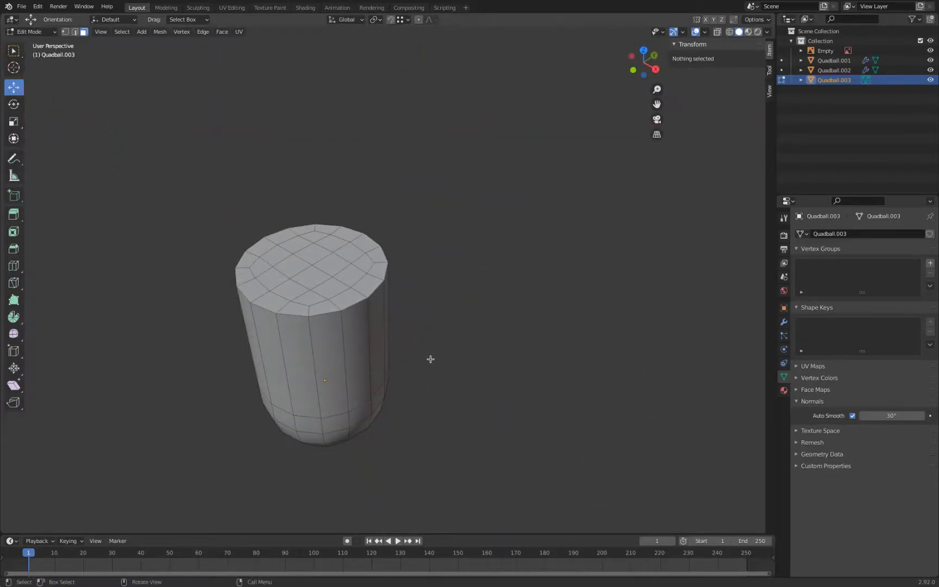
{"action": "key", "text": "KP_1"}
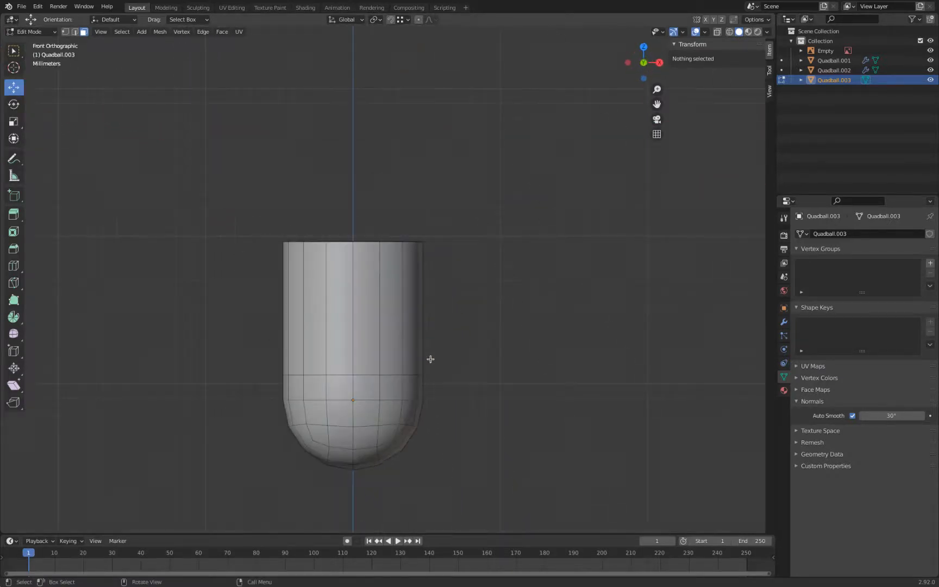
{"action": "scroll", "coordinate": [430, 356], "scroll_direction": "down", "scroll_amount": 4}
{"action": "key", "text": "Tab"}
{"action": "scroll", "coordinate": [422, 289], "scroll_direction": "down", "scroll_amount": 2}
{"action": "middle_click_drag", "start_coordinate": [414, 276], "coordinate": [397, 386], "text": "shift"}
{"action": "left_click_drag", "start_coordinate": [359, 389], "coordinate": [356, 265]}
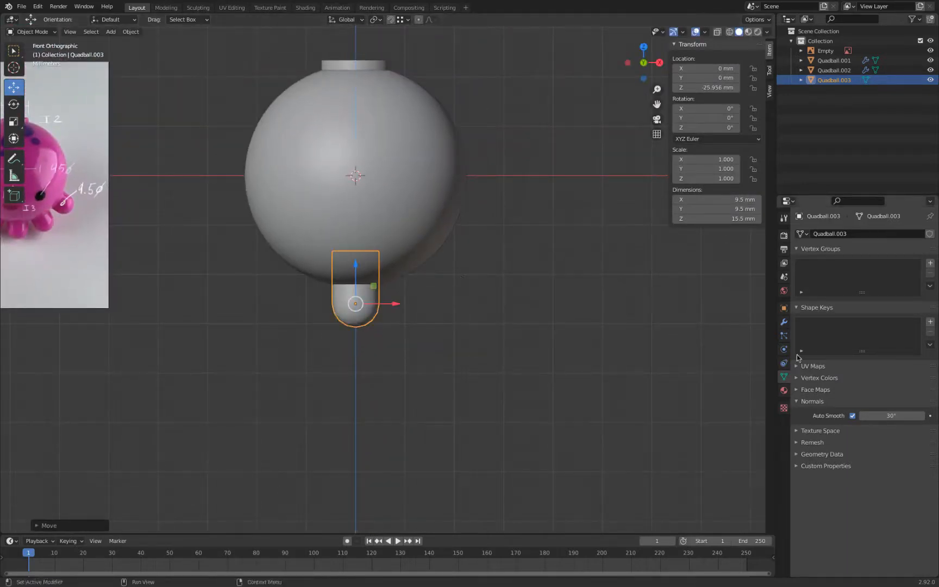
Add a Subdivision Surface modifier to the tentacle with 2 viewport levels
{"action": "left_click", "coordinate": [784, 322]}
{"action": "left_click", "coordinate": [851, 235]}
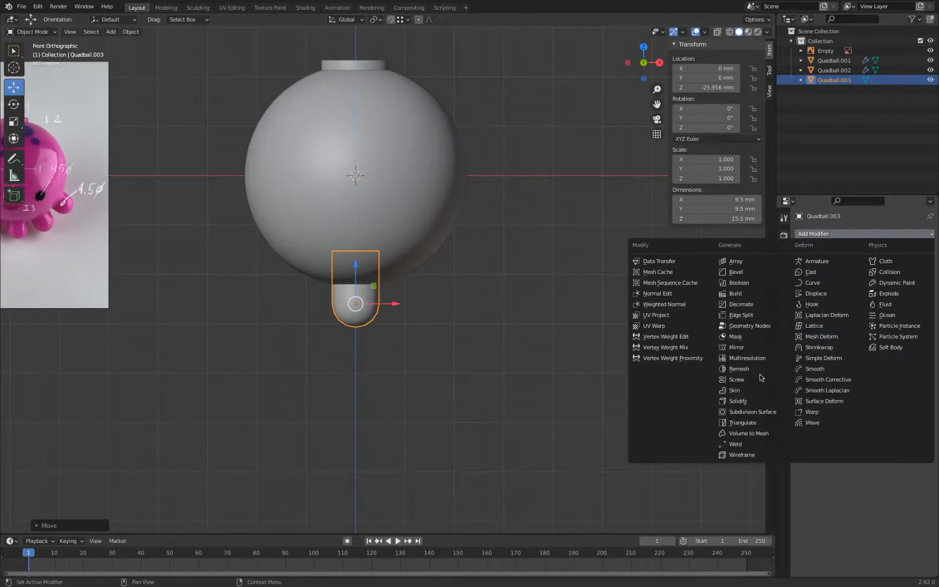
{"action": "left_click", "coordinate": [747, 411]}
{"action": "left_click", "coordinate": [920, 279]}
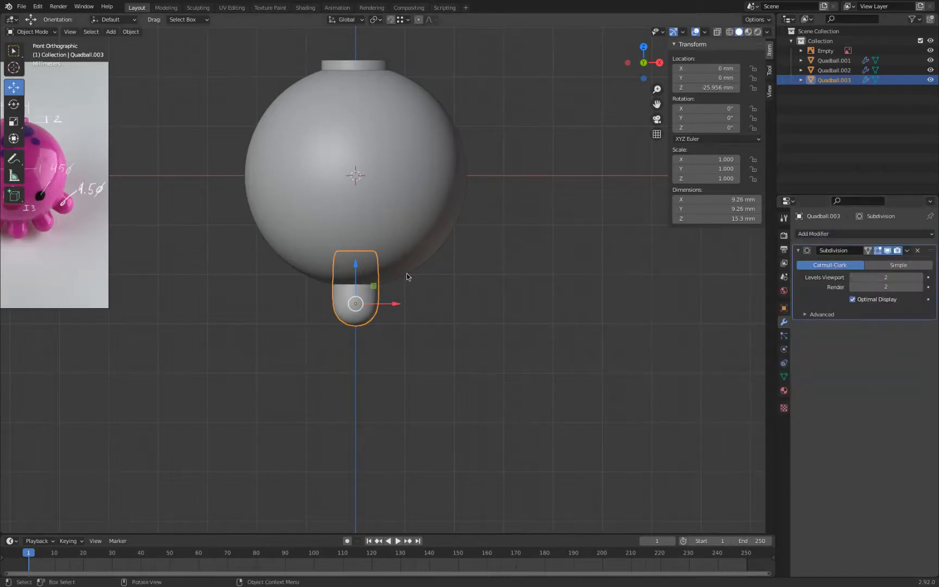
Lower the tentacle clear of the body and fully crease the edge loop around its flat top to keep the rim sharp
{"action": "scroll", "coordinate": [412, 279], "scroll_direction": "up", "scroll_amount": 3}
{"action": "left_click_drag", "start_coordinate": [332, 281], "coordinate": [337, 383]}
{"action": "middle_click_drag", "start_coordinate": [375, 343], "coordinate": [352, 372]}
{"action": "scroll", "coordinate": [353, 373], "scroll_direction": "up", "scroll_amount": 2}
{"action": "key", "text": "Tab"}
{"action": "left_click", "coordinate": [334, 390], "text": "alt"}
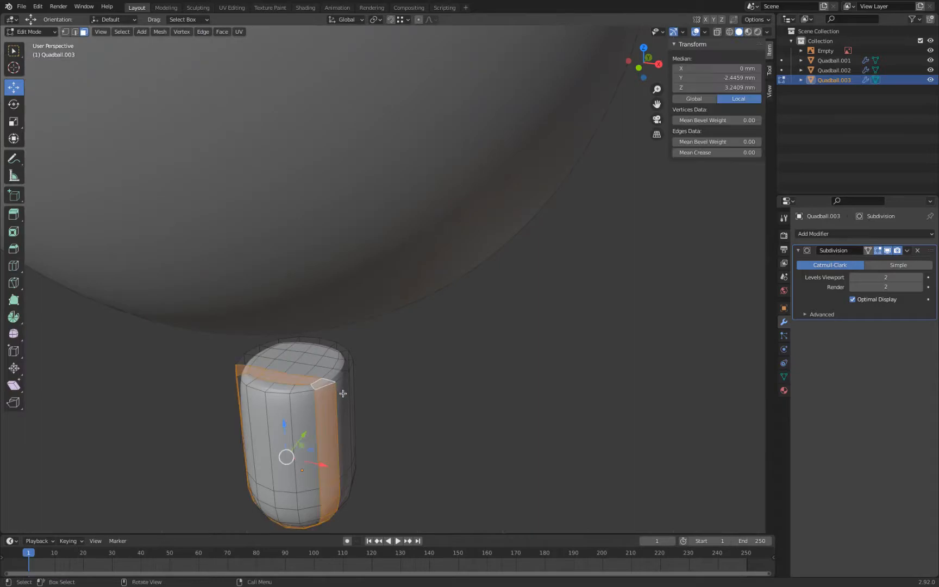
{"action": "left_click", "coordinate": [74, 31]}
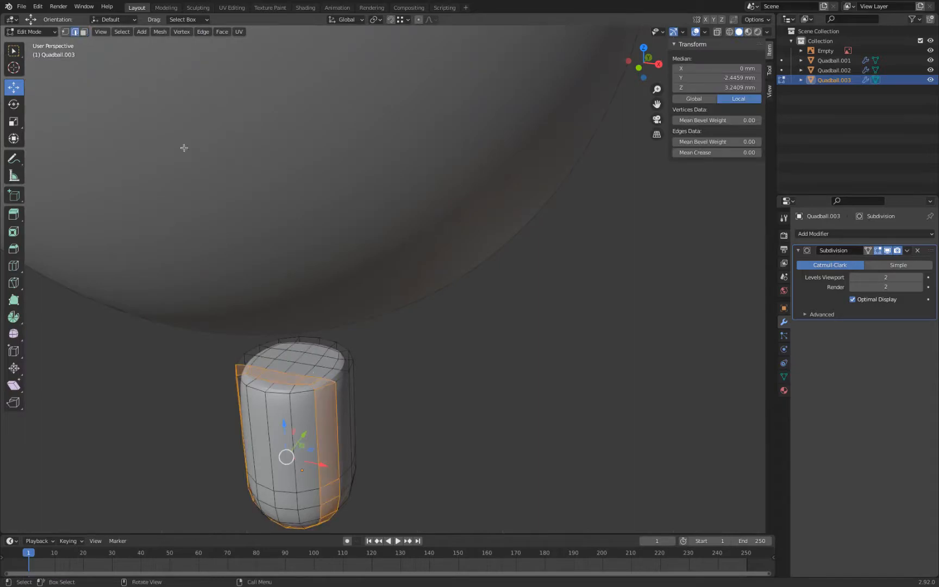
{"action": "left_click", "coordinate": [326, 389], "text": "alt"}
{"action": "left_click_drag", "start_coordinate": [708, 154], "coordinate": [935, 154]}
{"action": "key", "text": "Tab"}
In front orthographic view, raise the tentacle along Z until its rounded tip meets the body's lowest point, at about Z -17.8 mm
{"action": "key", "text": "KP_1"}
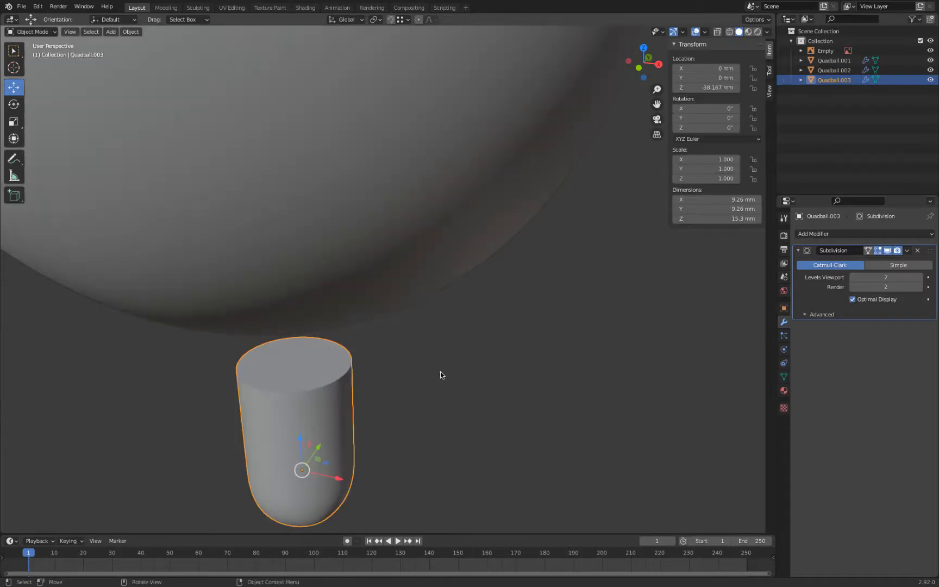
{"action": "key", "text": "KP_5"}
{"action": "key", "text": "g"}
{"action": "key", "text": "z"}
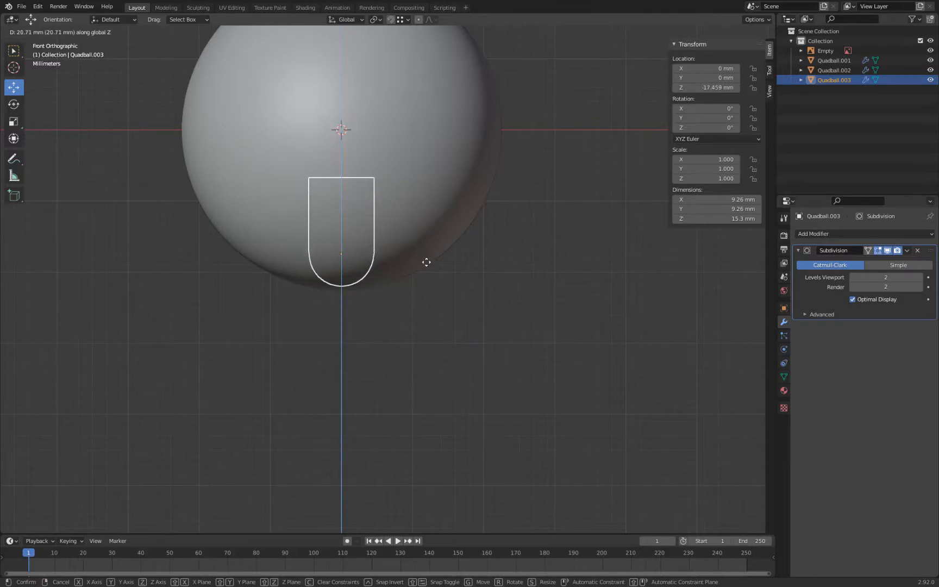
{"action": "left_click", "coordinate": [427, 264]}
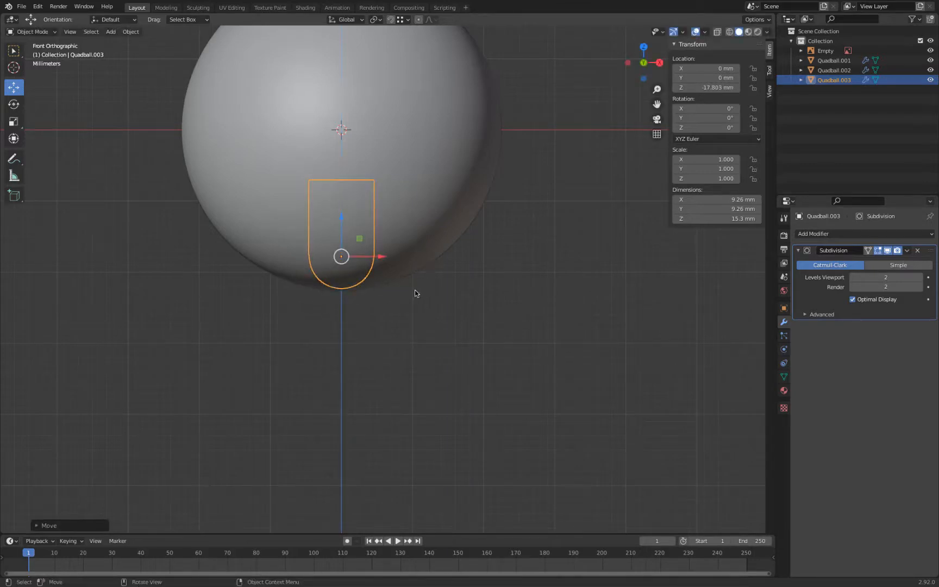
Move the tentacle down exactly 8.5 mm along Z so it protrudes below the body
{"action": "key", "text": "g"}
{"action": "key", "text": "z"}
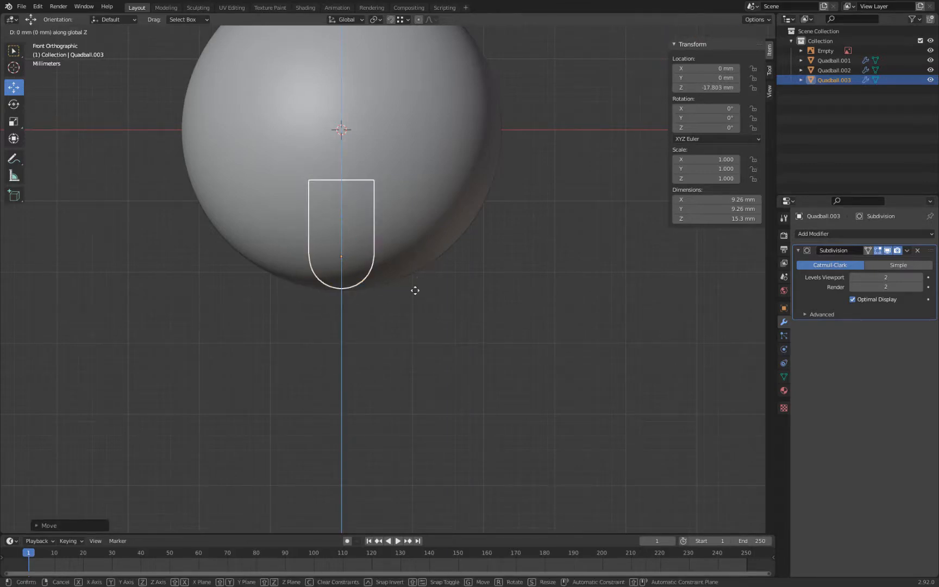
{"action": "type", "text": "-8.5"}
{"action": "key", "text": "Return"}
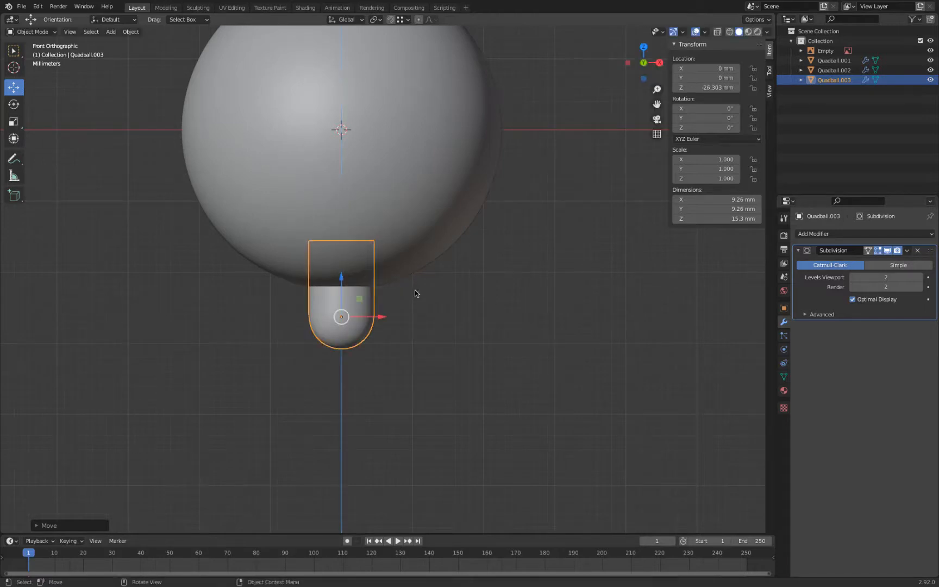
Compare the tentacle's protruding length with the annotated tentacle dimensions on the reference image
{"action": "scroll", "coordinate": [415, 293], "scroll_direction": "down", "scroll_amount": 3}
{"action": "middle_click_drag", "start_coordinate": [251, 257], "coordinate": [412, 235], "text": "shift"}
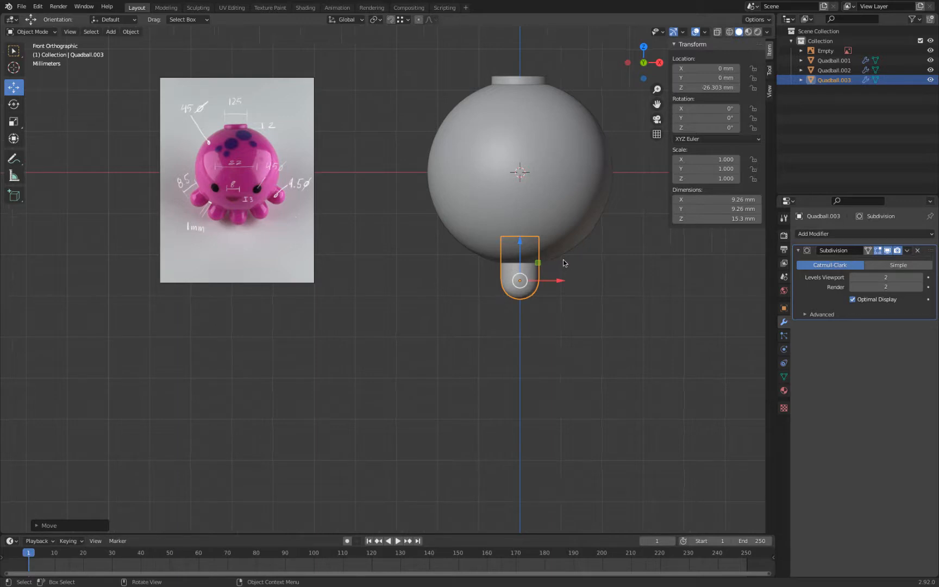
{"action": "scroll", "coordinate": [562, 260], "scroll_direction": "up", "scroll_amount": 6}
{"action": "middle_click_drag", "start_coordinate": [619, 262], "coordinate": [257, 294], "text": "shift"}
{"action": "scroll", "coordinate": [471, 281], "scroll_direction": "up", "scroll_amount": 2}
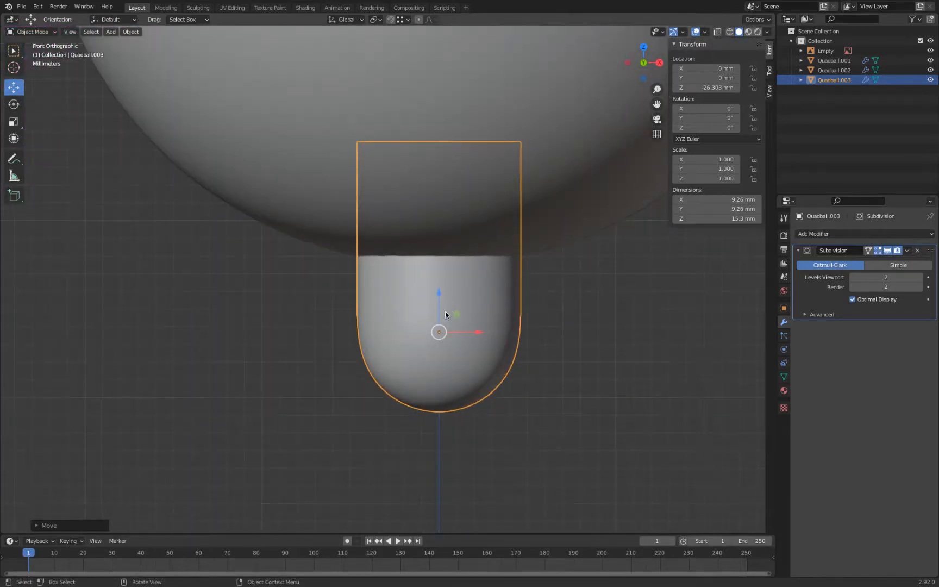
{"action": "left_click_drag", "start_coordinate": [439, 294], "coordinate": [444, 233]}
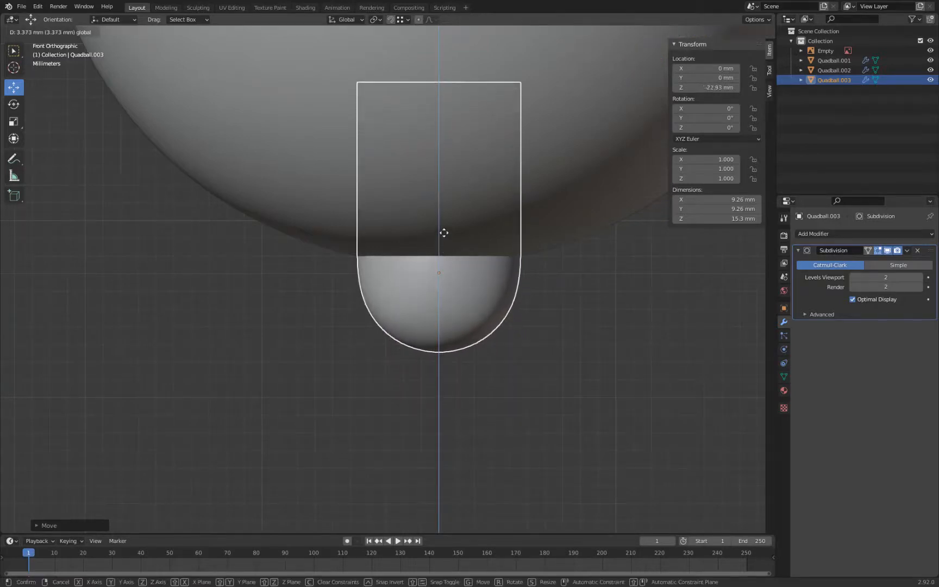
{"action": "right_click", "coordinate": [444, 233]}
Measure the tentacle's exposed length from the body's underside to its tip and remove the ruler
{"action": "scroll", "coordinate": [491, 273], "scroll_direction": "down", "scroll_amount": 4}
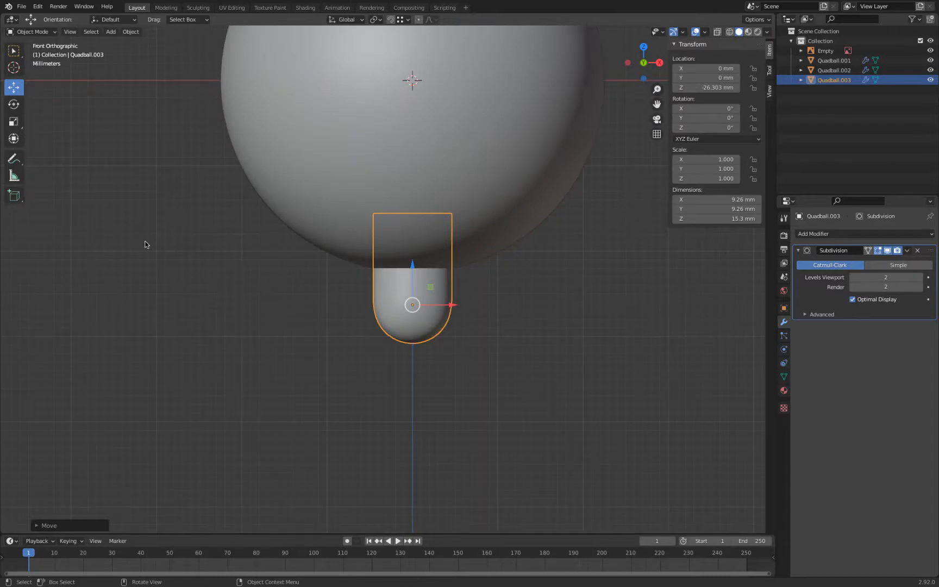
{"action": "left_click", "coordinate": [14, 175]}
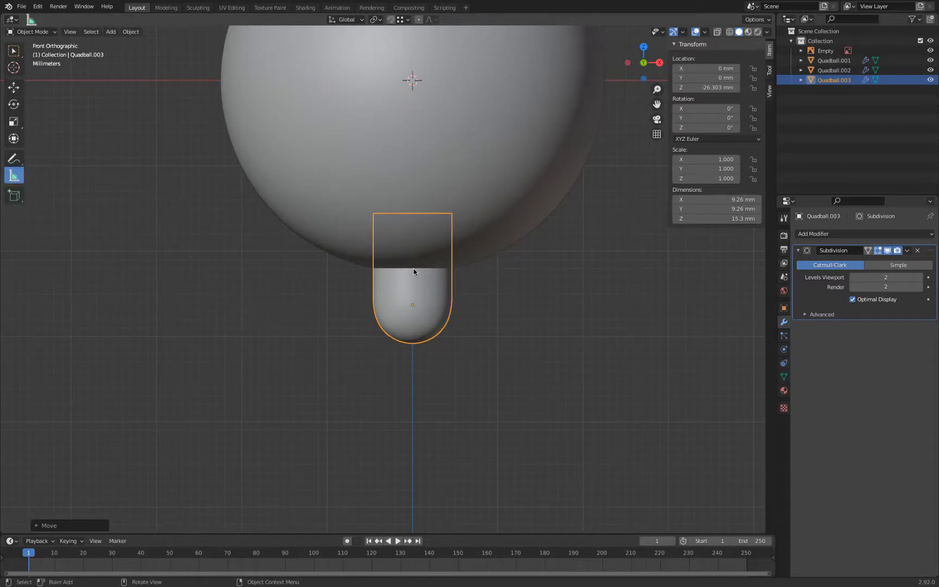
{"action": "left_click_drag", "start_coordinate": [413, 270], "coordinate": [413, 341]}
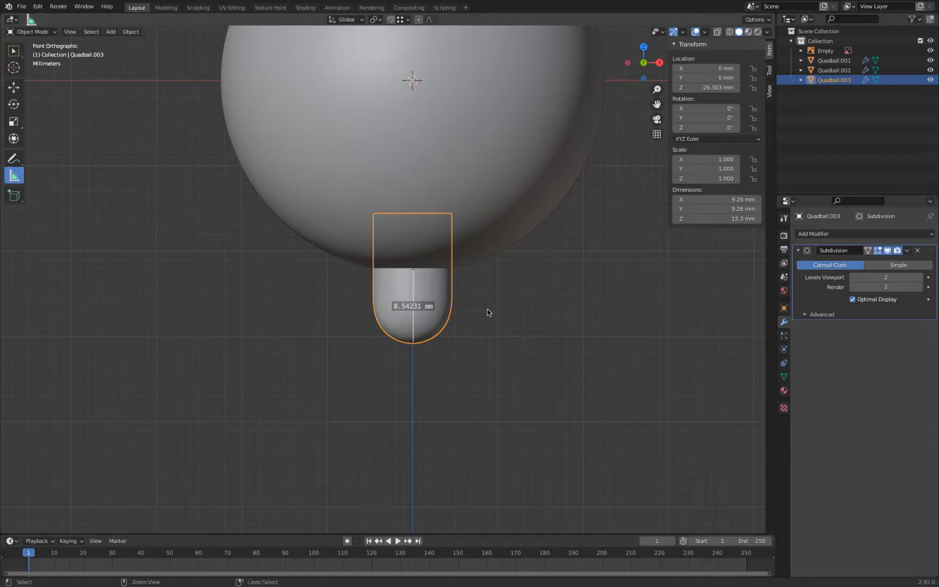
{"action": "key", "text": "Delete"}
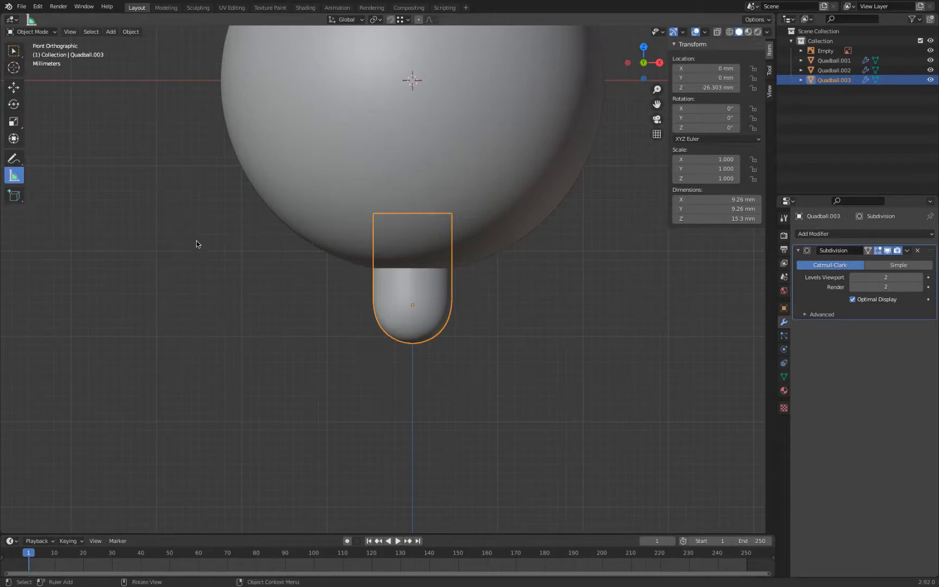
Add a plane as a length gauge and set its X and Y dimensions to 8.5 mm
{"action": "scroll", "coordinate": [196, 241], "scroll_direction": "down", "scroll_amount": 1}
{"action": "key", "text": "shift+a"}
{"action": "mouse_move", "coordinate": [315, 260]}
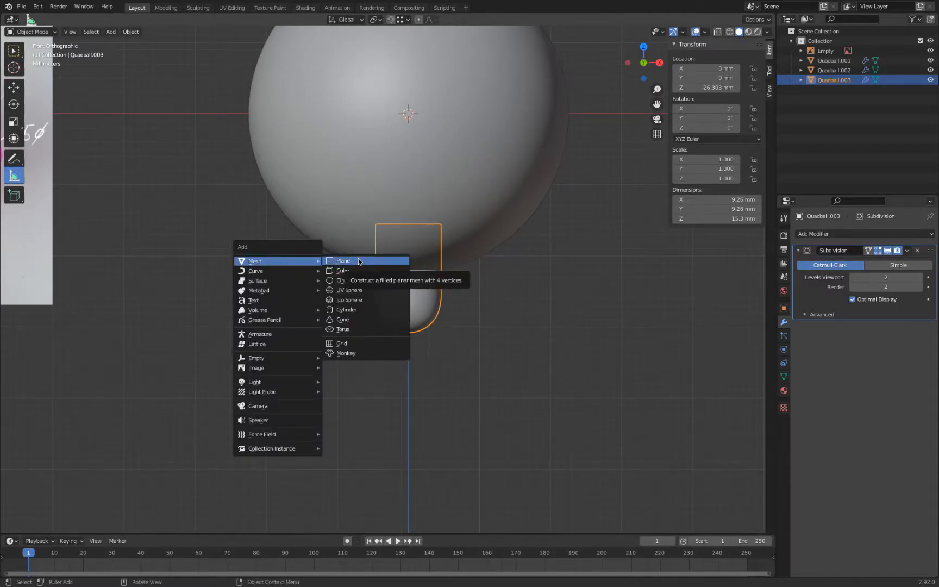
{"action": "left_click", "coordinate": [358, 260]}
{"action": "scroll", "coordinate": [357, 261], "scroll_direction": "down", "scroll_amount": 5}
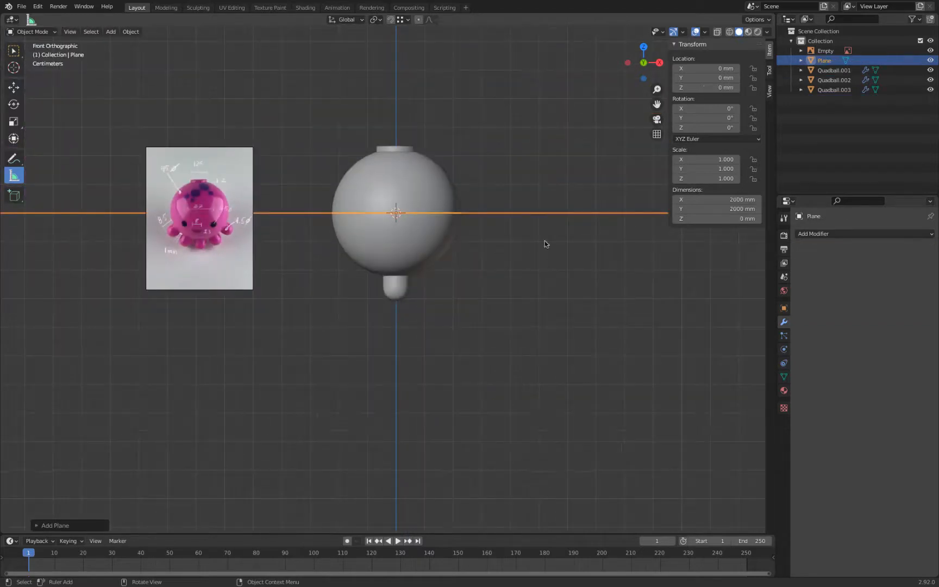
{"action": "left_click", "coordinate": [696, 199]}
{"action": "type", "text": "8"}
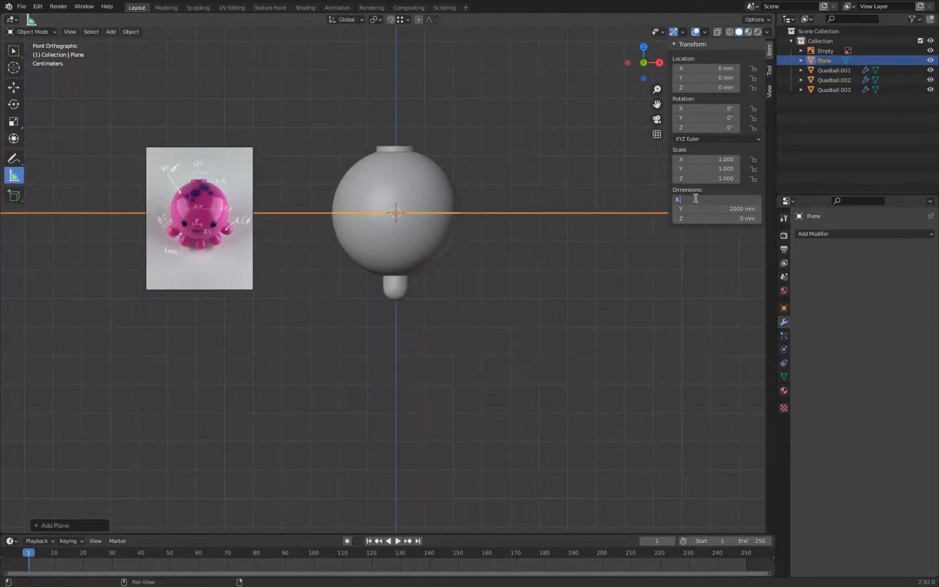
{"action": "type", "text": ".5 mm"}
{"action": "key", "text": "Tab"}
{"action": "type", "text": "8"}
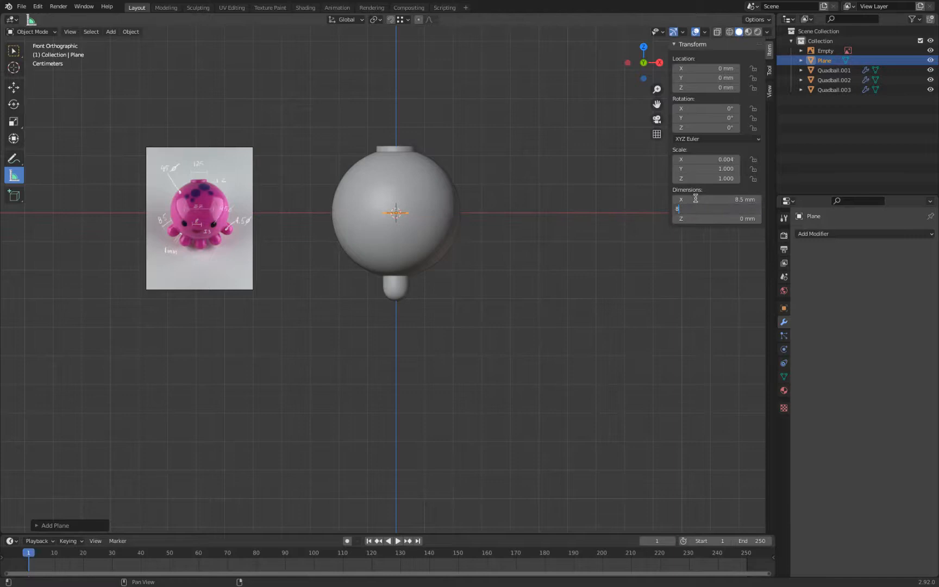
{"action": "key", "text": "Return"}
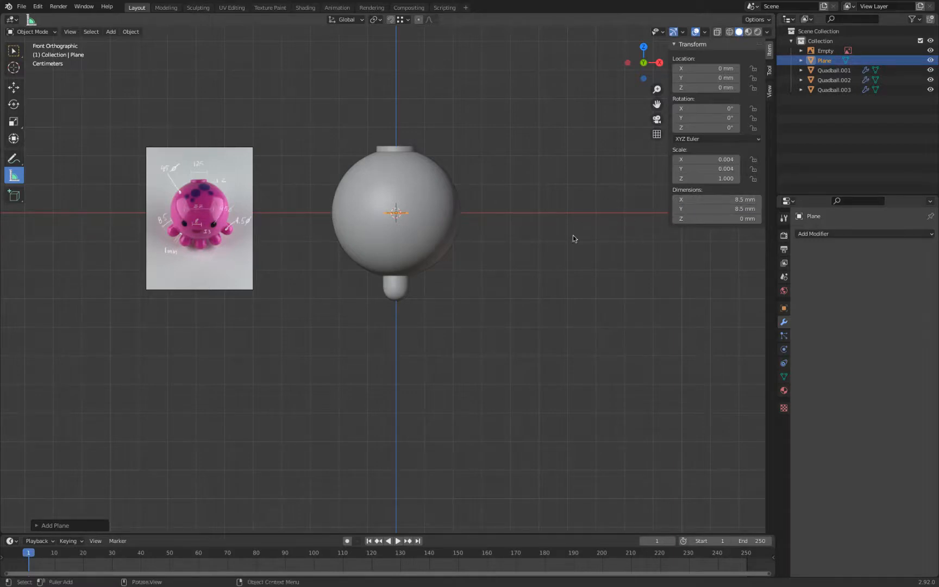
Rotate the gauge plane 90° about the X axis so it stands upright
{"action": "scroll", "coordinate": [492, 200], "scroll_direction": "up", "scroll_amount": 2}
{"action": "type", "text": "rx90"}
{"action": "key", "text": "Return"}
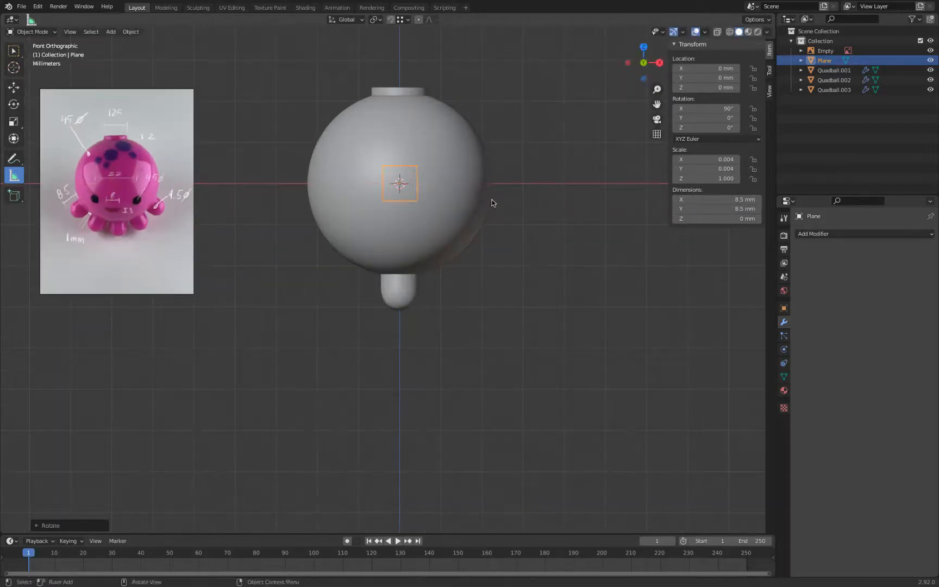
Lower the gauge plane along Z until its upper edge meets the body's underside at the tentacle, at about Z -26.25 mm
{"action": "scroll", "coordinate": [469, 161], "scroll_direction": "up", "scroll_amount": 3}
{"action": "key", "text": "g"}
{"action": "key", "text": "z"}
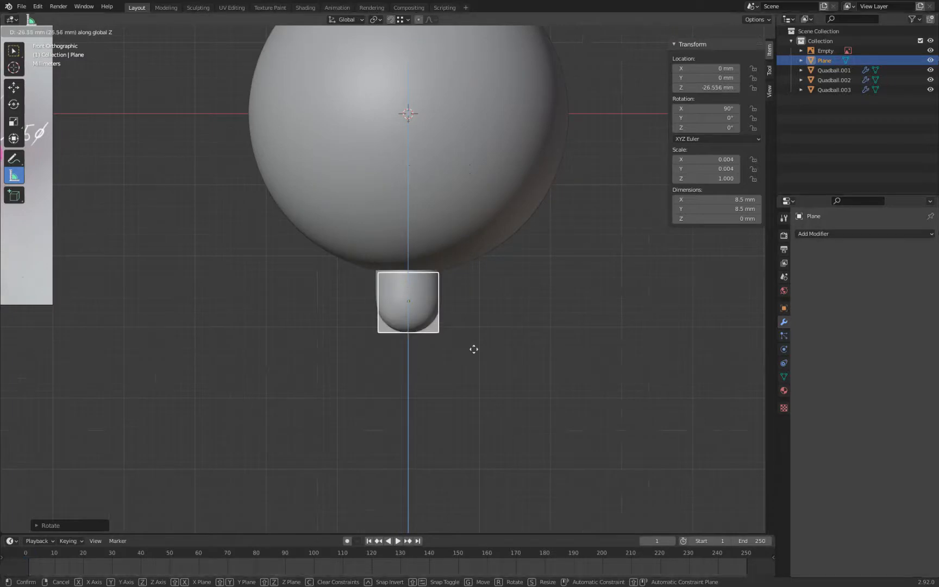
{"action": "left_click", "coordinate": [474, 349]}
{"action": "scroll", "coordinate": [410, 266], "scroll_direction": "up", "scroll_amount": 4}
{"action": "key", "text": "g"}
{"action": "key", "text": "z"}
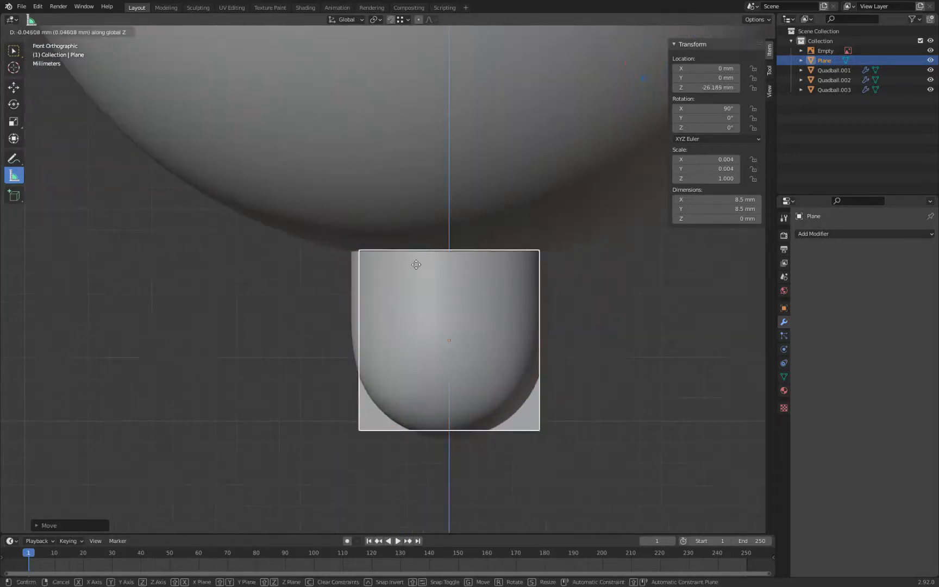
{"action": "left_click", "coordinate": [418, 268]}
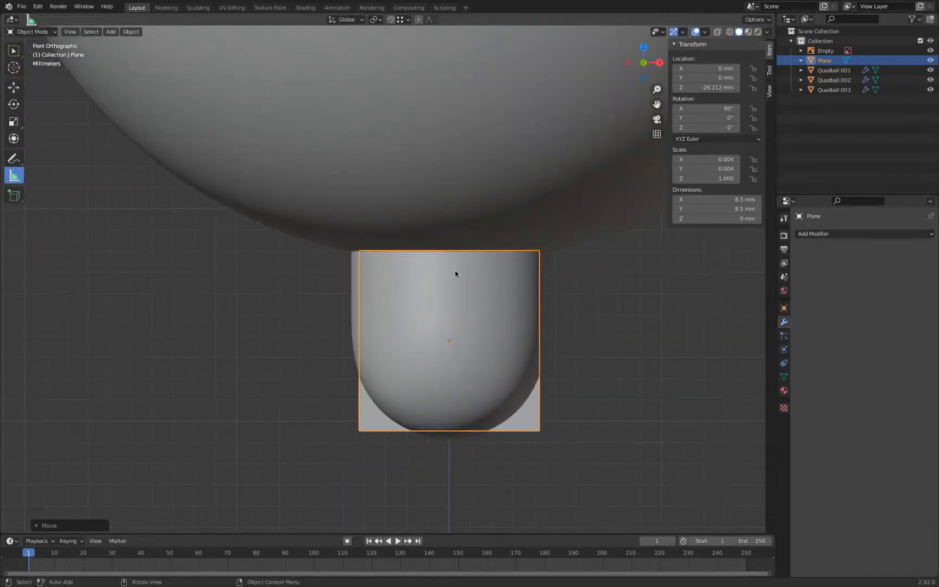
{"action": "scroll", "coordinate": [455, 271], "scroll_direction": "up", "scroll_amount": 1}
{"action": "key", "text": "g"}
{"action": "key", "text": "z"}
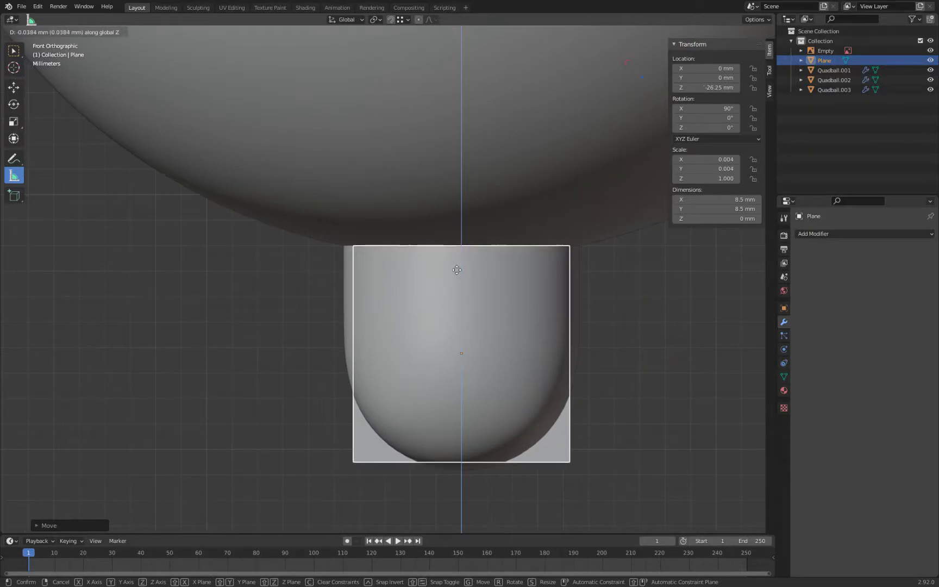
{"action": "left_click", "coordinate": [488, 268]}
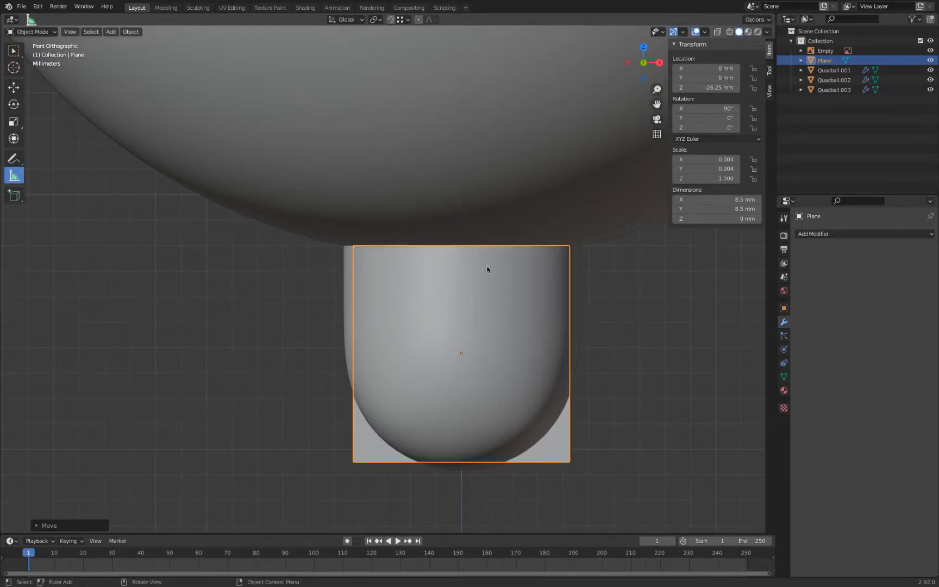
Shift the tentacle along Z until its rounded tip touches the gauge plane's lower edge, at about Z -26 mm
{"action": "left_click", "coordinate": [465, 469]}
{"action": "key", "text": "g"}
{"action": "key", "text": "z"}
{"action": "left_click", "coordinate": [601, 436]}
{"action": "middle_click_drag", "start_coordinate": [552, 412], "coordinate": [544, 291], "text": "shift"}
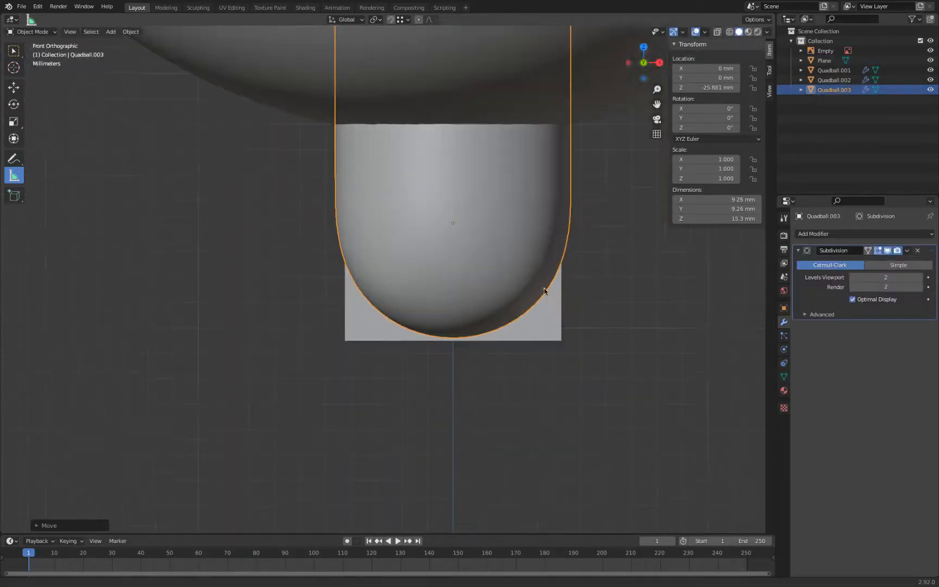
{"action": "scroll", "coordinate": [484, 270], "scroll_direction": "up", "scroll_amount": 4}
{"action": "key", "text": "g"}
{"action": "key", "text": "z"}
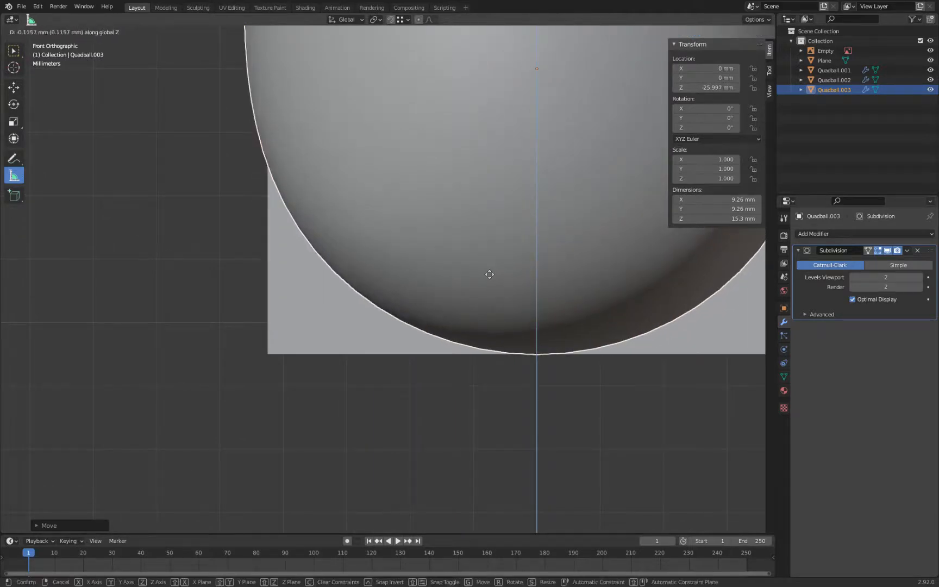
{"action": "left_click", "coordinate": [489, 274]}
Delete the gauge plane from behind the tentacle
{"action": "scroll", "coordinate": [479, 278], "scroll_direction": "down", "scroll_amount": 8}
{"action": "left_click", "coordinate": [372, 297]}
{"action": "key", "text": "x"}
{"action": "left_click", "coordinate": [571, 290]}
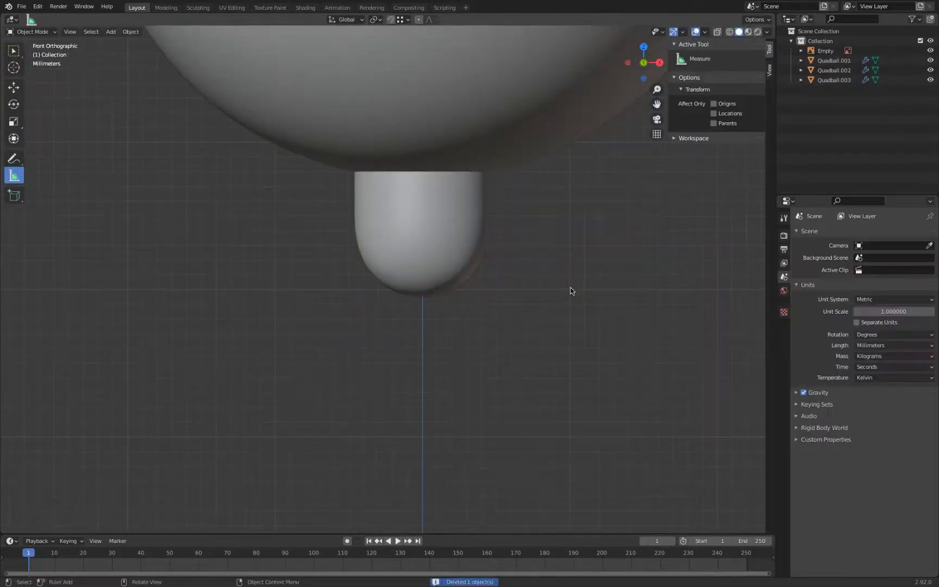
Save the Blender file as Octupus.blend in the Fishing Toy folder
{"action": "scroll", "coordinate": [569, 290], "scroll_direction": "down", "scroll_amount": 7}
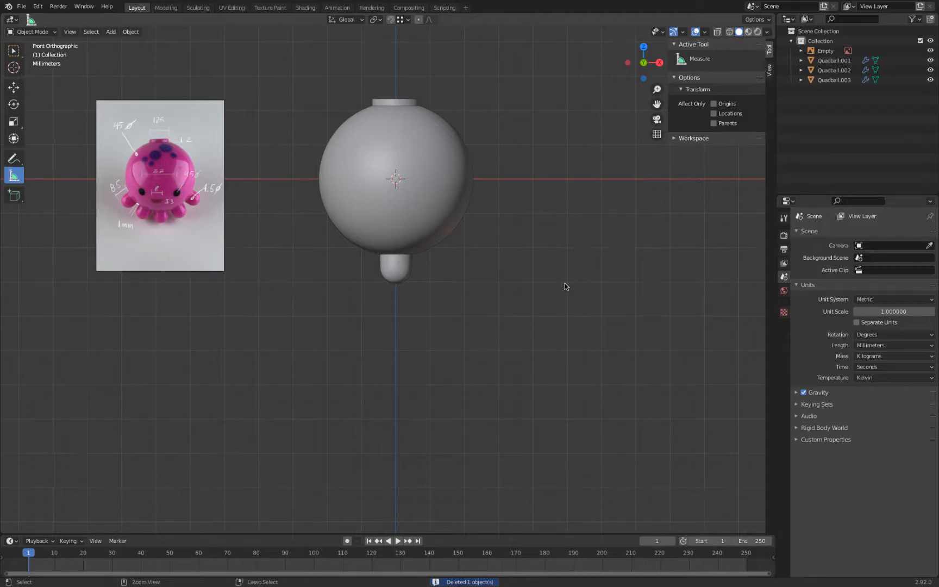
{"action": "key", "text": "super+s"}
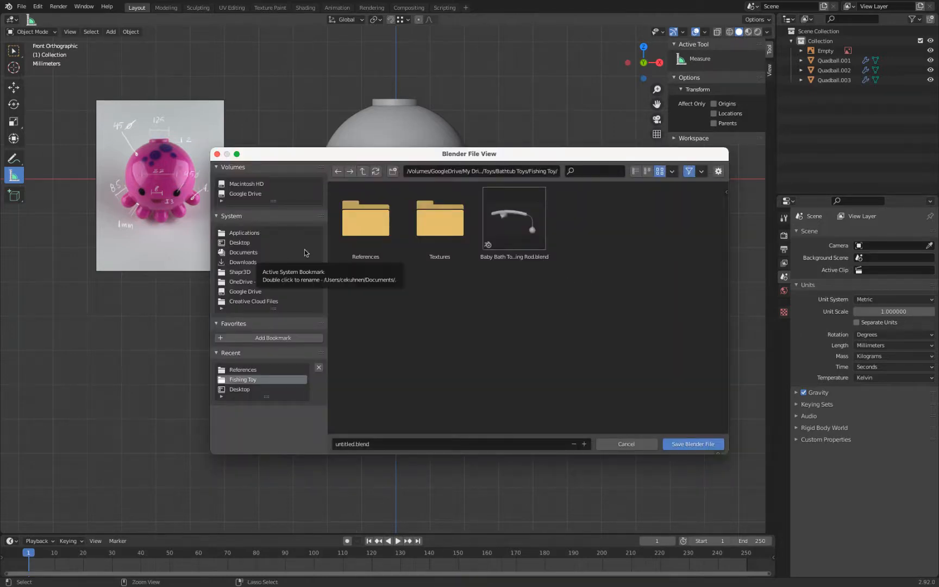
{"action": "left_click", "coordinate": [407, 443]}
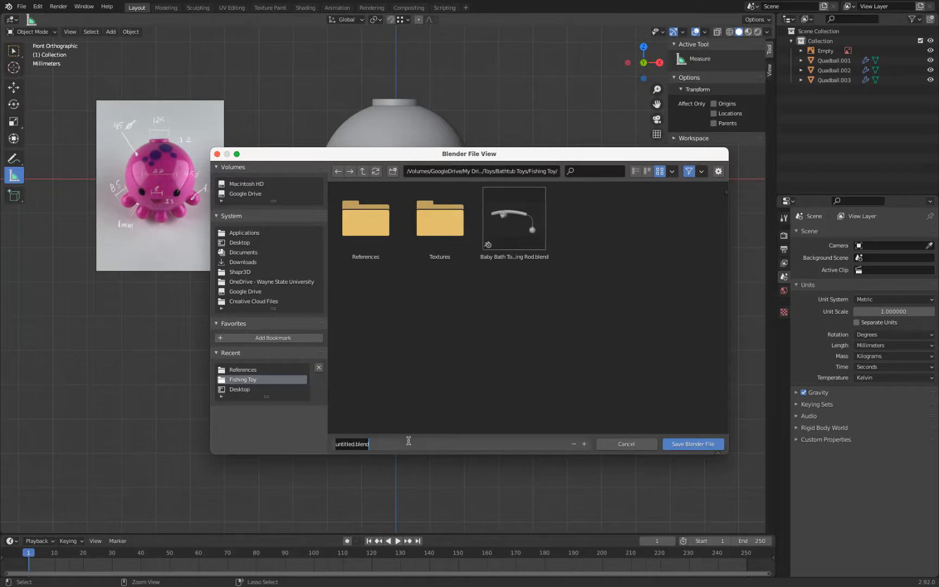
{"action": "type", "text": "o"}
{"action": "key", "text": "Return"}
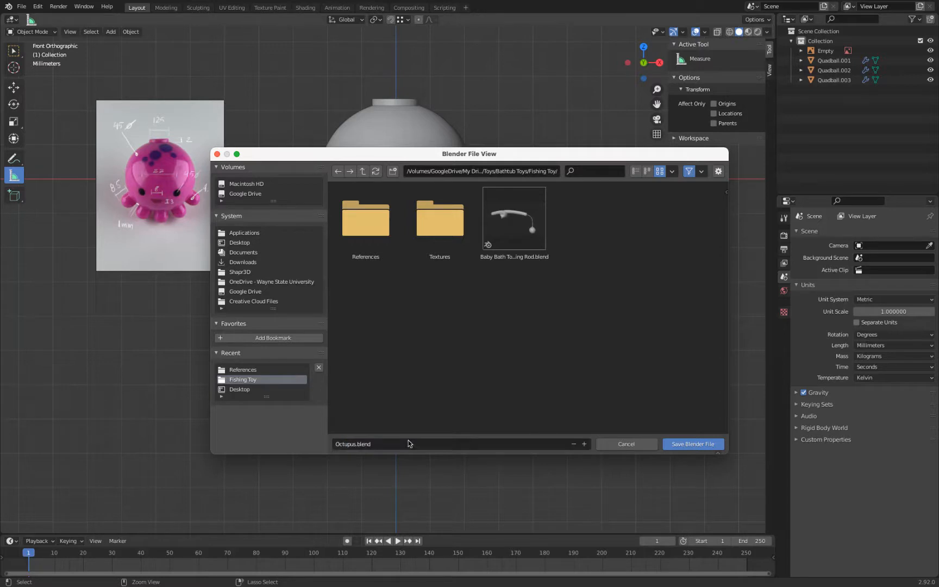
{"action": "key", "text": "Return"}
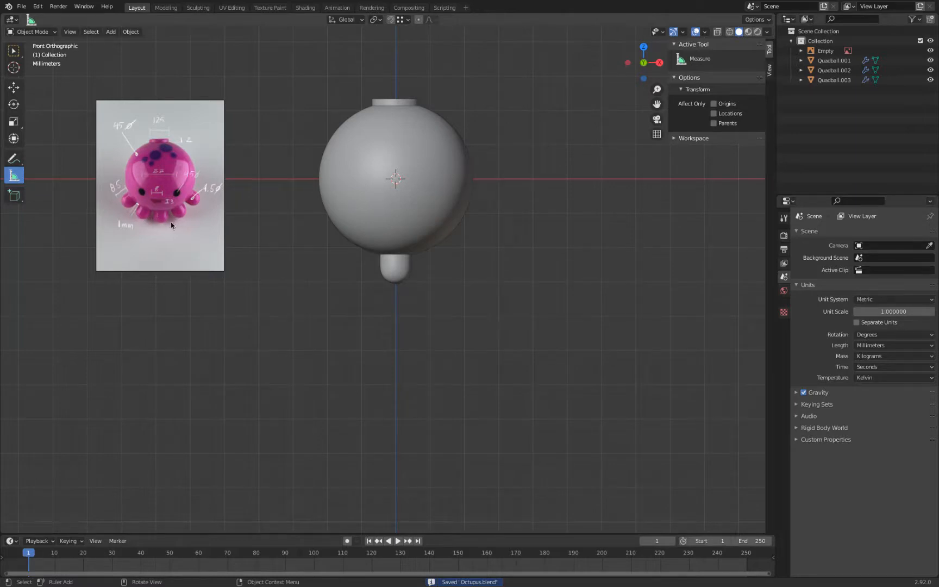
Bring back the deleted gauge plane at the tentacle and set its X dimension to 1 mm
{"action": "scroll", "coordinate": [377, 255], "scroll_direction": "up", "scroll_amount": 7}
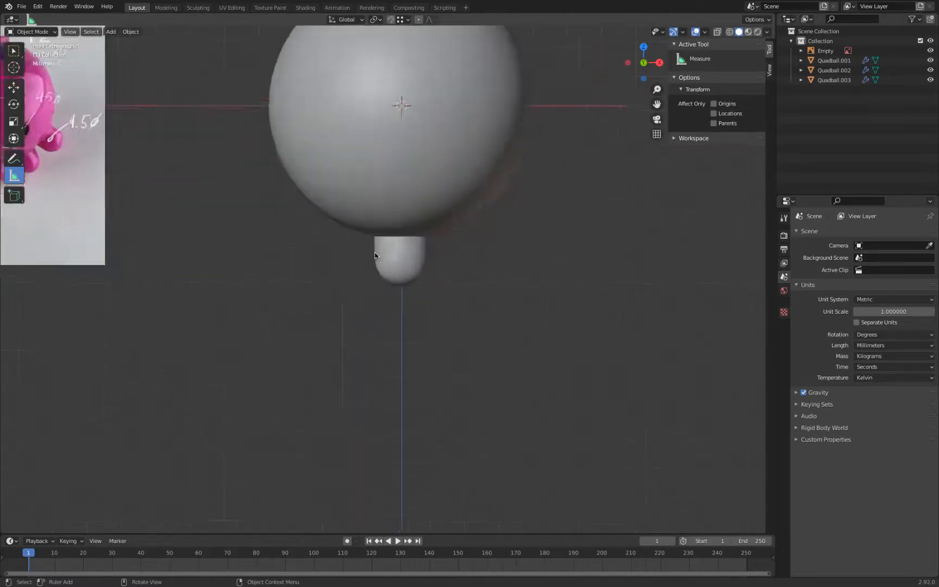
{"action": "scroll", "coordinate": [353, 224], "scroll_direction": "down", "scroll_amount": 3}
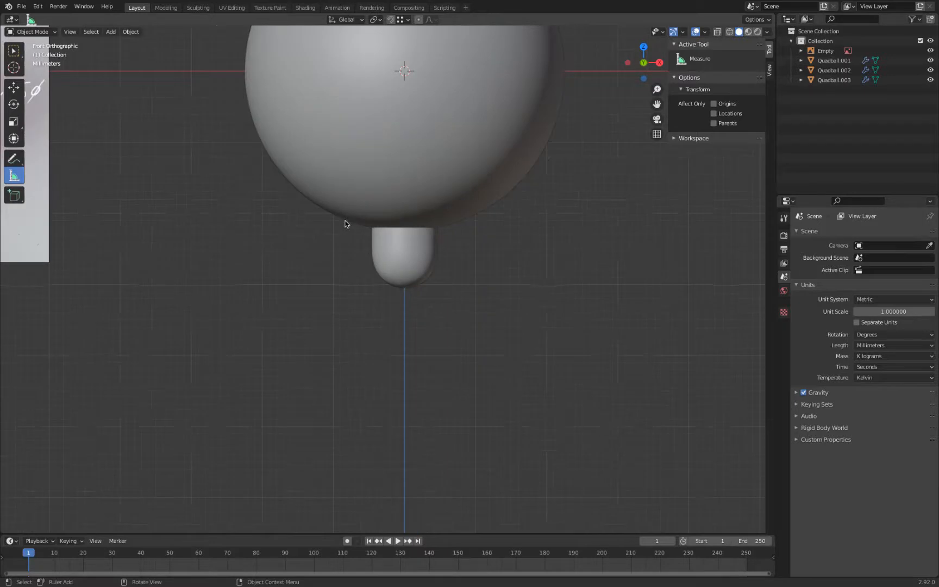
{"action": "key", "text": "shift+a"}
{"action": "mouse_move", "coordinate": [345, 225]}
{"action": "scroll", "coordinate": [253, 281], "scroll_direction": "down", "scroll_amount": 3}
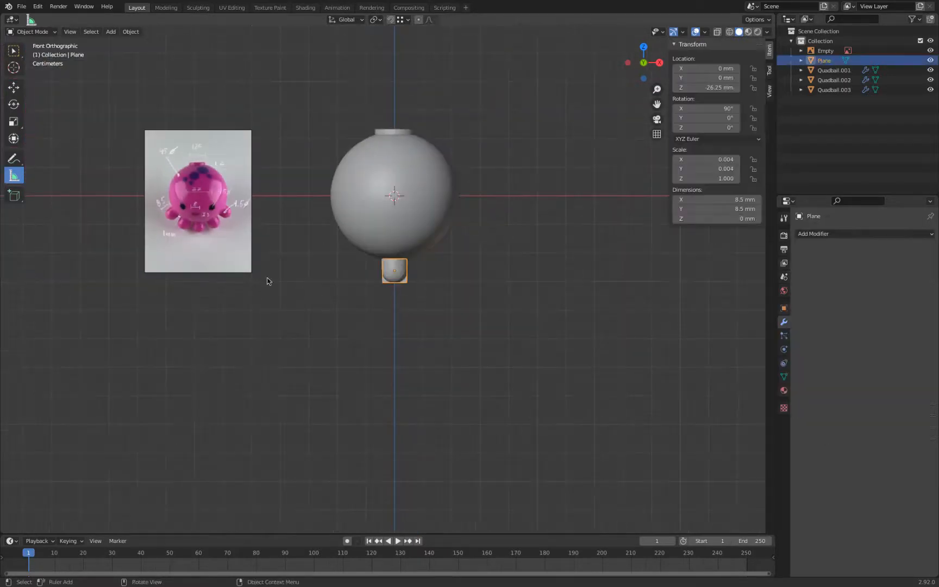
{"action": "scroll", "coordinate": [388, 293], "scroll_direction": "up", "scroll_amount": 5}
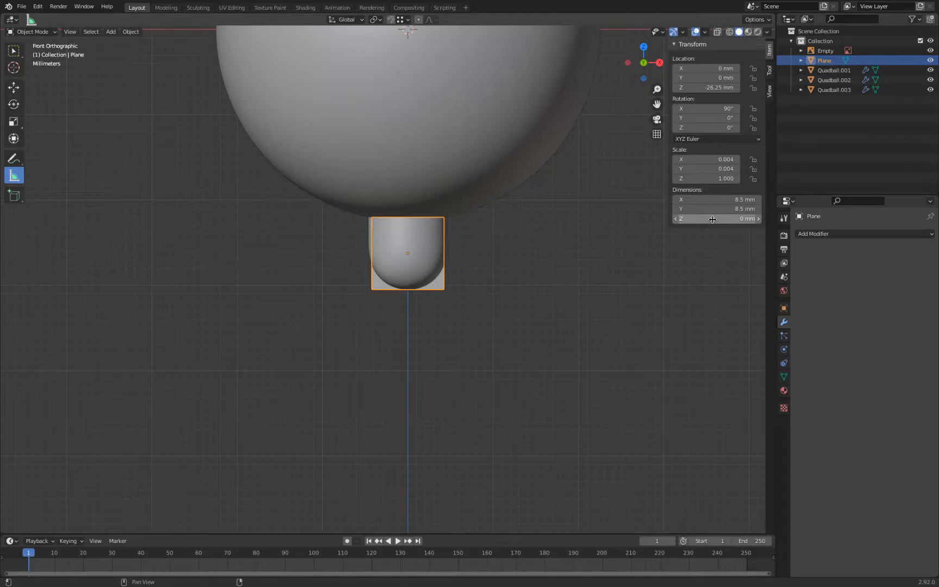
{"action": "left_click", "coordinate": [716, 198]}
{"action": "type", "text": "1"}
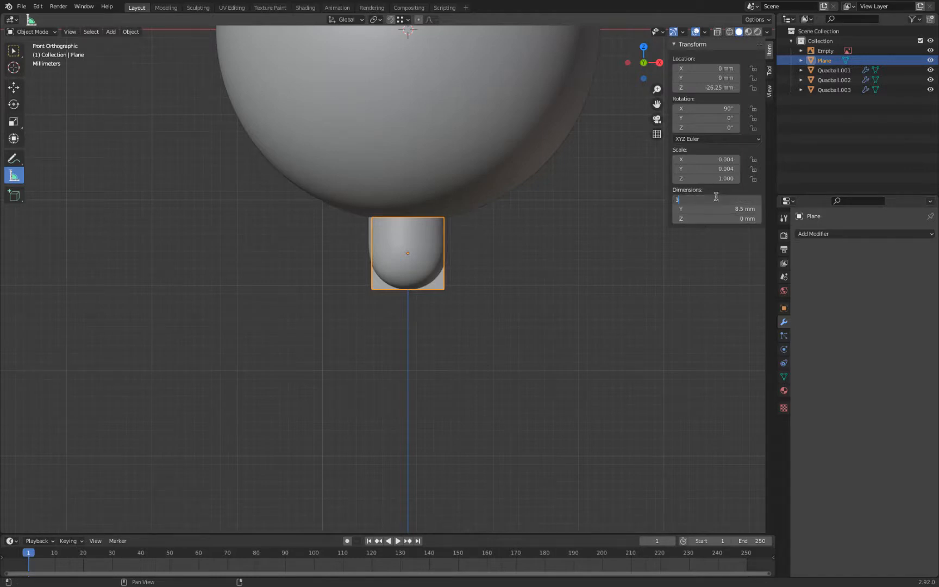
{"action": "key", "text": "Return"}
Set the transform pivot point to the 3D Cursor at the body's centre
{"action": "scroll", "coordinate": [455, 224], "scroll_direction": "down", "scroll_amount": 3}
{"action": "scroll", "coordinate": [457, 226], "scroll_direction": "up", "scroll_amount": 2, "text": "shift"}
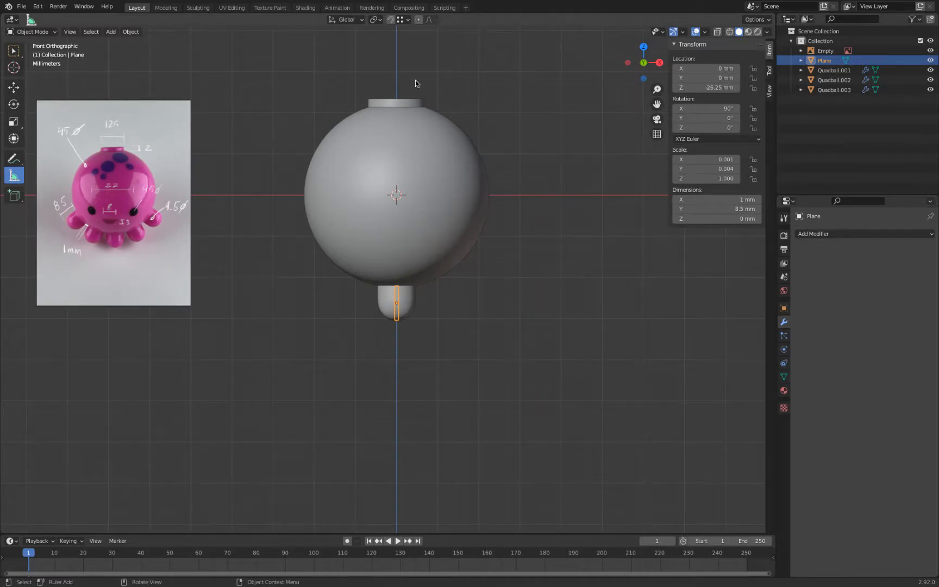
{"action": "left_click", "coordinate": [374, 19]}
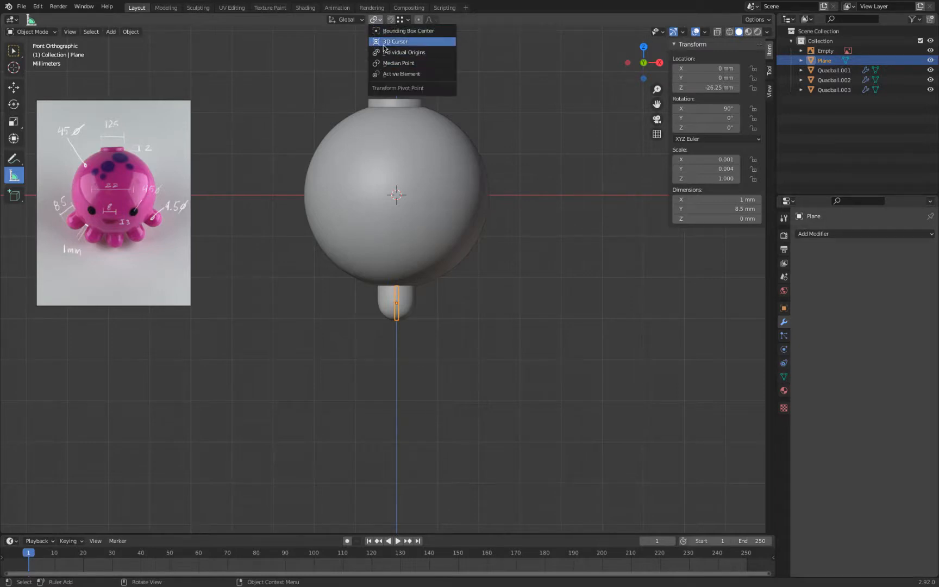
{"action": "left_click", "coordinate": [384, 44]}
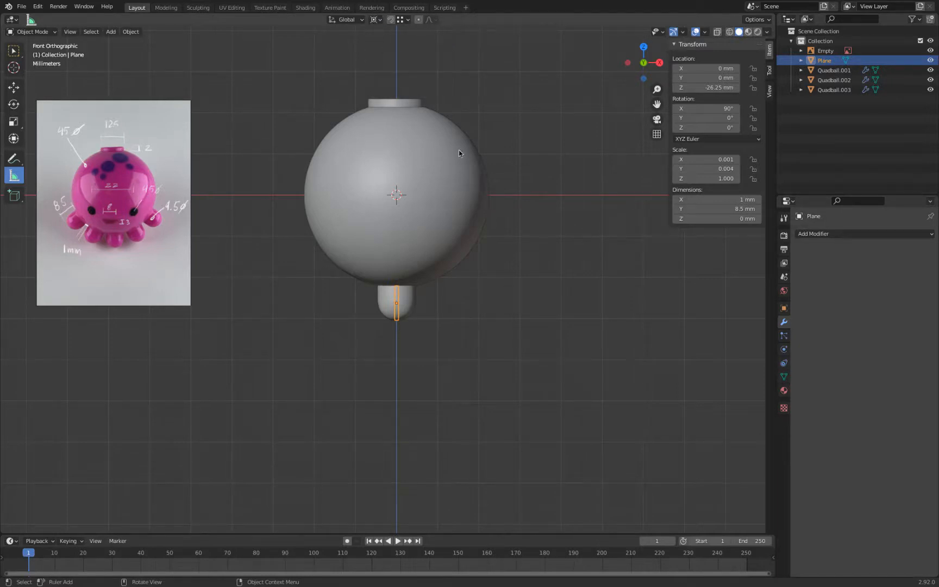
{"action": "key", "text": "shift+s"}
{"action": "left_click", "coordinate": [439, 183]}
Duplicate the 1 mm plane and rotate the copy about 13.2° around the 3D cursor until its upper corner meets the tentacle's side
{"action": "scroll", "coordinate": [439, 302], "scroll_direction": "up", "scroll_amount": 5}
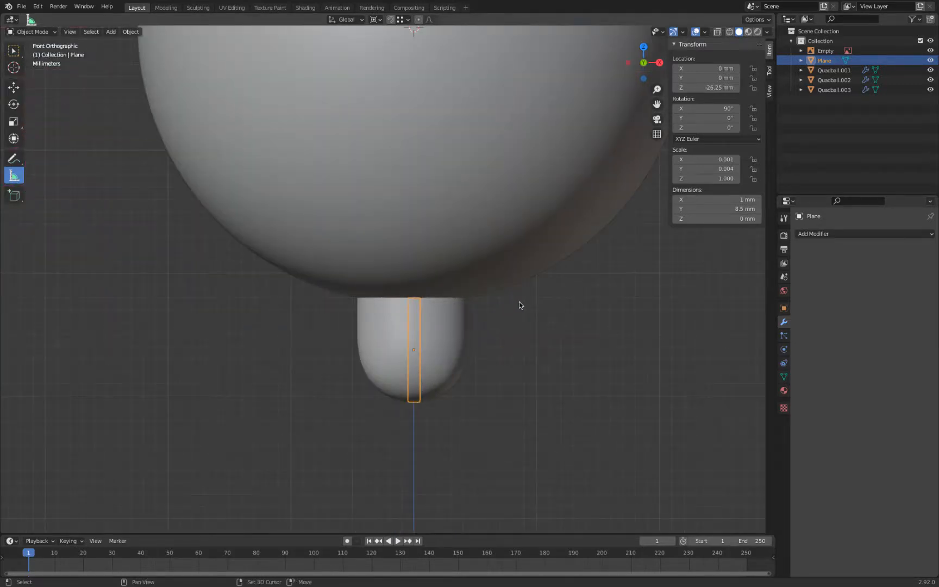
{"action": "key", "text": "shift+d"}
{"action": "key", "text": "r"}
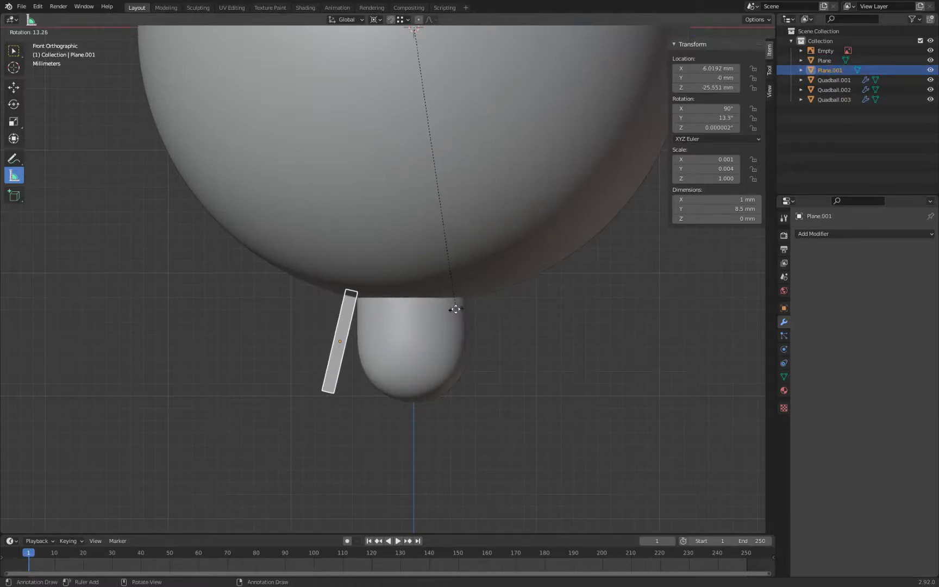
{"action": "left_click", "coordinate": [456, 313]}
{"action": "scroll", "coordinate": [369, 303], "scroll_direction": "up", "scroll_amount": 10}
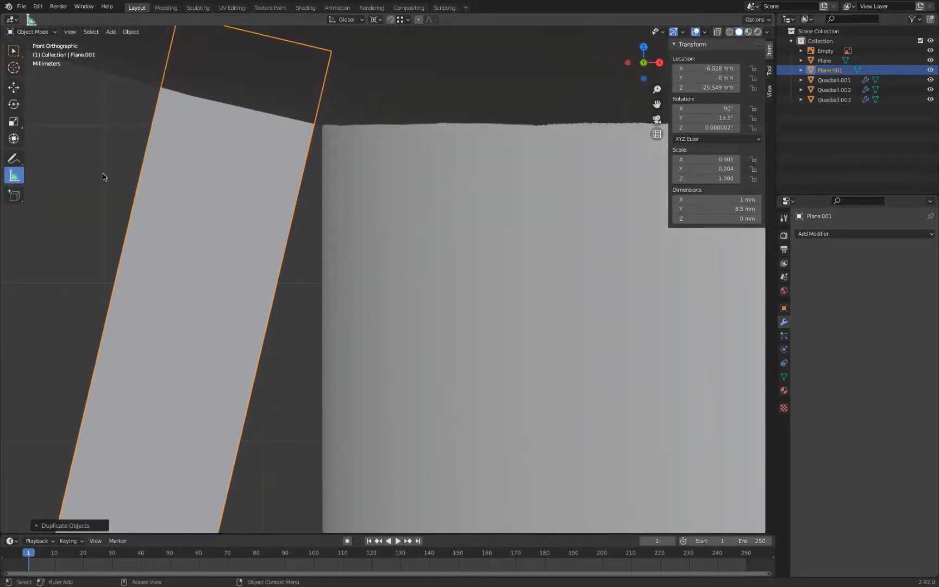
{"action": "key", "text": "r"}
{"action": "left_click", "coordinate": [106, 179]}
{"action": "scroll", "coordinate": [136, 174], "scroll_direction": "down", "scroll_amount": 8}
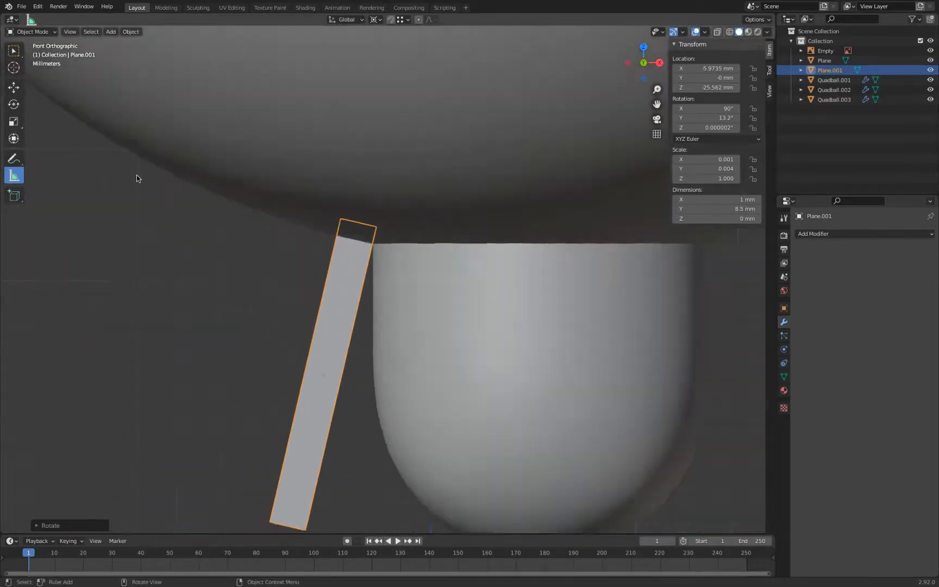
Rename the large sphere object as "Body"
{"action": "scroll", "coordinate": [148, 183], "scroll_direction": "down", "scroll_amount": 4}
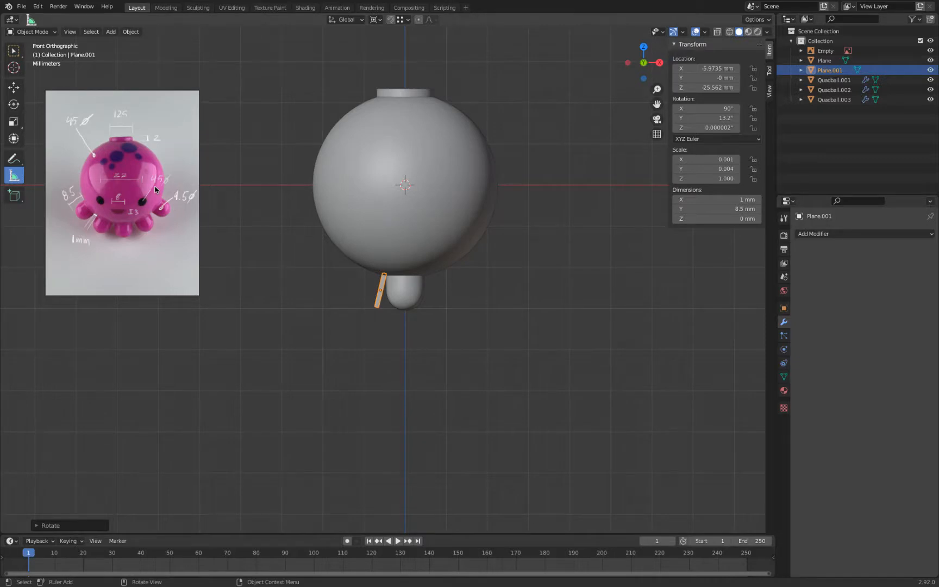
{"action": "left_click", "coordinate": [473, 153]}
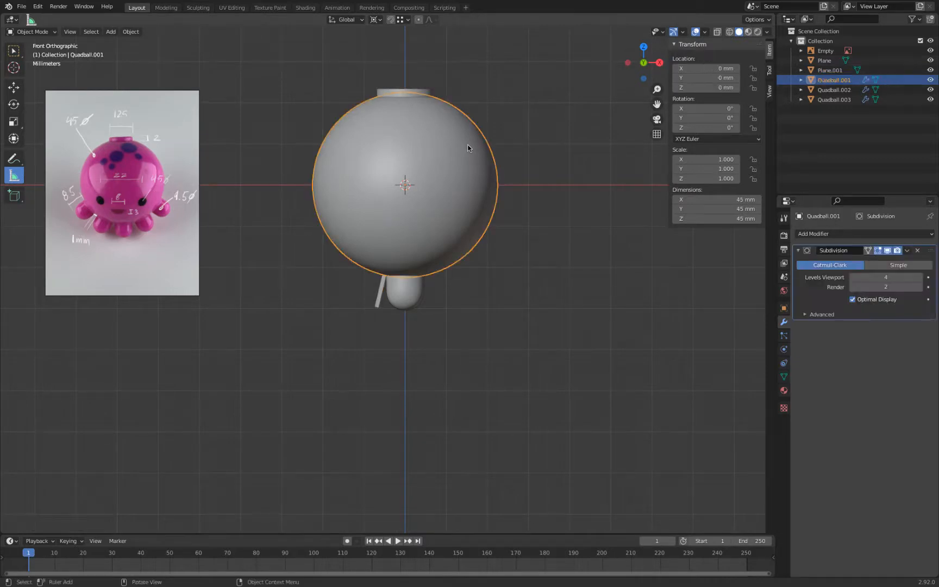
{"action": "double_click", "coordinate": [833, 80]}
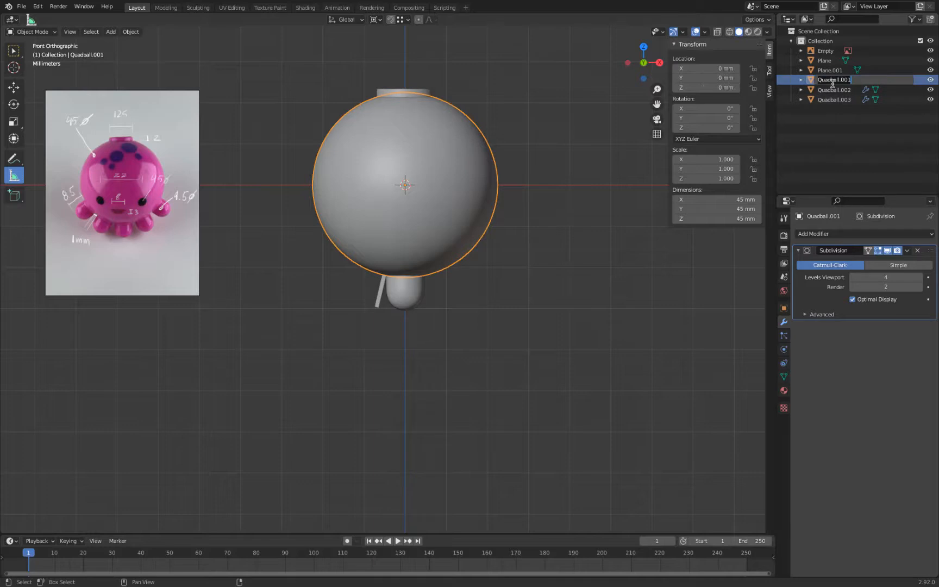
{"action": "type", "text": "Body"}
{"action": "key", "text": "Return"}
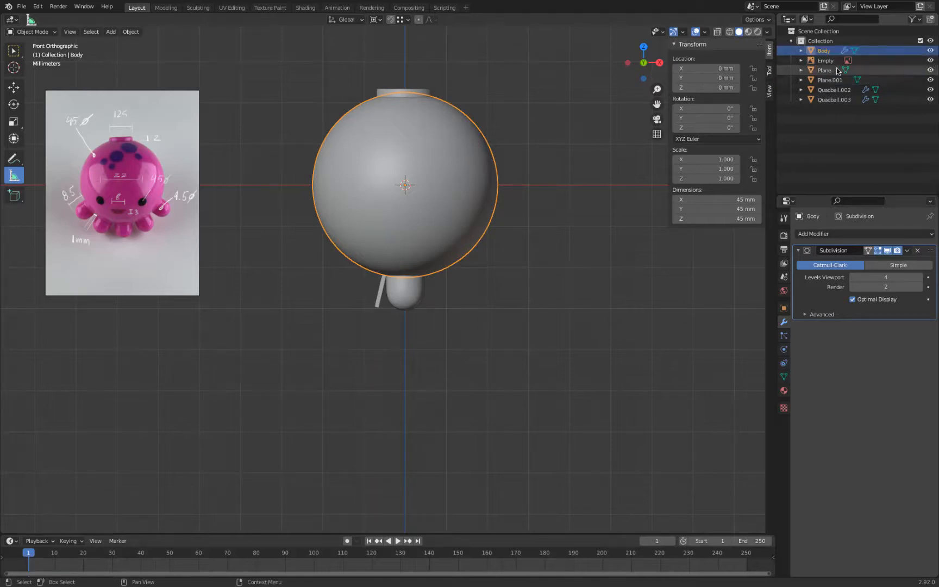
Rename the short cylinder on top of the body as "Magent Socket"
{"action": "left_click", "coordinate": [423, 95]}
{"action": "double_click", "coordinate": [834, 89]}
{"action": "type", "text": "Magen"}
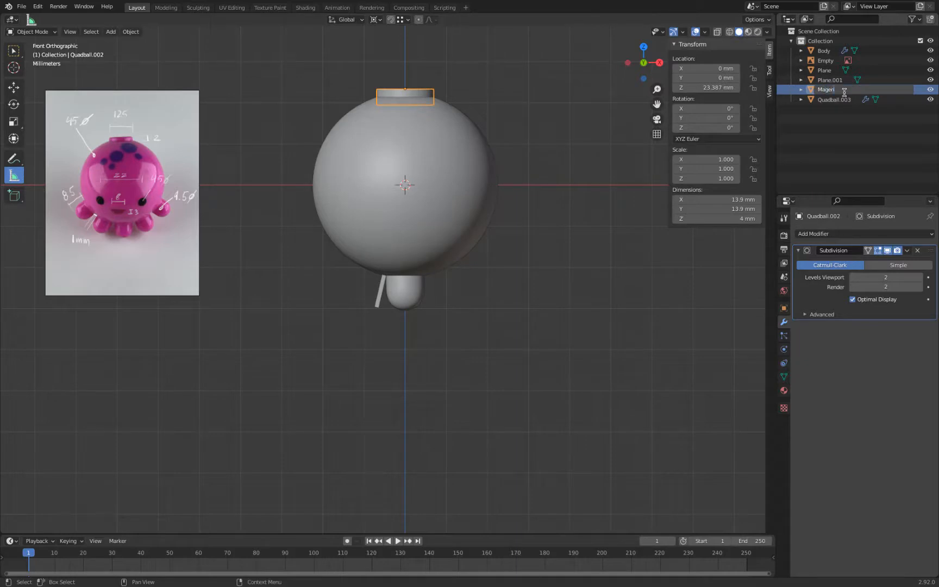
{"action": "type", "text": "t Socket"}
{"action": "key", "text": "Return"}
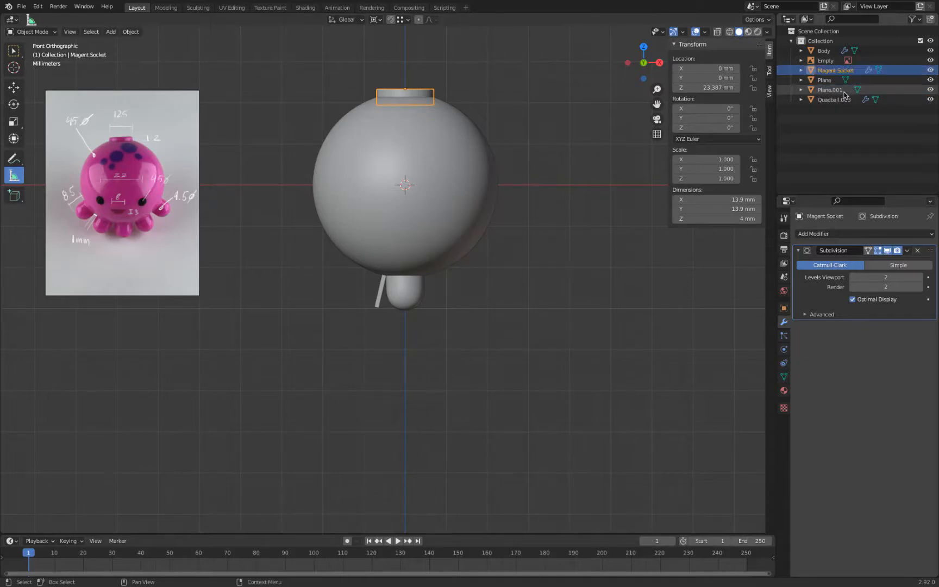
Rename the tentacle object as "Tenticle"
{"action": "left_click", "coordinate": [414, 295]}
{"action": "double_click", "coordinate": [834, 99]}
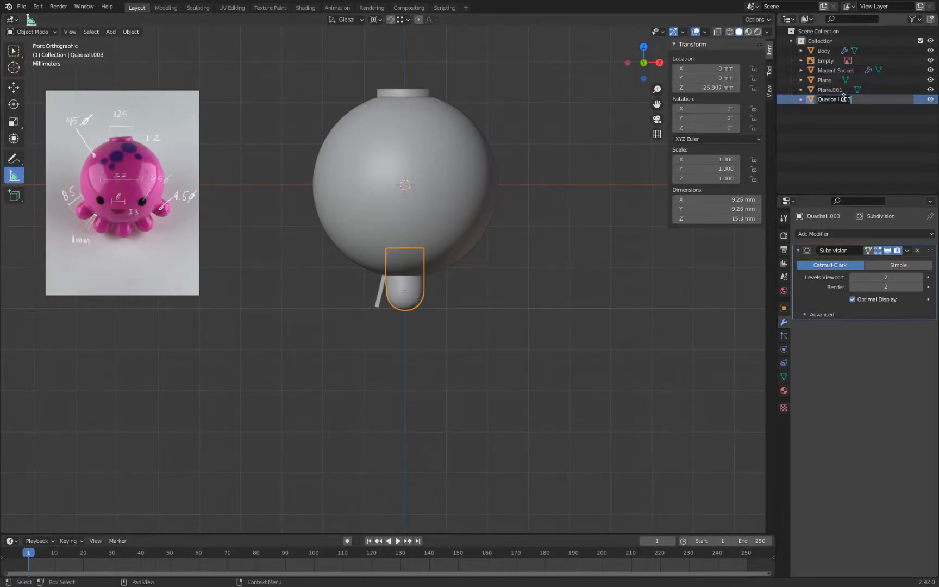
{"action": "type", "text": "Tenticle"}
{"action": "key", "text": "Return"}
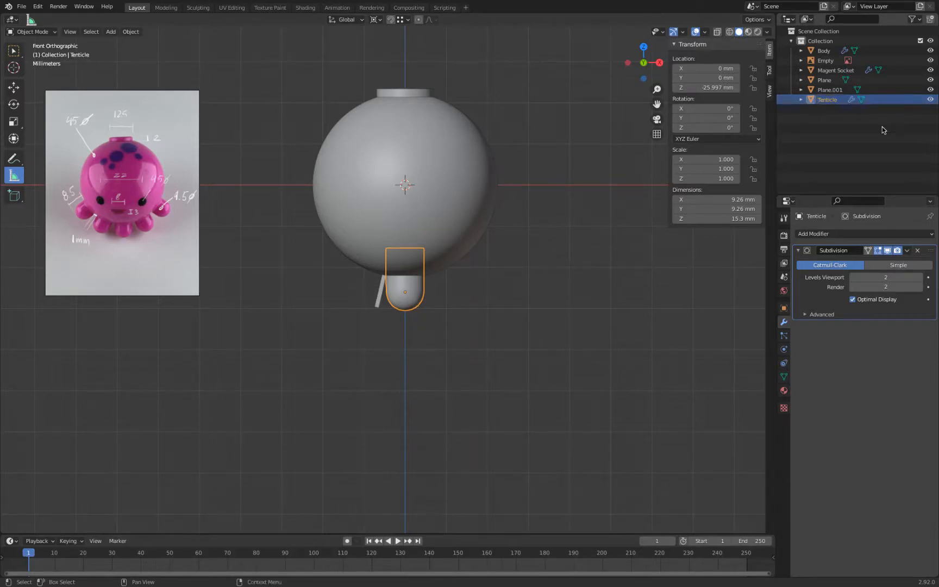
Rename the tilted copy of the plane as "Spacer 1mm"
{"action": "left_click", "coordinate": [834, 90]}
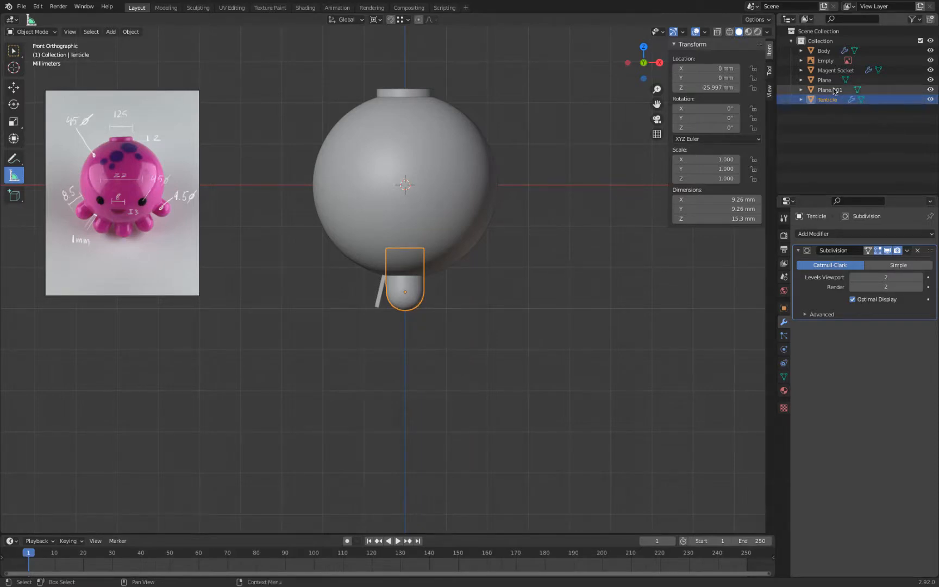
{"action": "double_click", "coordinate": [834, 90]}
{"action": "type", "text": "Spaceer"}
{"action": "key", "text": "Return"}
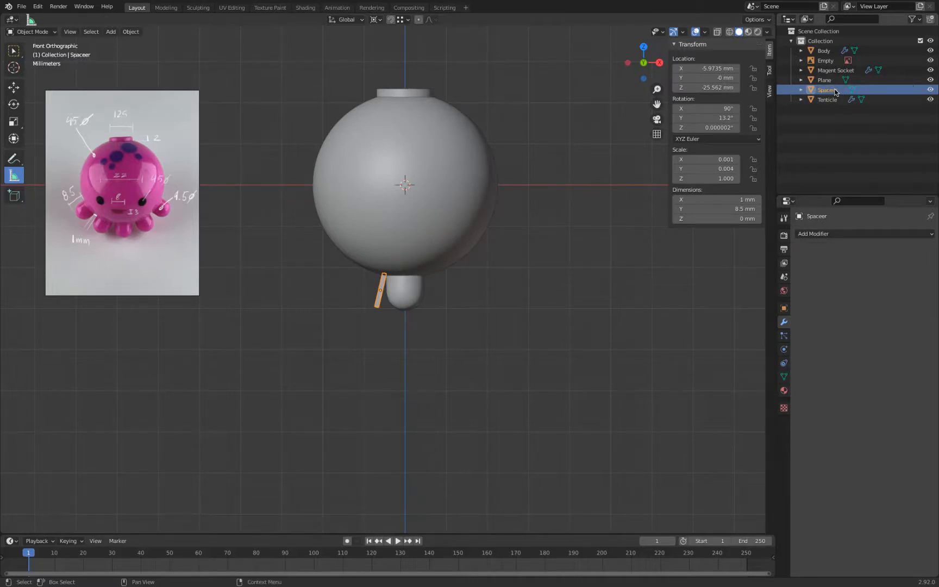
{"action": "double_click", "coordinate": [827, 91]}
{"action": "type", "text": "Spacer"}
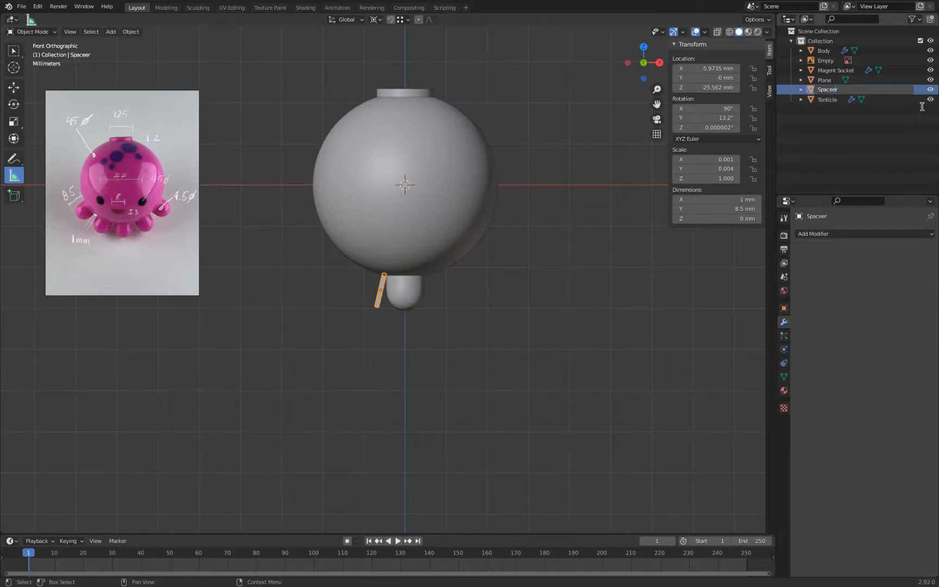
{"action": "key", "text": "Return"}
{"action": "double_click", "coordinate": [821, 90]}
{"action": "key", "text": "Right"}
{"action": "type", "text": "1mm"}
{"action": "key", "text": "Return"}
Rename the upright plane in the middle of the tentacle as "Spacer 1mm Master"
{"action": "scroll", "coordinate": [418, 356], "scroll_direction": "up", "scroll_amount": 4}
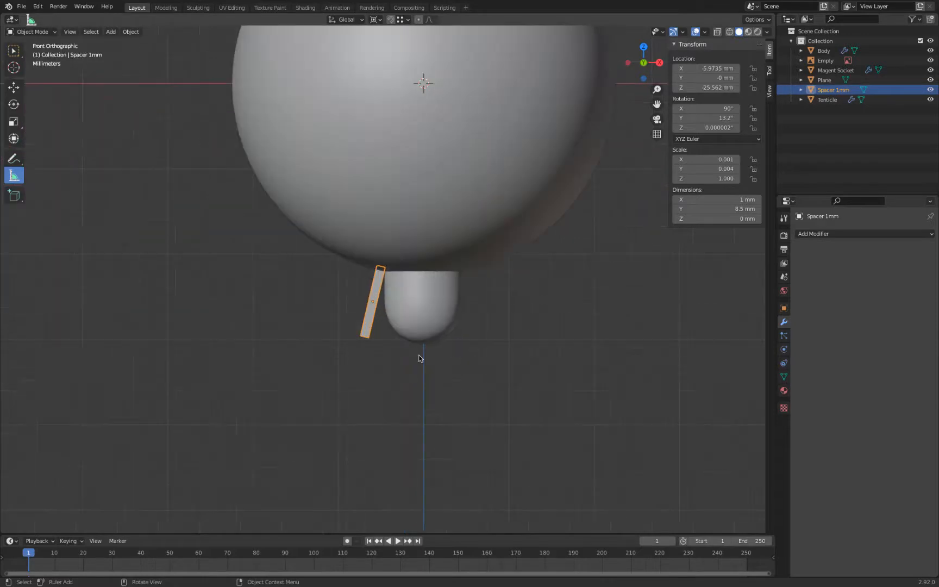
{"action": "left_click", "coordinate": [426, 347]}
{"action": "left_click", "coordinate": [427, 346]}
{"action": "key", "text": "x"}
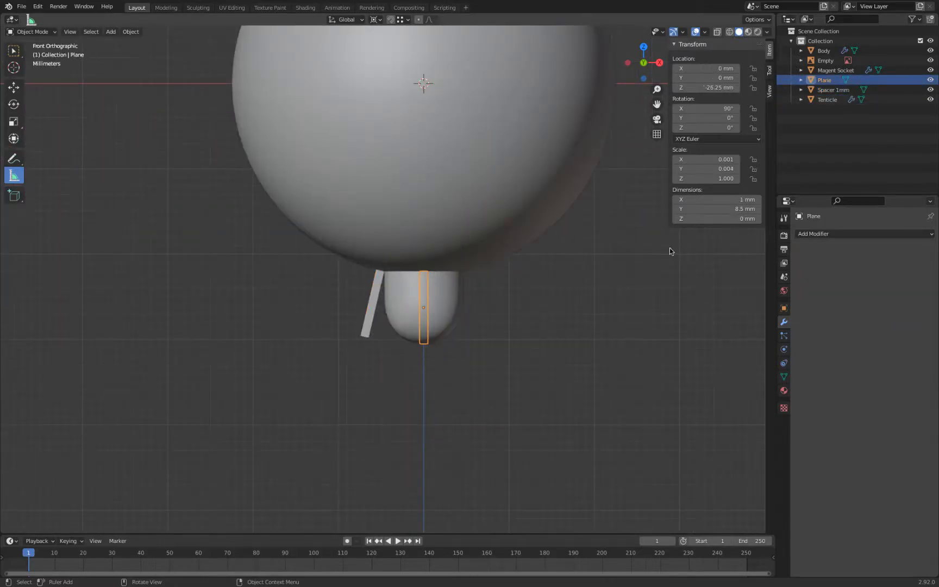
{"action": "key", "text": "F2"}
{"action": "type", "text": "Spac"}
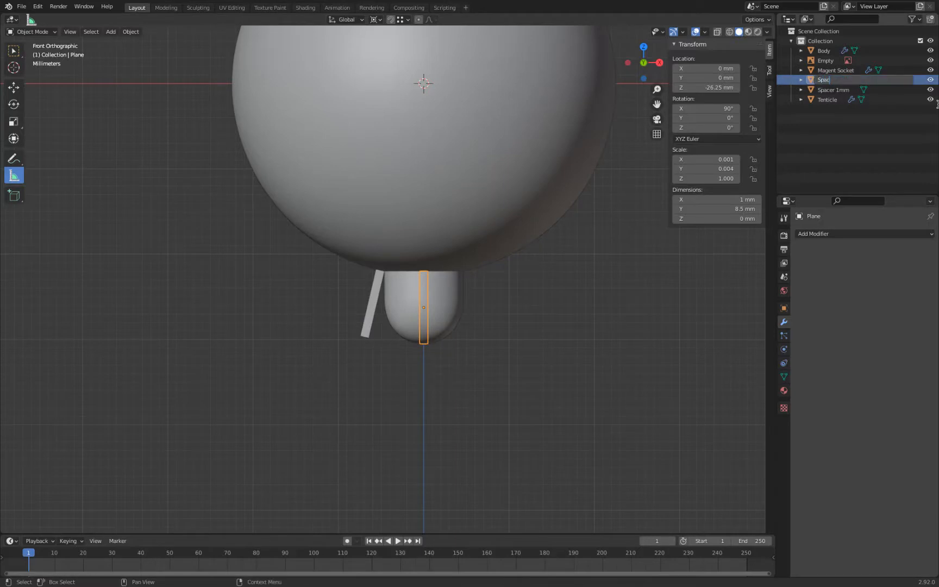
{"action": "type", "text": "er 1mm Mzst"}
{"action": "type", "text": "ter"}
{"action": "key", "text": "Return"}
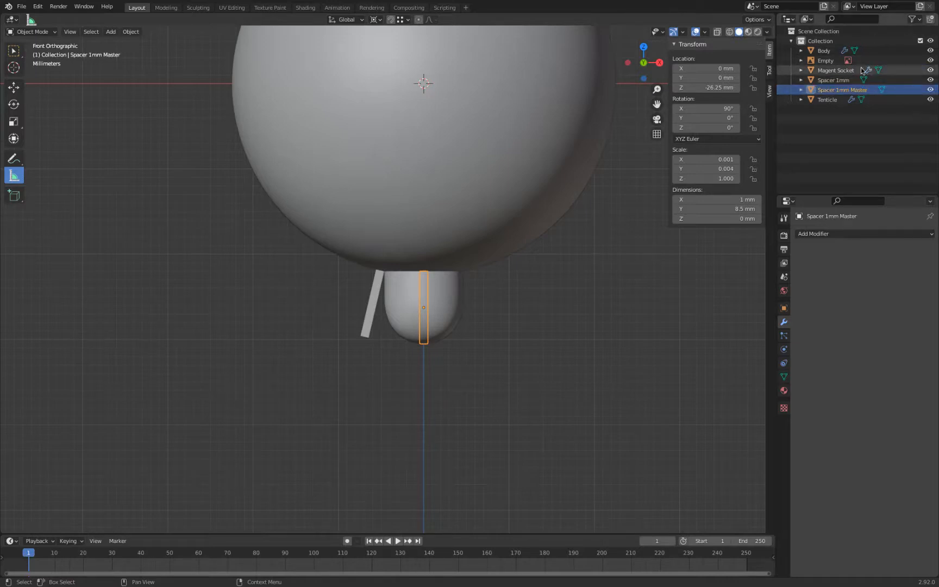
Rename the empty holding the annotated octopus image as "Reference"
{"action": "left_click", "coordinate": [824, 50]}
{"action": "left_click", "coordinate": [825, 60]}
{"action": "double_click", "coordinate": [826, 61]}
{"action": "type", "text": "Reference"}
{"action": "key", "text": "Return"}
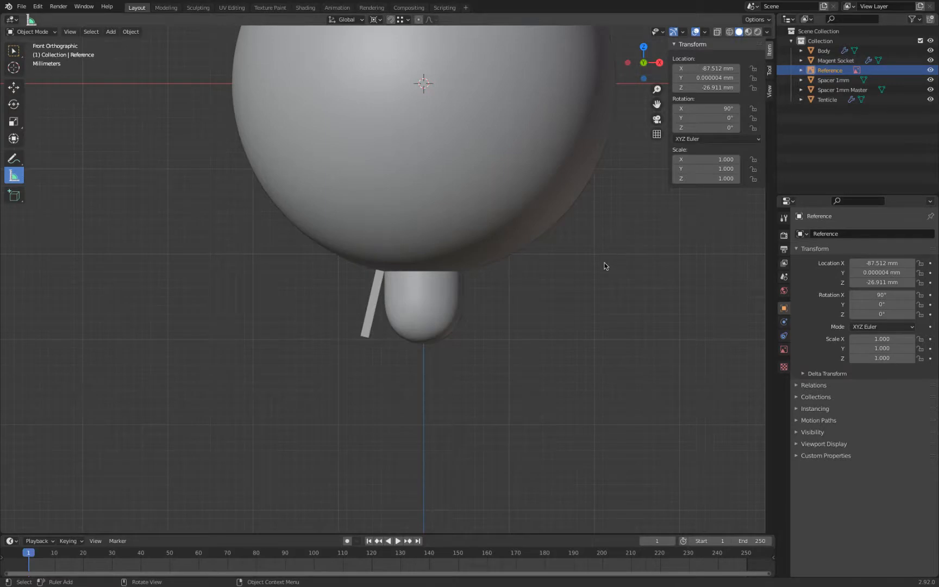
Add a linked duplicate of the central tentacle, rotated about 26.4° around the body's centre so it meets the tilted 1 mm spacer
{"action": "scroll", "coordinate": [603, 266], "scroll_direction": "down", "scroll_amount": 4}
{"action": "scroll", "coordinate": [499, 298], "scroll_direction": "up", "scroll_amount": 2}
{"action": "left_click", "coordinate": [558, 317]}
{"action": "scroll", "coordinate": [468, 264], "scroll_direction": "down", "scroll_amount": 1}
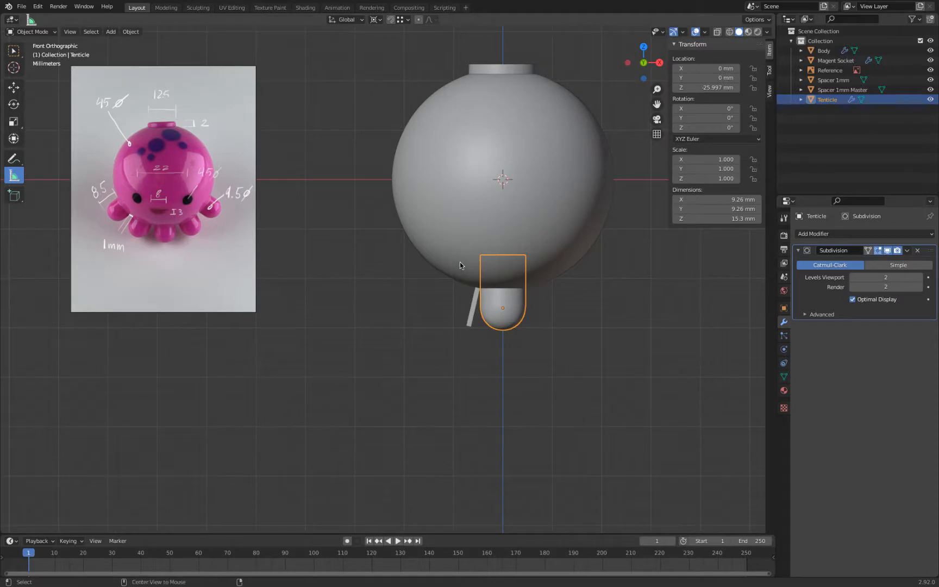
{"action": "scroll", "coordinate": [571, 279], "scroll_direction": "up", "scroll_amount": 5}
{"action": "middle_click_drag", "start_coordinate": [660, 264], "coordinate": [477, 262], "text": "shift"}
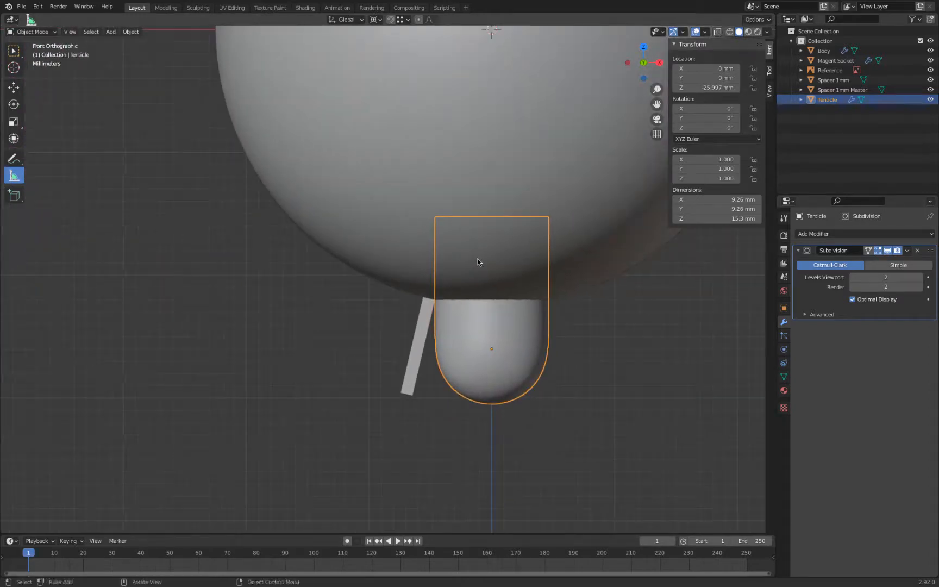
{"action": "scroll", "coordinate": [569, 269], "scroll_direction": "up", "scroll_amount": 2}
{"action": "key", "text": "shift+d"}
{"action": "key", "text": "r"}
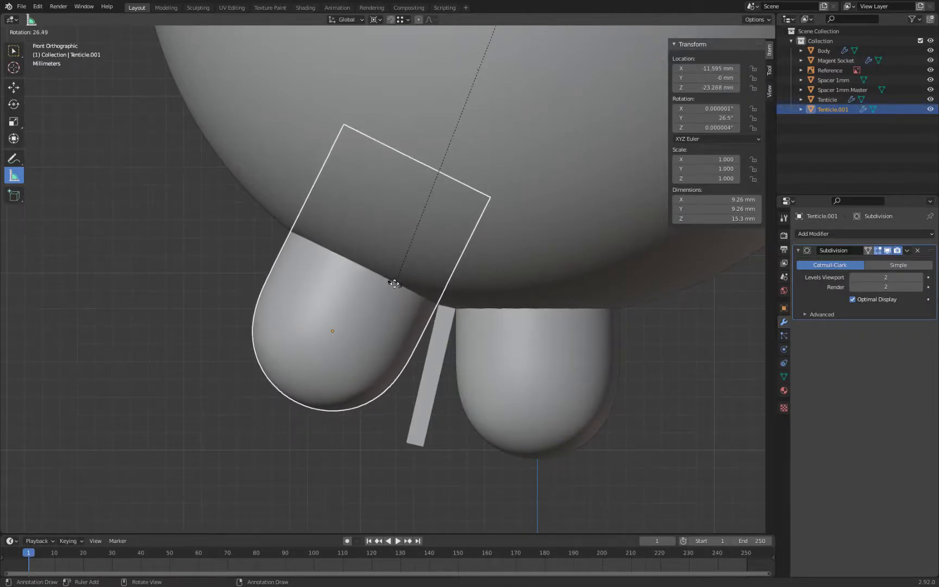
{"action": "left_click", "coordinate": [395, 284]}
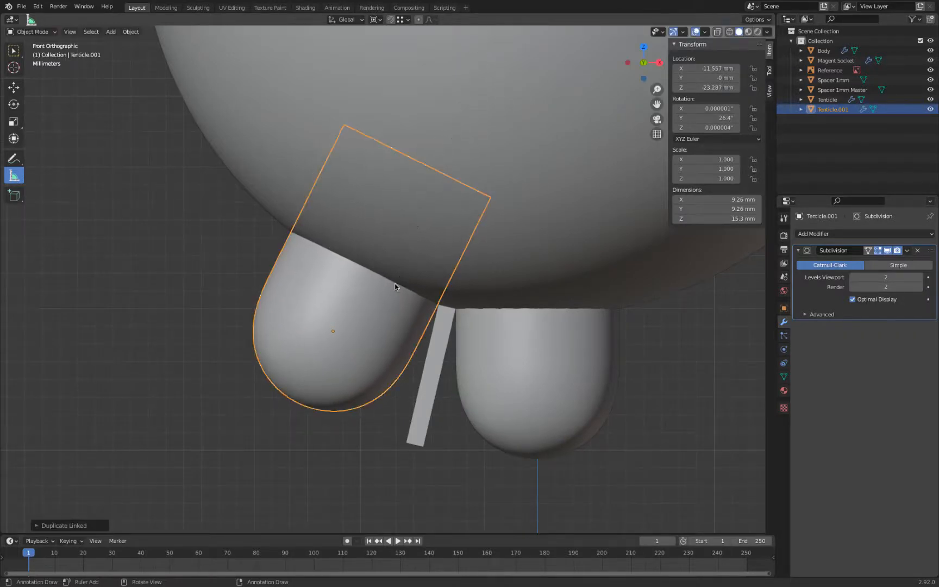
Duplicate the tilted 1 mm spacer and rotate the copy about 26.4° around the body's centre, against the outer side of the tilted tentacle
{"action": "scroll", "coordinate": [385, 274], "scroll_direction": "down", "scroll_amount": 5}
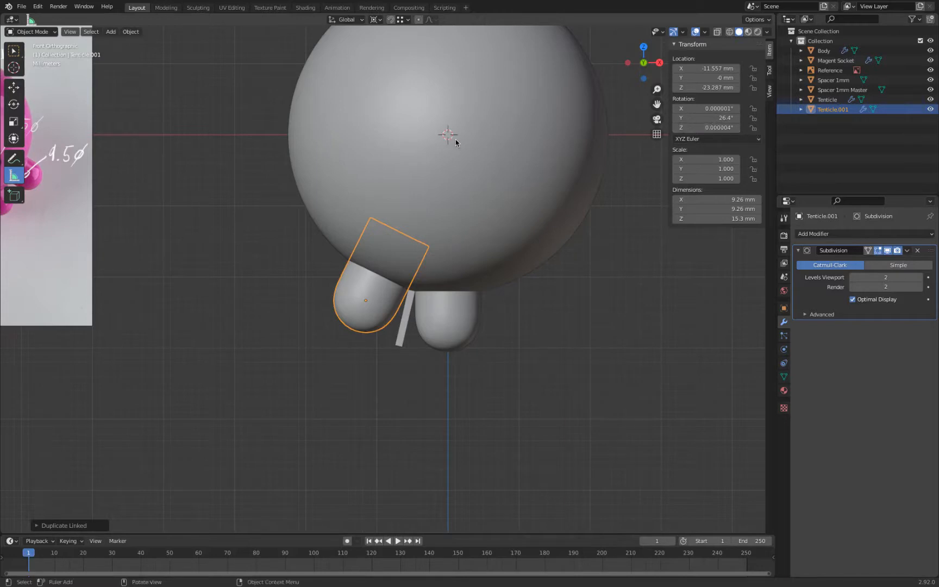
{"action": "left_click", "coordinate": [414, 300]}
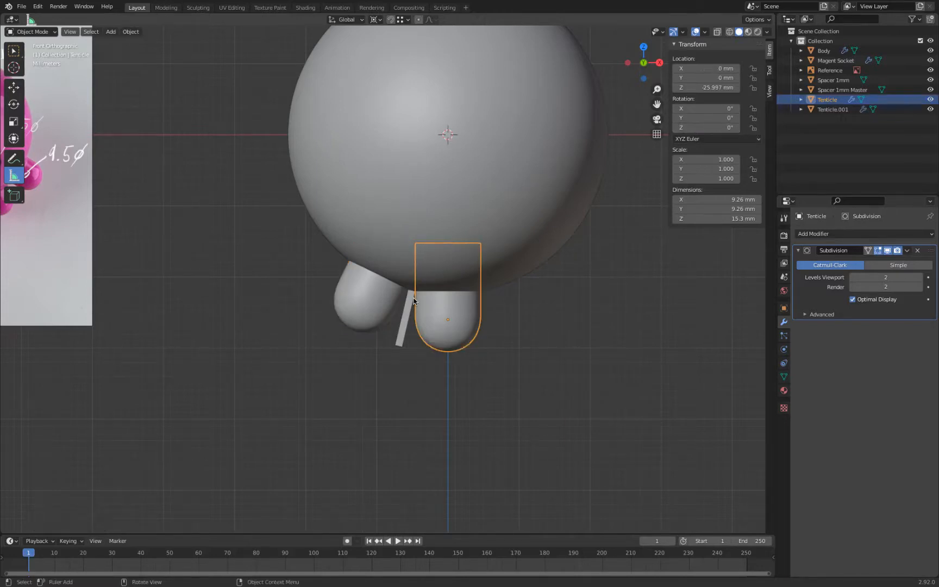
{"action": "left_click", "coordinate": [412, 306]}
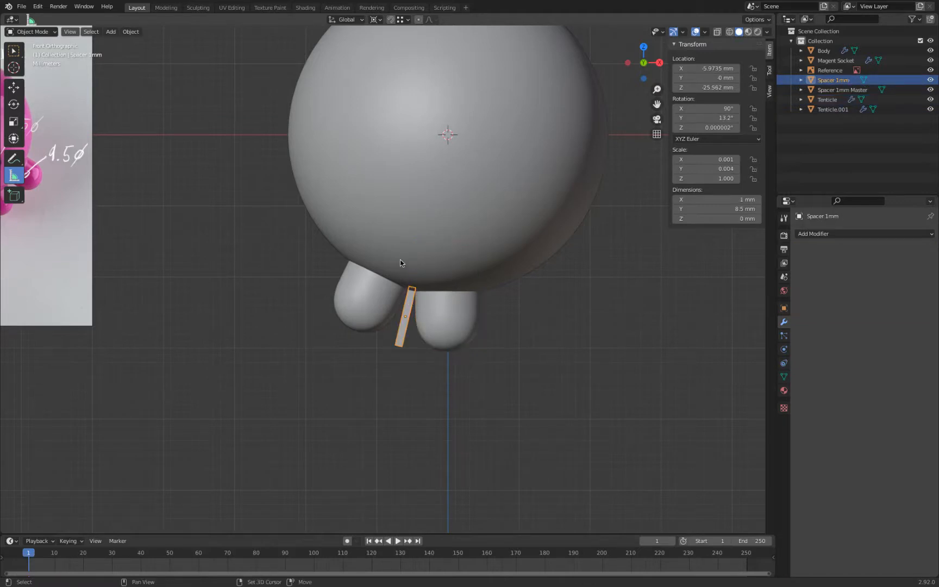
{"action": "key", "text": "shift+d"}
{"action": "key", "text": "r"}
{"action": "left_click", "coordinate": [339, 233]}
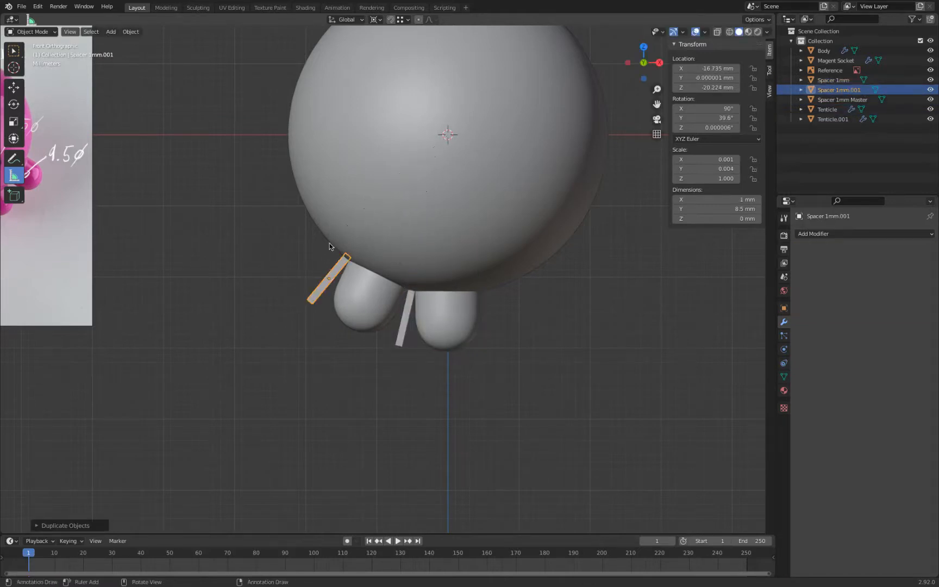
{"action": "scroll", "coordinate": [323, 249], "scroll_direction": "up", "scroll_amount": 8}
{"action": "scroll", "coordinate": [279, 232], "scroll_direction": "down", "scroll_amount": 7}
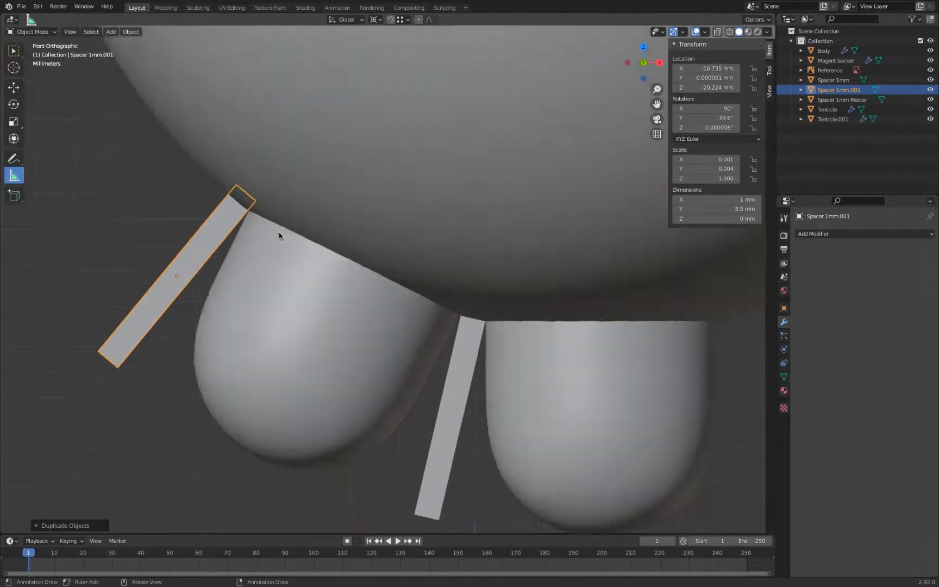
Add a linked duplicate of the tilted tentacle, rotated about 26.4° further around the body so it meets the second spacer
{"action": "left_click", "coordinate": [367, 293]}
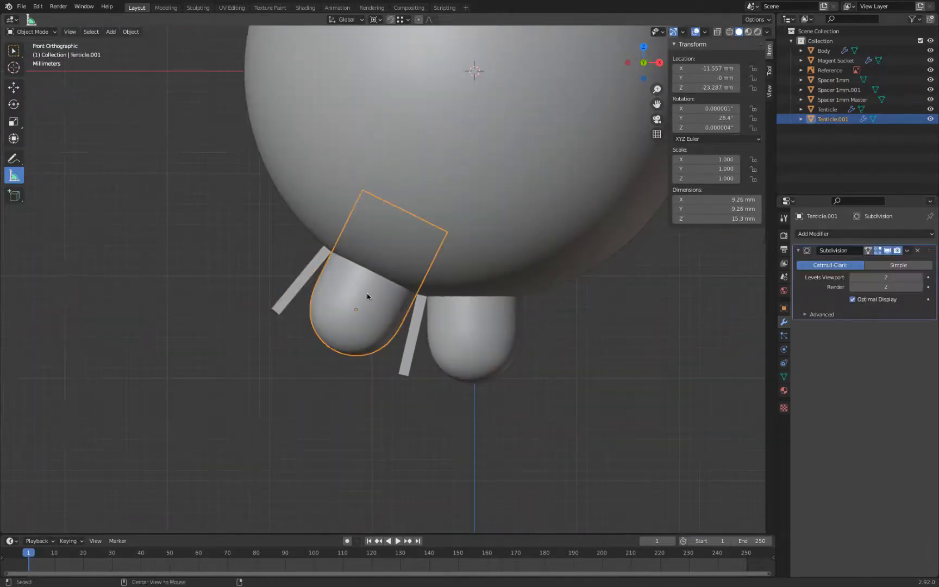
{"action": "key", "text": "shift+d"}
{"action": "key", "text": "r"}
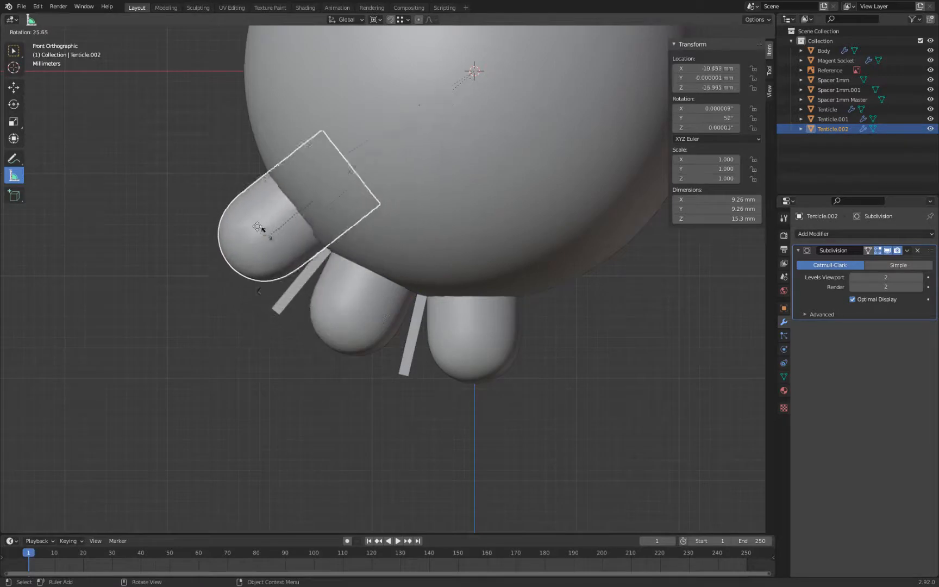
{"action": "left_click", "coordinate": [268, 244]}
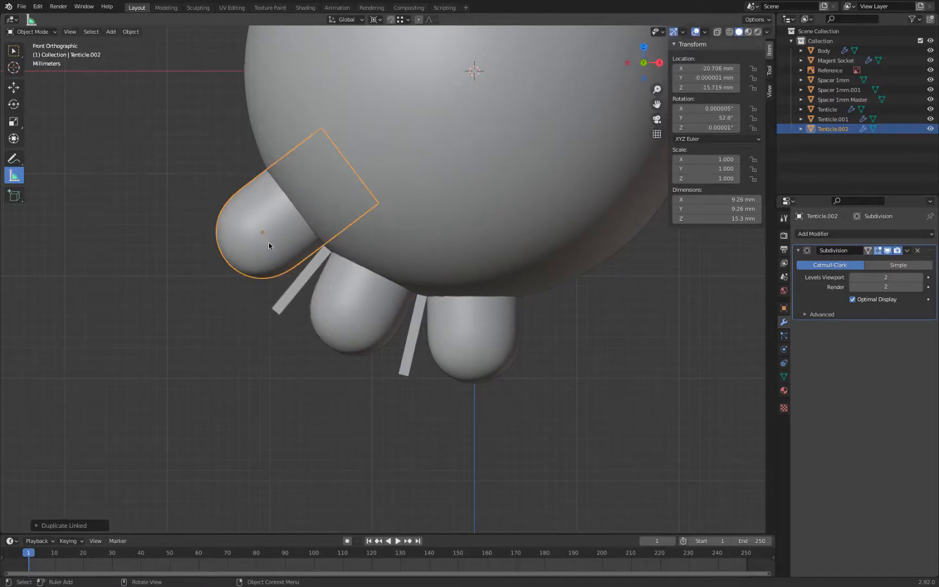
{"action": "scroll", "coordinate": [268, 242], "scroll_direction": "up", "scroll_amount": 5}
{"action": "key", "text": "r"}
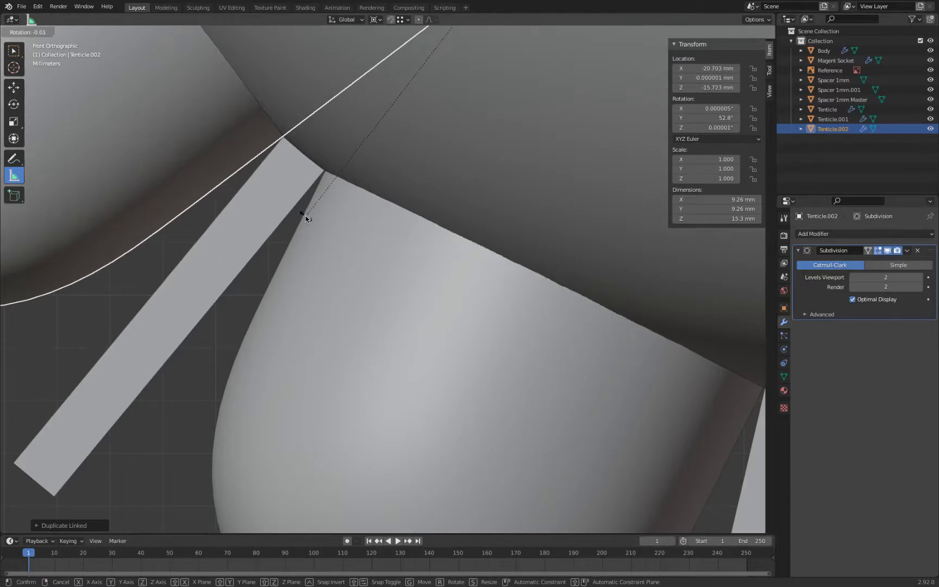
{"action": "left_click", "coordinate": [305, 222]}
{"action": "scroll", "coordinate": [306, 222], "scroll_direction": "down", "scroll_amount": 3}
{"action": "scroll", "coordinate": [306, 223], "scroll_direction": "down", "scroll_amount": 6}
{"action": "left_click", "coordinate": [248, 314]}
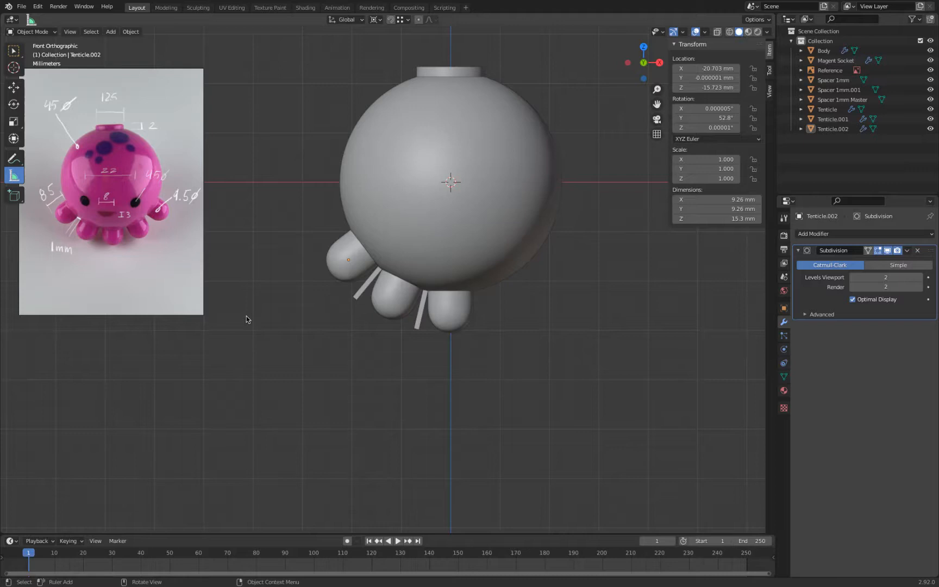
Add linked duplicates of the two tilted tentacles, rotated 180° about the global Z axis to the opposite side of the body
{"action": "left_click", "coordinate": [379, 305]}
{"action": "left_click", "coordinate": [344, 267], "text": "shift"}
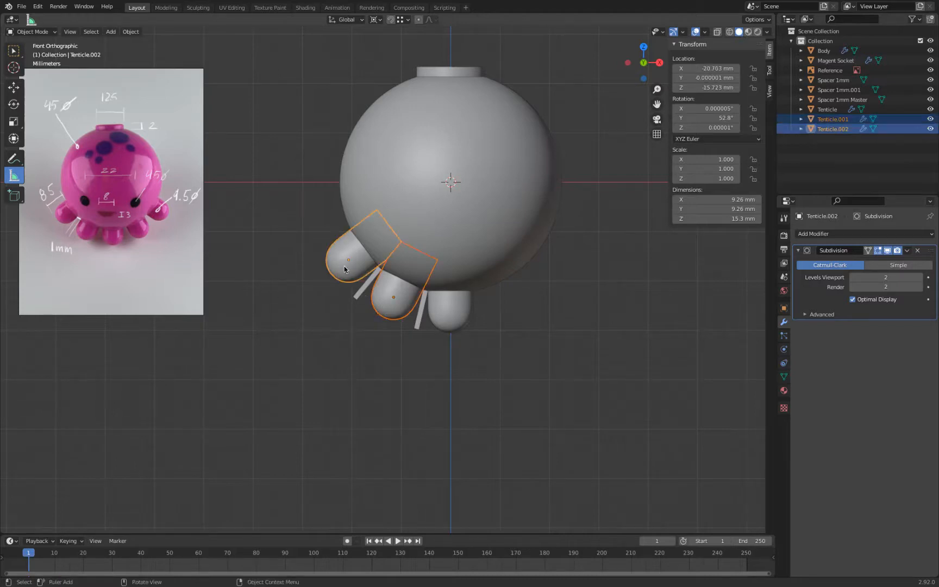
{"action": "key", "text": "shift+d"}
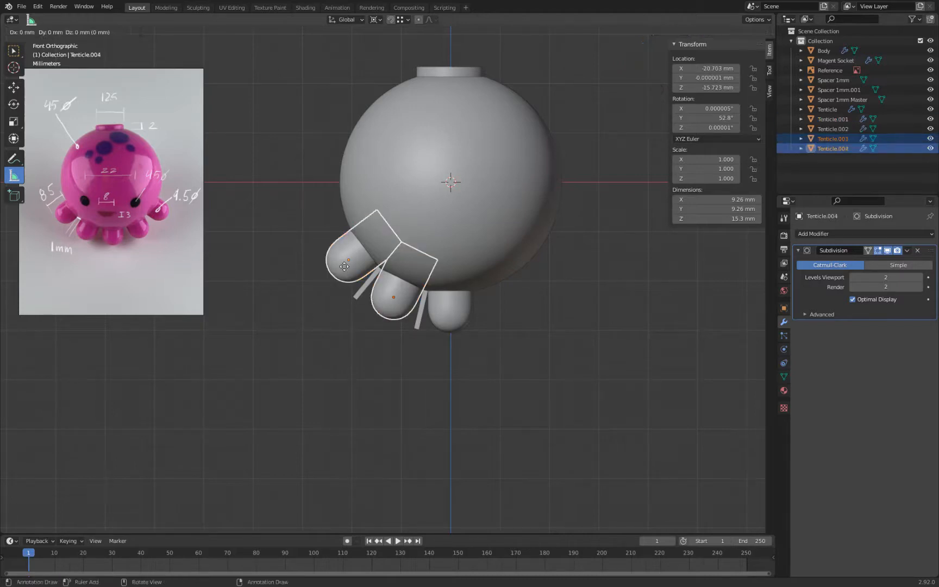
{"action": "key", "text": "r"}
{"action": "key", "text": "z"}
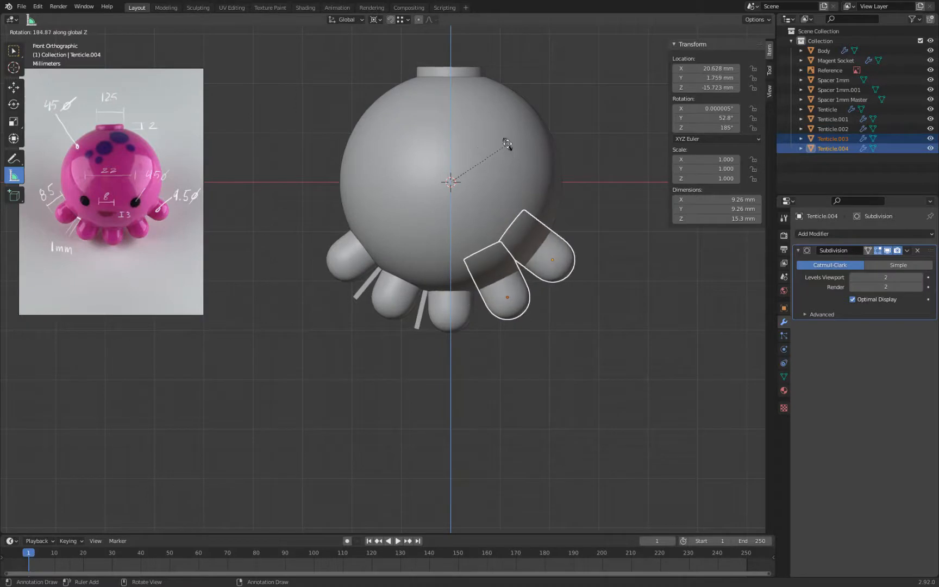
{"action": "type", "text": "180"}
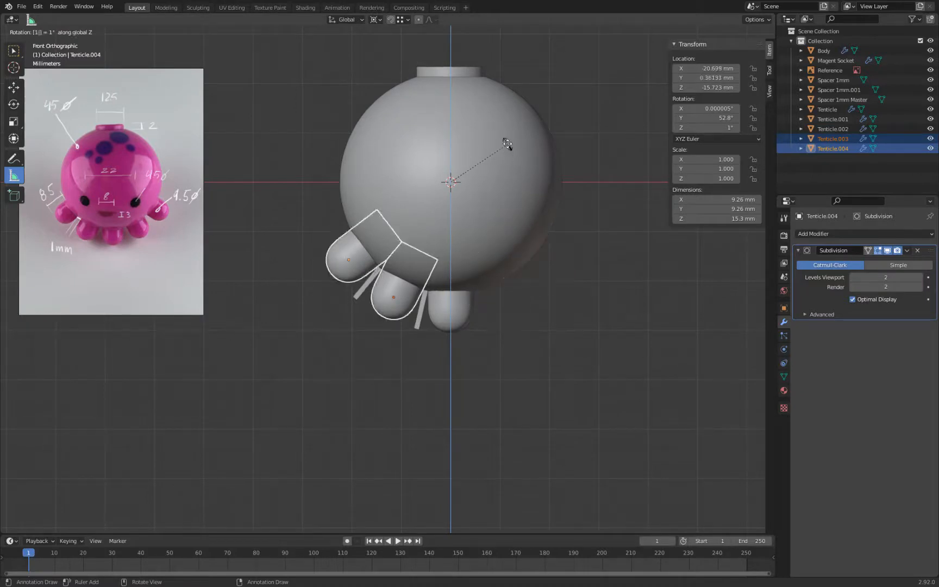
{"action": "key", "text": "Return"}
{"action": "left_click", "coordinate": [569, 324]}
Delete the two tentacle copies on the side of the body without spacers
{"action": "middle_click_drag", "start_coordinate": [570, 323], "coordinate": [558, 379]}
{"action": "left_click", "coordinate": [527, 263]}
{"action": "left_click", "coordinate": [549, 220], "text": "shift"}
{"action": "key", "text": "Delete"}
{"action": "left_click", "coordinate": [396, 283]}
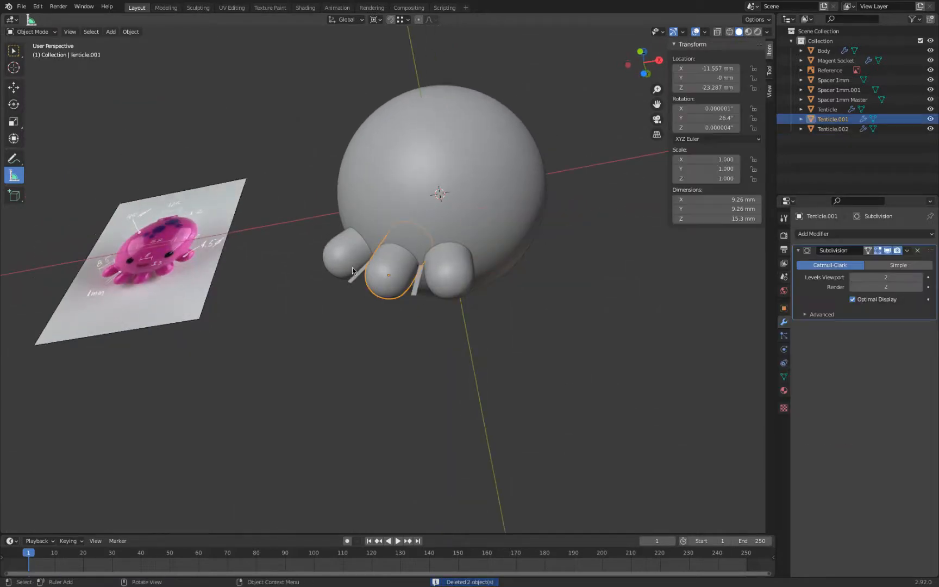
{"action": "left_click", "coordinate": [439, 281]}
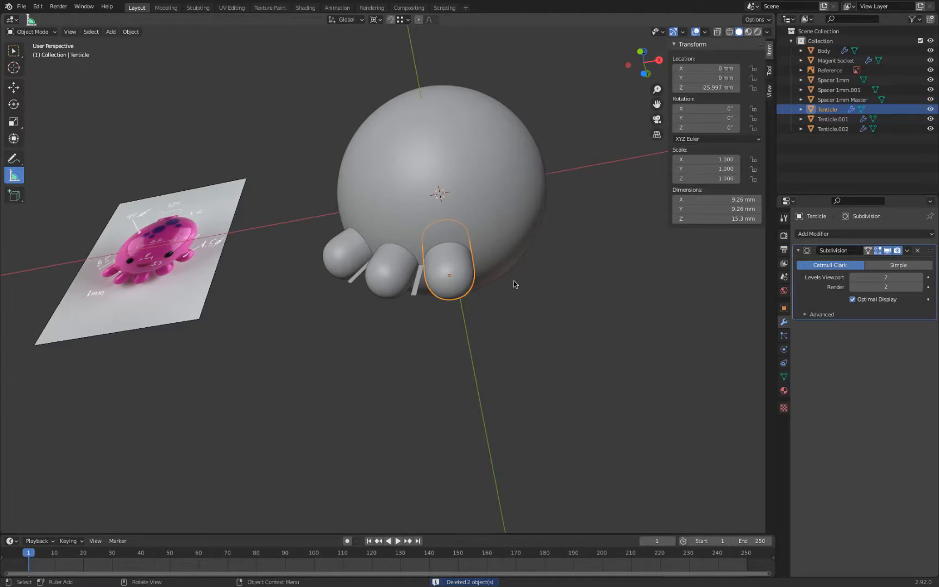
{"action": "mouse_move", "coordinate": [515, 280]}
{"action": "middle_mouse_down"}
{"action": "mouse_move", "coordinate": [516, 354]}
{"action": "mouse_move", "coordinate": [535, 281]}
{"action": "mouse_move", "coordinate": [531, 291]}
{"action": "middle_mouse_up"}
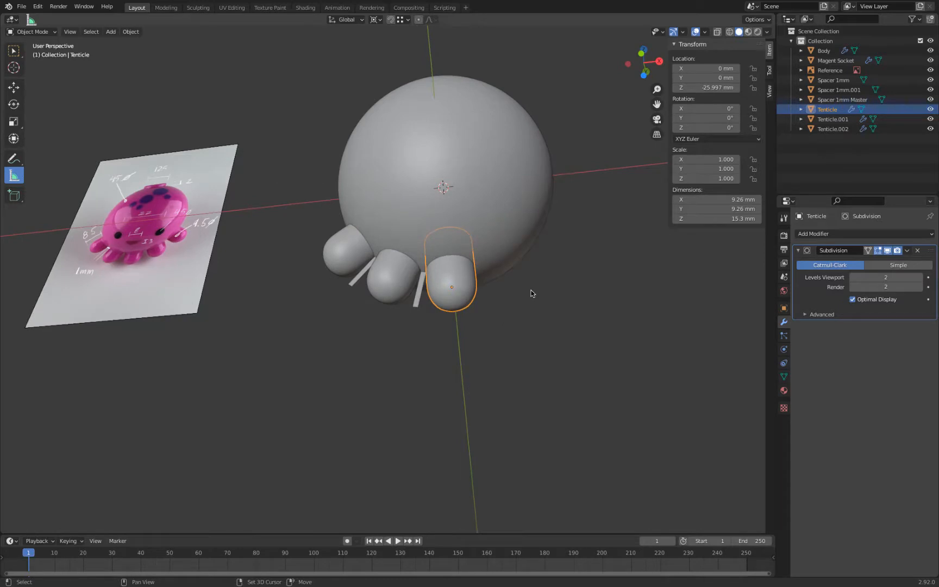
{"action": "key", "text": "shift+d"}
{"action": "key", "text": "r"}
{"action": "key", "text": "y"}
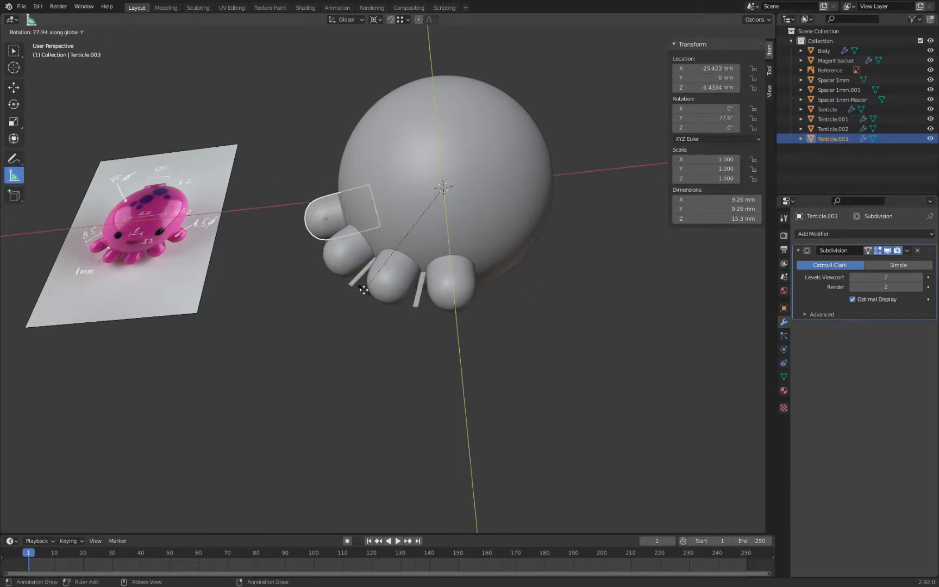
{"action": "left_click", "coordinate": [313, 254]}
{"action": "key", "text": "x"}
{"action": "left_click", "coordinate": [314, 257]}
Recreate the opposite pair of tentacles as linked duplicates of the two tilted ones, rotated 180° about Z, and return to the front view
{"action": "left_click", "coordinate": [353, 251]}
{"action": "left_click", "coordinate": [388, 291], "text": "shift"}
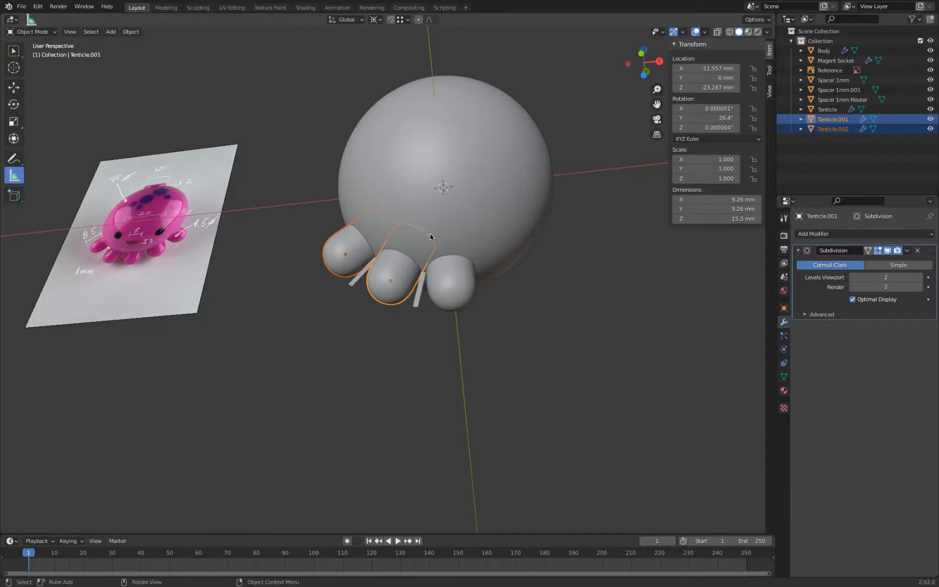
{"action": "key", "text": "shift+d"}
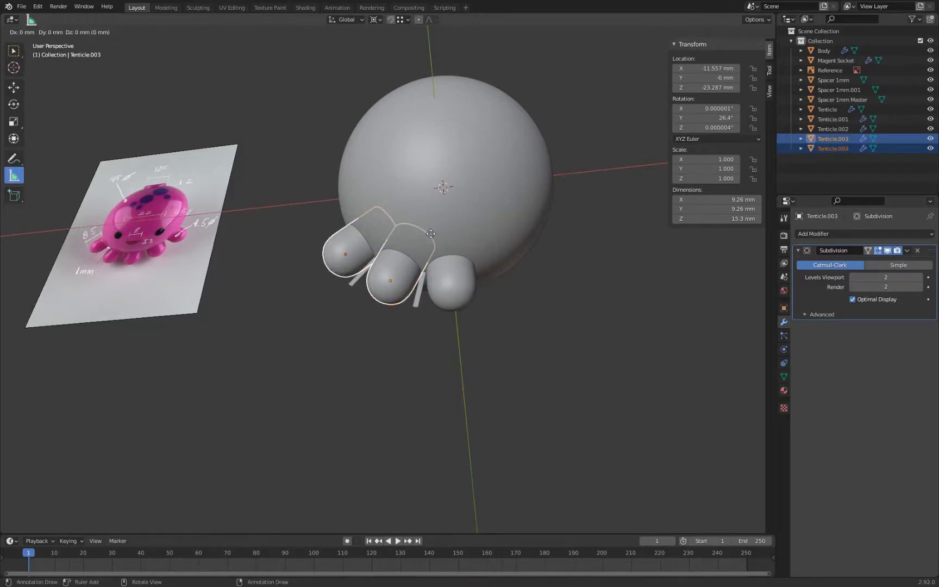
{"action": "key", "text": "r"}
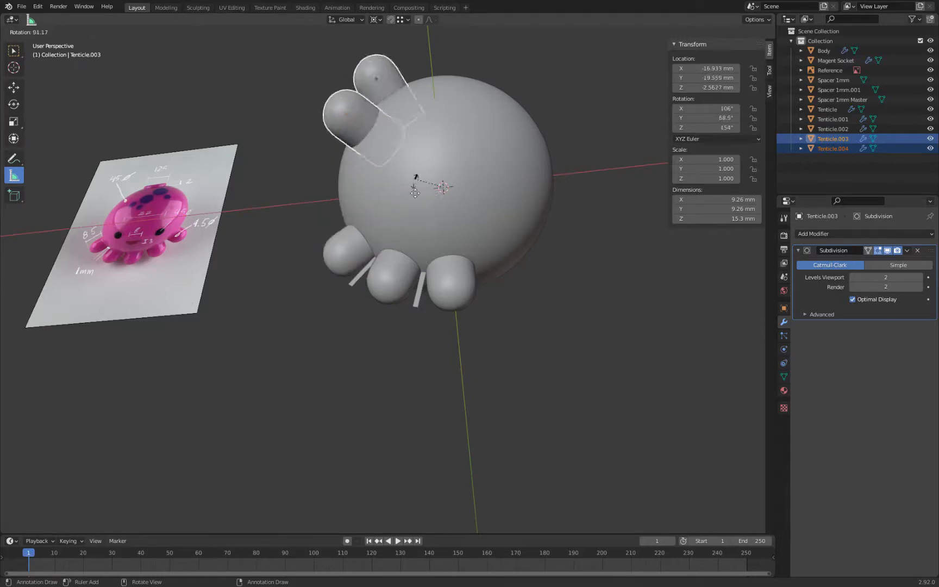
{"action": "key", "text": "z"}
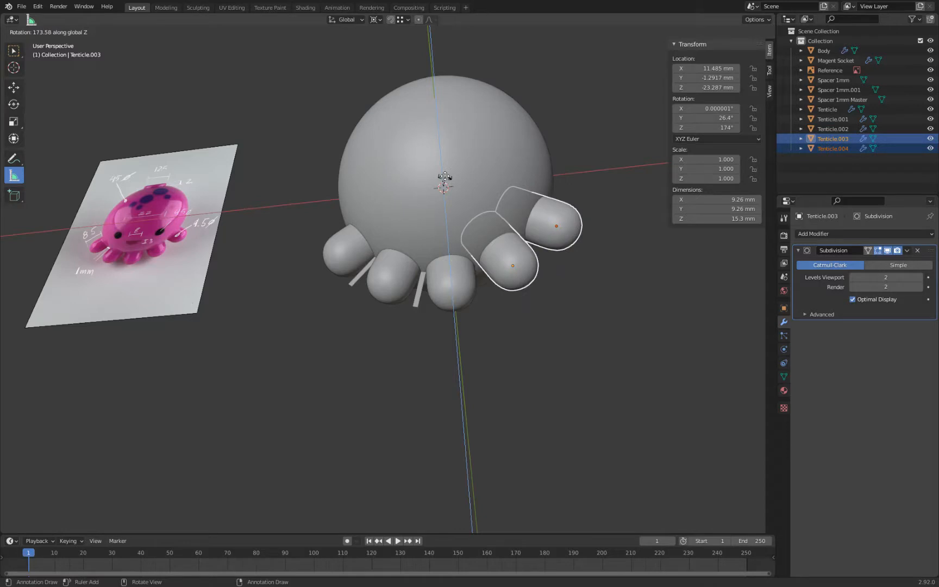
{"action": "type", "text": "180"}
{"action": "key", "text": "Return"}
{"action": "middle_click_drag", "start_coordinate": [438, 233], "coordinate": [391, 289]}
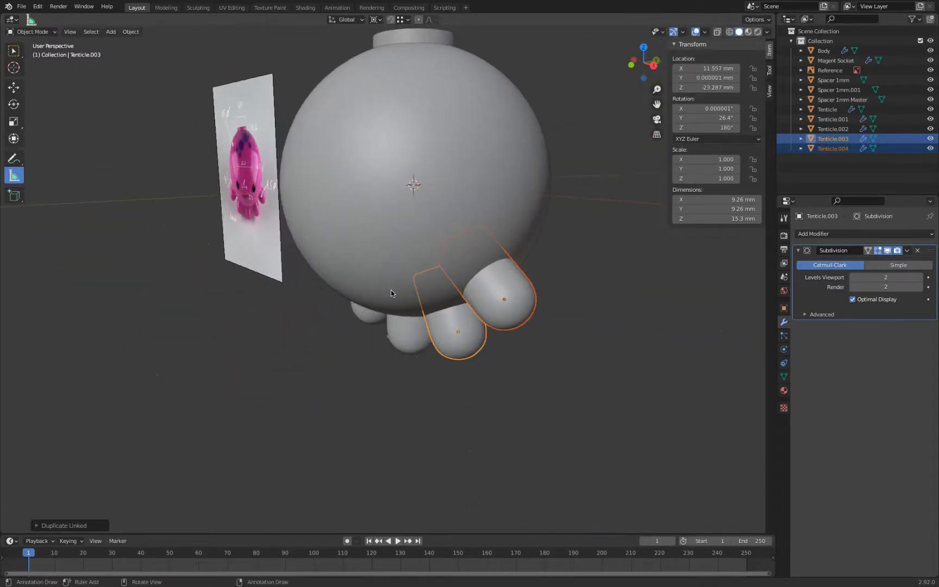
{"action": "key", "text": "KP_1"}
{"action": "left_click", "coordinate": [538, 398]}
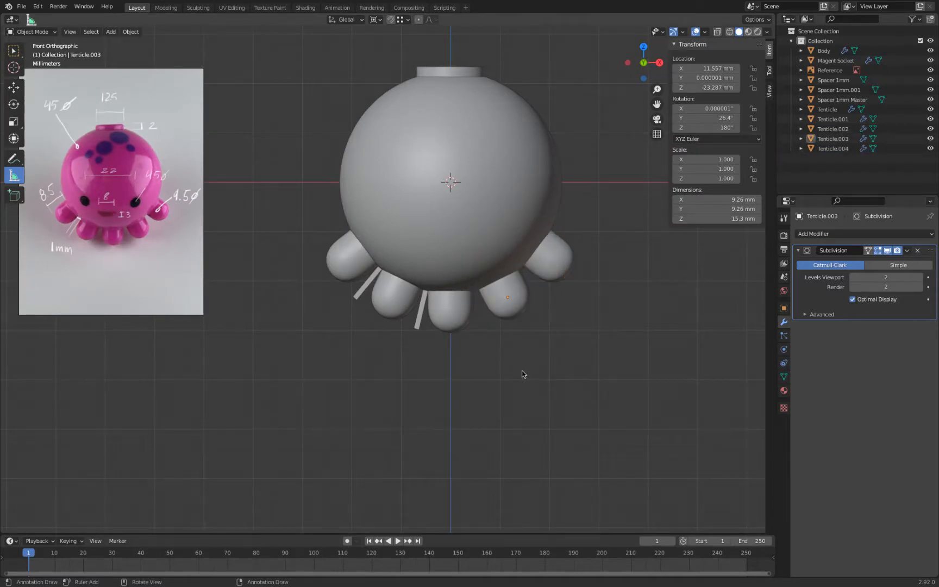
Delete the four tilted tentacle copies, keeping only the central tentacle and the spacers
{"action": "left_click", "coordinate": [497, 309]}
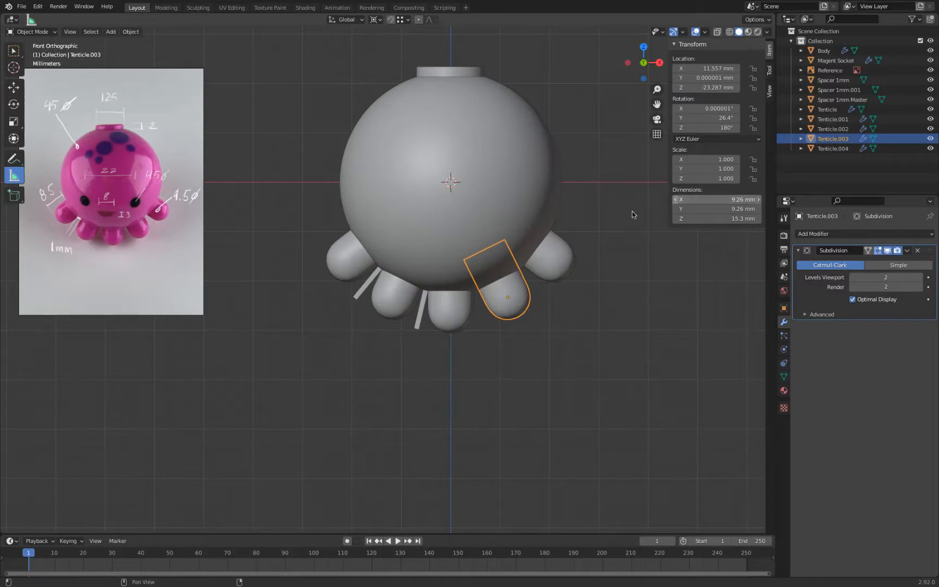
{"action": "left_click", "coordinate": [553, 261], "text": "shift"}
{"action": "left_click", "coordinate": [396, 295], "text": "shift"}
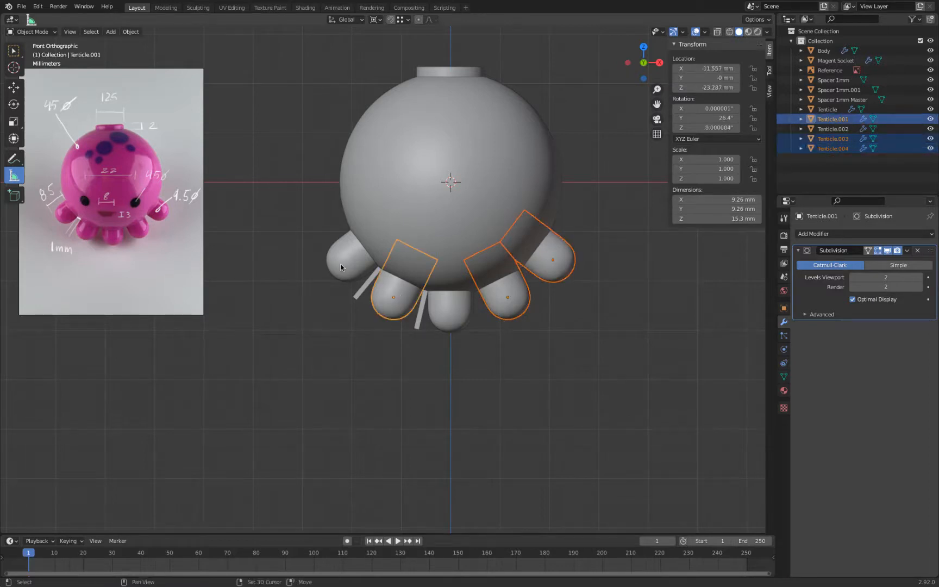
{"action": "left_click", "coordinate": [341, 266], "text": "shift"}
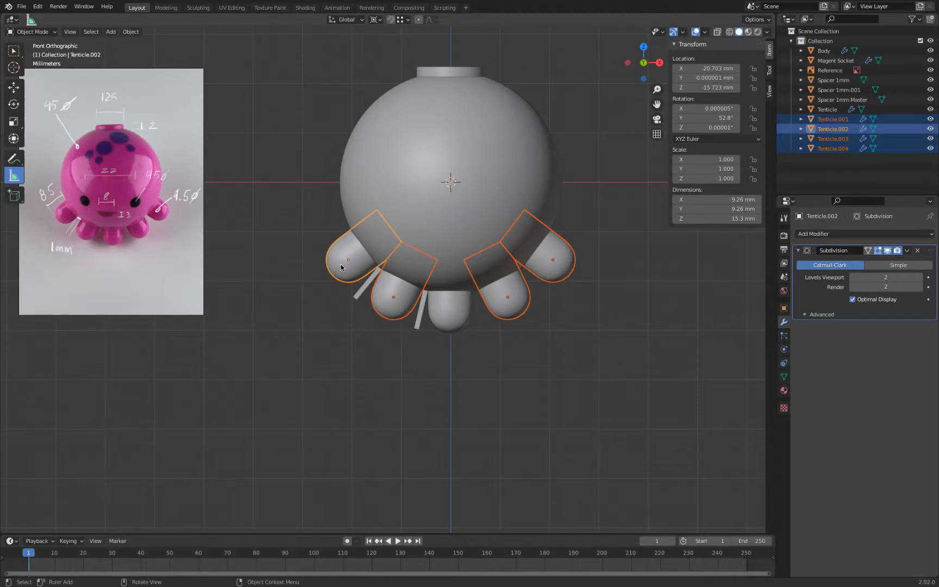
{"action": "key", "text": "x"}
{"action": "left_click", "coordinate": [344, 273]}
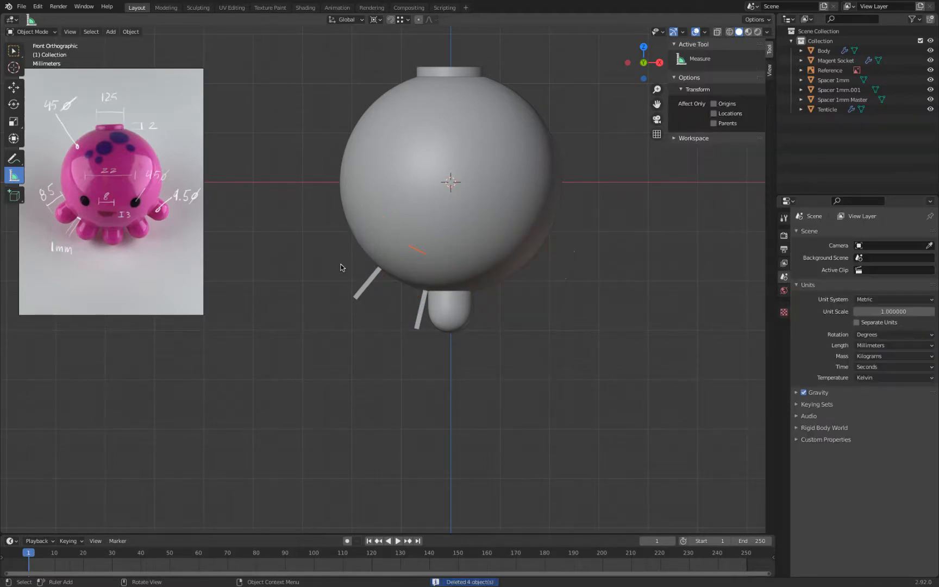
Set the central tentacle's origin to the 3D cursor at the body's centre
{"action": "left_click", "coordinate": [460, 307]}
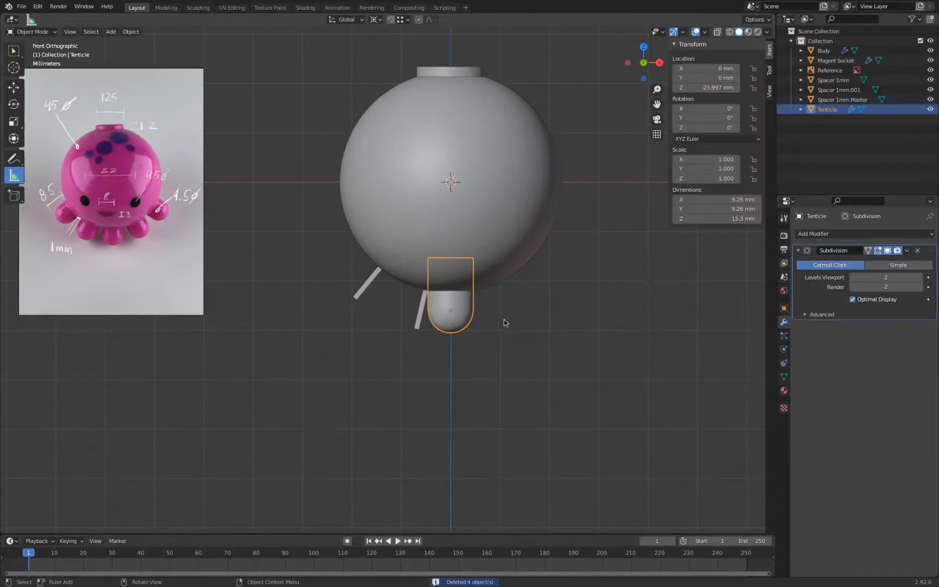
{"action": "right_click", "coordinate": [466, 308]}
{"action": "mouse_move", "coordinate": [465, 336]}
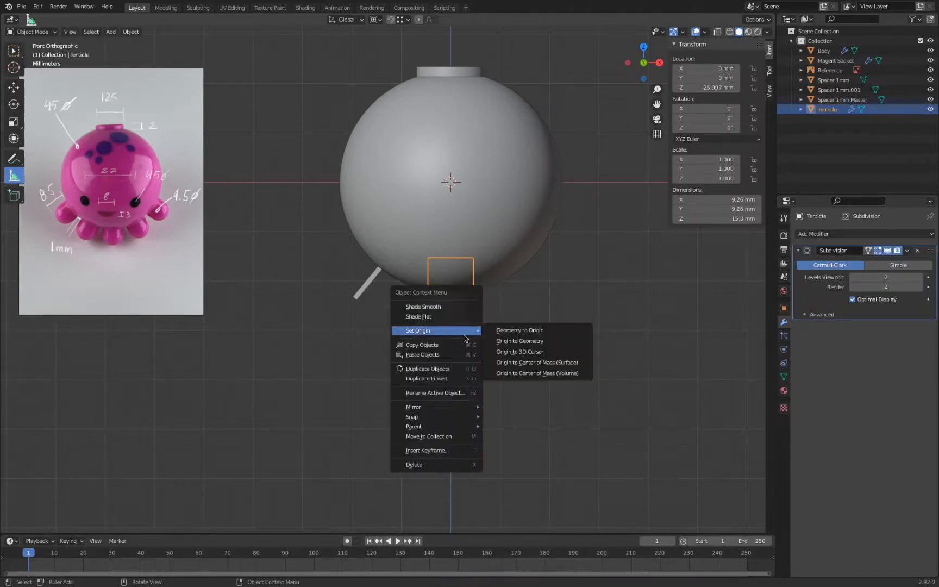
{"action": "left_click", "coordinate": [542, 353]}
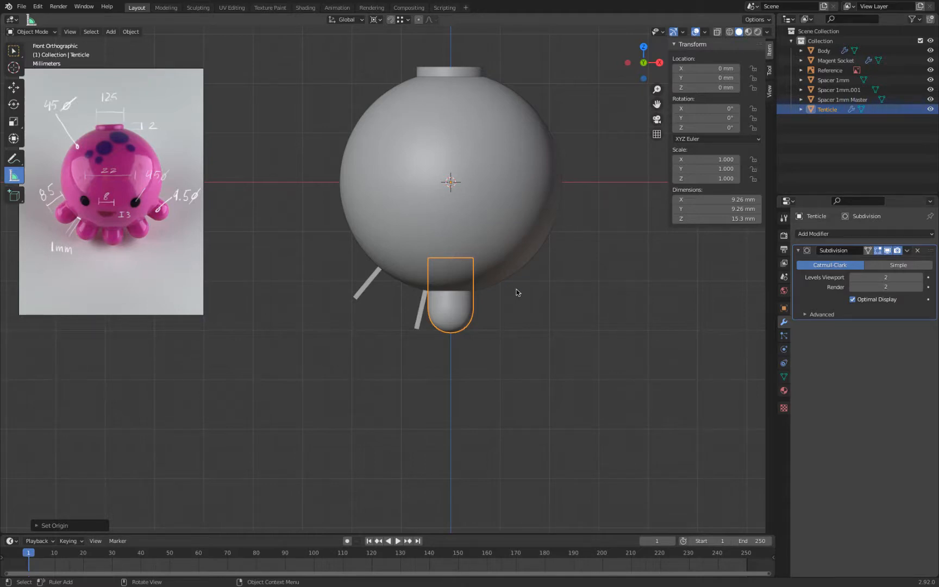
Make a linked duplicate of the central tentacle and tilt it between the two spacers with X 0°, Y 25° and Z 0° rotation
{"action": "key", "text": "shift+d"}
{"action": "key", "text": "r"}
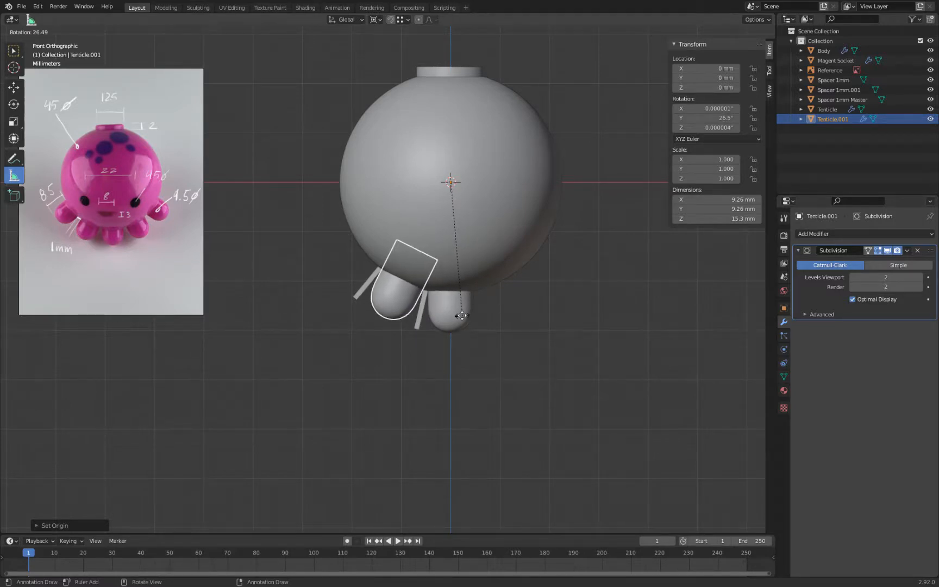
{"action": "left_click", "coordinate": [461, 315]}
{"action": "left_click", "coordinate": [732, 109]}
{"action": "type", "text": "0"}
{"action": "key", "text": "Tab"}
{"action": "type", "text": "25"}
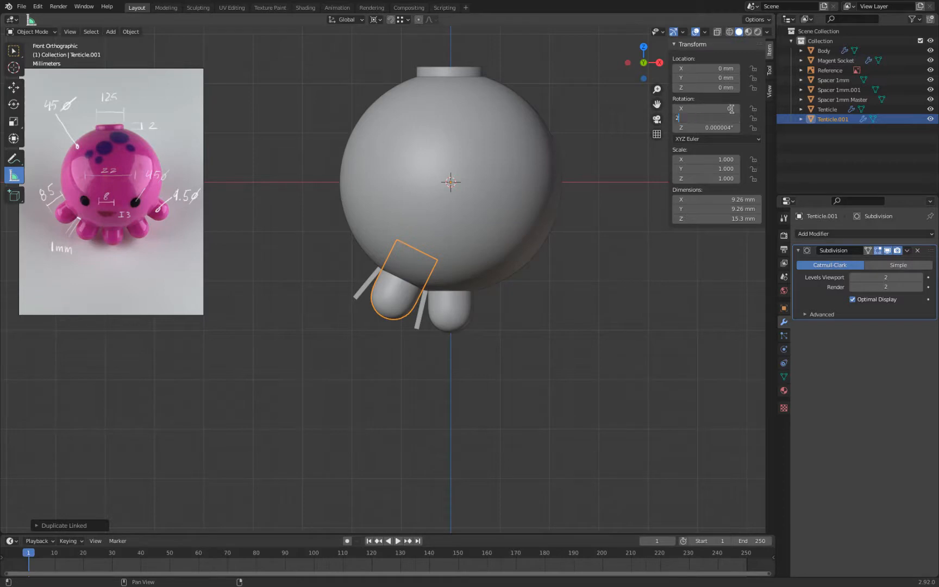
{"action": "key", "text": "Tab"}
{"action": "type", "text": "0"}
{"action": "key", "text": "Return"}
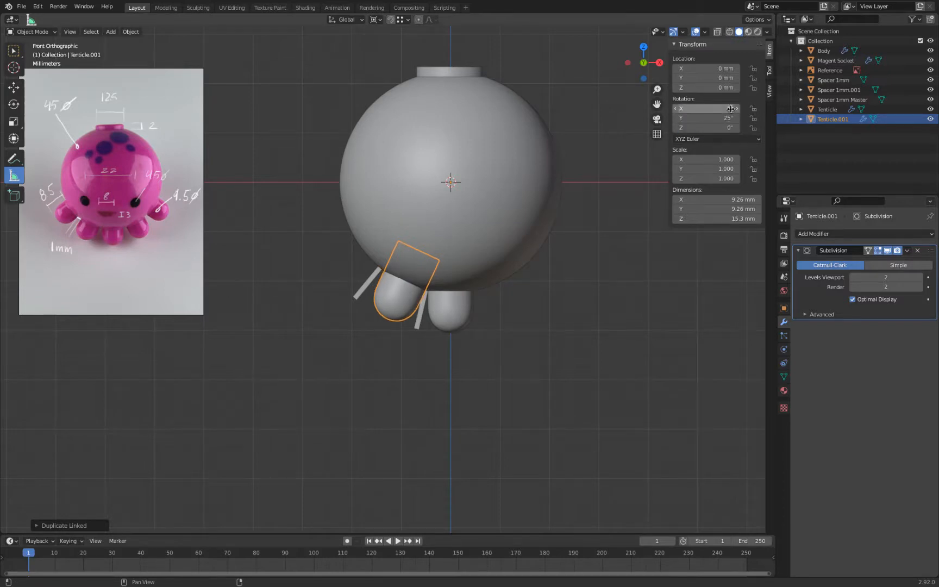
Refine the tilted tentacle's Y rotation to 26° and finally 26.5° so it fits between the spacers
{"action": "left_click", "coordinate": [721, 119]}
{"action": "type", "text": "26"}
{"action": "key", "text": "Return"}
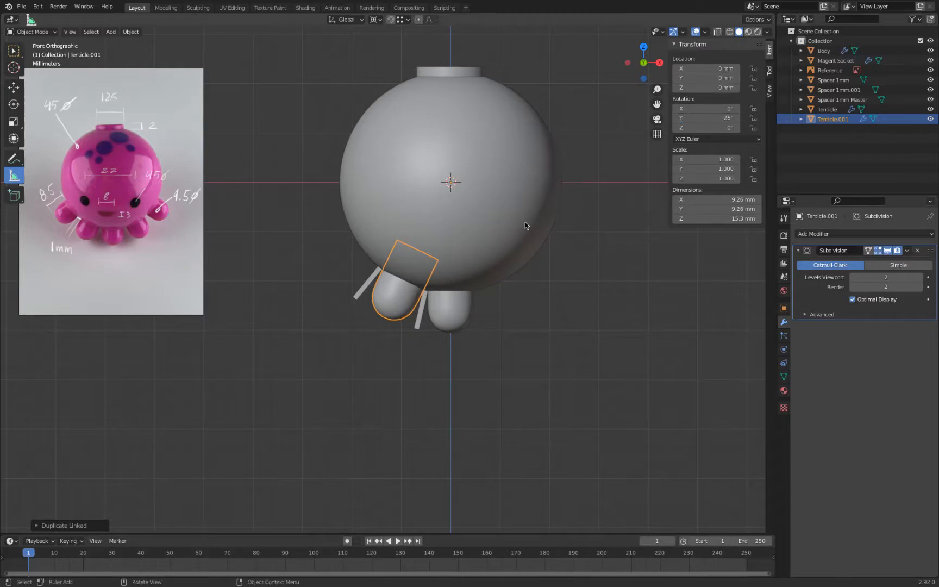
{"action": "scroll", "coordinate": [480, 303], "scroll_direction": "up", "scroll_amount": 9}
{"action": "left_click", "coordinate": [716, 118]}
{"action": "type", "text": "26.5"}
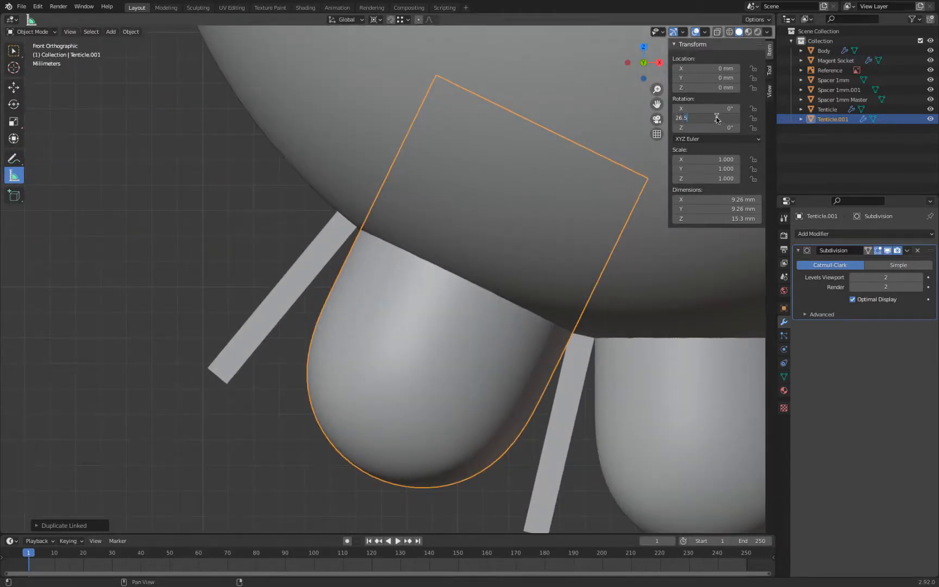
{"action": "key", "text": "Return"}
{"action": "scroll", "coordinate": [538, 171], "scroll_direction": "down", "scroll_amount": 8}
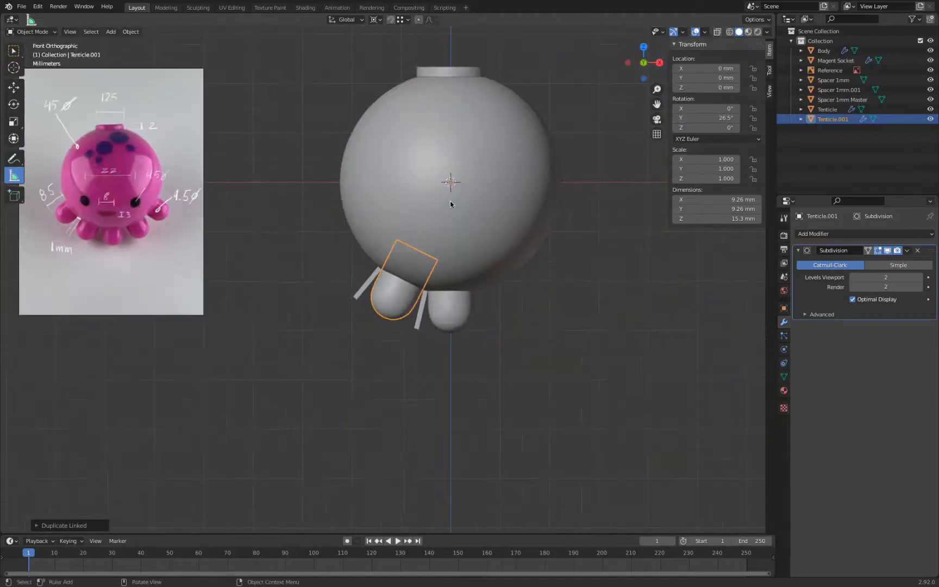
Make a linked duplicate of the tilted tentacle in place and set its Y rotation to 26.5*2, beyond the outer spacer
{"action": "middle_click_drag", "start_coordinate": [394, 199], "coordinate": [398, 205], "text": "shift"}
{"action": "scroll", "coordinate": [419, 220], "scroll_direction": "up", "scroll_amount": 3}
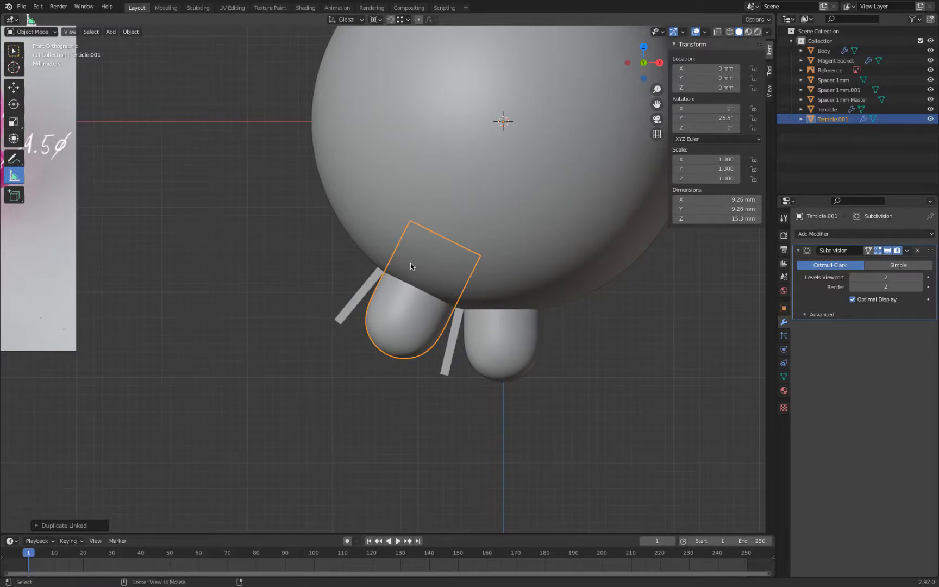
{"action": "key", "text": "alt+d"}
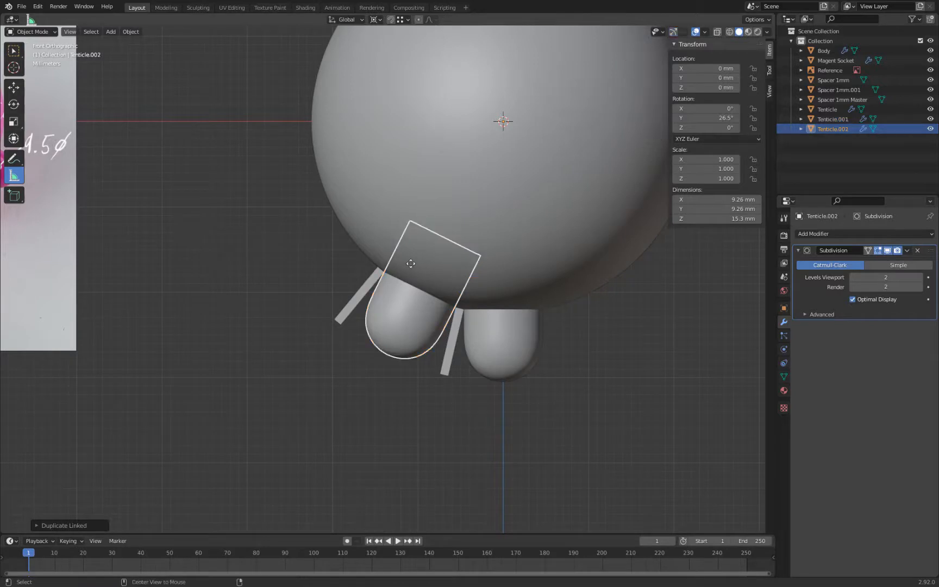
{"action": "key", "text": "Escape"}
{"action": "left_click", "coordinate": [711, 119]}
{"action": "left_click", "coordinate": [712, 121]}
{"action": "key", "text": "BackSpace"}
{"action": "type", "text": "*2"}
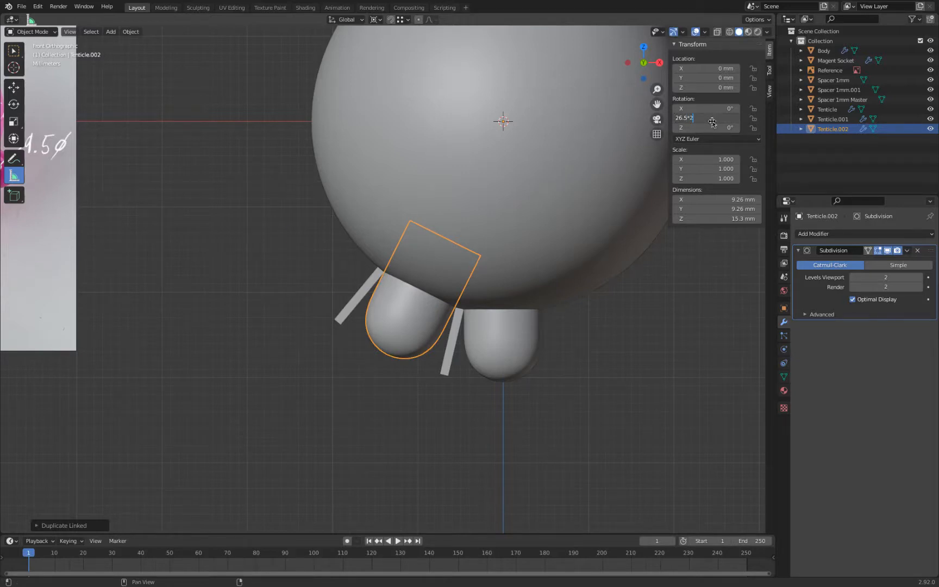
{"action": "key", "text": "Return"}
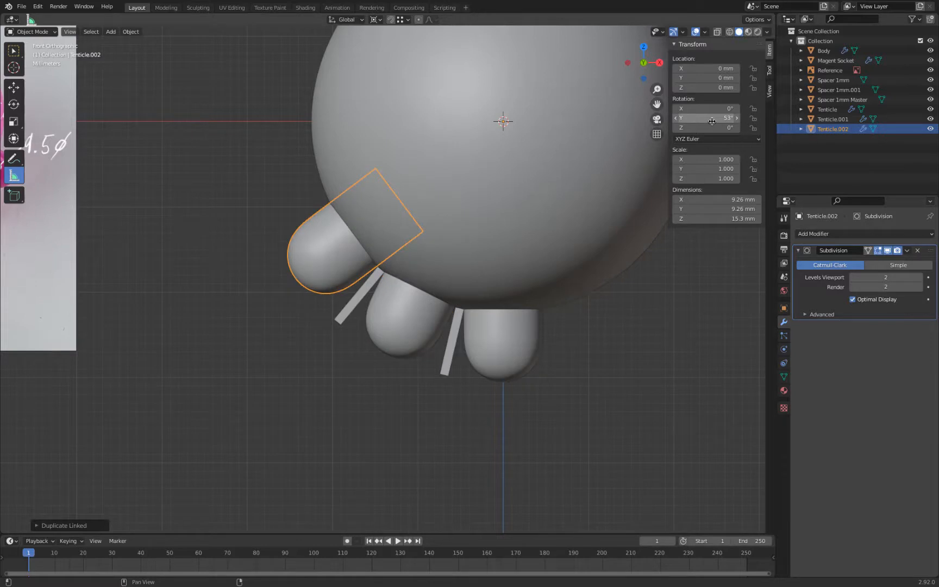
{"action": "left_click", "coordinate": [391, 411]}
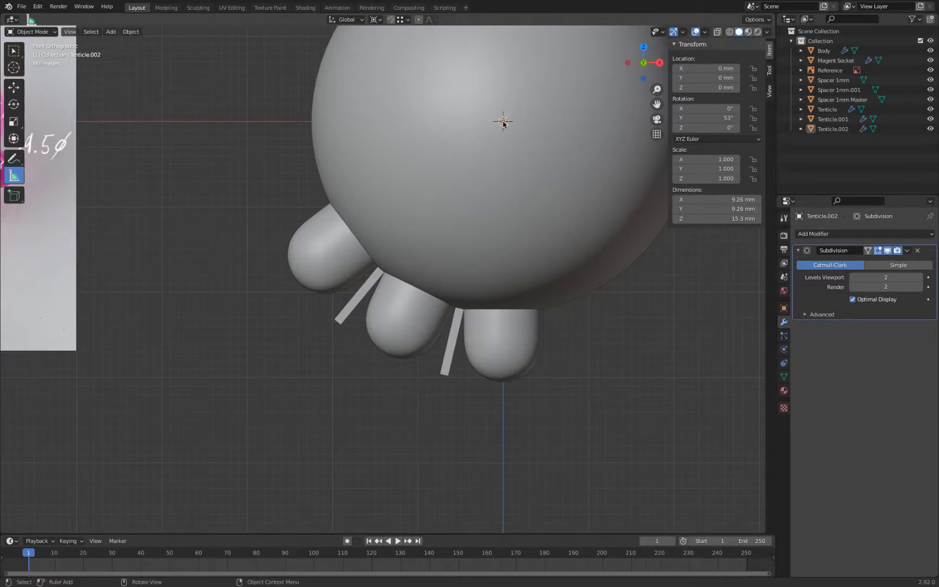
Duplicate the central tentacle in place and set the copy's origin to its geometry
{"action": "left_click", "coordinate": [522, 342]}
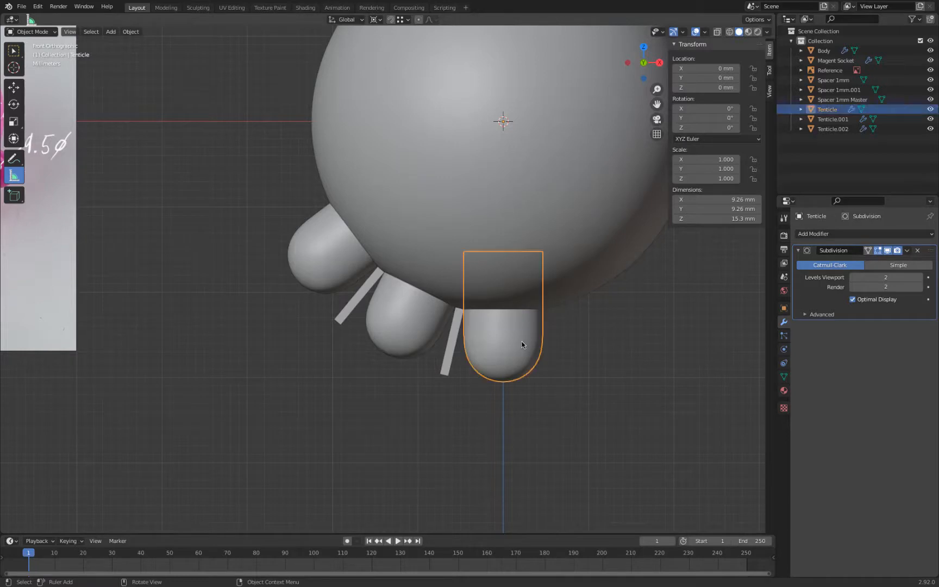
{"action": "middle_click_drag", "start_coordinate": [592, 328], "coordinate": [501, 362], "text": "shift"}
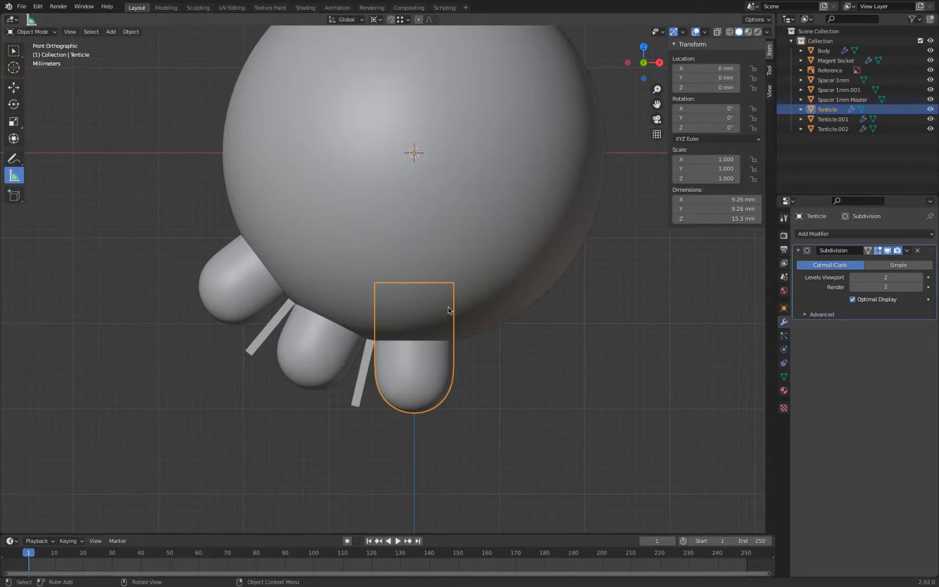
{"action": "key", "text": "shift"}
{"action": "key", "text": "shift+d"}
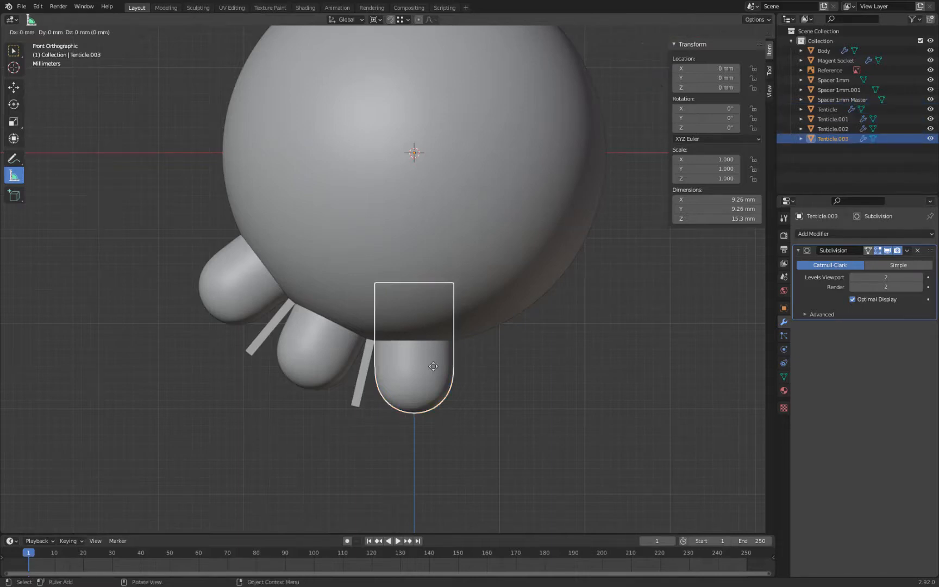
{"action": "right_click", "coordinate": [433, 369]}
{"action": "right_click", "coordinate": [433, 369]}
{"action": "mouse_move", "coordinate": [434, 368]}
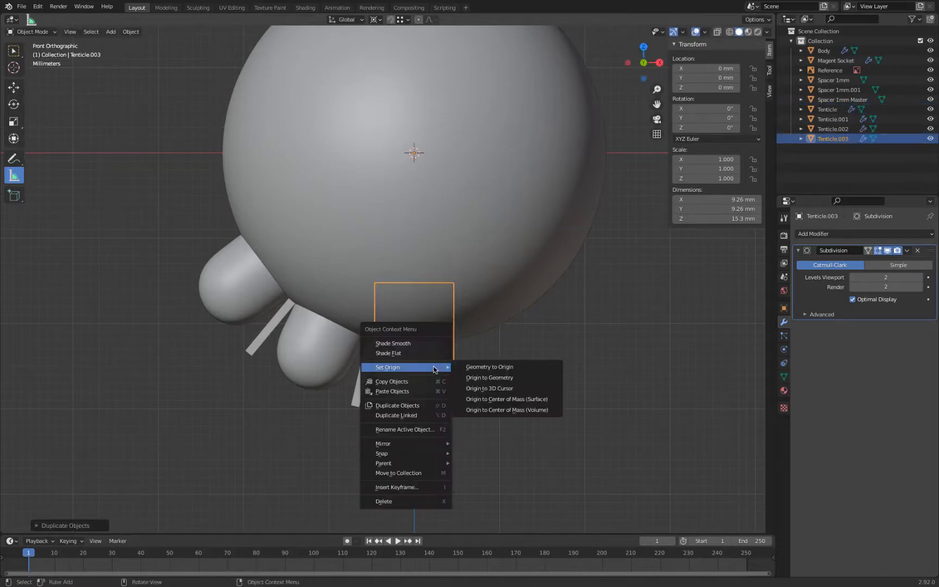
{"action": "left_click", "coordinate": [542, 381]}
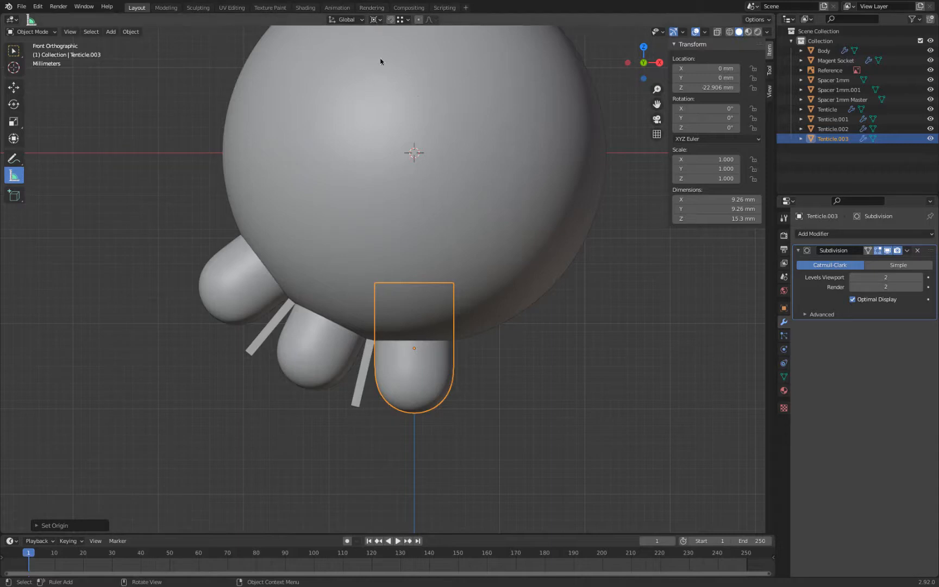
Rotate the central tentacle's copy by -26.5° around the 3D cursor, onto the side without spacers
{"action": "key", "text": "r"}
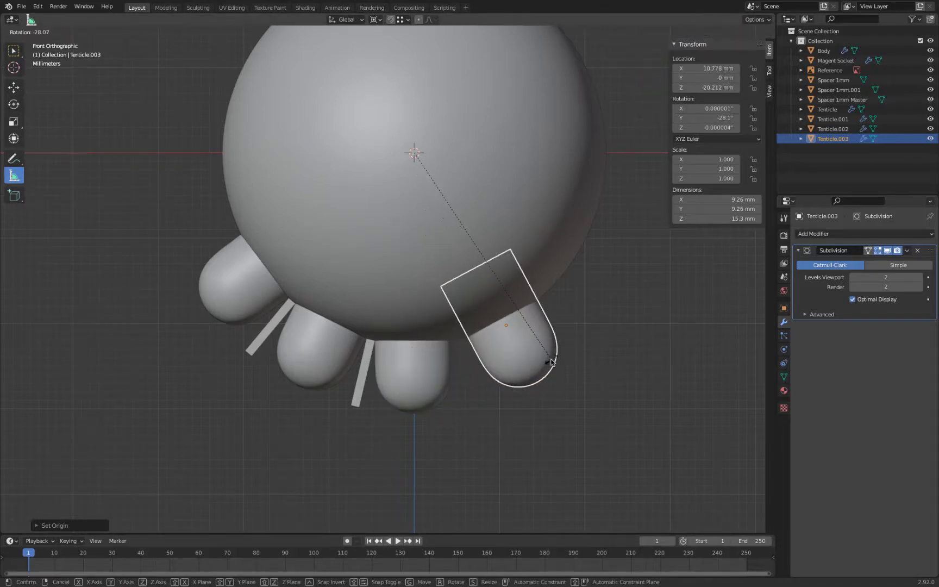
{"action": "type", "text": "26.5"}
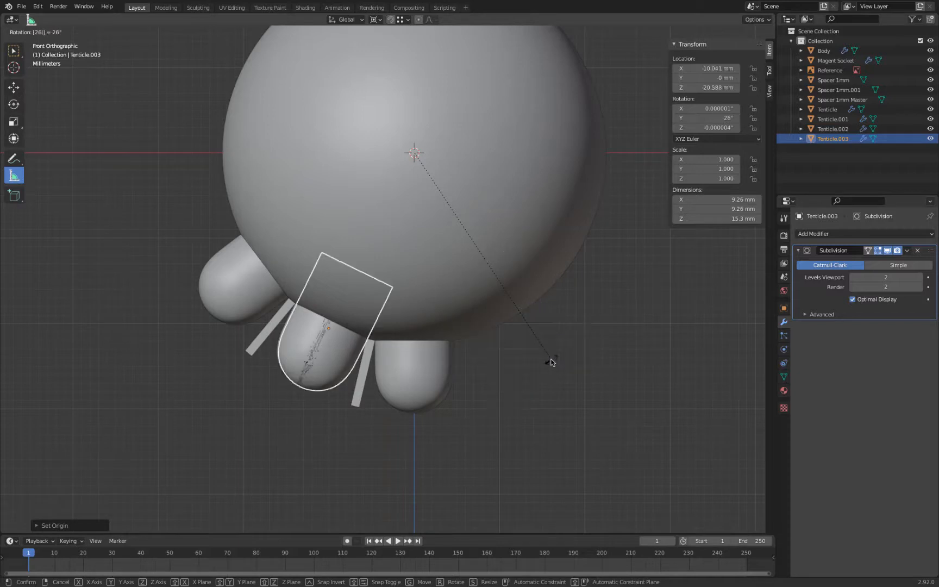
{"action": "key", "text": "minus"}
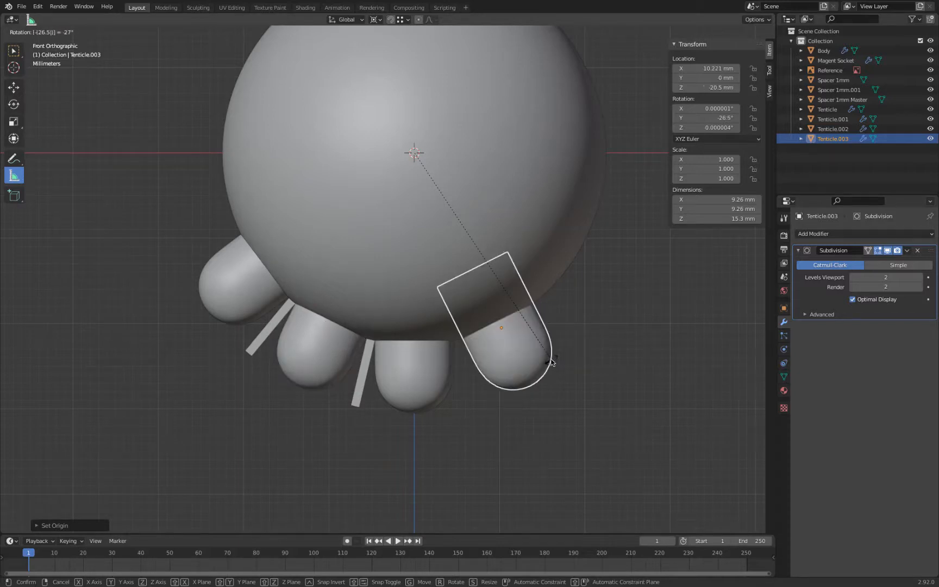
{"action": "key", "text": "Return"}
{"action": "left_click", "coordinate": [663, 303]}
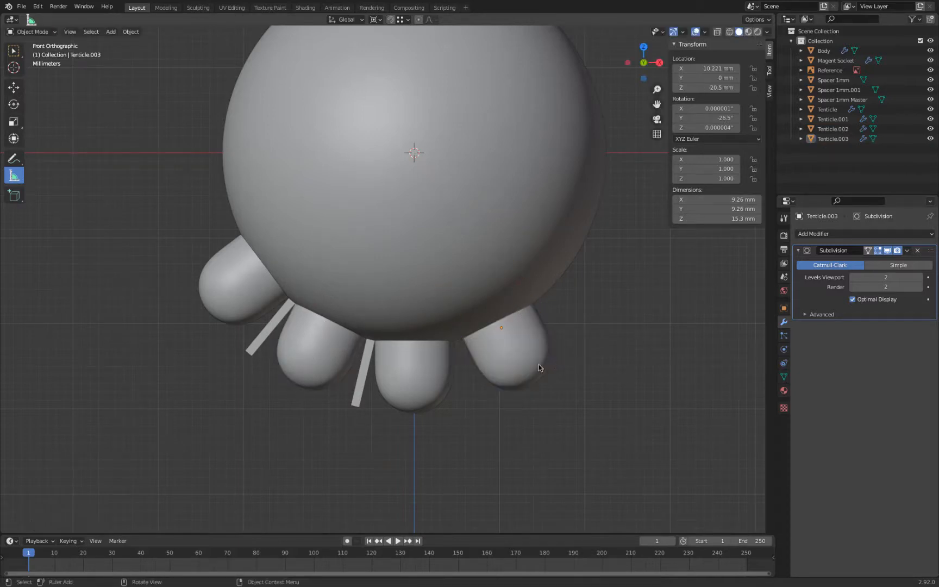
Reset all rotations of the copy on the side without spacers to 0° and delete it
{"action": "left_click", "coordinate": [532, 361]}
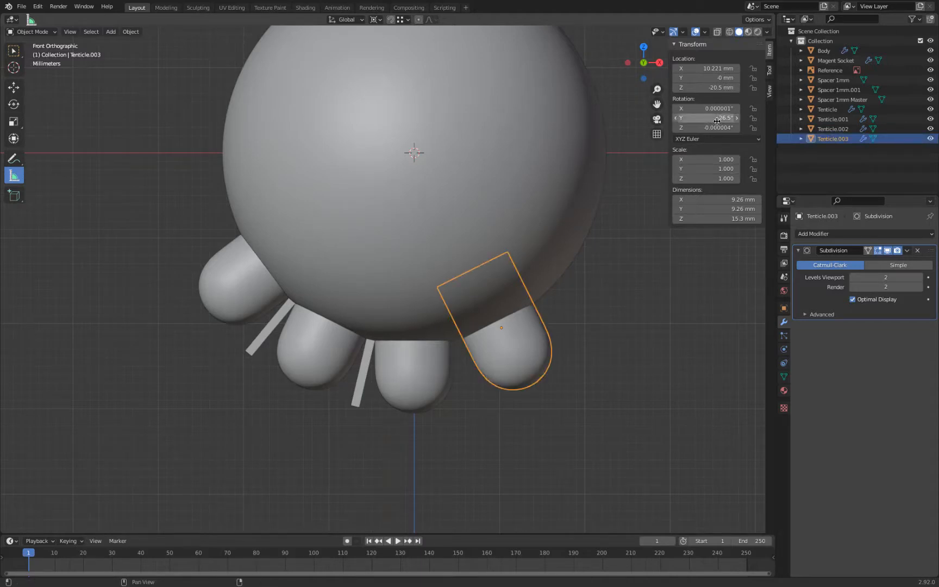
{"action": "left_click_drag", "start_coordinate": [717, 106], "coordinate": [903, 132]}
{"action": "type", "text": "0.000001d"}
{"action": "key", "text": "Return"}
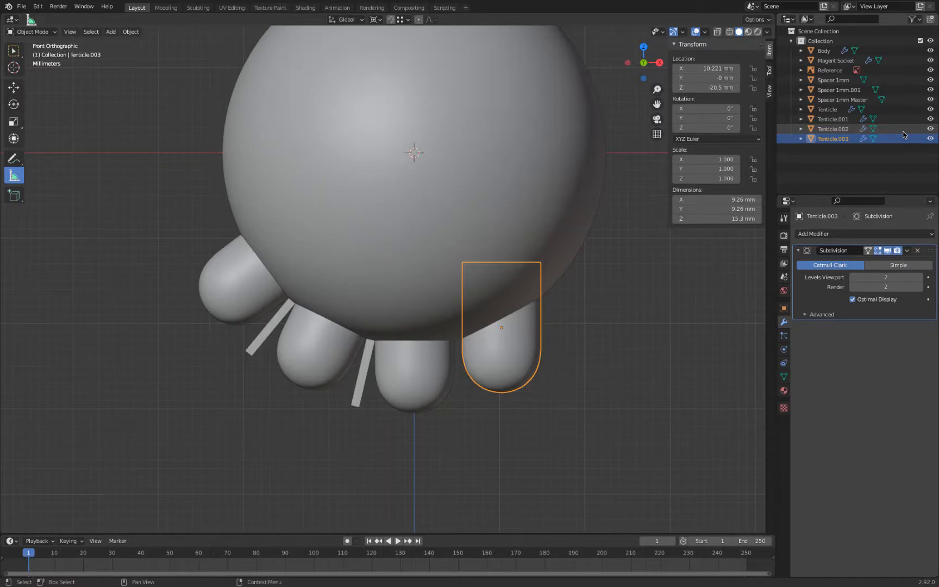
{"action": "key", "text": "Delete"}
Try a Y rotation of 0° on the tentacle between the spacers, undo it, and set the Y rotation to 28°
{"action": "left_click", "coordinate": [326, 361]}
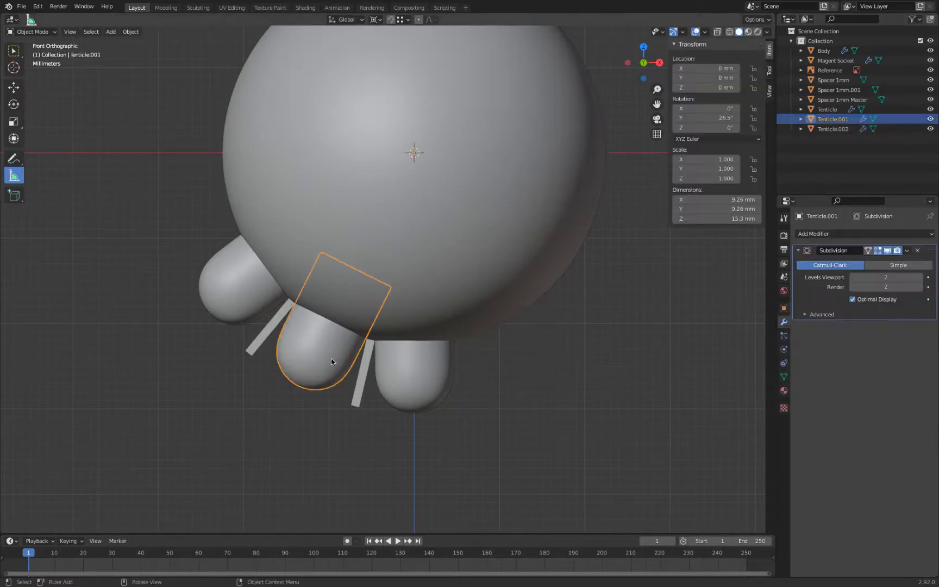
{"action": "left_click", "coordinate": [718, 117]}
{"action": "type", "text": "26.5d"}
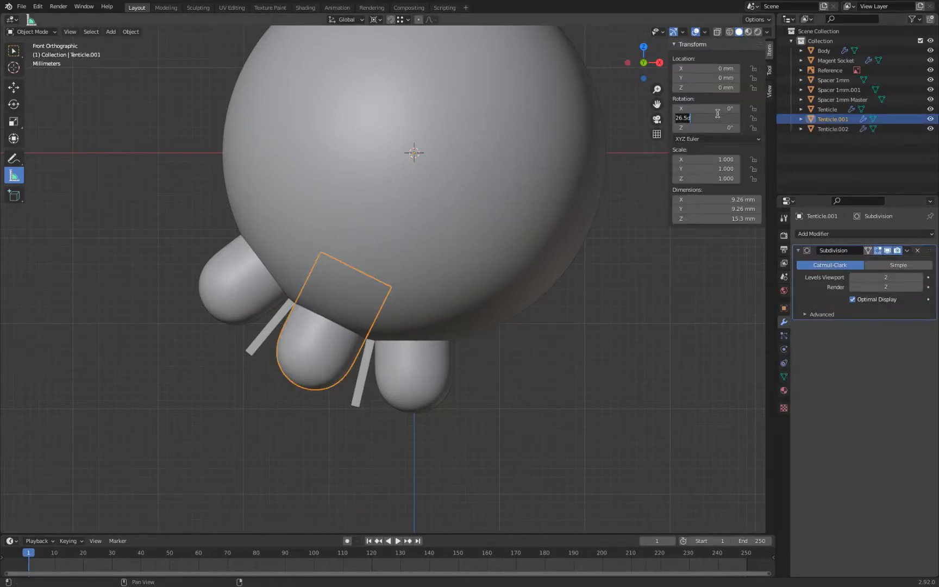
{"action": "type", "text": "0"}
{"action": "key", "text": "Return"}
{"action": "key", "text": "ctrl+z"}
{"action": "left_click", "coordinate": [702, 118]}
{"action": "key", "text": "Return"}
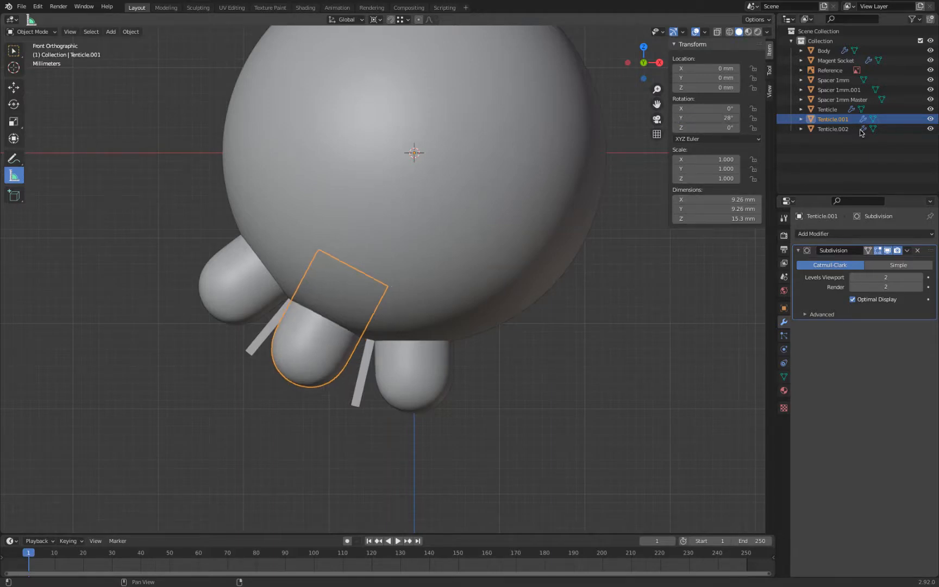
Set the outermost tentacle's Y rotation to 28*2
{"action": "left_click", "coordinate": [244, 290]}
{"action": "left_click", "coordinate": [702, 118]}
{"action": "type", "text": "28"}
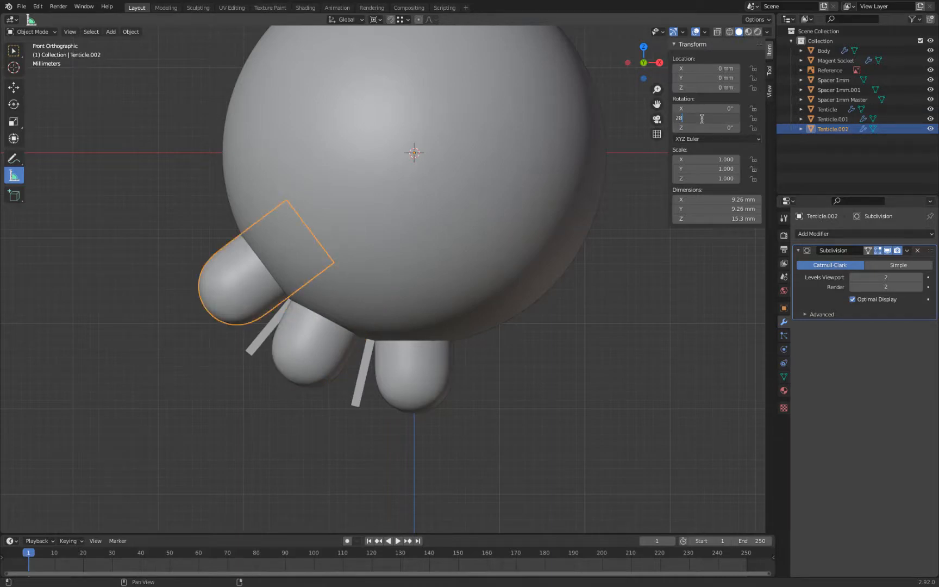
{"action": "type", "text": "*2"}
{"action": "key", "text": "Return"}
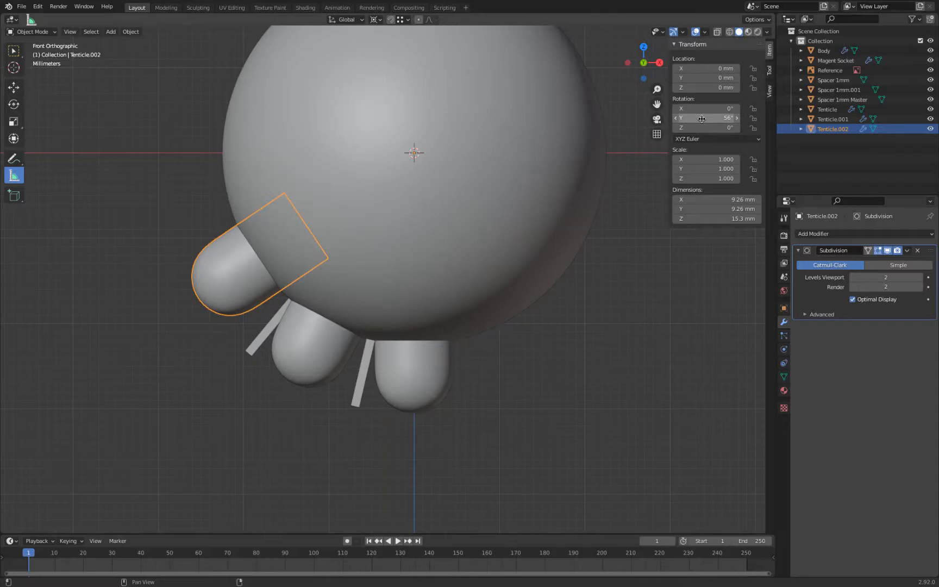
Undo the rotation changes on both tilted tentacles and the deletion of the copy on the side without spacers
{"action": "key", "text": "ctrl+z"}
{"action": "key", "text": "ctrl+z"}
{"action": "key", "text": "ctrl+z"}
{"action": "key", "text": "ctrl+z"}
{"action": "key", "text": "ctrl+z"}
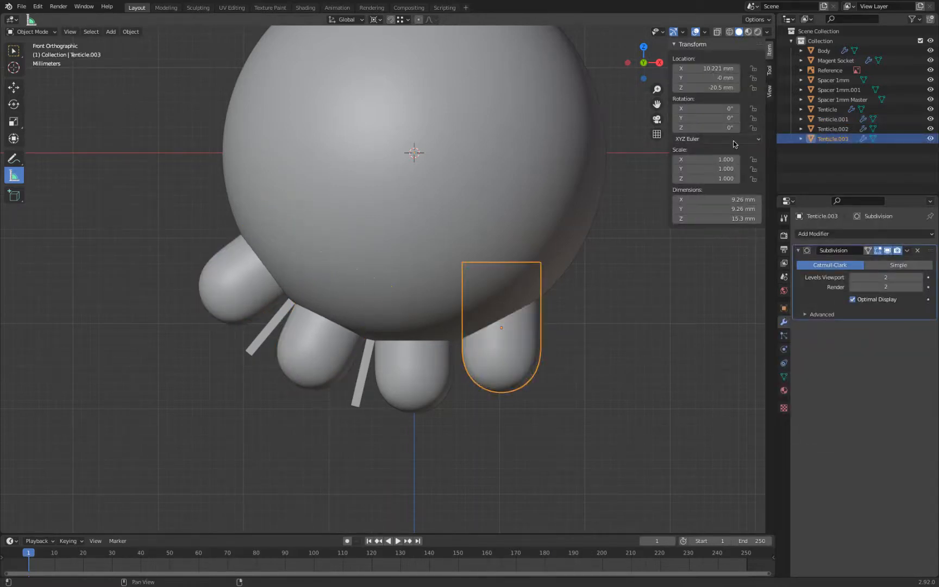
Set the restored copy's Y rotation to 28° and then -28°, and delete the copy
{"action": "left_click", "coordinate": [709, 118]}
{"action": "type", "text": "28"}
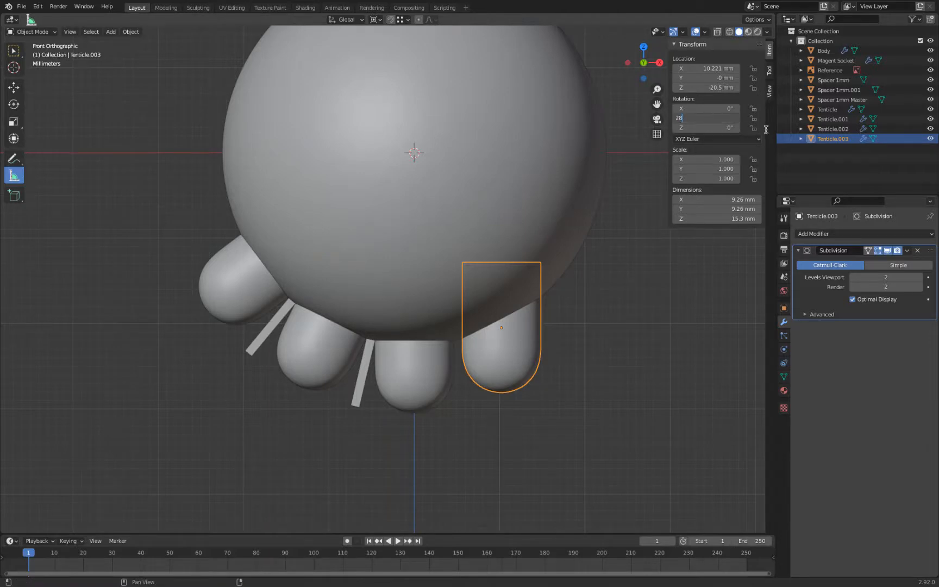
{"action": "key", "text": "Return"}
{"action": "left_click", "coordinate": [704, 118]}
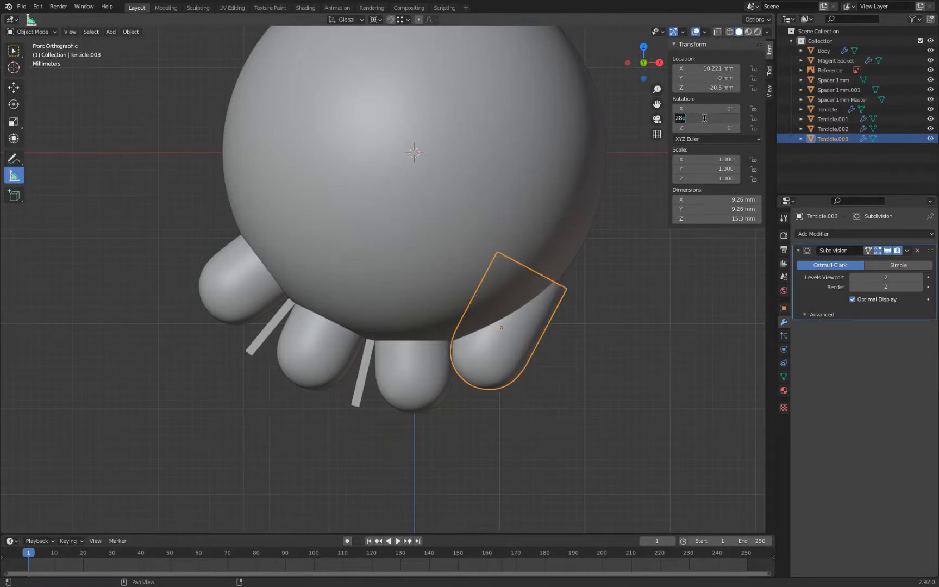
{"action": "type", "text": "-"}
{"action": "key", "text": "Return"}
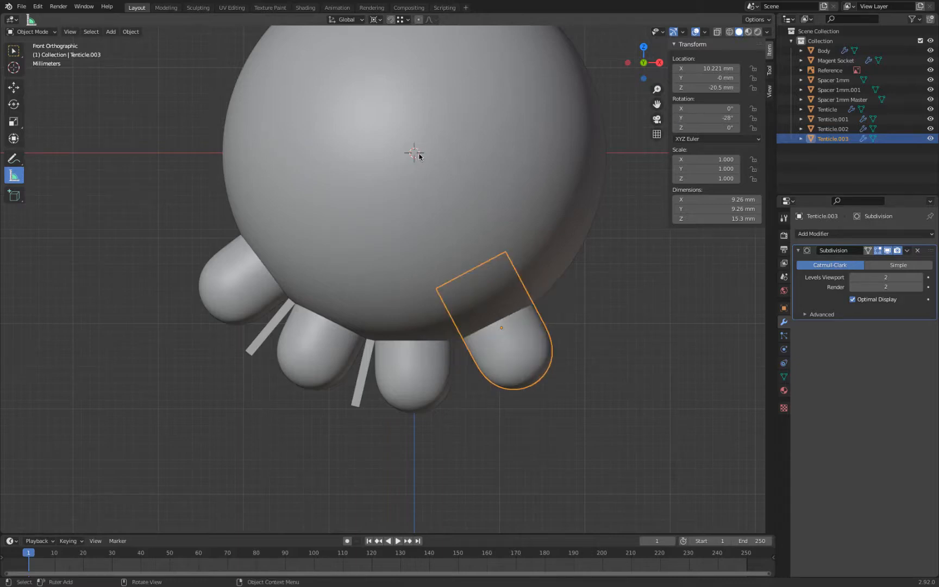
{"action": "key", "text": "x"}
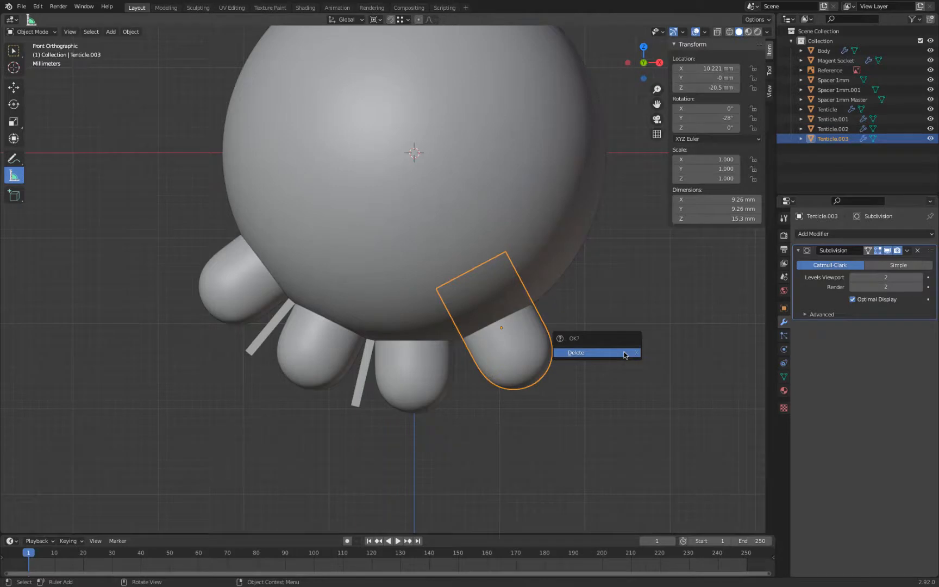
{"action": "left_click", "coordinate": [624, 354]}
Make a linked duplicate of the tentacle between the spacers and mirror its tilt with a Y rotation of -26.5°
{"action": "left_click", "coordinate": [318, 375]}
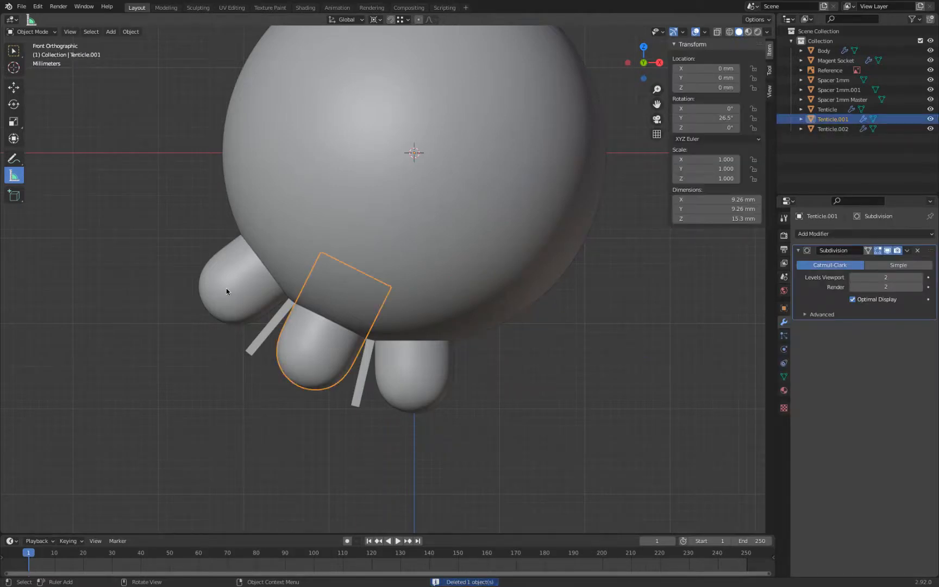
{"action": "key", "text": "alt+d"}
{"action": "right_click", "coordinate": [568, 208]}
{"action": "left_click", "coordinate": [698, 118]}
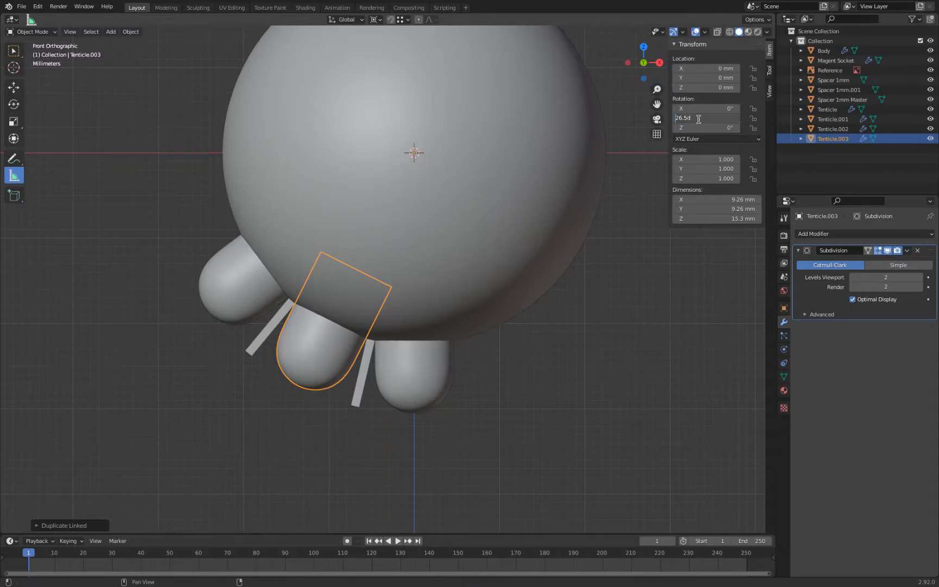
{"action": "type", "text": "-"}
{"action": "key", "text": "Return"}
Make a linked duplicate of the outermost tentacle beside the spacers and set its Y rotation to -53° to mirror it
{"action": "left_click", "coordinate": [210, 298]}
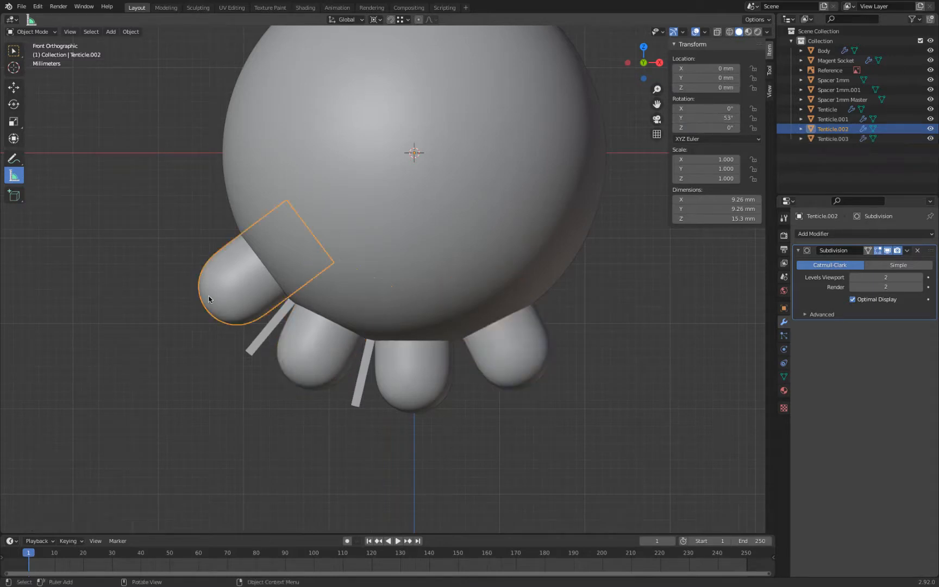
{"action": "key", "text": "alt+d"}
{"action": "right_click", "coordinate": [208, 296]}
{"action": "left_click", "coordinate": [697, 118]}
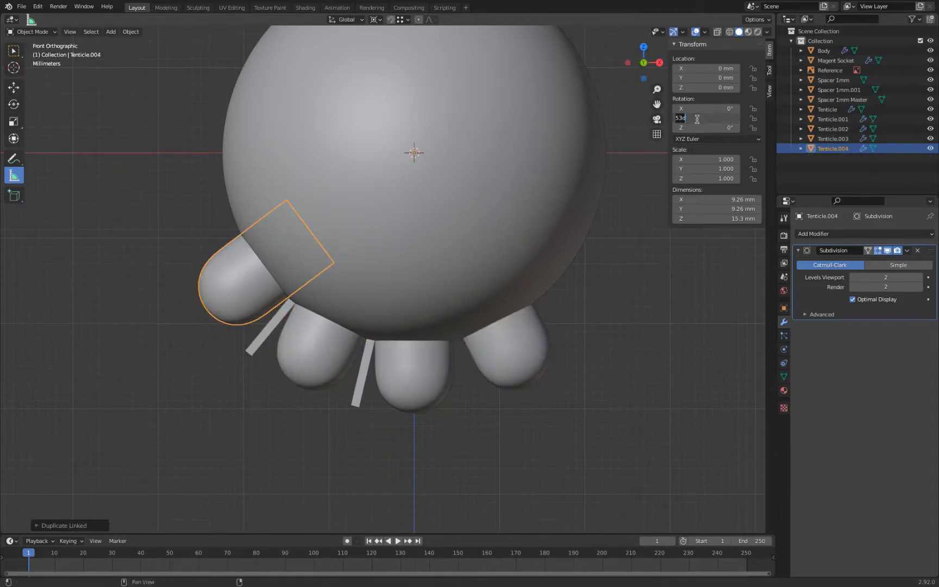
{"action": "type", "text": "-"}
{"action": "key", "text": "Return"}
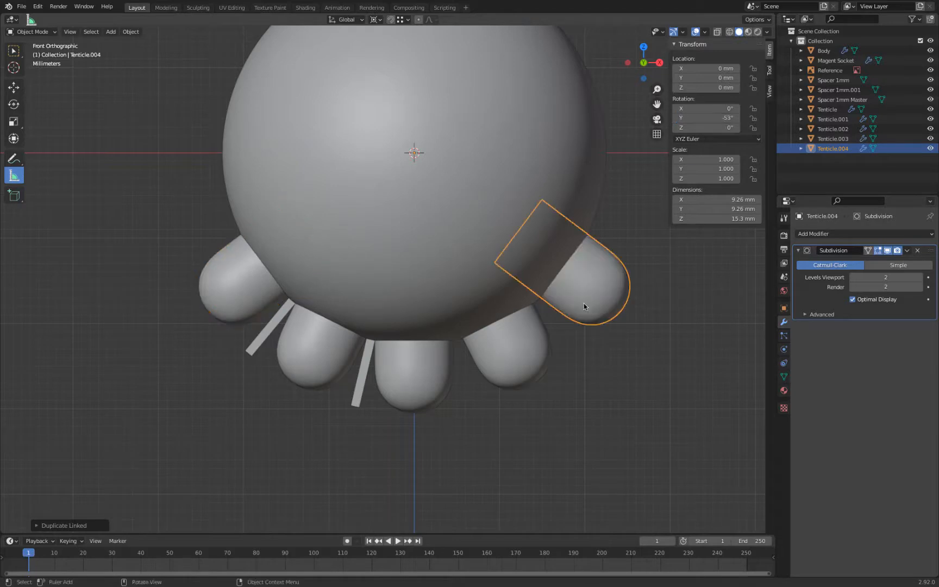
{"action": "scroll", "coordinate": [584, 402], "scroll_direction": "down", "scroll_amount": 2}
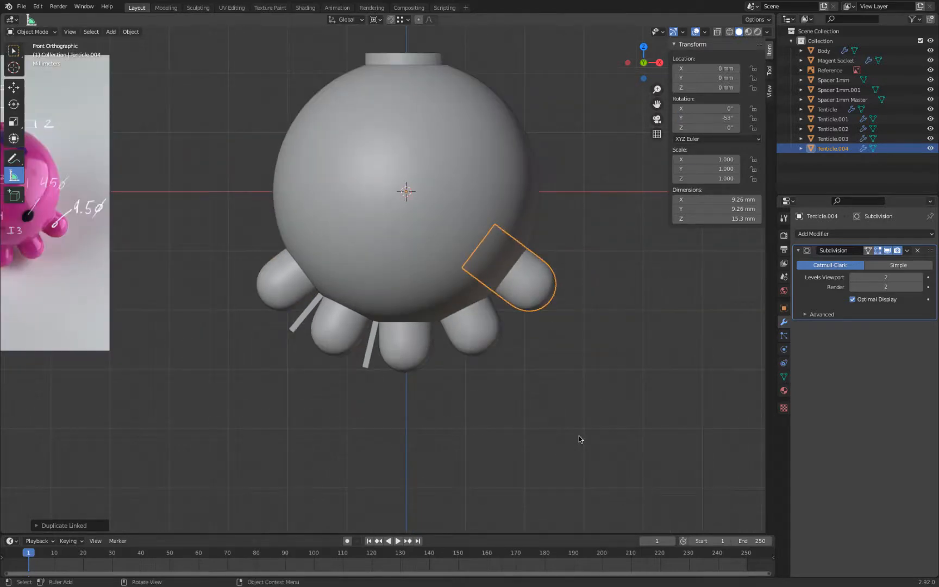
{"action": "middle_click_drag", "start_coordinate": [577, 438], "coordinate": [477, 318]}
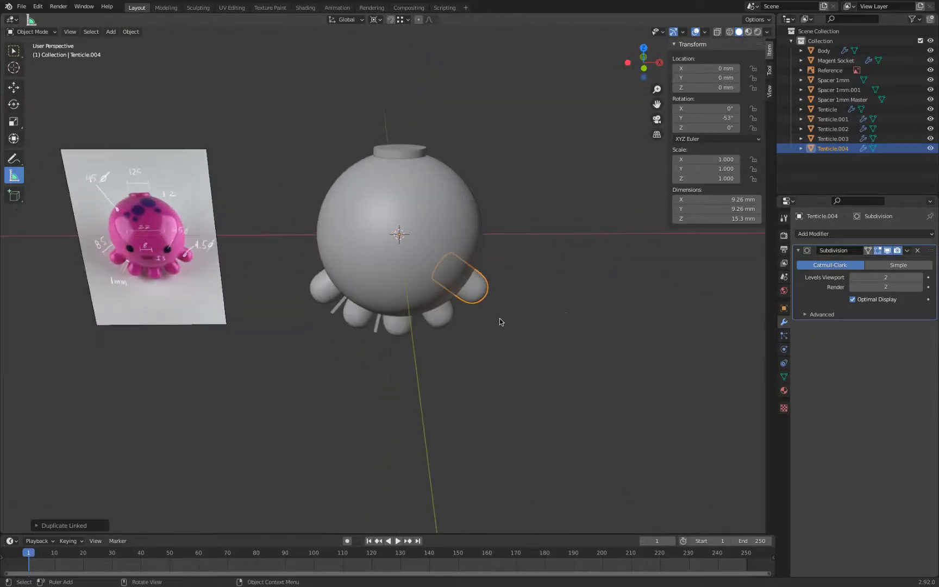
{"action": "key", "text": "KP_1"}
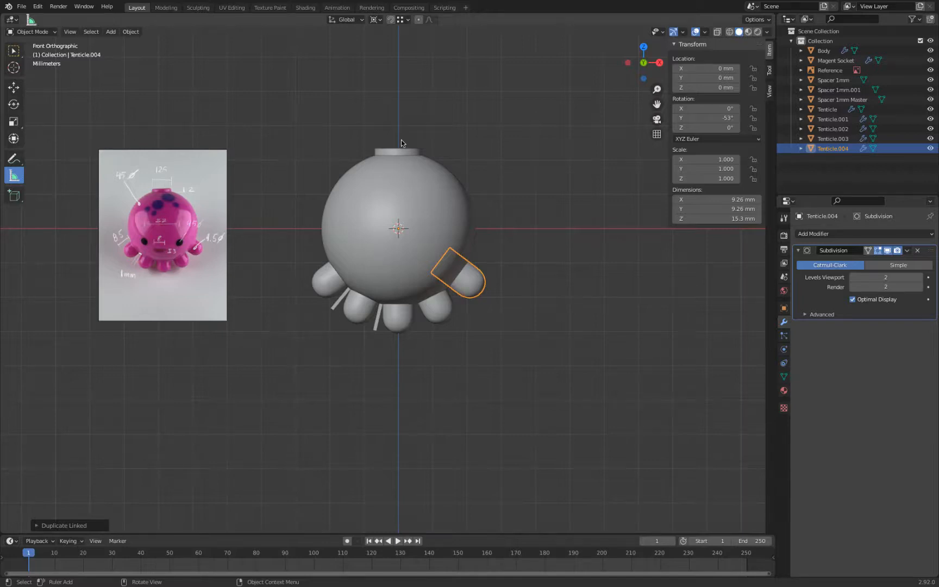
{"action": "scroll", "coordinate": [401, 137], "scroll_direction": "up", "scroll_amount": 4}
{"action": "scroll", "coordinate": [401, 137], "scroll_direction": "down", "scroll_amount": 2}
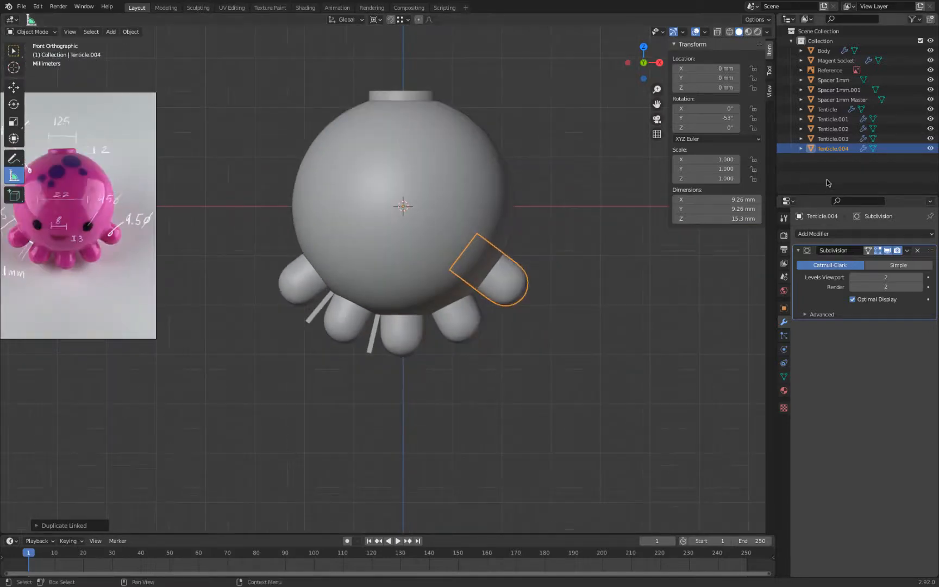
Create a new collection in the scene and name it Construction
{"action": "left_click", "coordinate": [804, 169]}
{"action": "left_click_drag", "start_coordinate": [827, 195], "coordinate": [818, 308]}
{"action": "right_click", "coordinate": [814, 202]}
{"action": "left_click", "coordinate": [814, 200]}
{"action": "double_click", "coordinate": [820, 158]}
{"action": "type", "text": "Construction"}
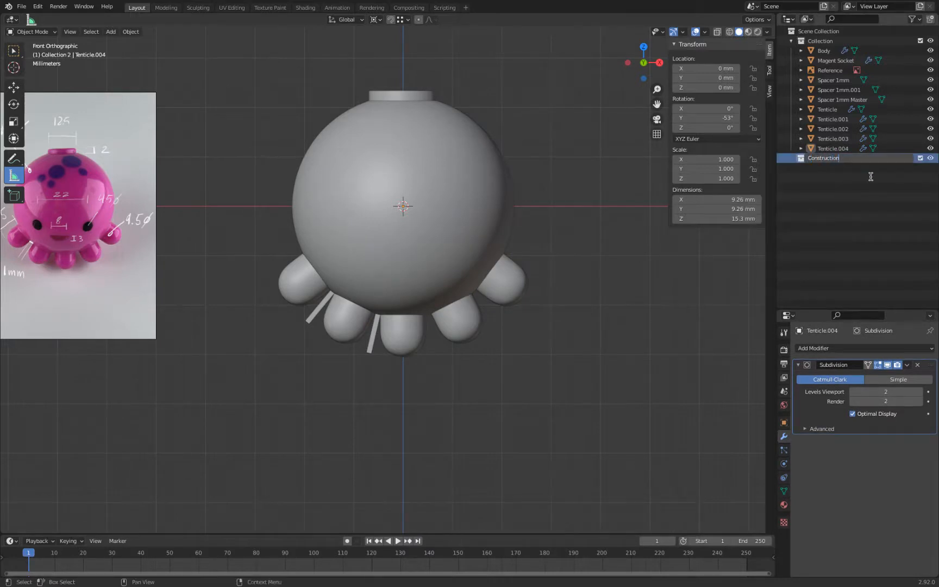
{"action": "key", "text": "Return"}
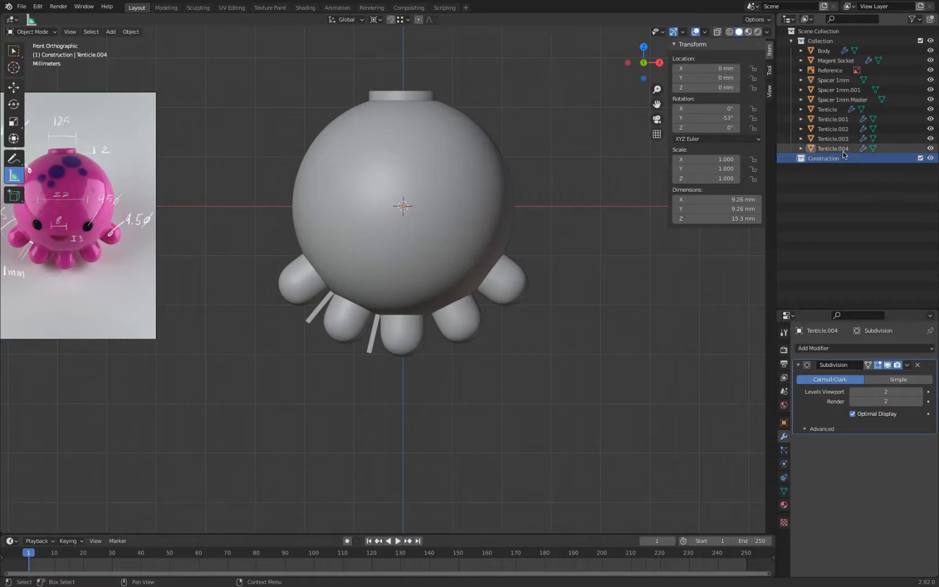
Move the magnet socket, reference image, spacers and all tentacles into the Construction collection, and save the file
{"action": "left_click", "coordinate": [836, 60]}
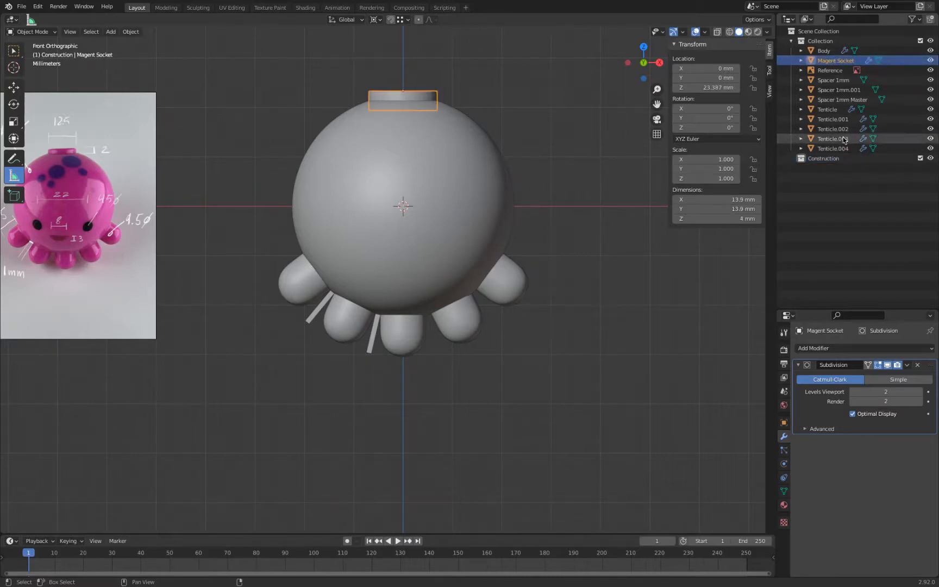
{"action": "left_click", "coordinate": [841, 149], "text": "shift"}
{"action": "left_click_drag", "start_coordinate": [841, 149], "coordinate": [824, 158]}
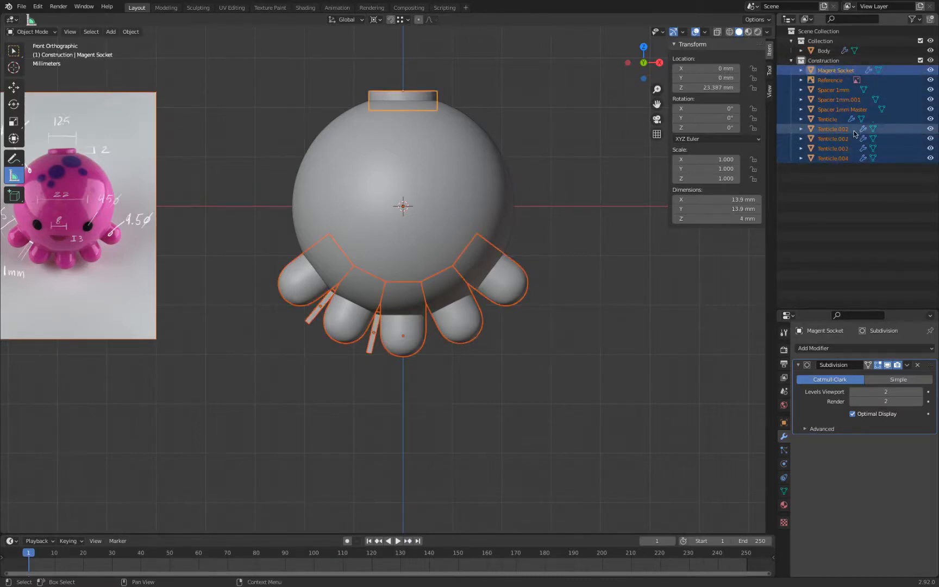
{"action": "left_click", "coordinate": [791, 60]}
{"action": "left_click", "coordinate": [930, 60]}
{"action": "left_click", "coordinate": [931, 60]}
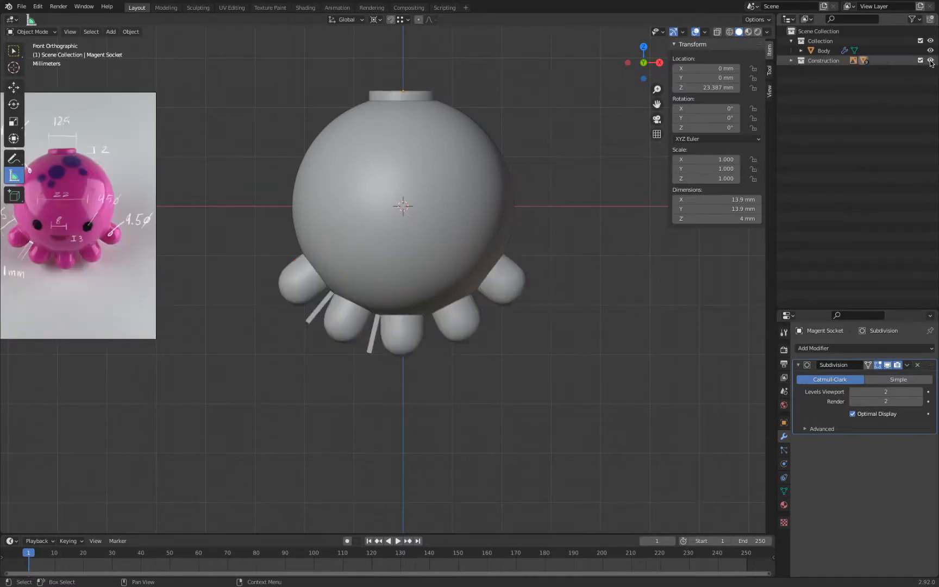
{"action": "left_click", "coordinate": [480, 169]}
{"action": "key", "text": "ctrl+s"}
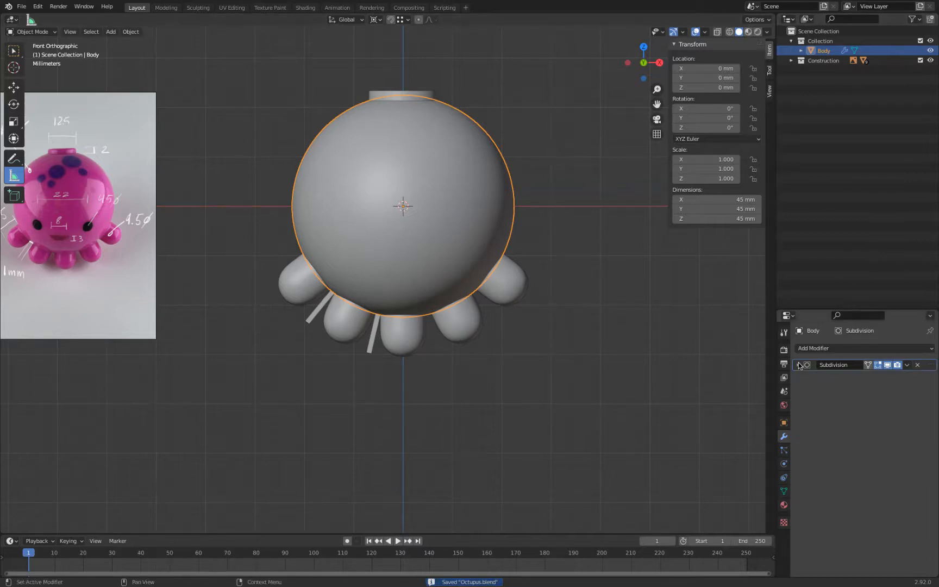
Add a Boolean modifier set to Union to the body and duplicate it four times
{"action": "left_click", "coordinate": [821, 348]}
{"action": "left_click", "coordinate": [753, 397]}
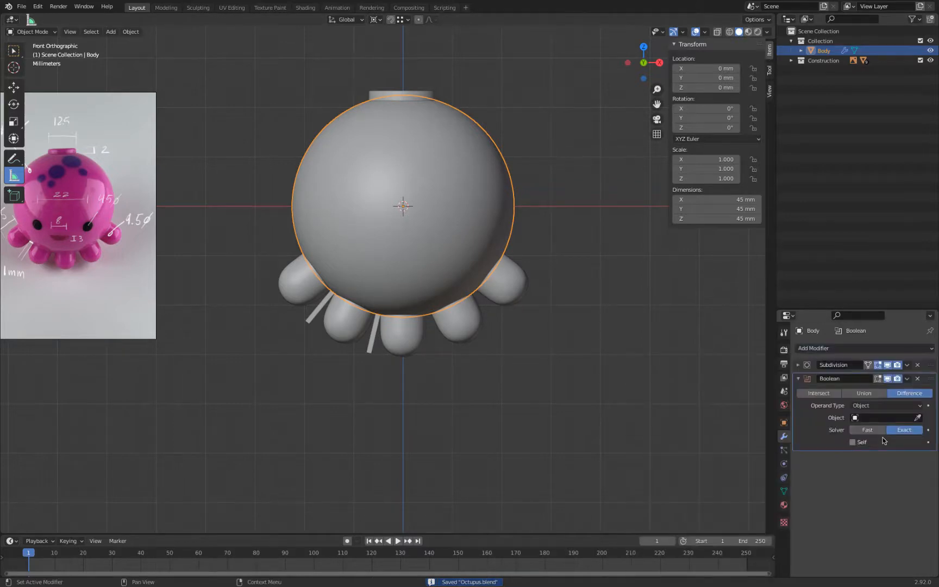
{"action": "left_click", "coordinate": [907, 379]}
{"action": "left_click", "coordinate": [903, 399]}
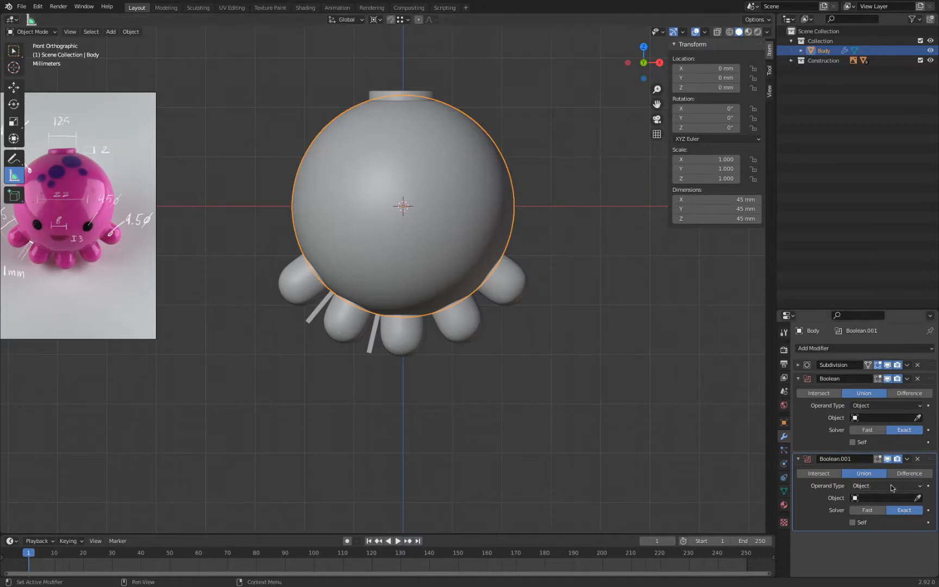
{"action": "left_click", "coordinate": [906, 458]}
{"action": "left_click", "coordinate": [902, 480]}
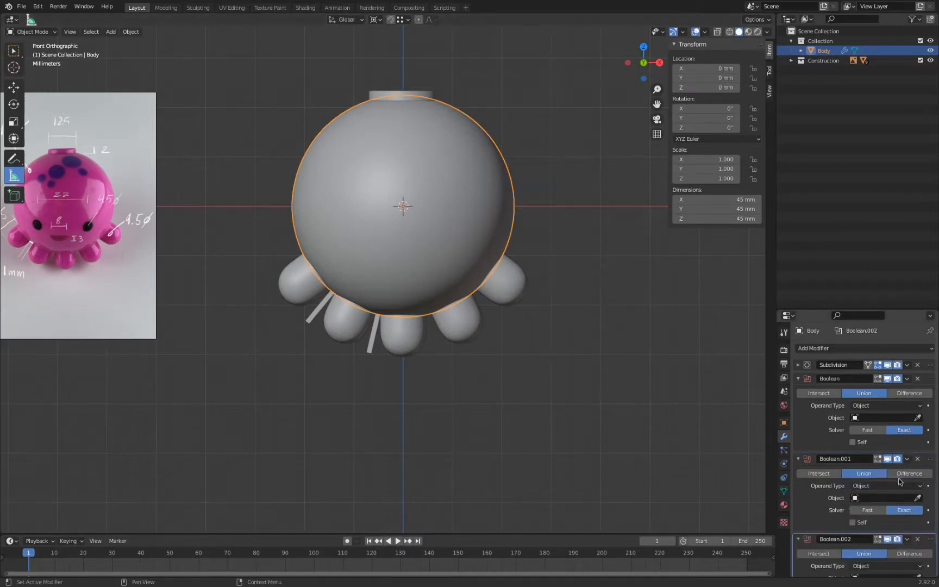
{"action": "left_click", "coordinate": [907, 458]}
{"action": "left_click", "coordinate": [903, 480]}
{"action": "left_click", "coordinate": [907, 458]}
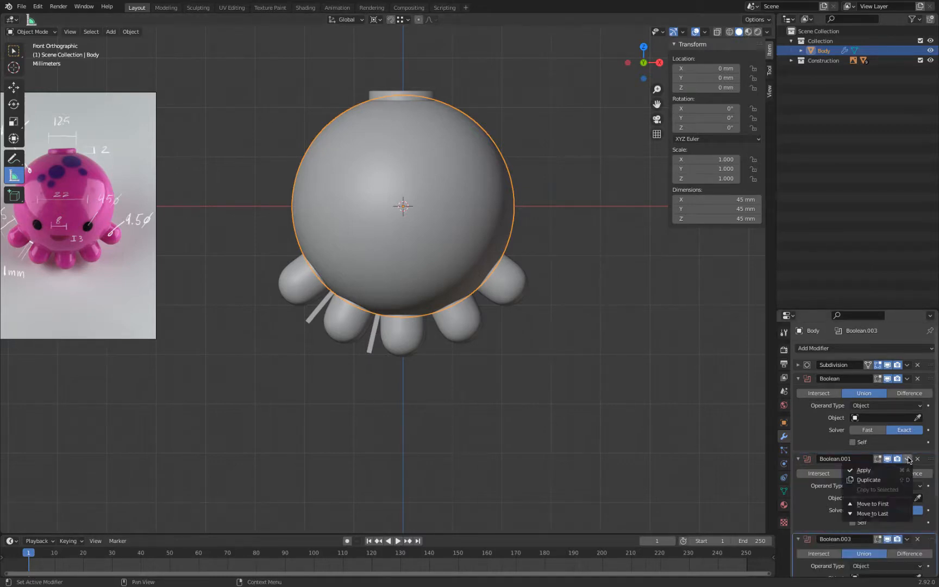
{"action": "left_click", "coordinate": [903, 479]}
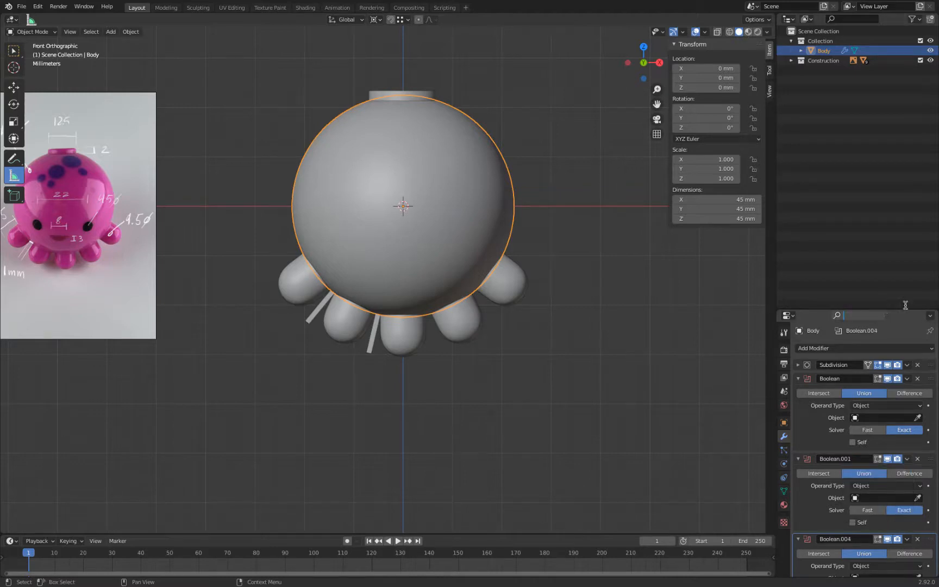
Enlarge the modifier area, collapse the five Boolean modifiers, and duplicate the first one once more
{"action": "left_click_drag", "start_coordinate": [904, 309], "coordinate": [890, 87]}
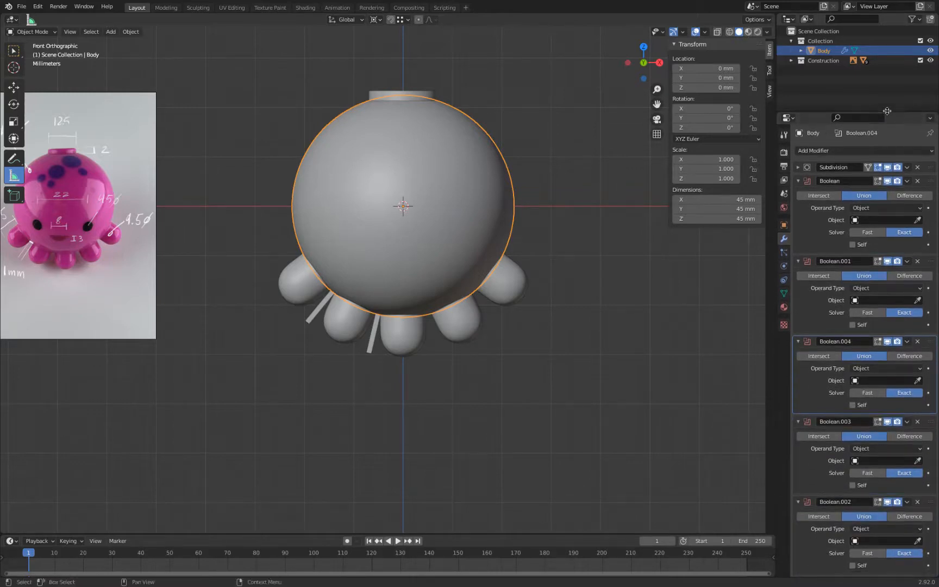
{"action": "left_click", "coordinate": [797, 181]}
{"action": "left_click", "coordinate": [797, 195]}
{"action": "left_click", "coordinate": [801, 208]}
{"action": "left_click", "coordinate": [798, 224]}
{"action": "left_click", "coordinate": [797, 235]}
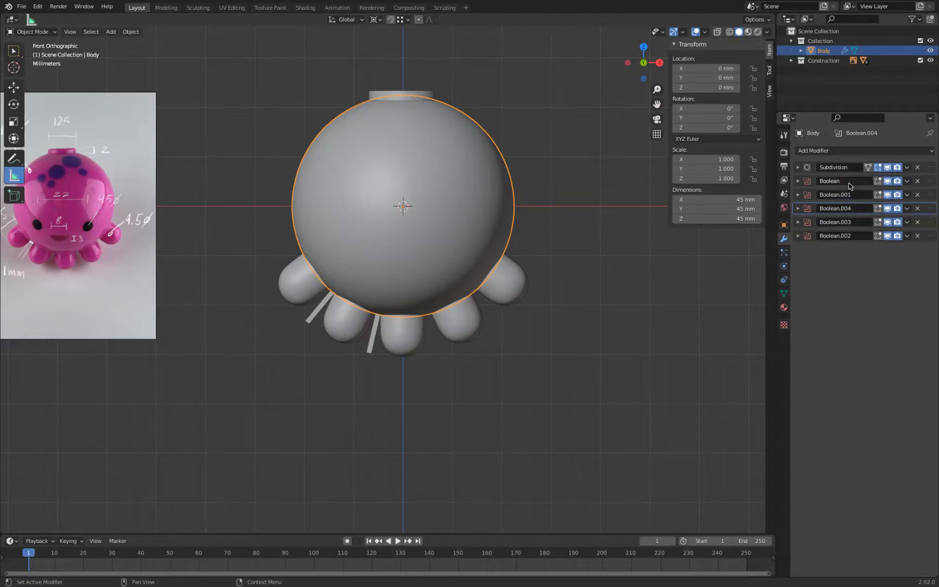
{"action": "left_click", "coordinate": [907, 181]}
{"action": "left_click", "coordinate": [868, 202]}
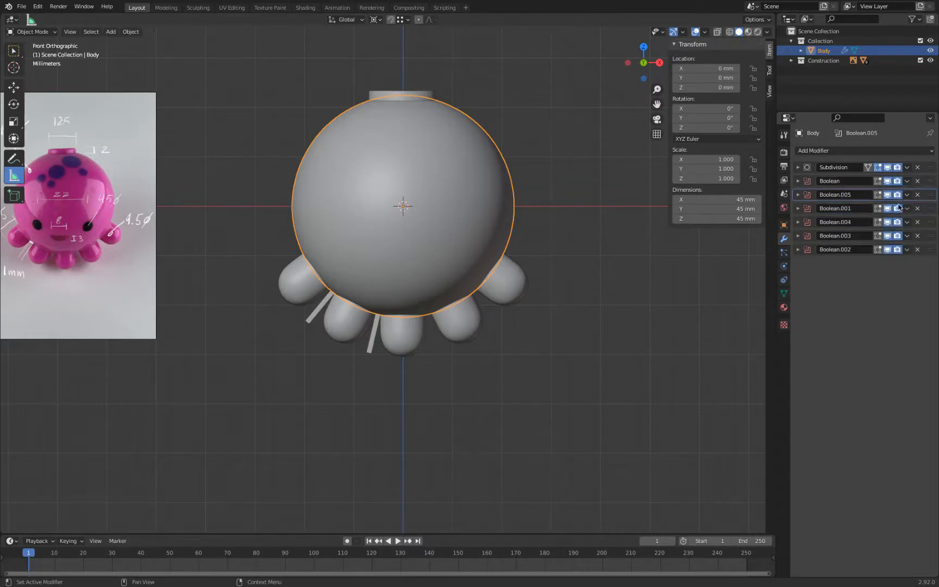
Set the body's first Boolean union to use the Magent Socket object and hide the Construction collection
{"action": "left_click", "coordinate": [592, 261]}
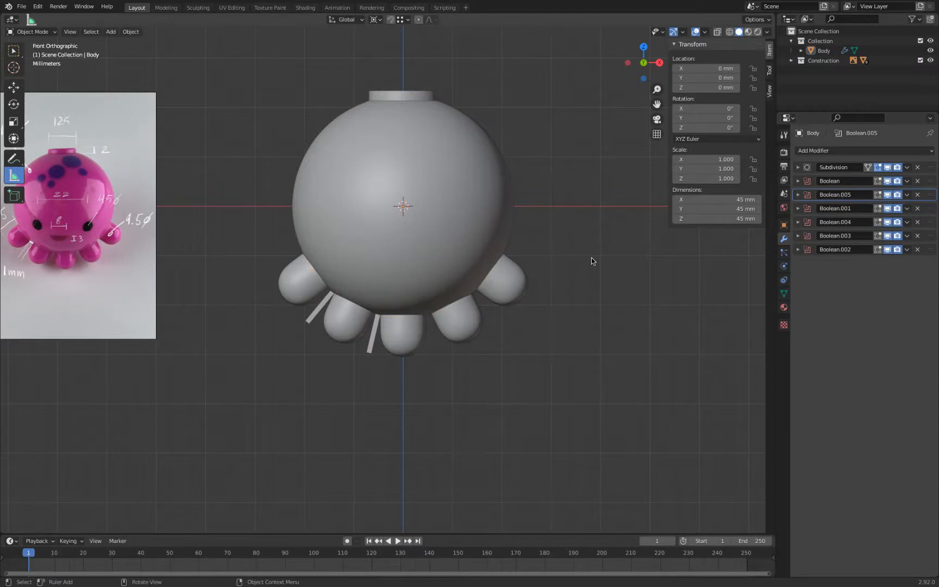
{"action": "left_click", "coordinate": [480, 143]}
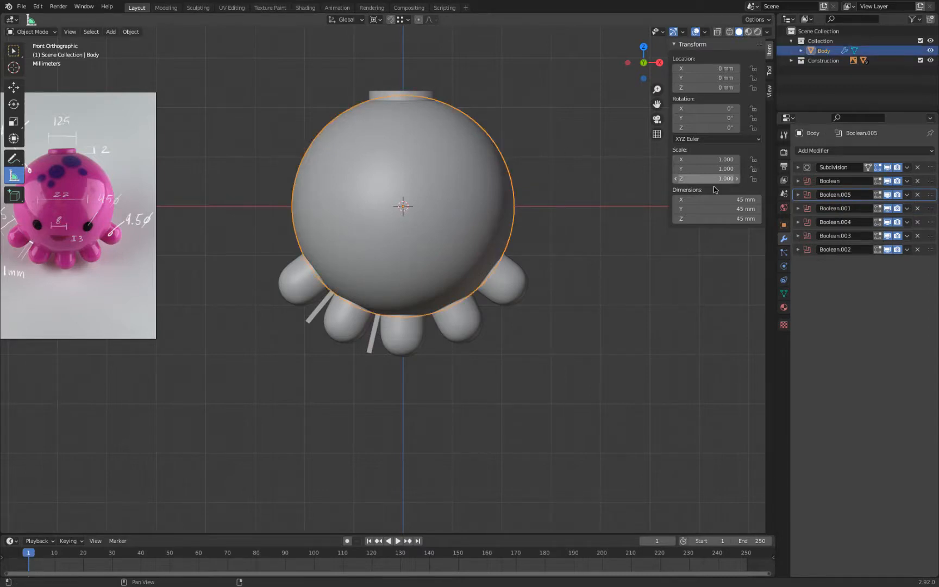
{"action": "left_click", "coordinate": [797, 181]}
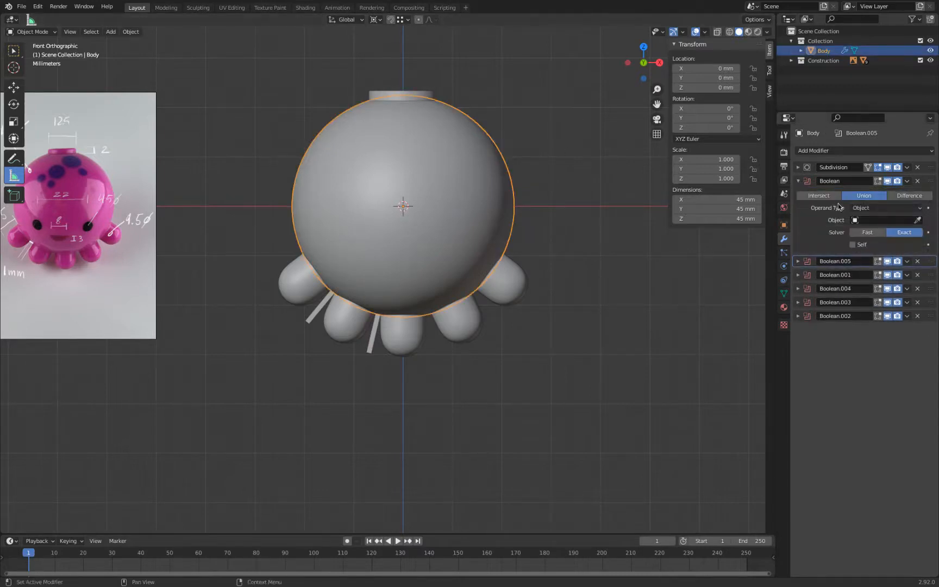
{"action": "left_click", "coordinate": [917, 220]}
{"action": "left_click", "coordinate": [424, 90]}
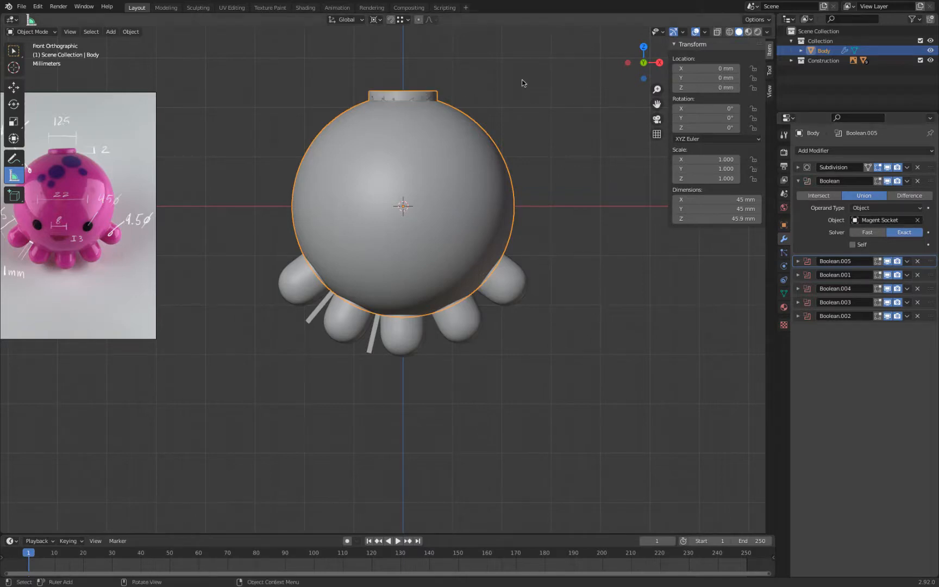
{"action": "left_click", "coordinate": [929, 61]}
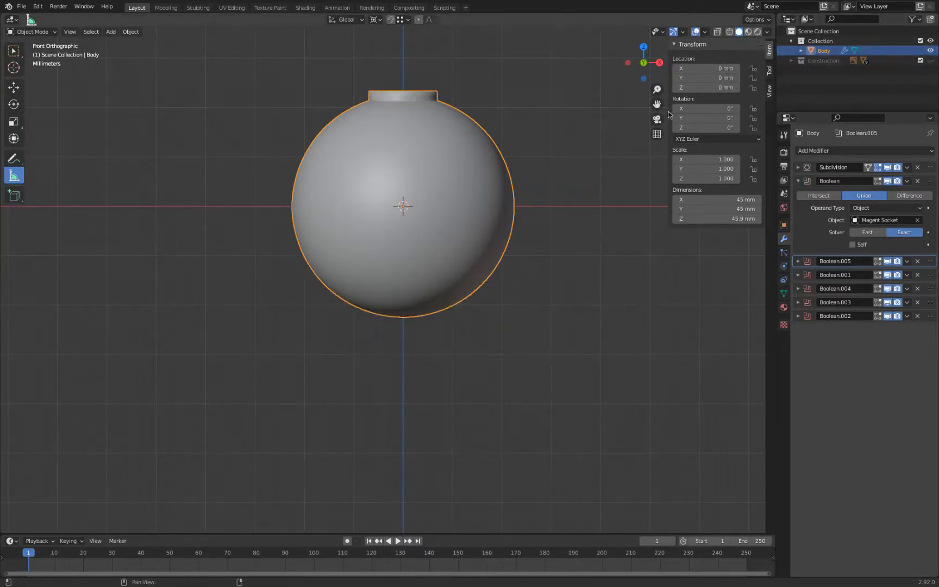
Enable Auto Smooth for the body's normals to clean up the shading around the socket joint
{"action": "left_click", "coordinate": [783, 293]}
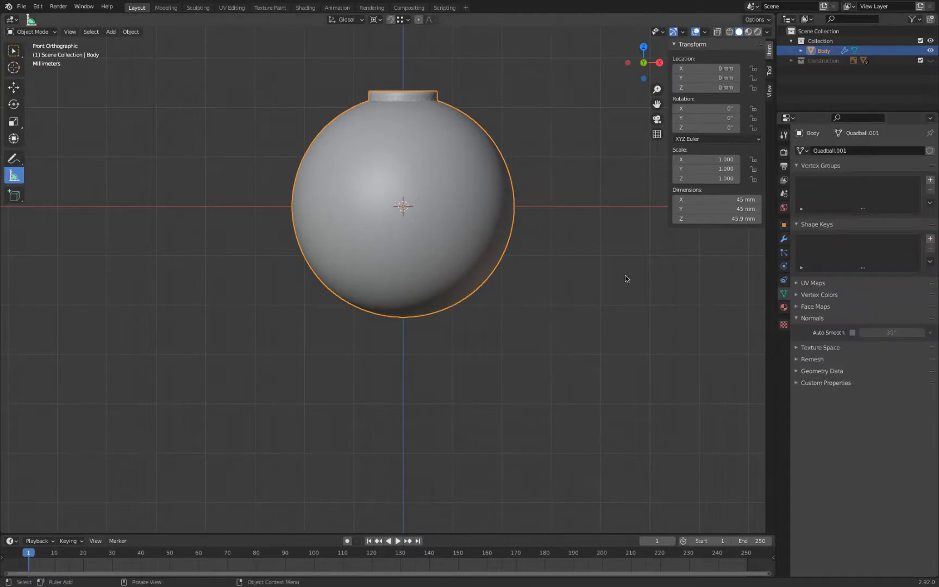
{"action": "scroll", "coordinate": [466, 98], "scroll_direction": "up", "scroll_amount": 3}
{"action": "middle_click_drag", "start_coordinate": [465, 98], "coordinate": [445, 192]}
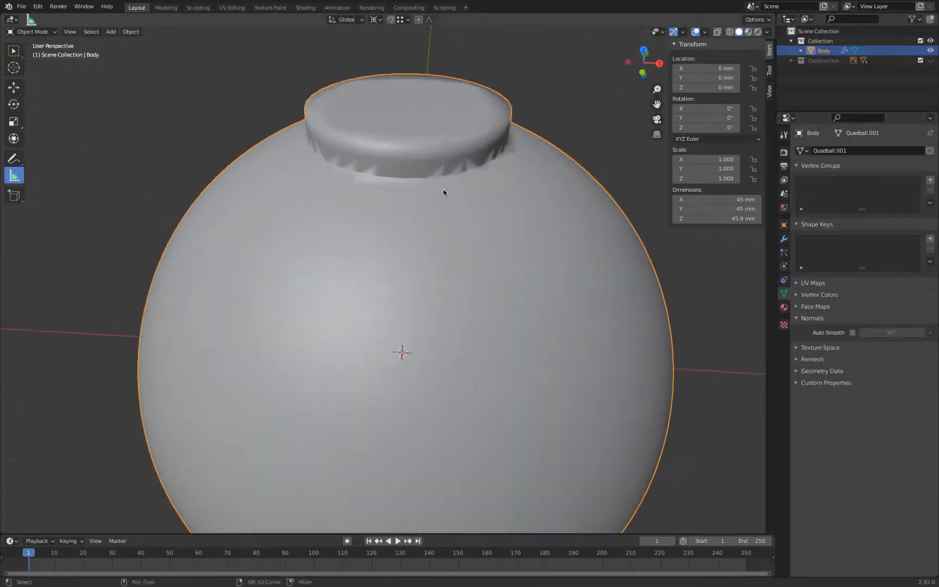
{"action": "left_click", "coordinate": [851, 332]}
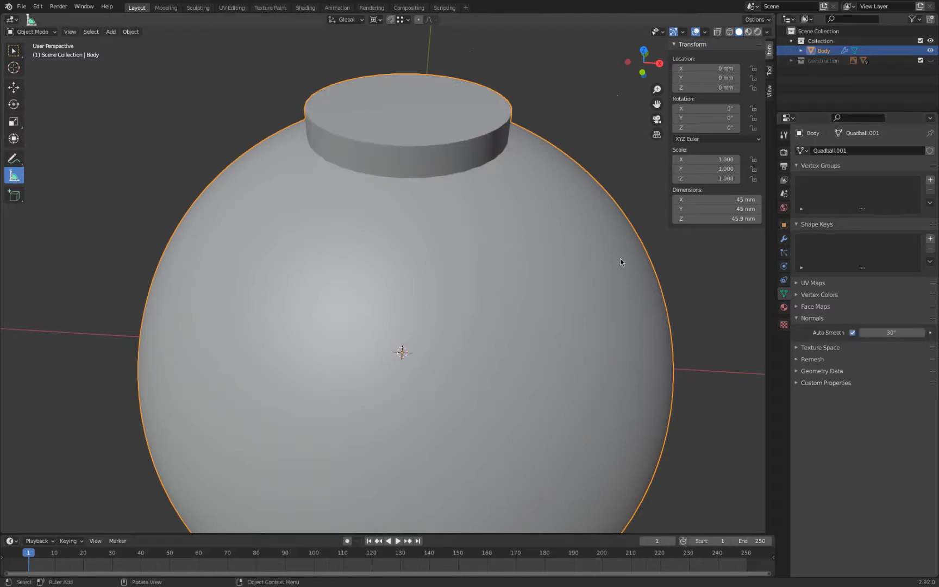
{"action": "scroll", "coordinate": [607, 252], "scroll_direction": "down", "scroll_amount": 5}
{"action": "key", "text": "KP_1"}
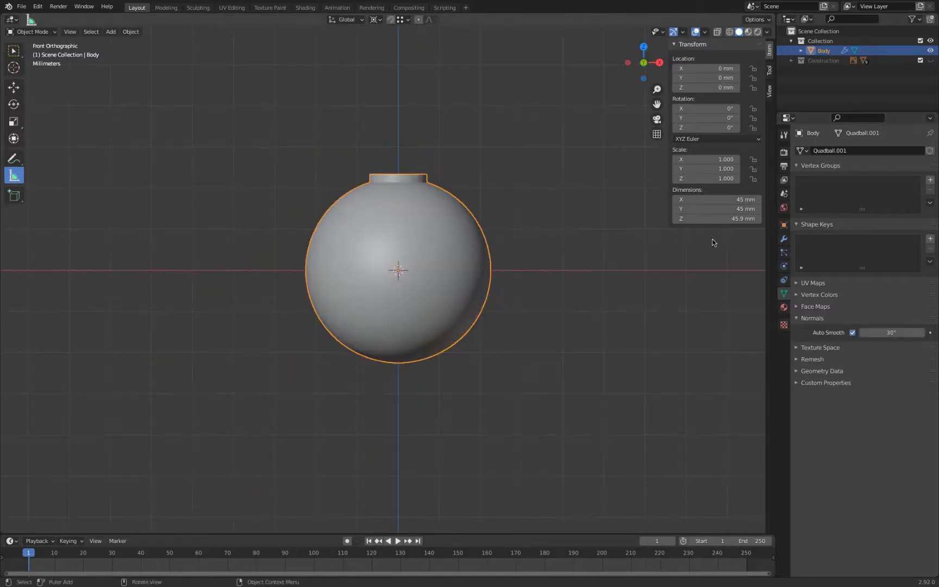
Rename the body's first Boolean modifier to Magent Socket and collapse it
{"action": "left_click", "coordinate": [783, 238]}
{"action": "type", "text": "magent"}
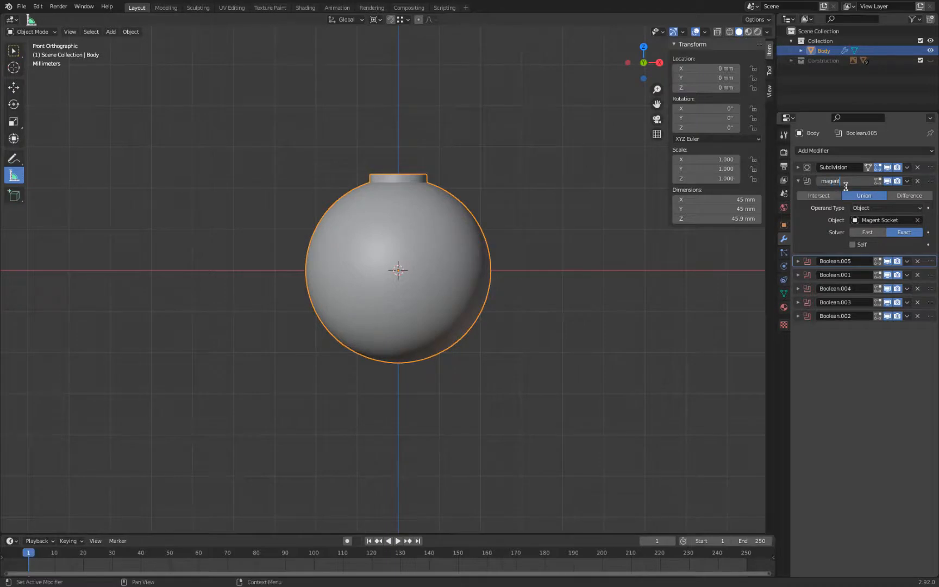
{"action": "type", "text": "M"}
{"action": "key", "text": "Delete"}
{"action": "type", "text": "Socket"}
{"action": "key", "text": "Return"}
{"action": "left_click", "coordinate": [799, 183]}
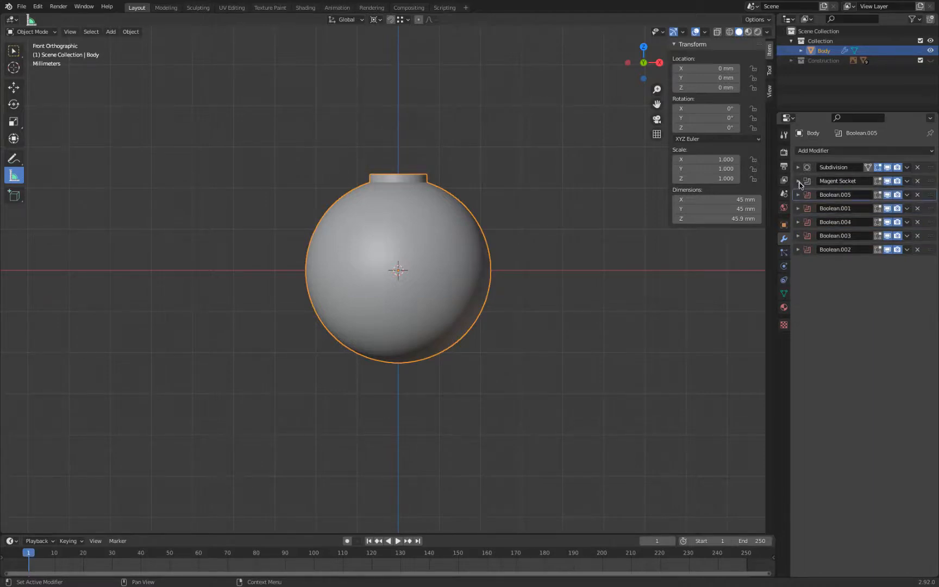
Set the body's second Boolean union to use the Tenticle.001 object
{"action": "left_click", "coordinate": [798, 195]}
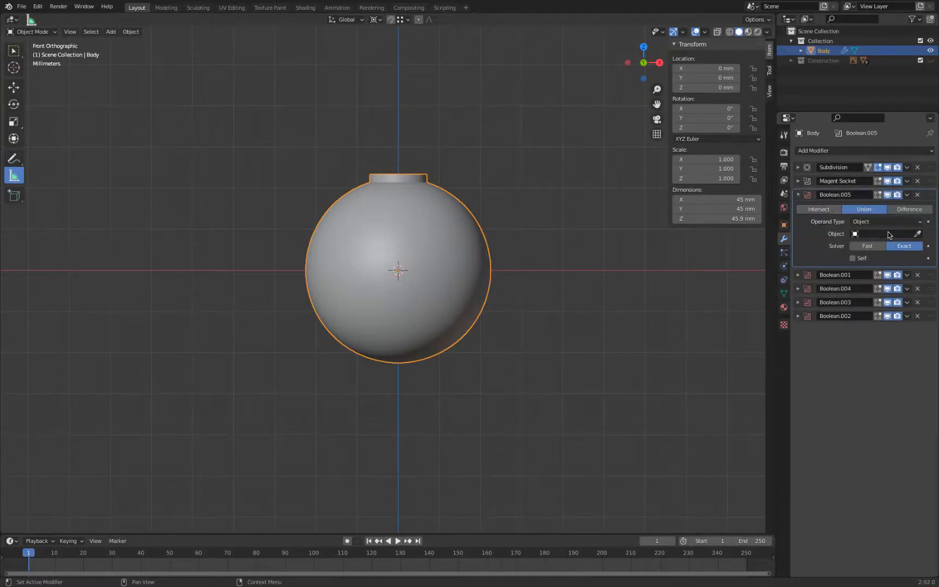
{"action": "left_click", "coordinate": [886, 233]}
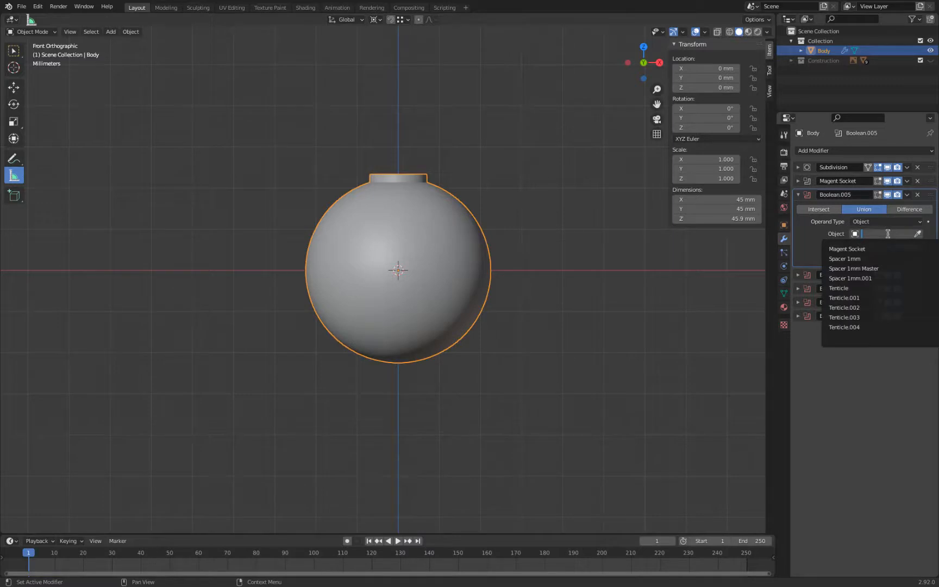
{"action": "left_click", "coordinate": [868, 297]}
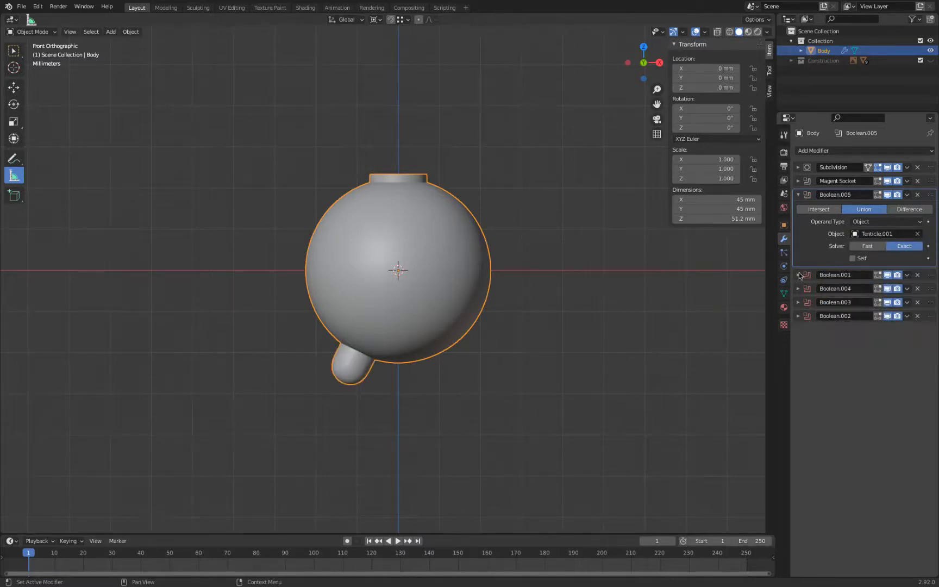
Set the body's third Boolean union to use Tenticle.001 and switch the second Boolean union to the Tenticle object
{"action": "left_click", "coordinate": [799, 275]}
{"action": "left_click", "coordinate": [897, 314]}
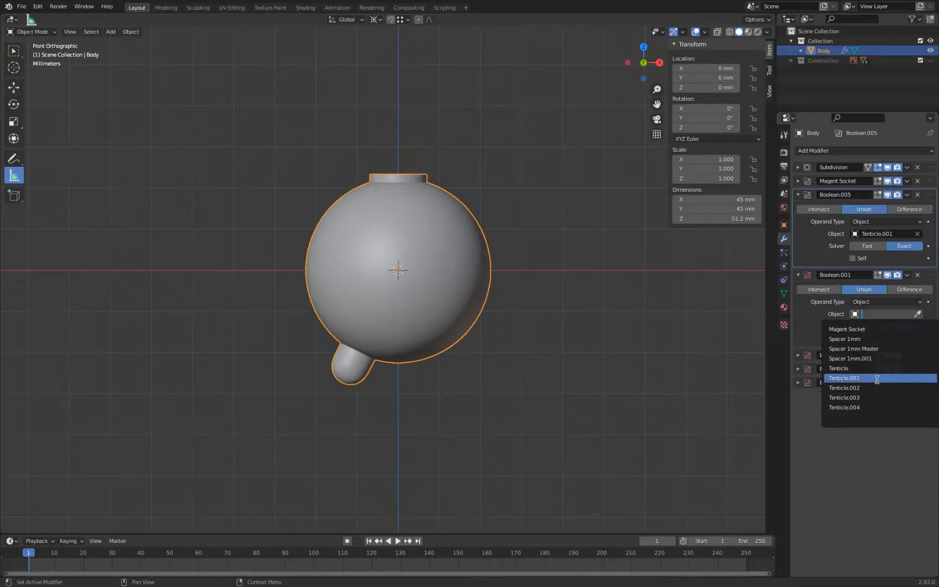
{"action": "left_click", "coordinate": [923, 234]}
{"action": "left_click", "coordinate": [917, 234]}
{"action": "left_click", "coordinate": [907, 234]}
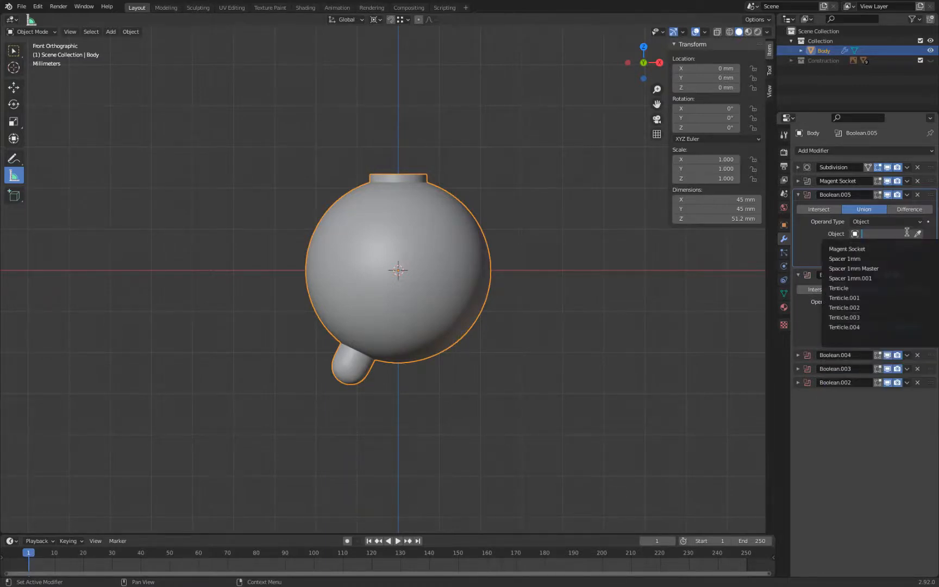
{"action": "left_click", "coordinate": [874, 284]}
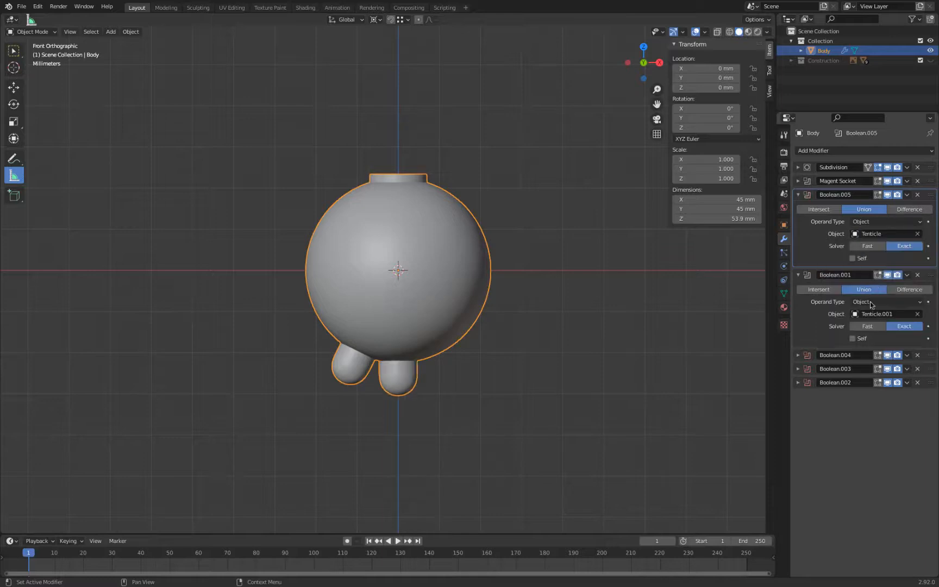
Set the body's fourth Boolean union to use the Tenticle.002 object
{"action": "left_click", "coordinate": [798, 355]}
{"action": "left_click", "coordinate": [880, 394]}
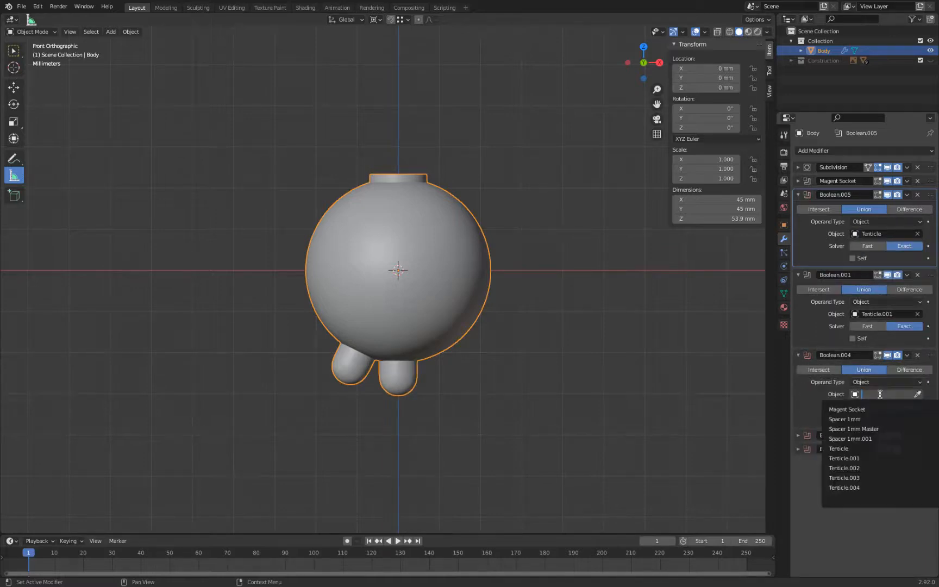
{"action": "left_click", "coordinate": [869, 468]}
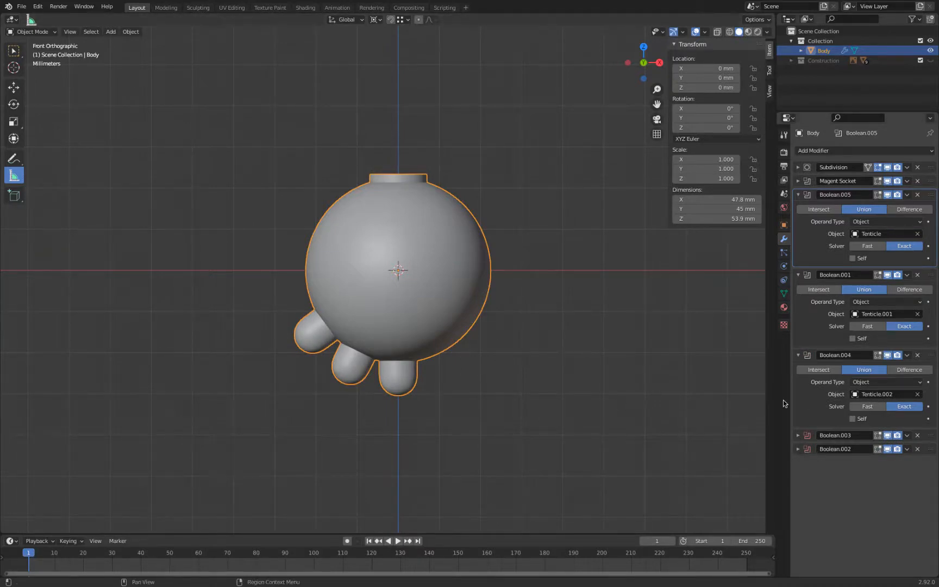
Set the body's fifth Boolean union to use Tenticle.003 and the sixth to use Tenticle.004
{"action": "left_click", "coordinate": [798, 449]}
{"action": "left_click", "coordinate": [798, 438]}
{"action": "left_click", "coordinate": [885, 474]}
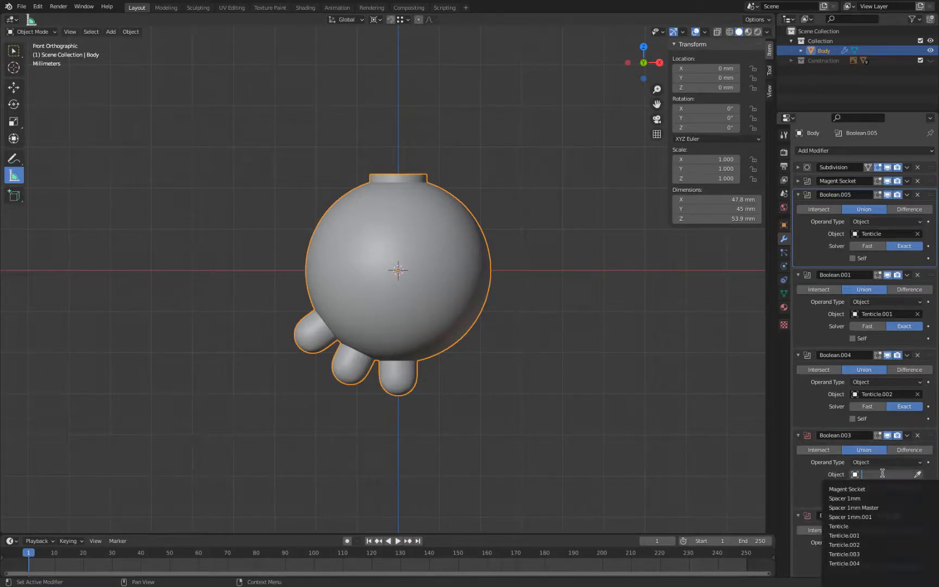
{"action": "left_click", "coordinate": [879, 555]}
{"action": "scroll", "coordinate": [884, 526], "scroll_direction": "down", "scroll_amount": 1}
{"action": "left_click", "coordinate": [870, 544]}
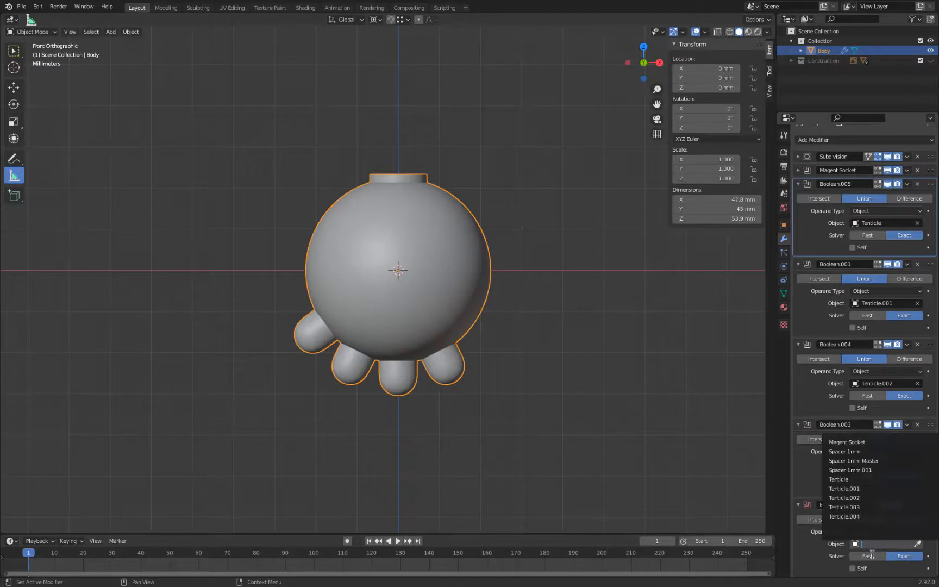
{"action": "left_click", "coordinate": [869, 517]}
Examine the joined octopus body from the front, side and top, and check its base mesh in Edit Mode
{"action": "middle_click_drag", "start_coordinate": [544, 303], "coordinate": [410, 249]}
{"action": "key", "text": "Tab"}
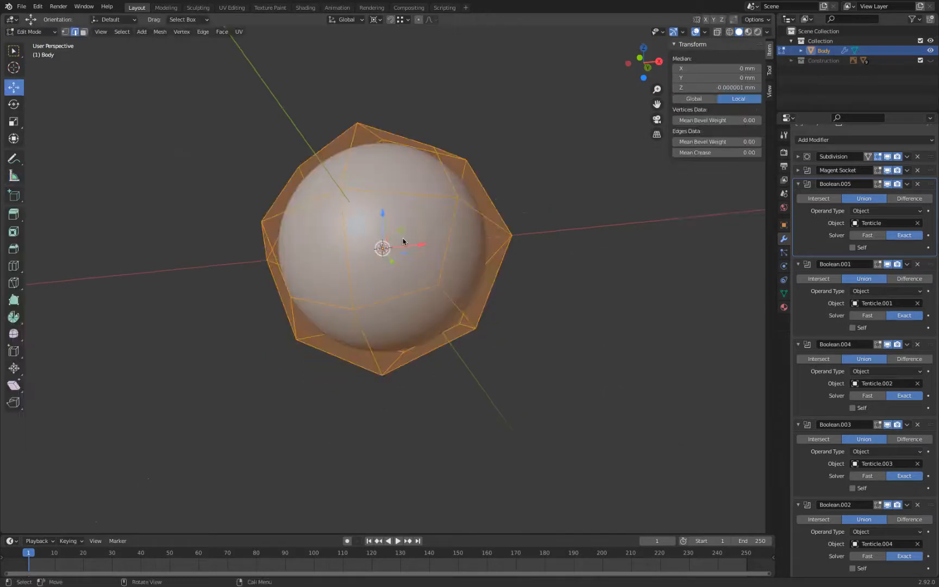
{"action": "key", "text": "Tab"}
{"action": "middle_click_drag", "start_coordinate": [448, 213], "coordinate": [611, 235]}
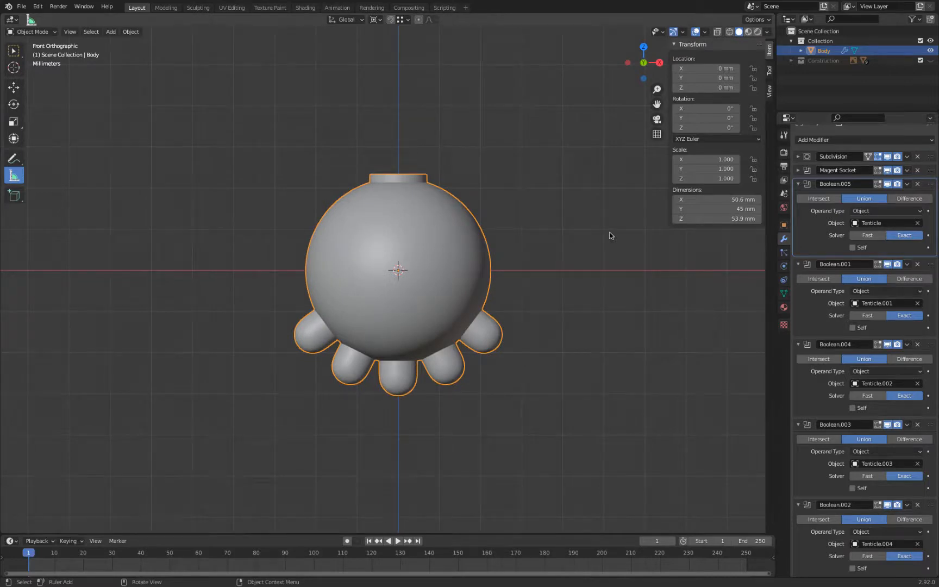
{"action": "key", "text": "KP_3"}
{"action": "key", "text": "KP_1"}
{"action": "key", "text": "KP_7"}
{"action": "key", "text": "KP_1"}
{"action": "key", "text": "KP_3"}
{"action": "key", "text": "KP_1"}
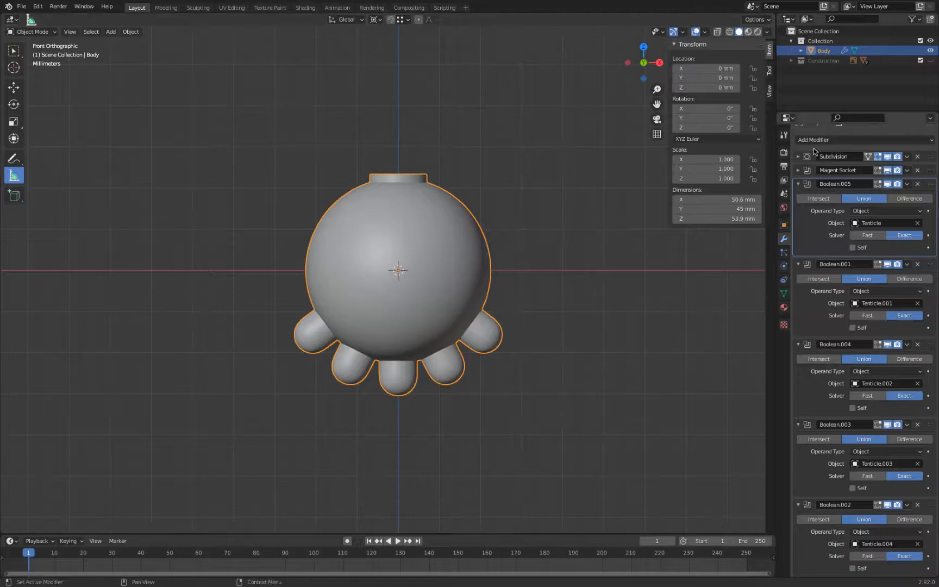
Move the Body object directly under the Scene Collection and delete the emptied Collection
{"action": "left_click", "coordinate": [800, 51]}
{"action": "left_click", "coordinate": [800, 50]}
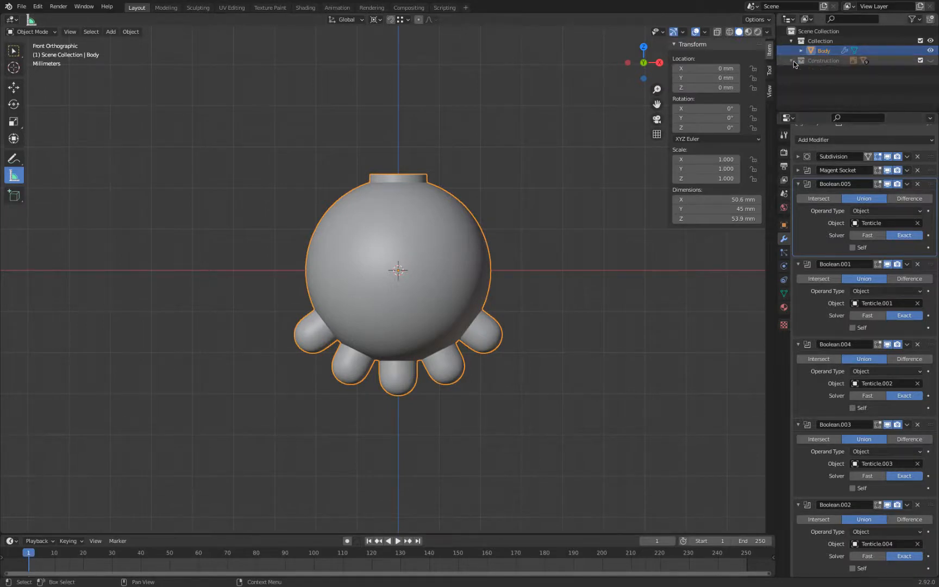
{"action": "left_click", "coordinate": [801, 50]}
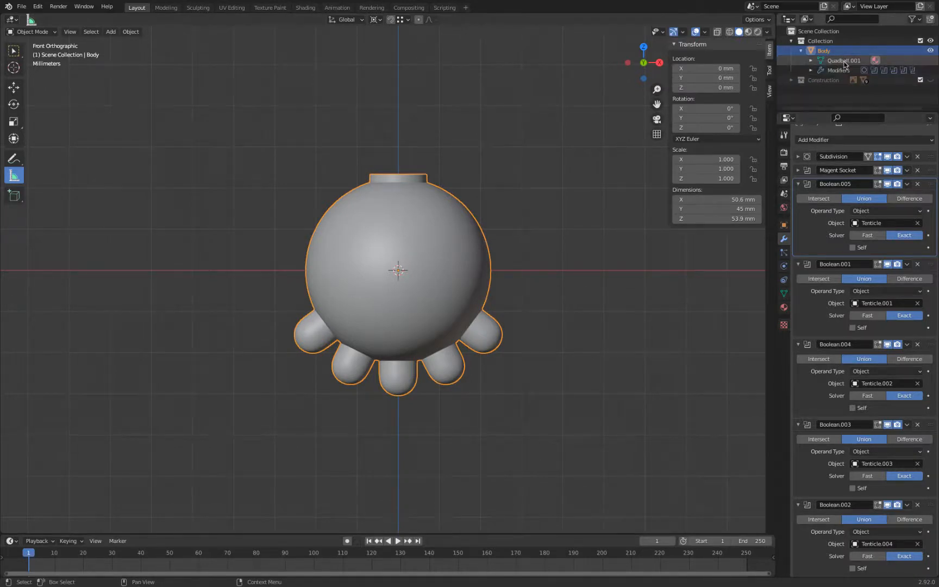
{"action": "left_click", "coordinate": [792, 41]}
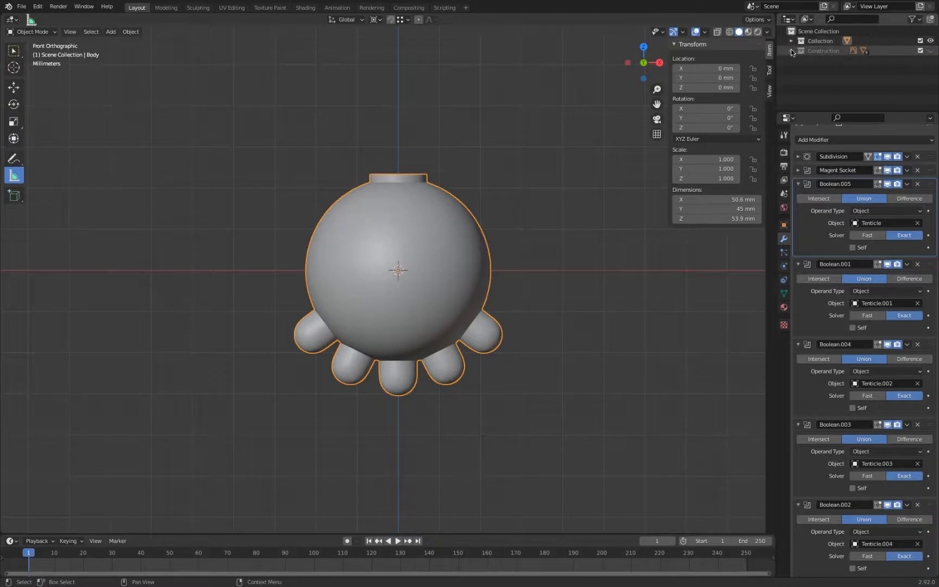
{"action": "left_click", "coordinate": [791, 41]}
{"action": "left_click_drag", "start_coordinate": [824, 51], "coordinate": [824, 31]}
{"action": "left_click", "coordinate": [831, 41]}
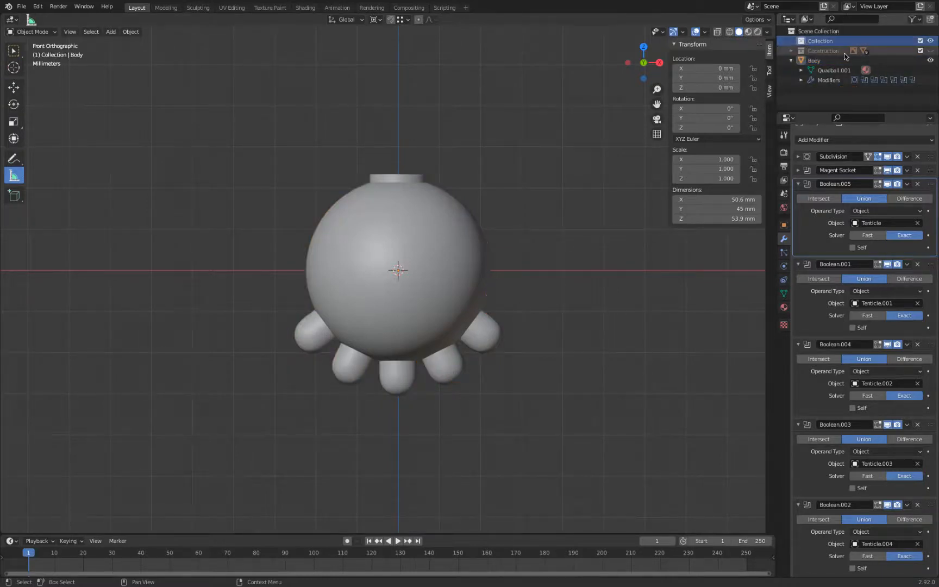
{"action": "left_click", "coordinate": [791, 61]}
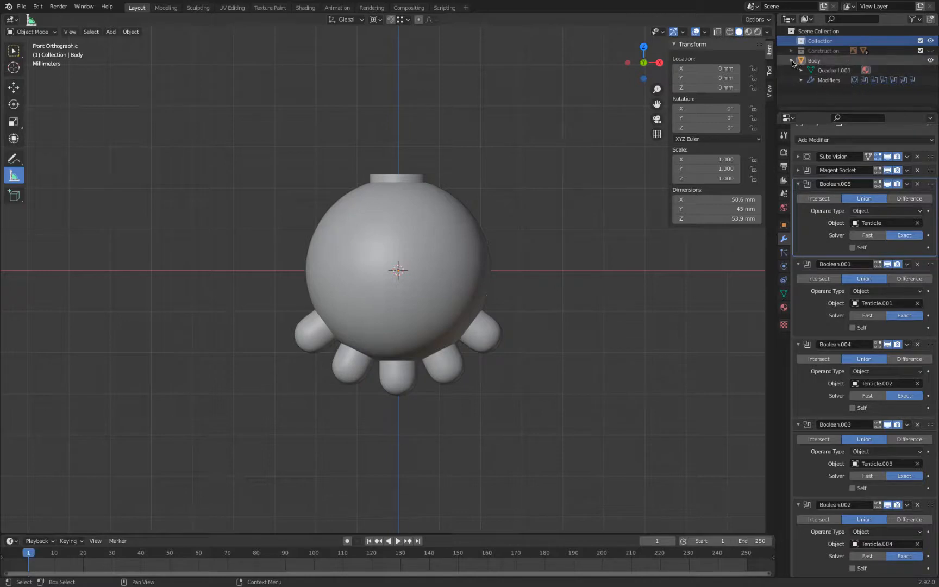
{"action": "key", "text": "x"}
Move the Reference image out of the Construction collection into the Scene Collection
{"action": "left_click", "coordinate": [792, 40]}
{"action": "left_click_drag", "start_coordinate": [811, 60], "coordinate": [820, 31]}
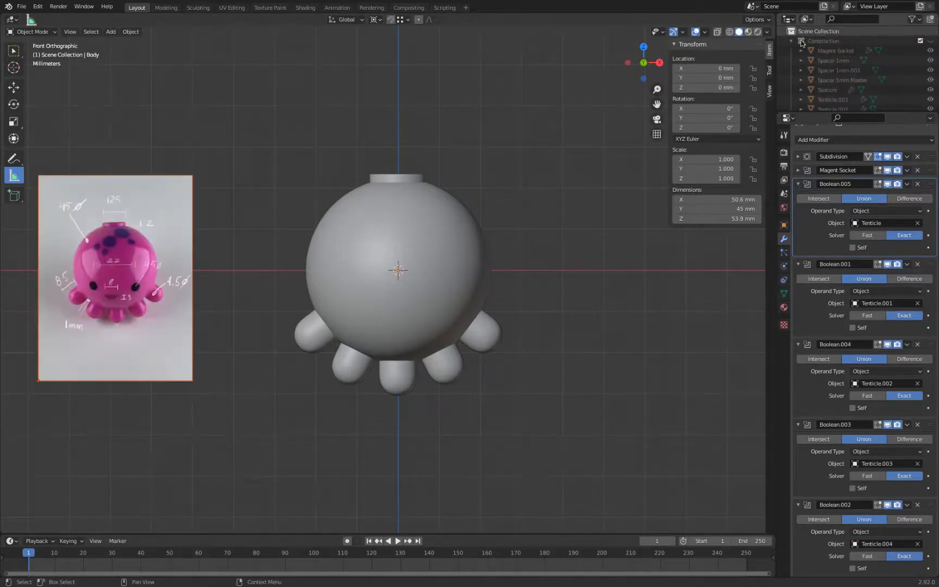
{"action": "left_click", "coordinate": [792, 40]}
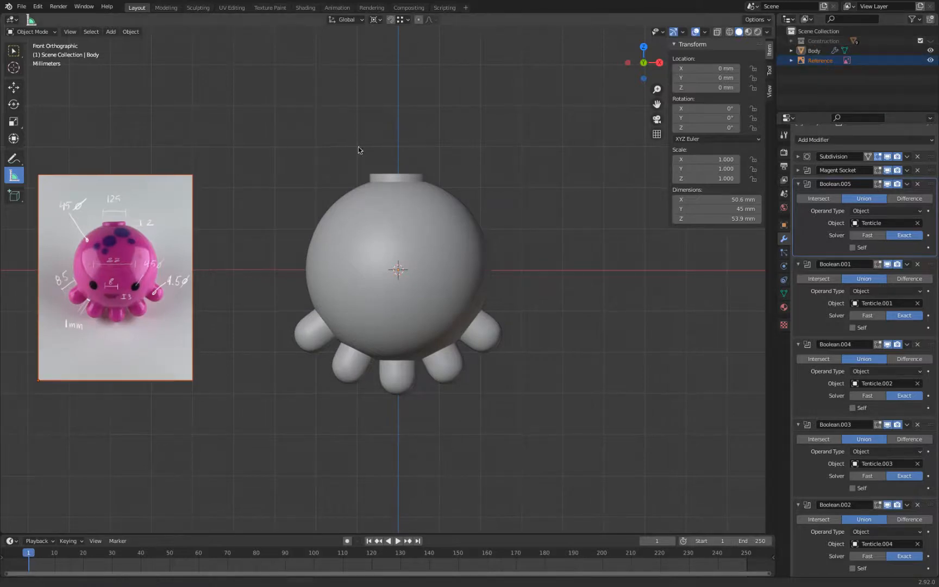
Open the material settings of the octopus body with the reference image in view beside it
{"action": "middle_click_drag", "start_coordinate": [338, 153], "coordinate": [445, 132], "text": "shift"}
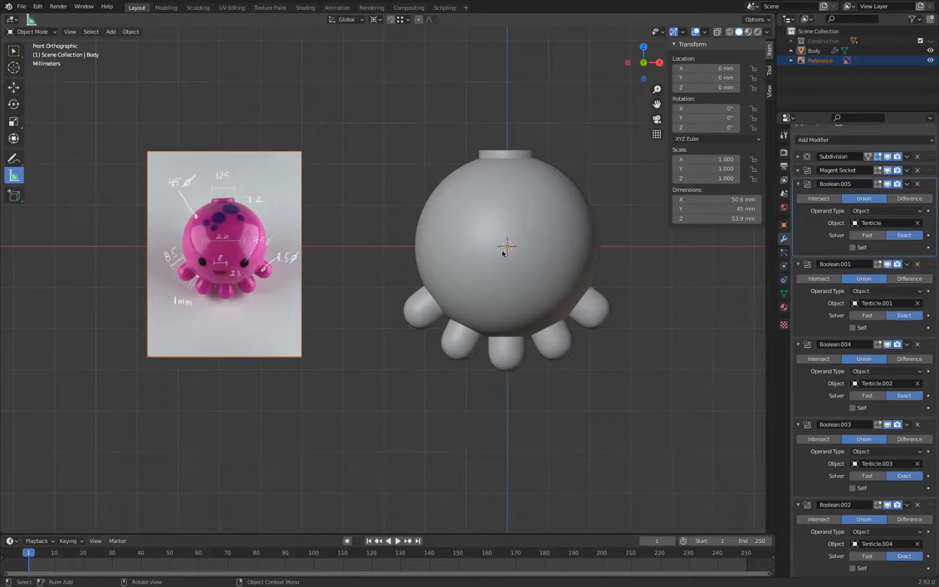
{"action": "left_click", "coordinate": [784, 309]}
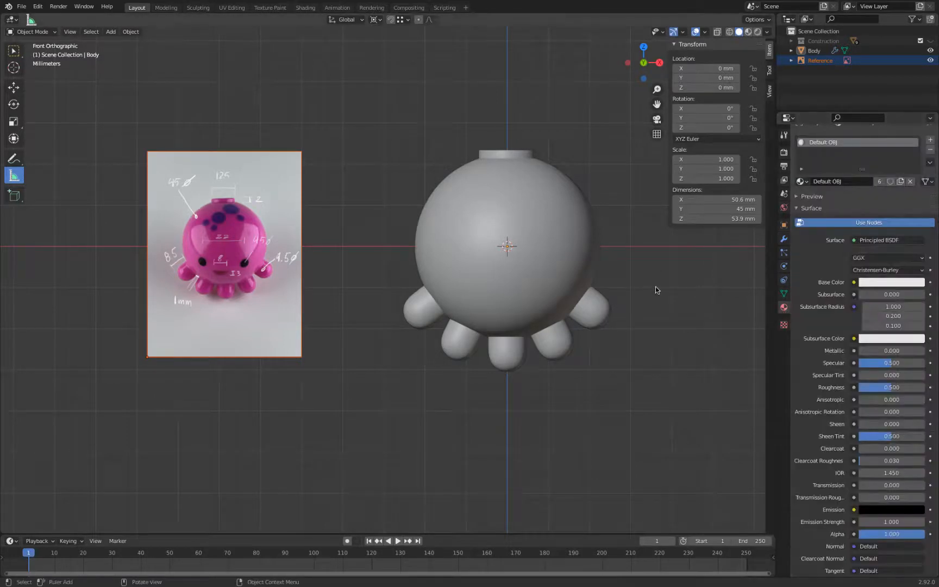